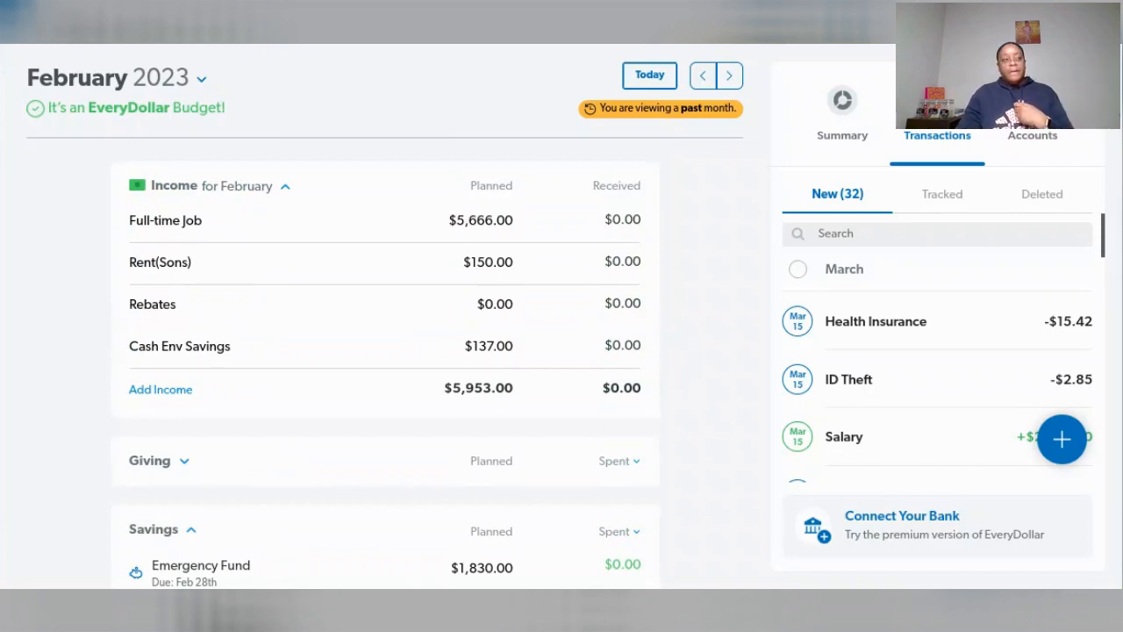
# - Add a new item named "Taxes (Income)" to the Savings group of the February 2023 budget
pyautogui.scroll(-7, 680, 353)
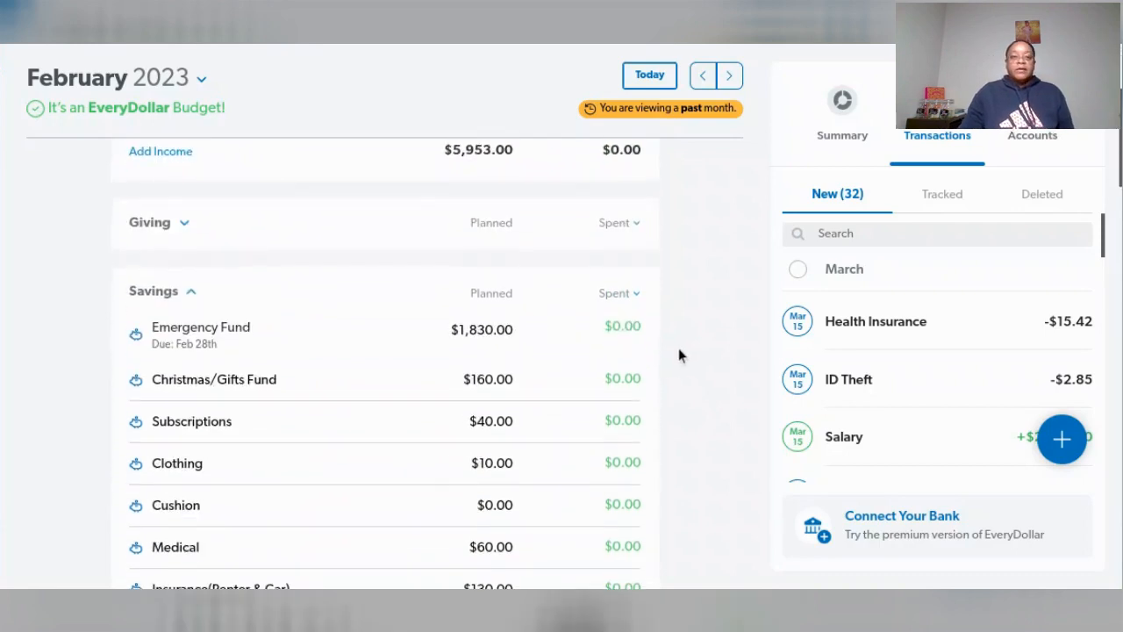
pyautogui.scroll(-1, 678, 354)
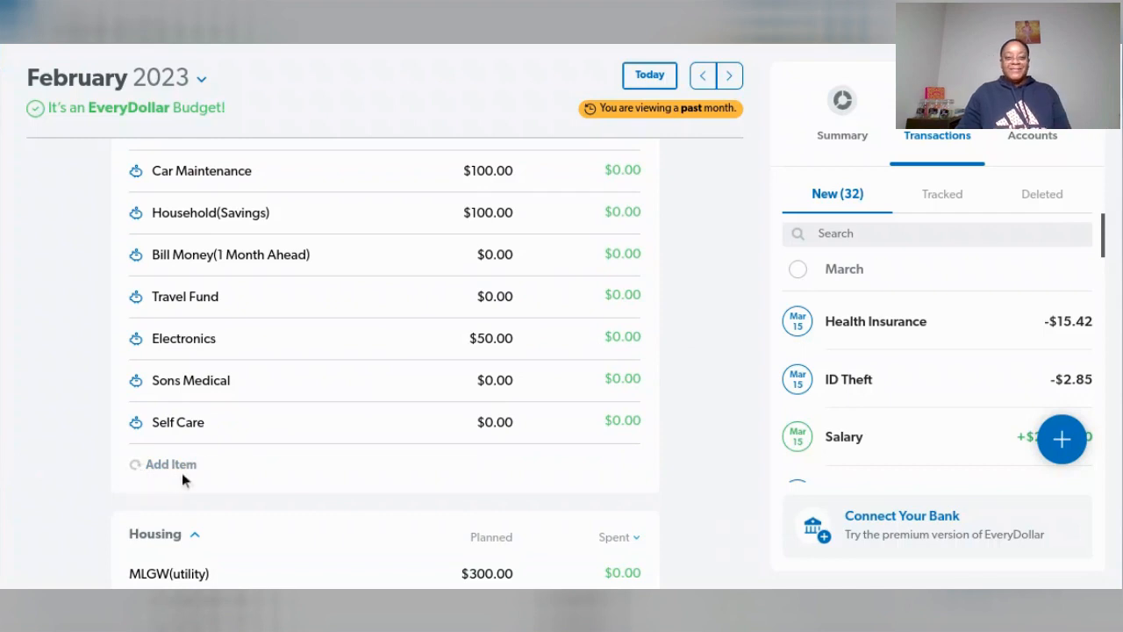
pyautogui.click(153, 464)
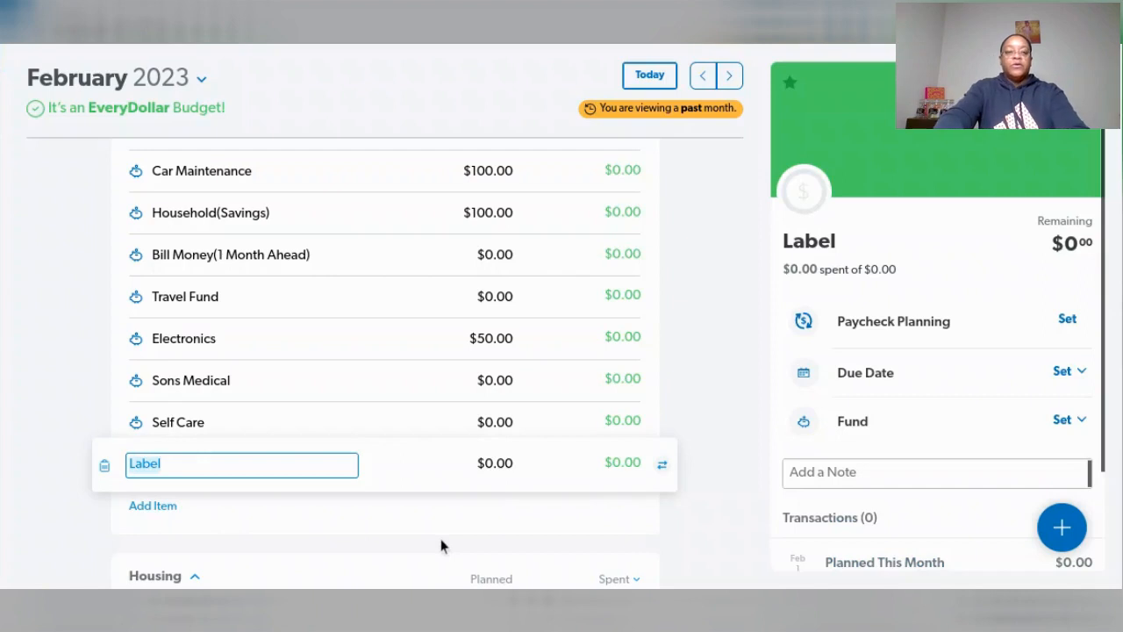
pyautogui.write('Tax')
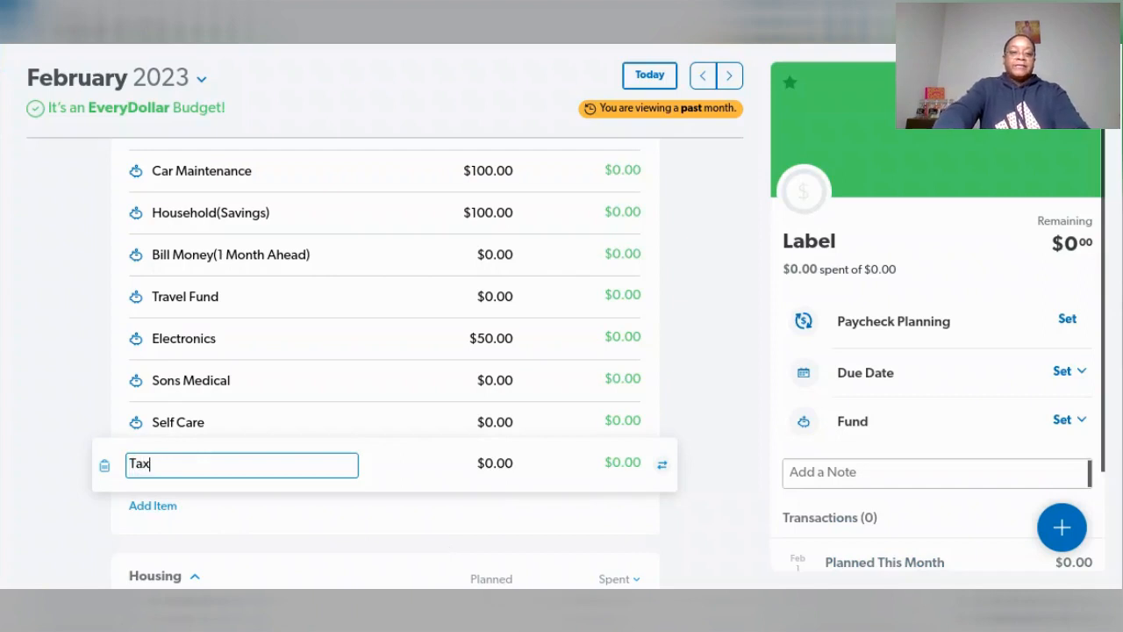
pyautogui.write('es (I')
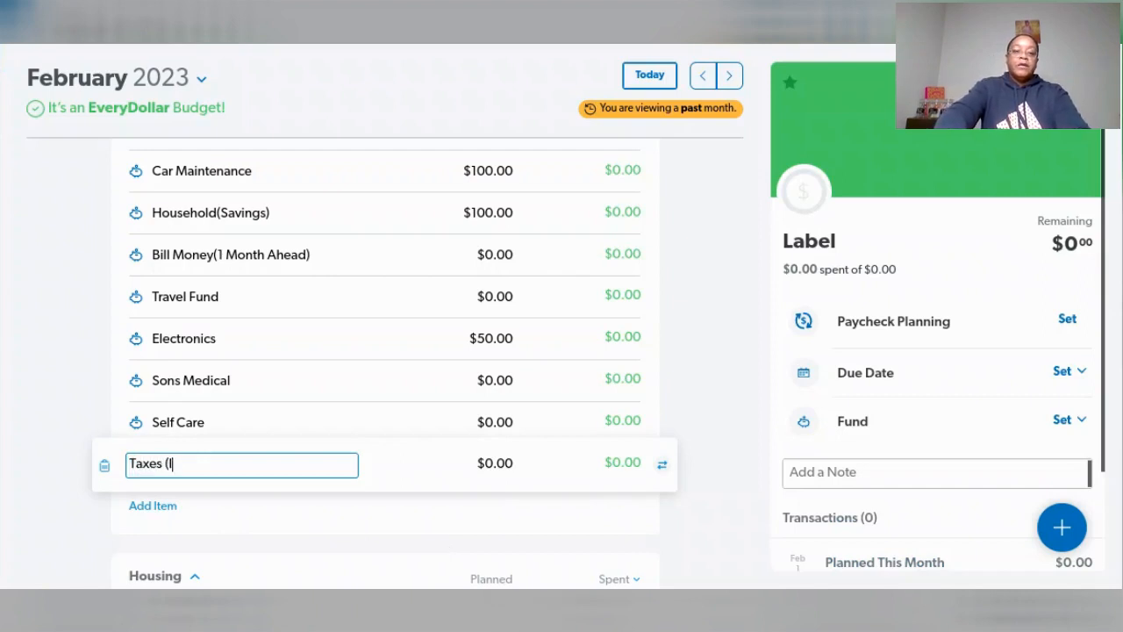
pyautogui.write('ncome)')
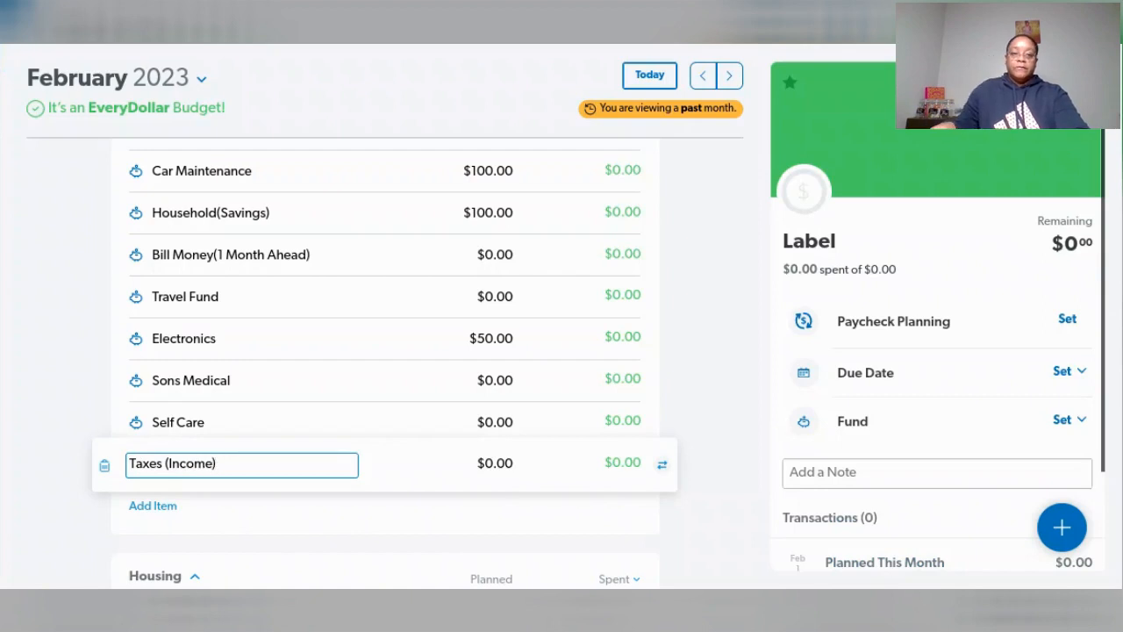
pyautogui.press('Tab')
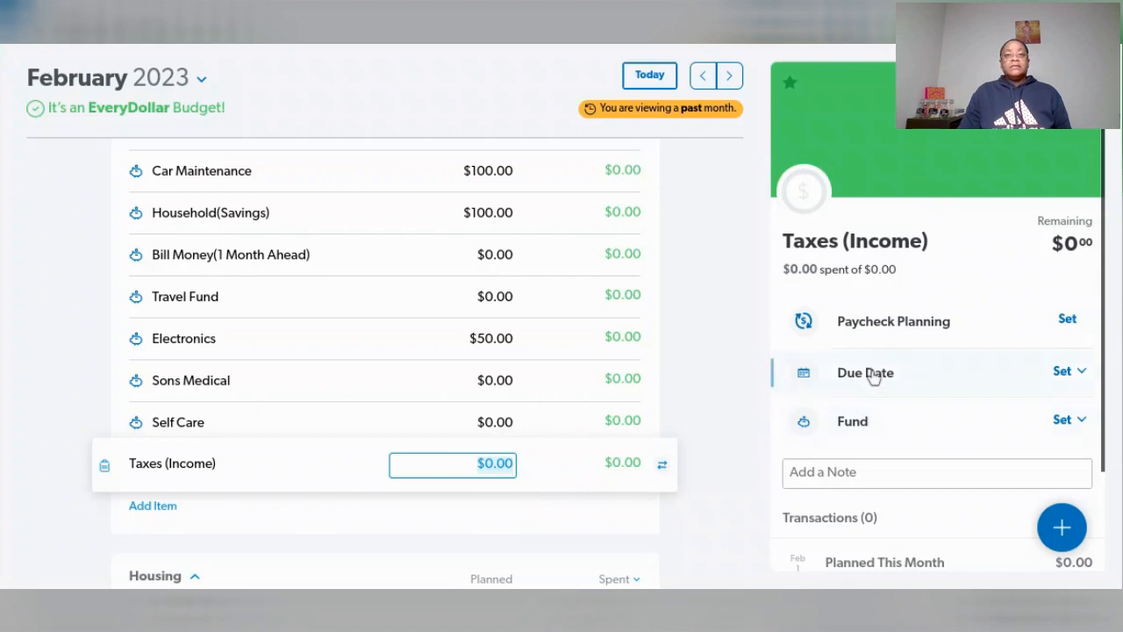
# - Review the due date calendar and the fund option of the Taxes (Income) item without setting either
pyautogui.click(1067, 374)
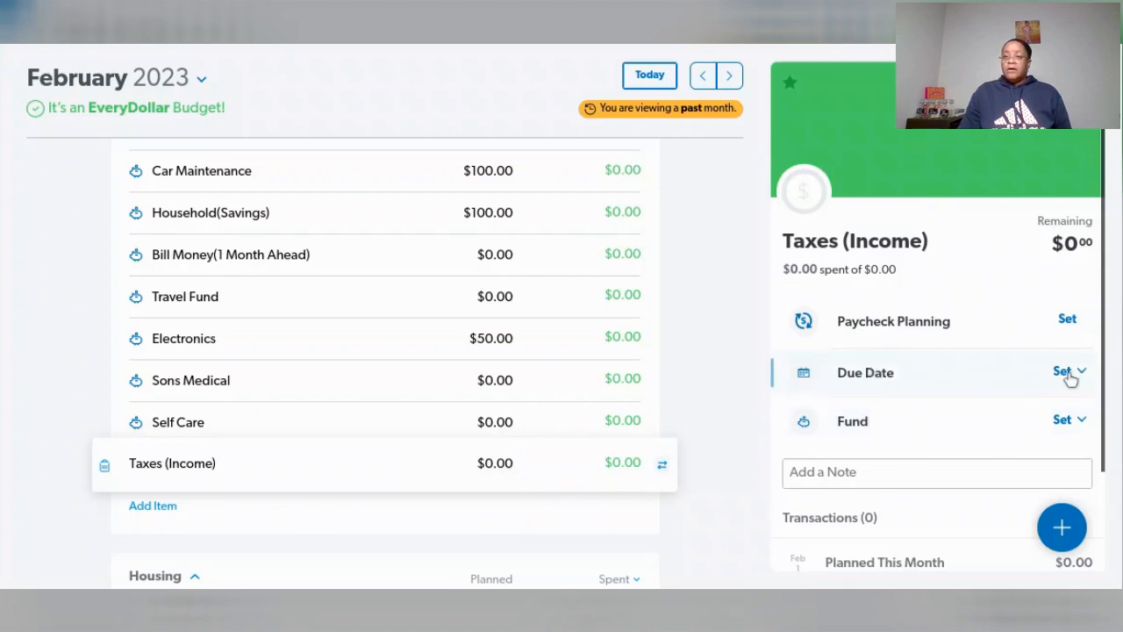
pyautogui.scroll(-1, 982, 426)
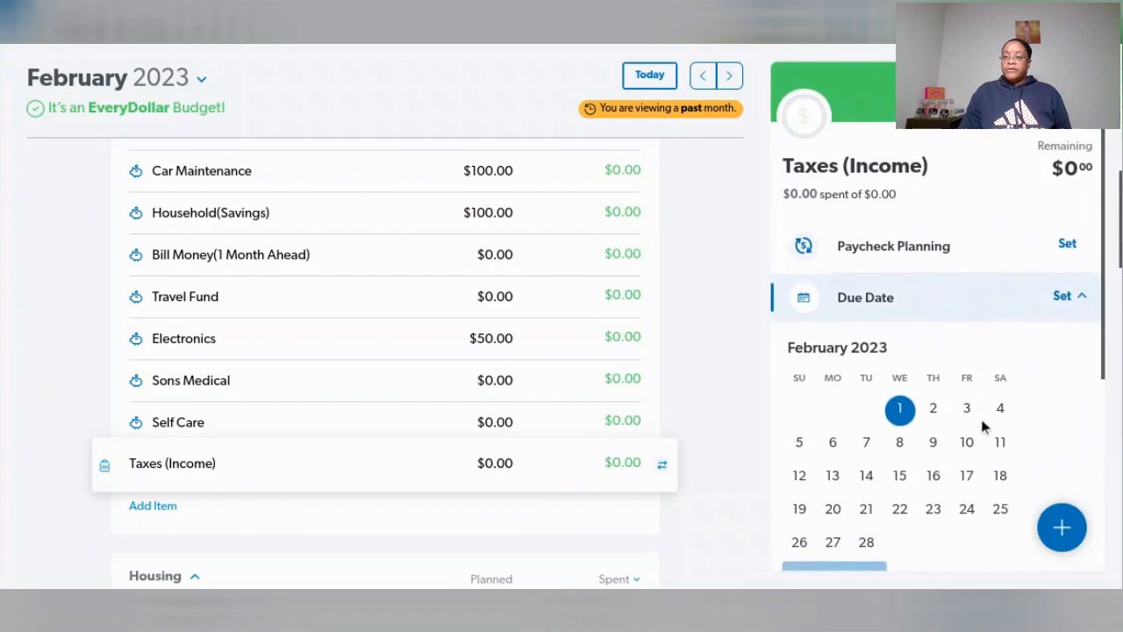
pyautogui.scroll(-1, 982, 425)
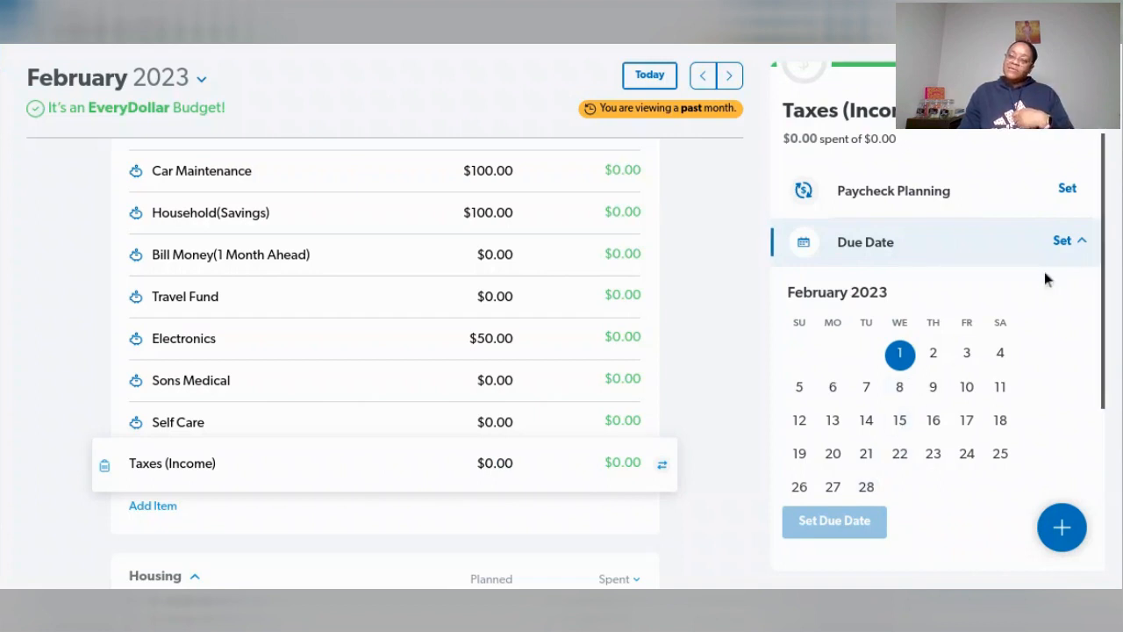
pyautogui.click(1071, 246)
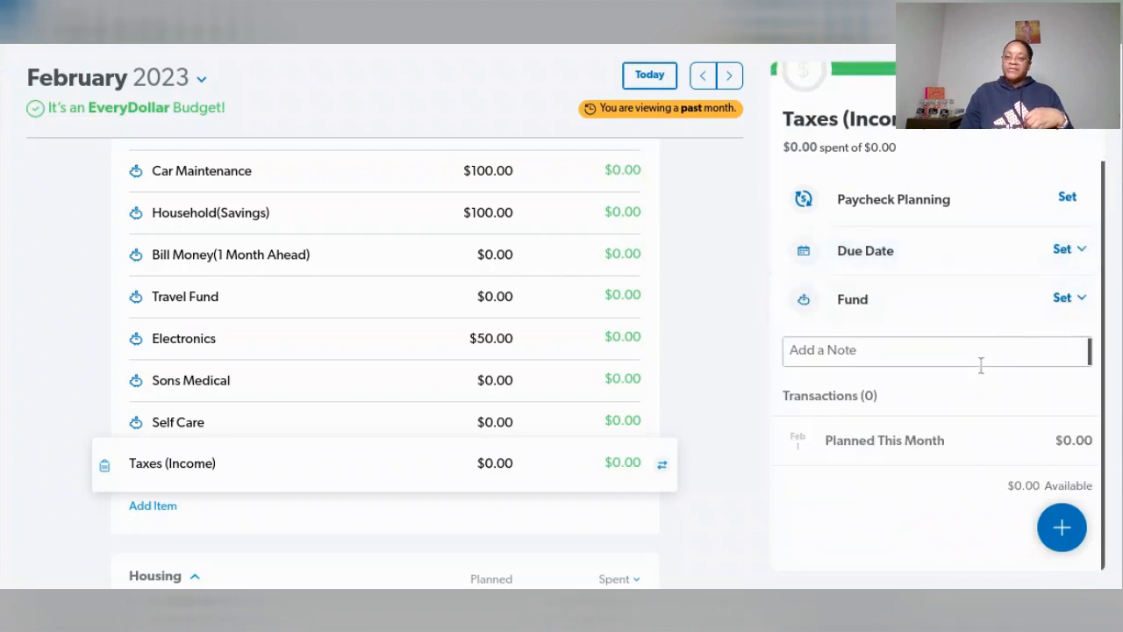
pyautogui.click(1069, 298)
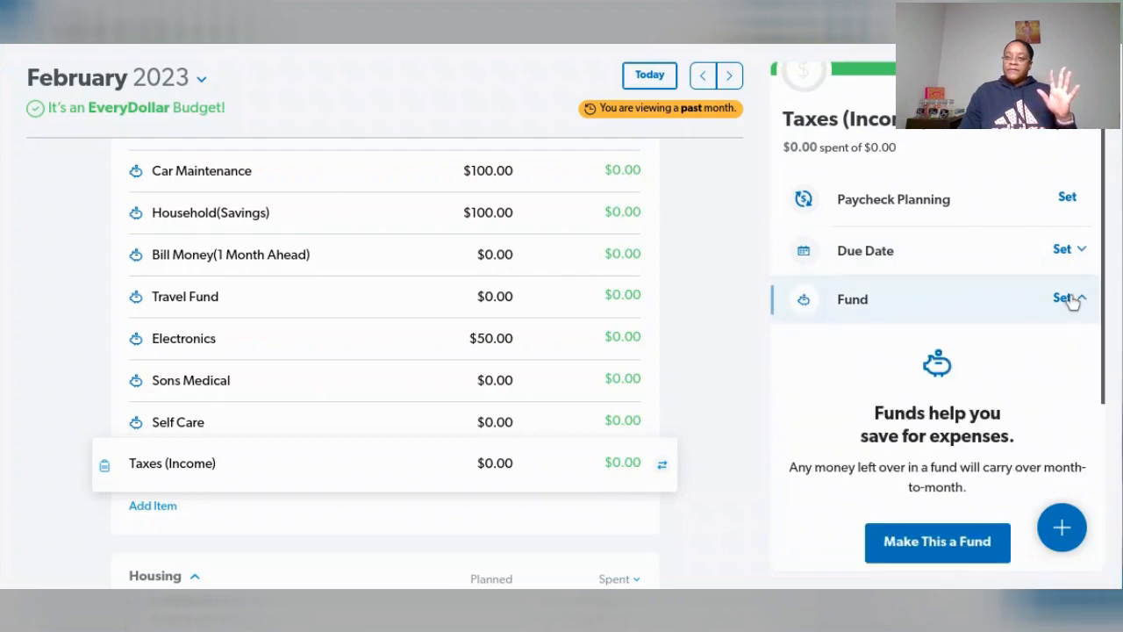
pyautogui.scroll(-1, 1031, 370)
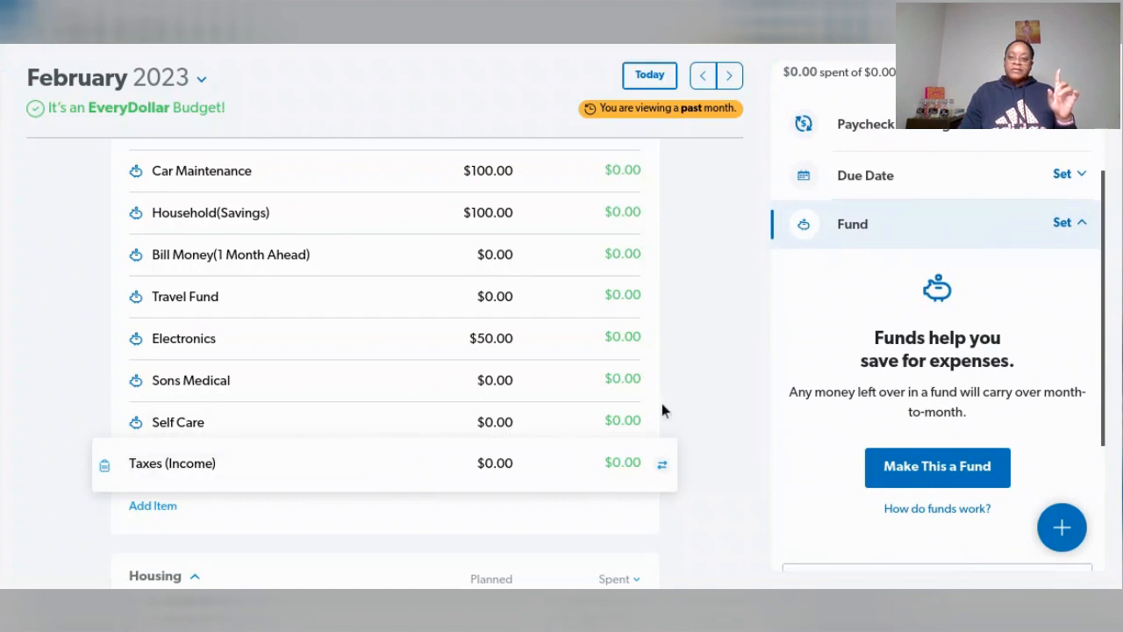
pyautogui.click(713, 401)
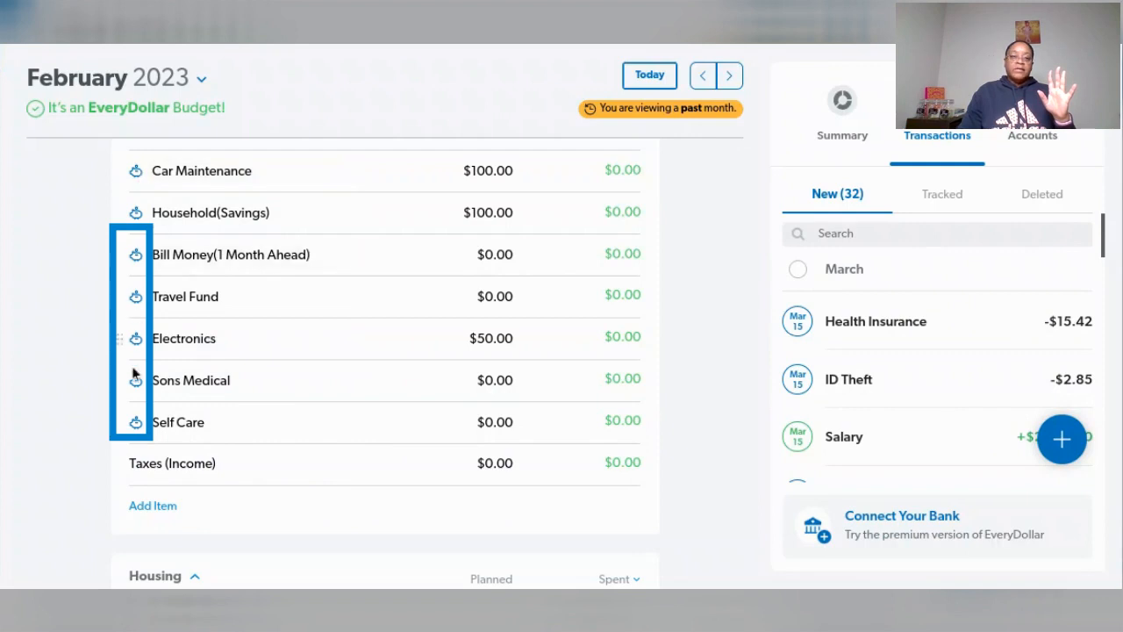
# - Turn the Taxes (Income) savings item into a fund
pyautogui.click(309, 472)
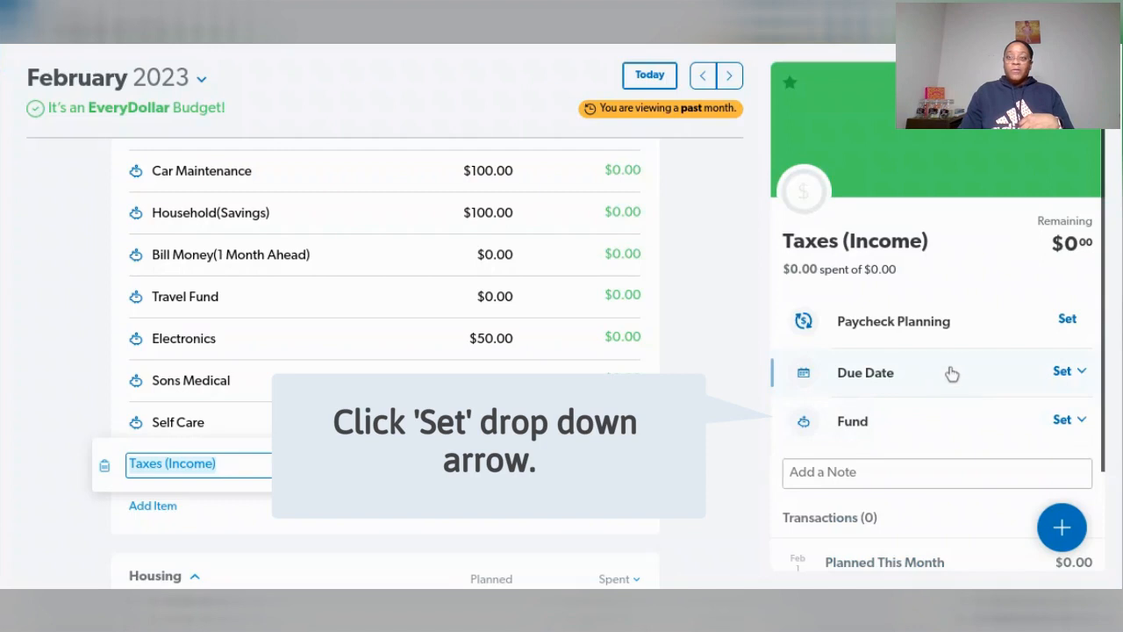
pyautogui.scroll(-1, 947, 364)
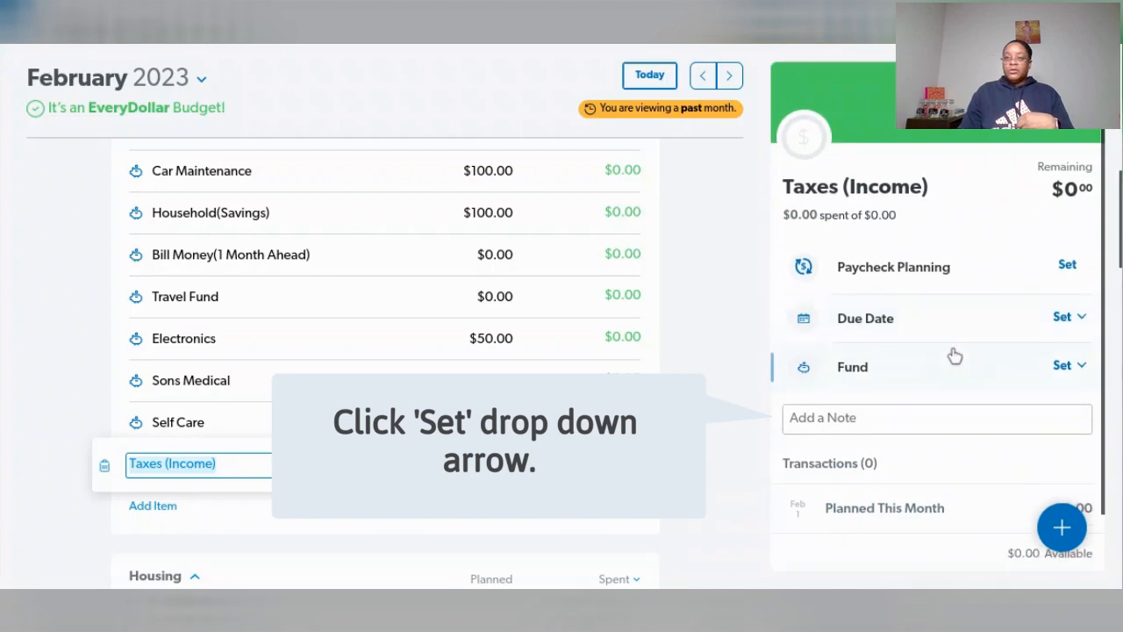
pyautogui.click(1067, 367)
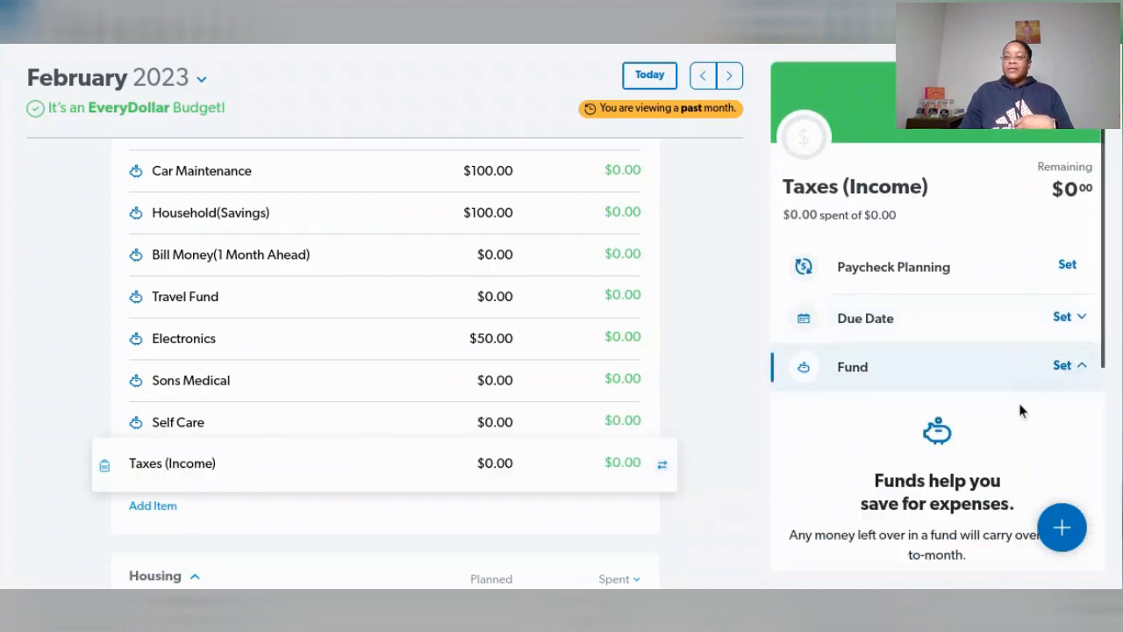
pyautogui.scroll(-1, 1020, 409)
pyautogui.scroll(-1, 1020, 409)
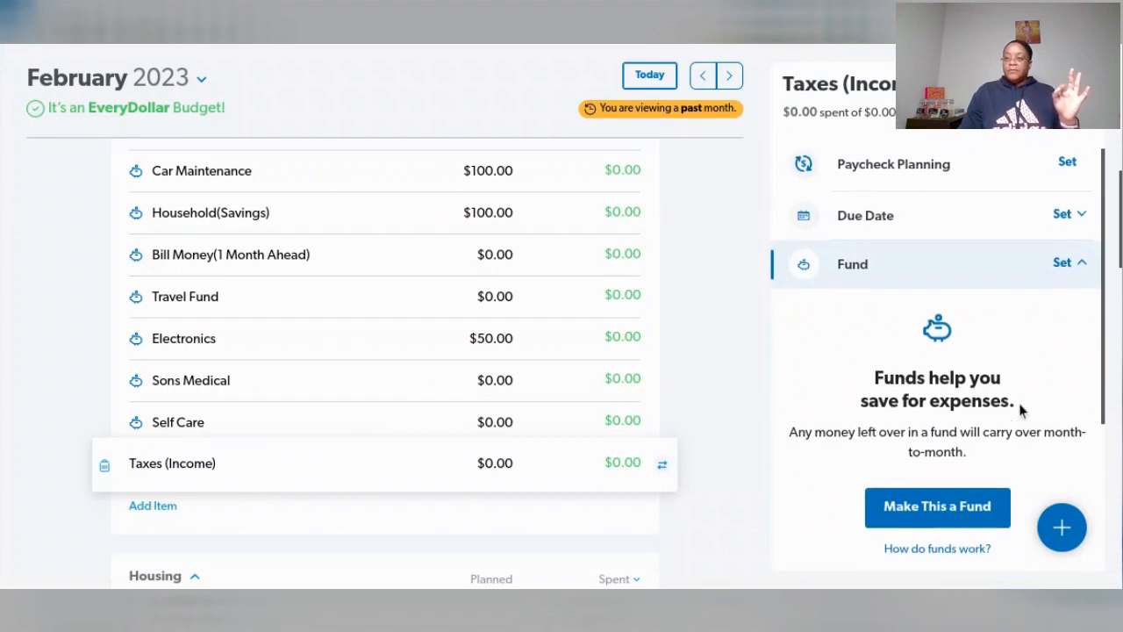
pyautogui.scroll(-1, 1018, 410)
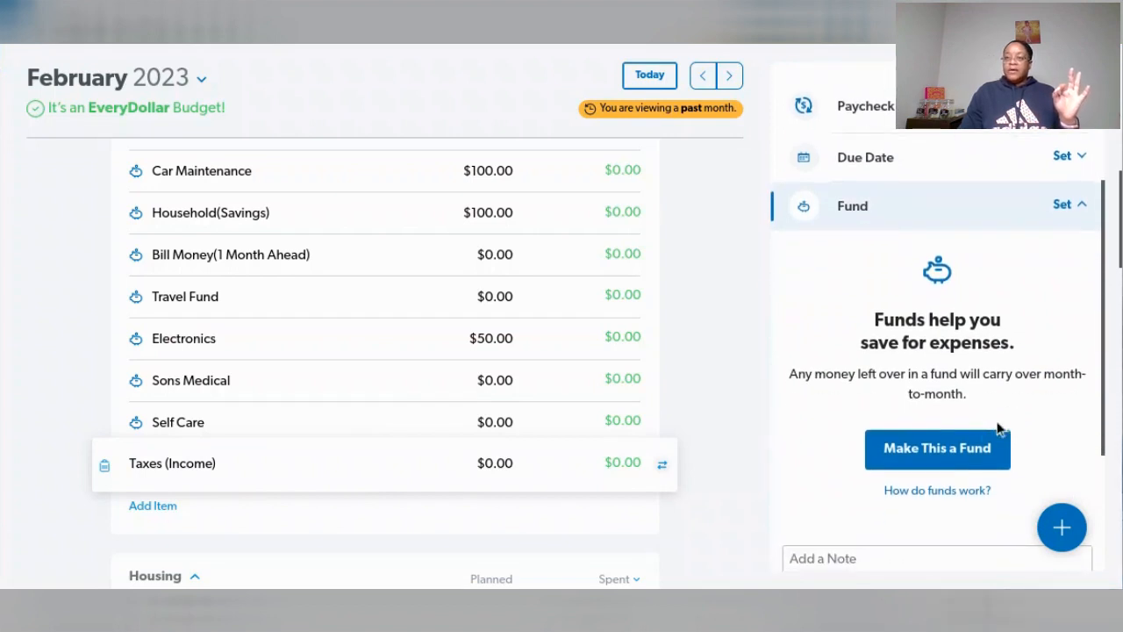
pyautogui.click(954, 449)
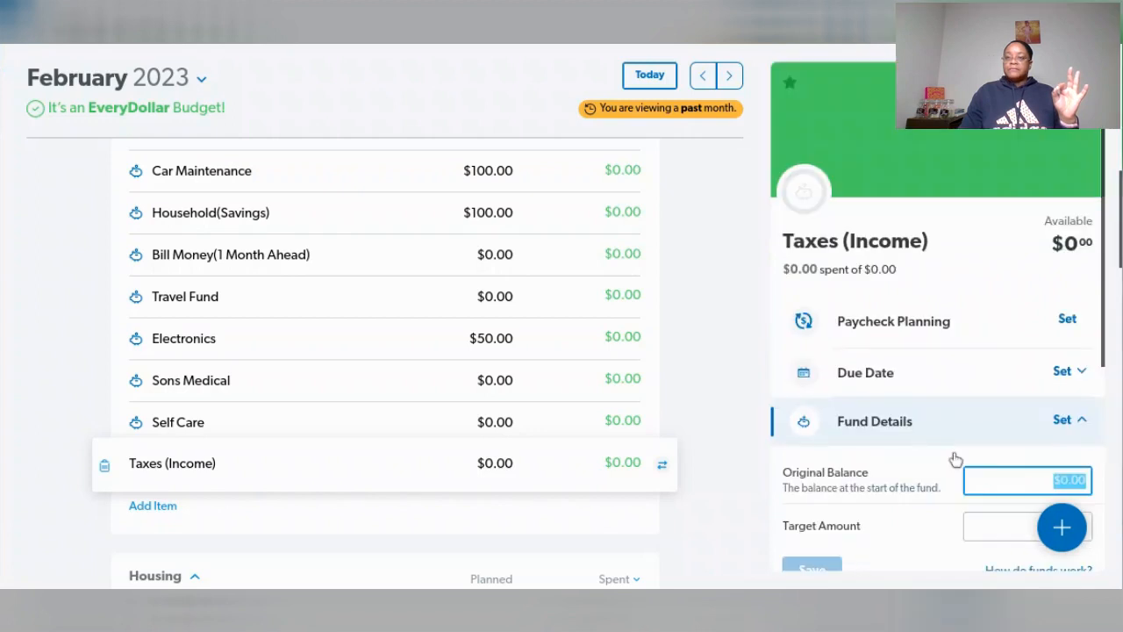
# - Set the Taxes (Income) fund's target amount to $1,000 and save the fund details
pyautogui.scroll(-2, 955, 456)
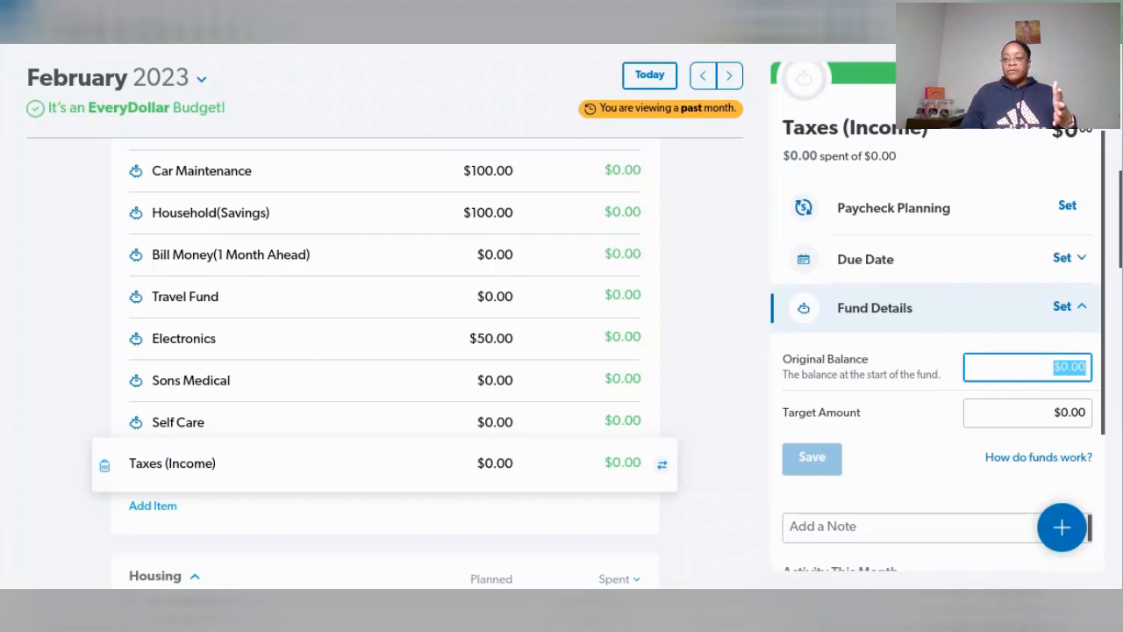
pyautogui.click(1061, 416)
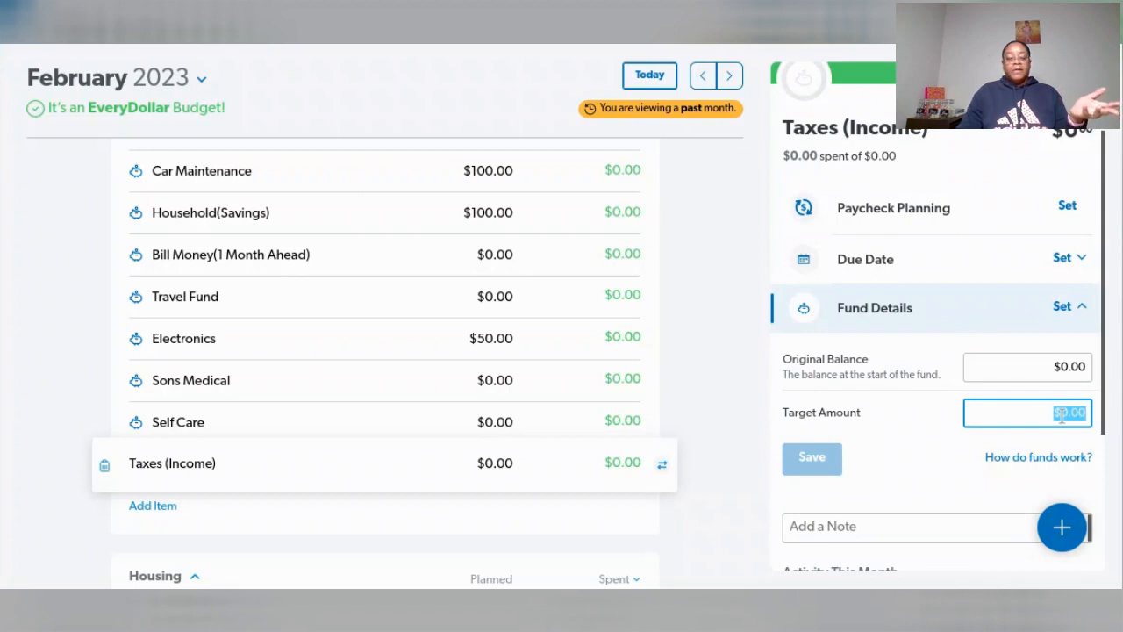
pyautogui.write('1000')
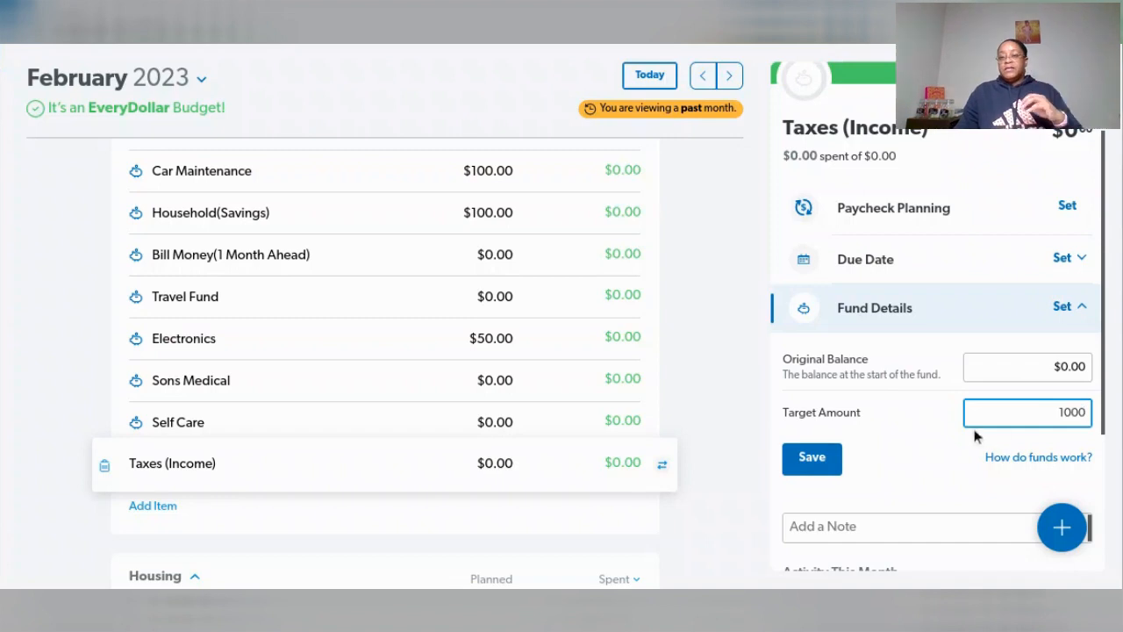
pyautogui.click(826, 462)
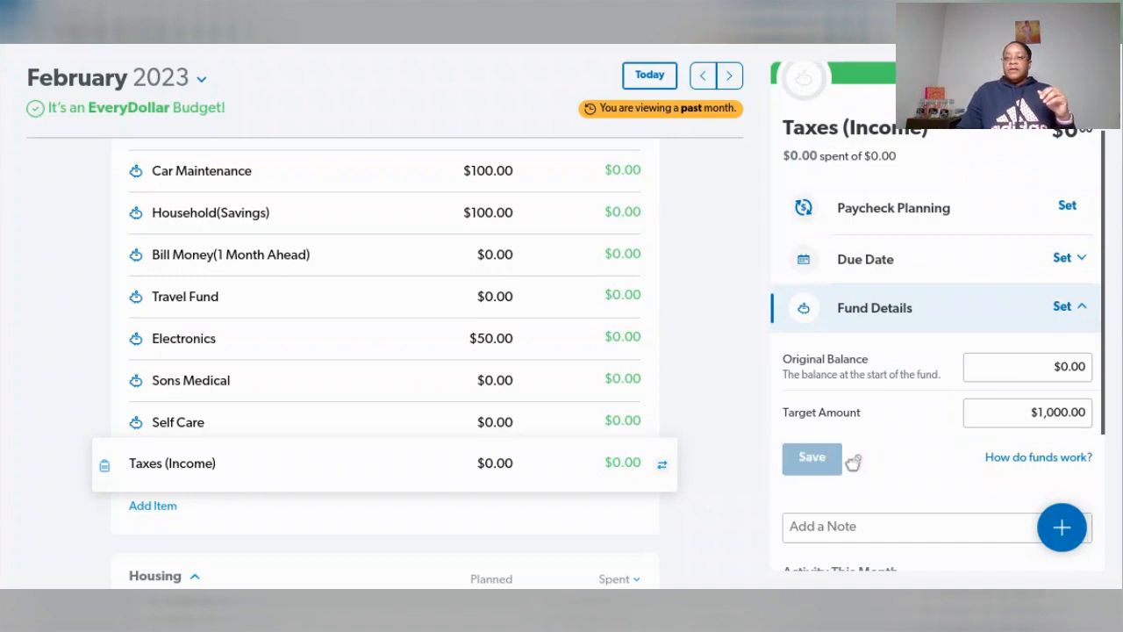
# - Add the note "Due April 15th" to the Taxes (Income) fund and save it
pyautogui.scroll(-3, 941, 454)
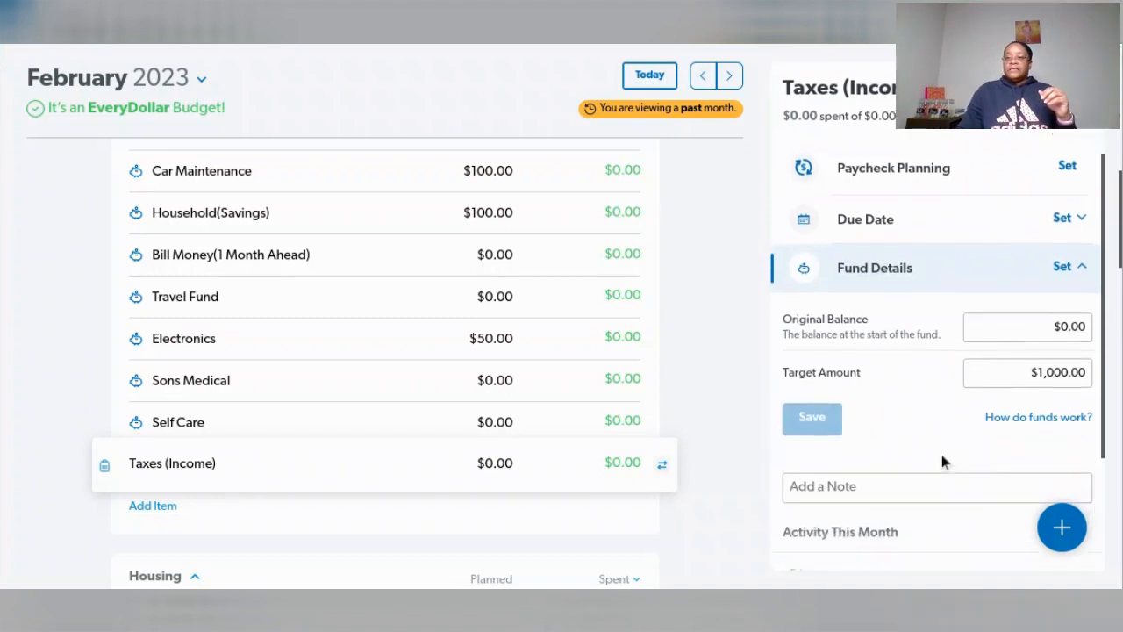
pyautogui.click(865, 338)
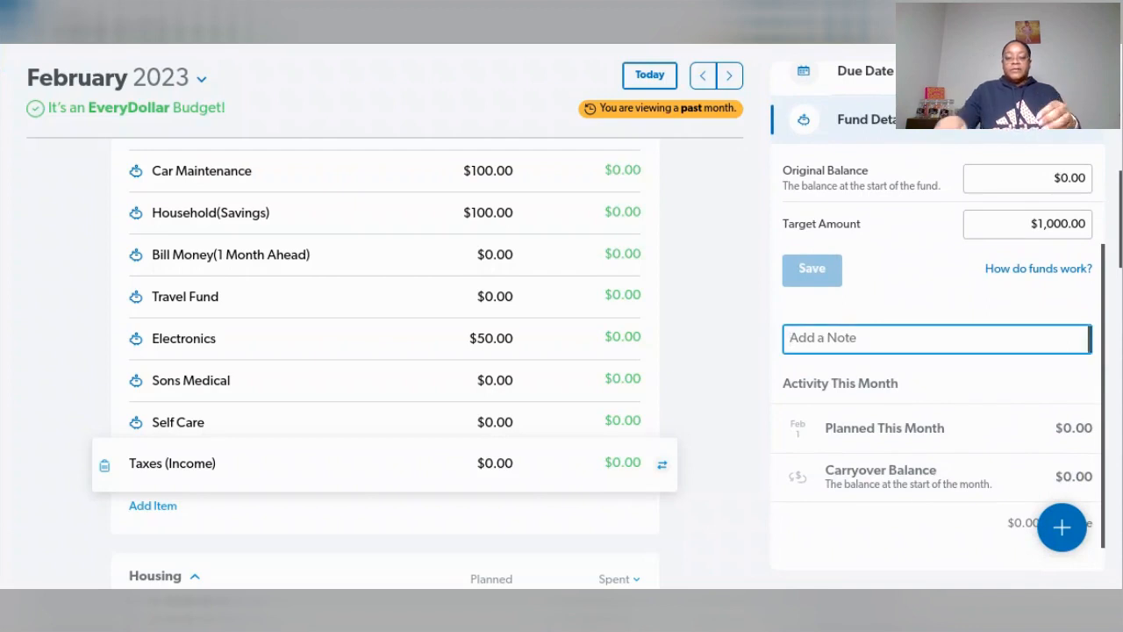
pyautogui.write('Due ')
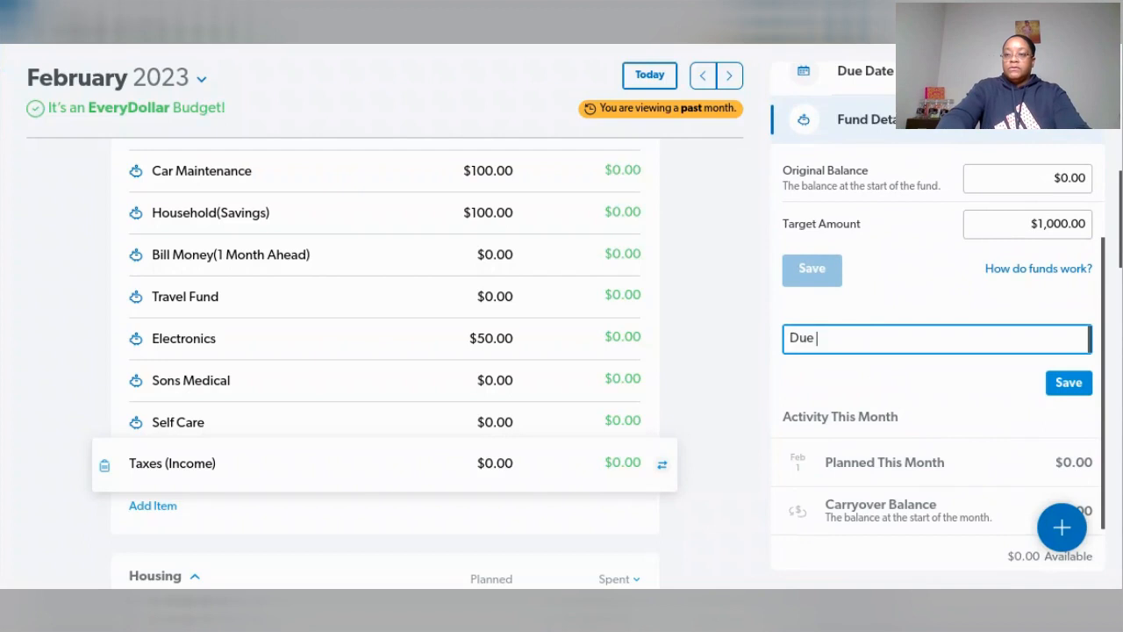
pyautogui.write('April')
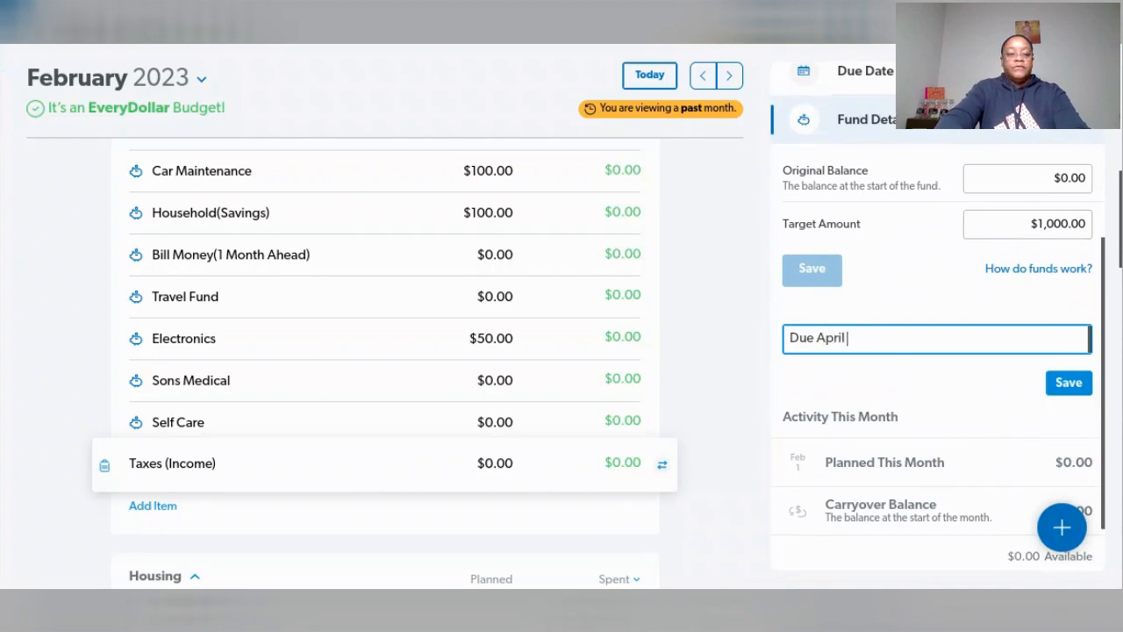
pyautogui.write(' 15th')
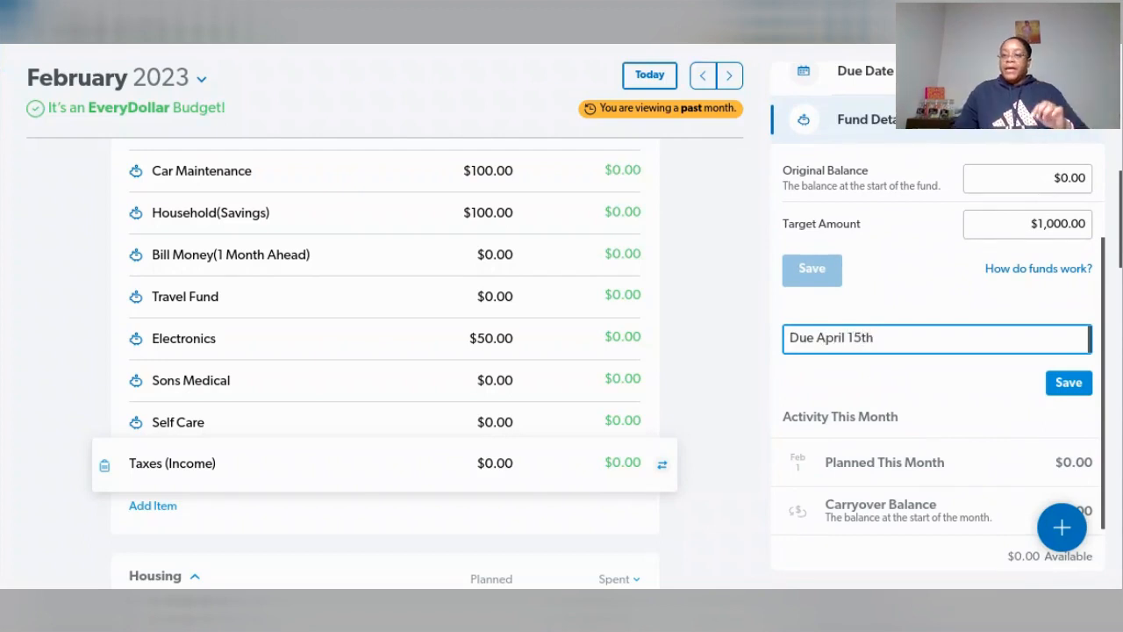
pyautogui.click(1054, 385)
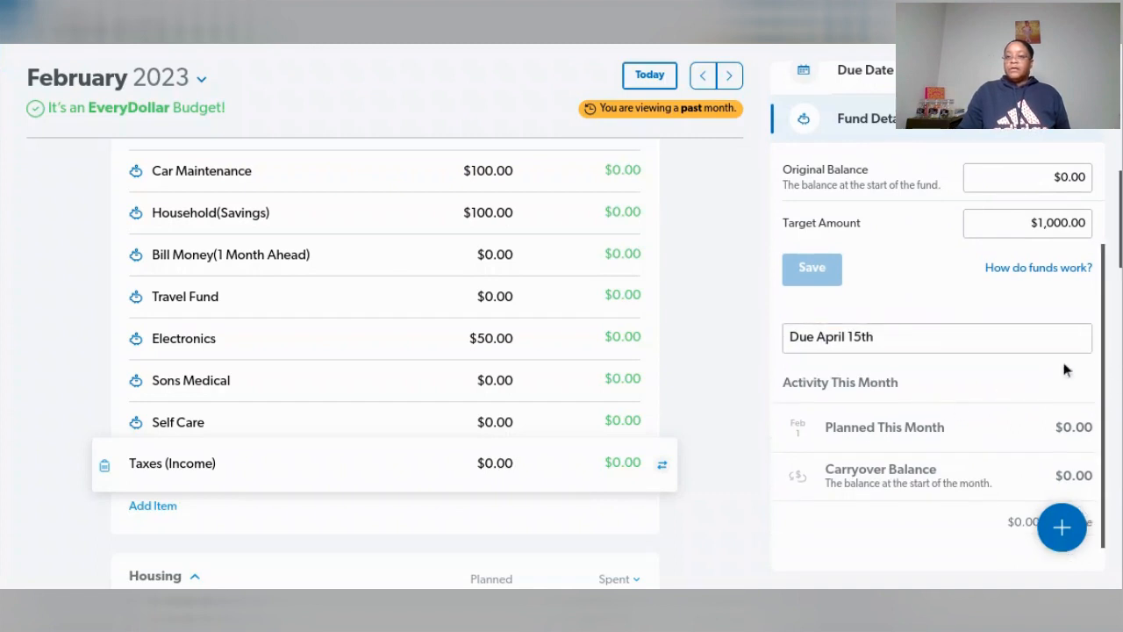
# - Set the planned amount of Taxes (Income) for February to $100
pyautogui.scroll(-1, 1063, 368)
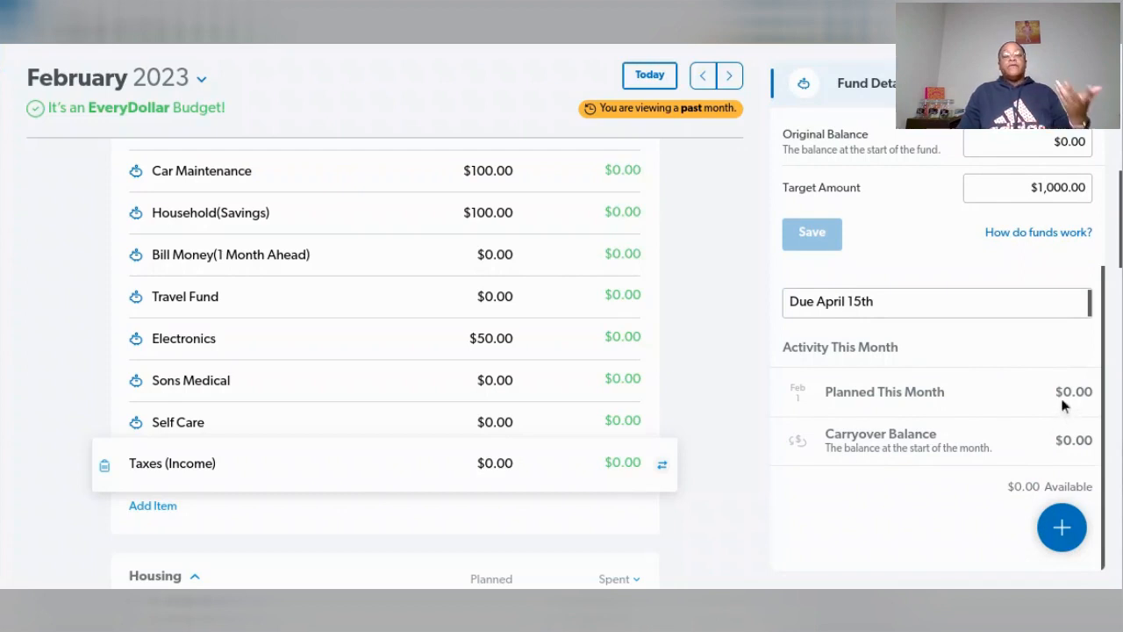
pyautogui.click(505, 462)
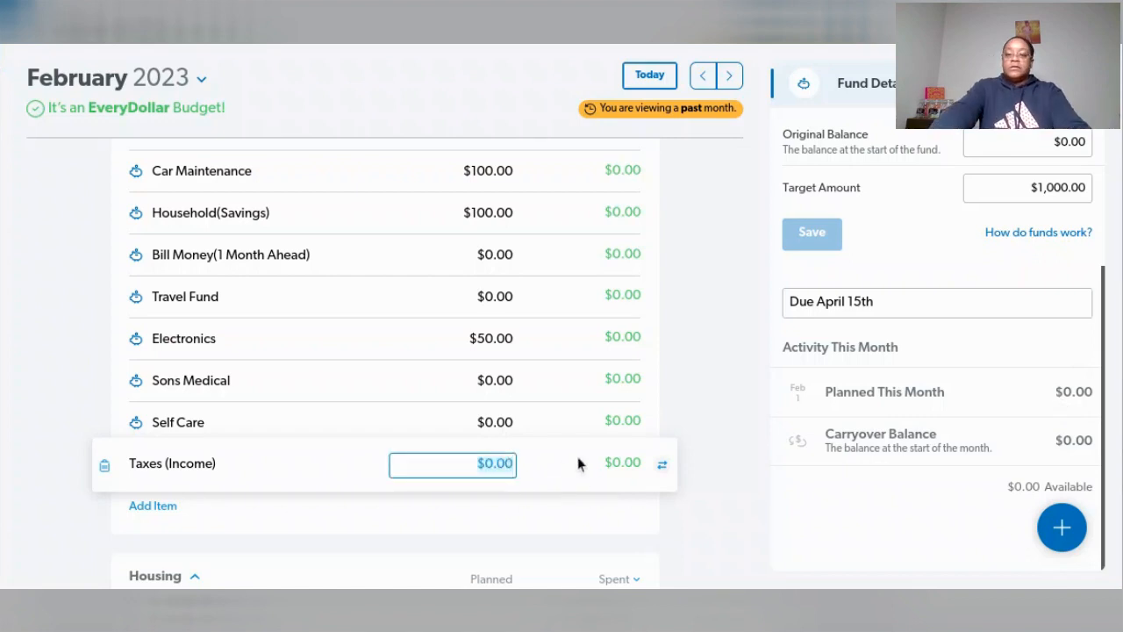
pyautogui.write('100')
pyautogui.press('Tab')
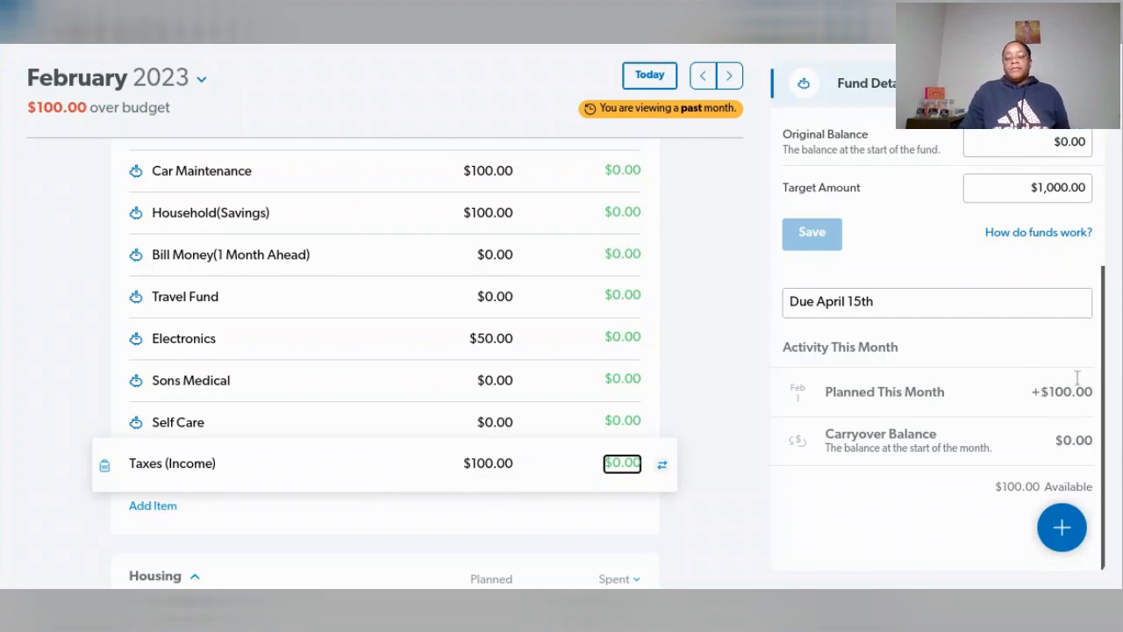
pyautogui.scroll(1, 651, 309)
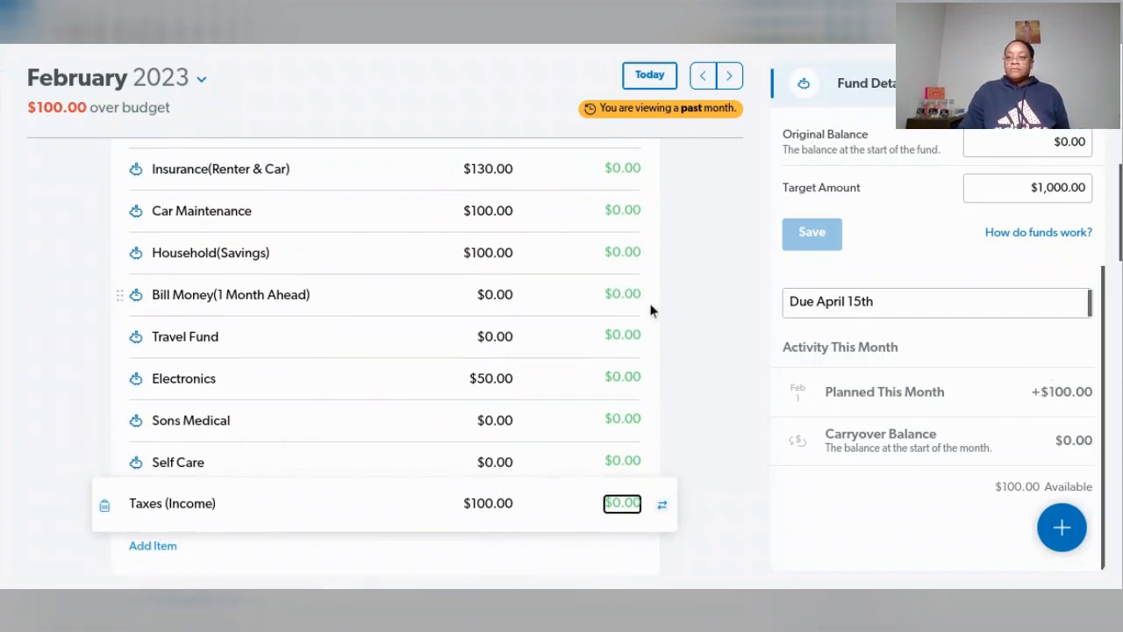
pyautogui.scroll(3, 651, 309)
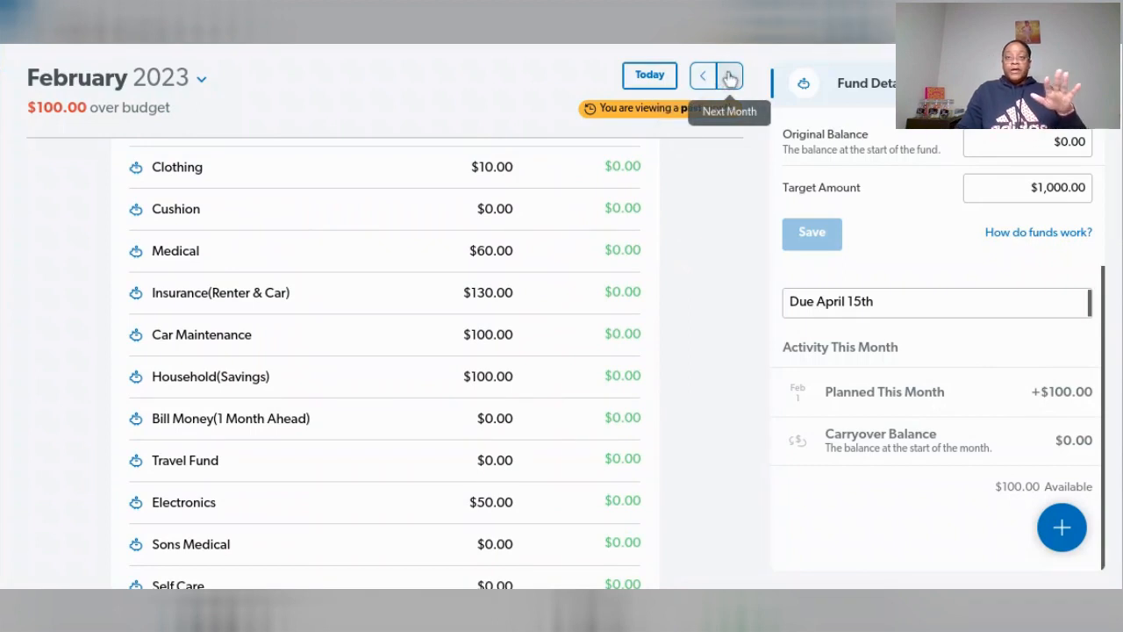
# - Switch to the March 2023 budget and add a savings item named Taxes (Income)
pyautogui.click(729, 77)
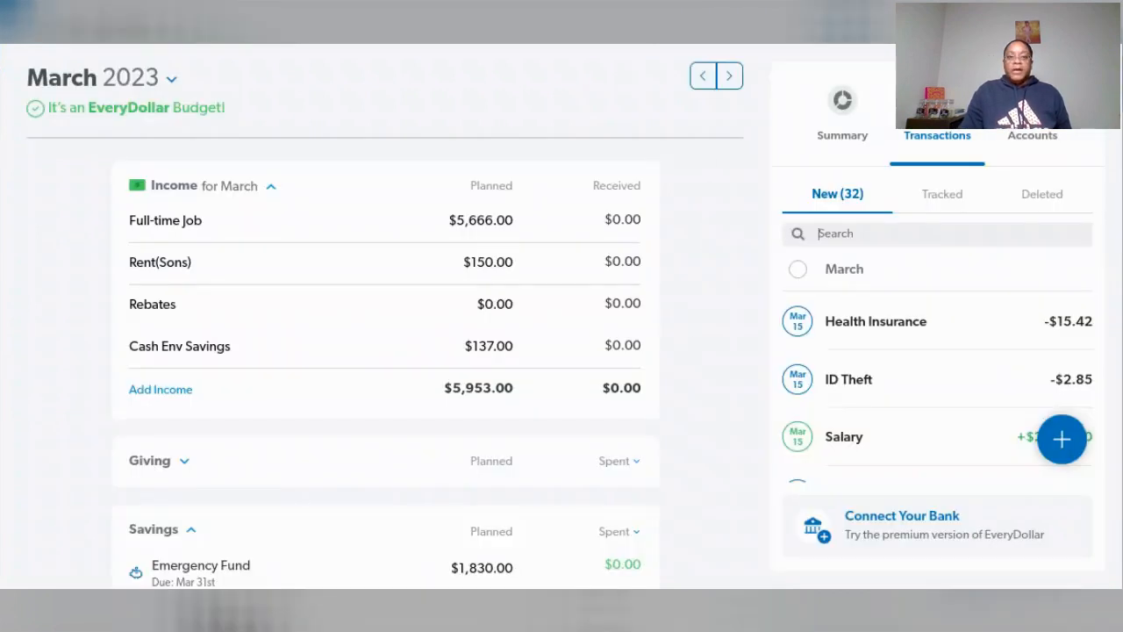
pyautogui.scroll(-2, 647, 312)
pyautogui.scroll(-5, 648, 312)
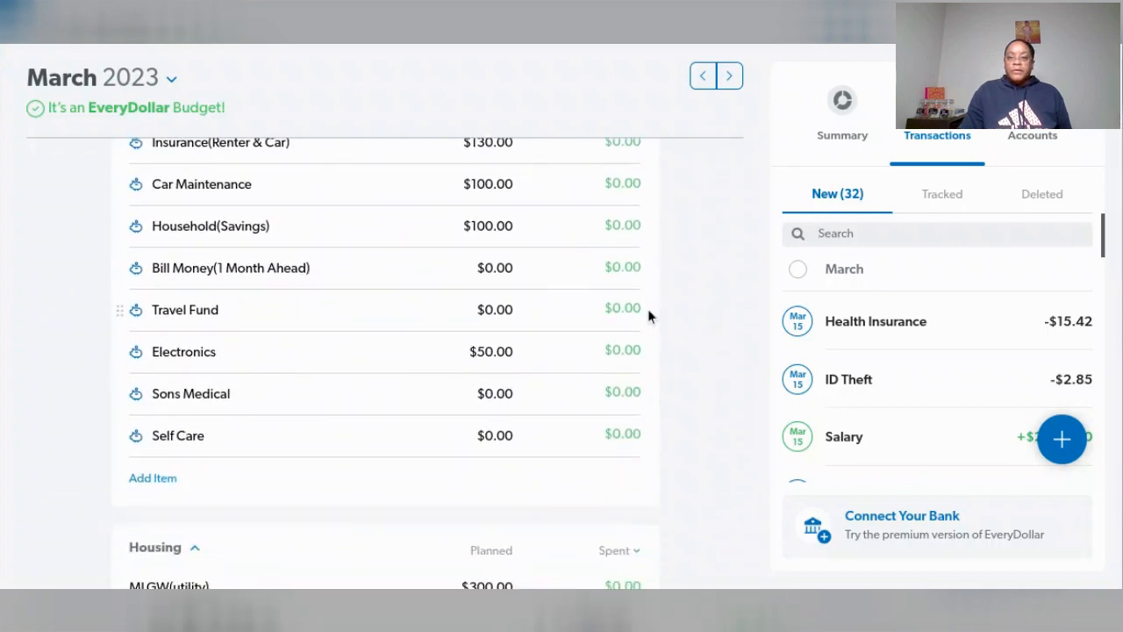
pyautogui.click(151, 480)
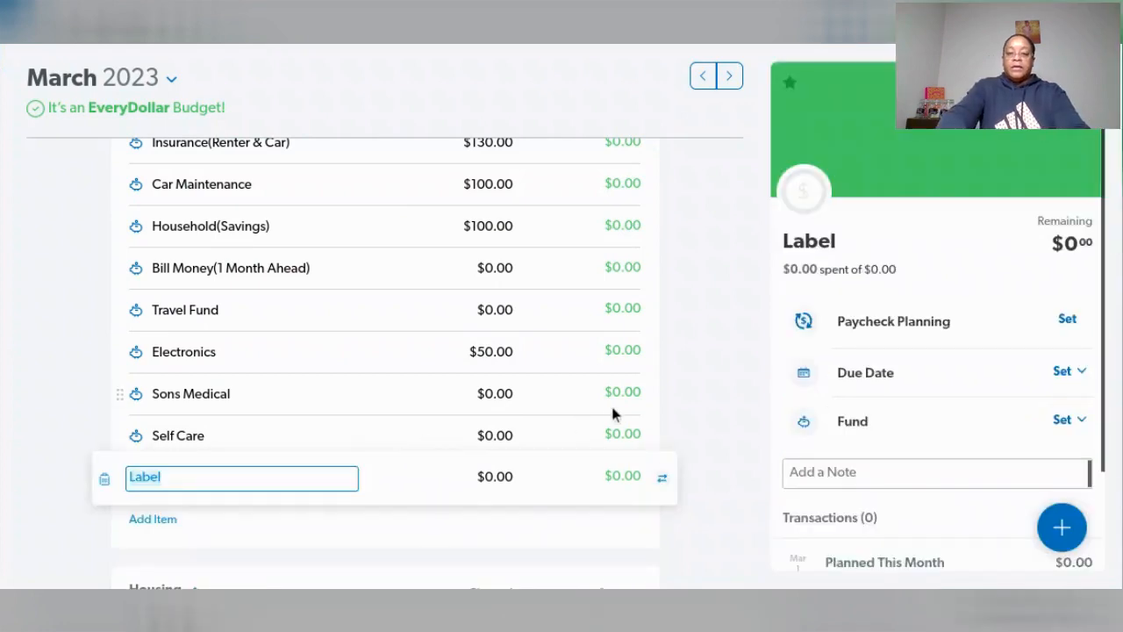
pyautogui.write('Taxes (Income')
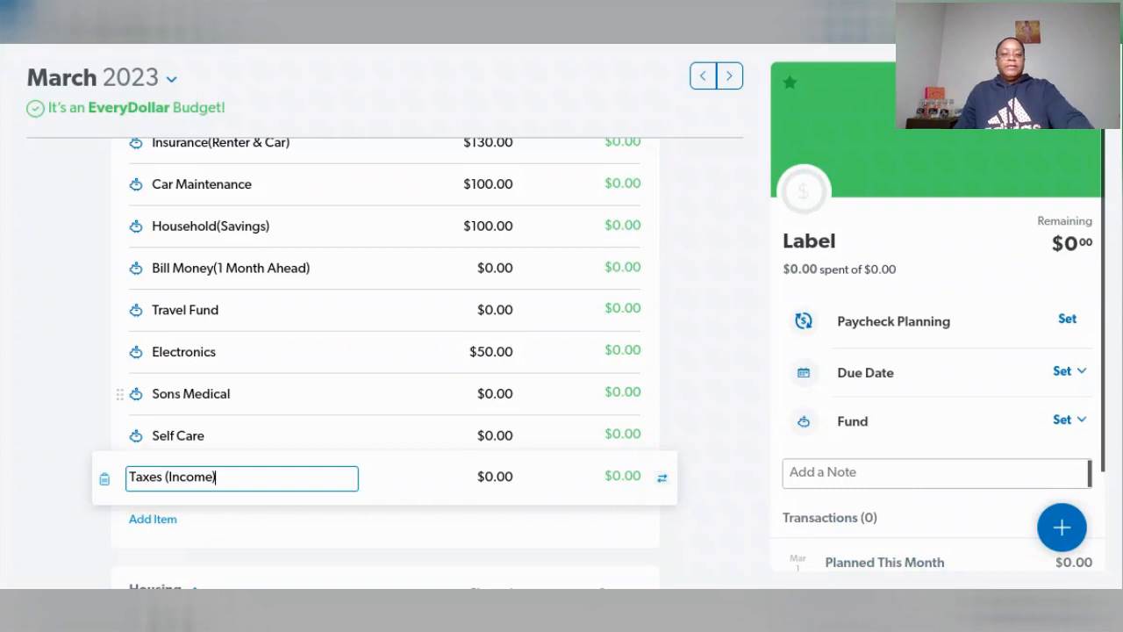
pyautogui.press('Tab')
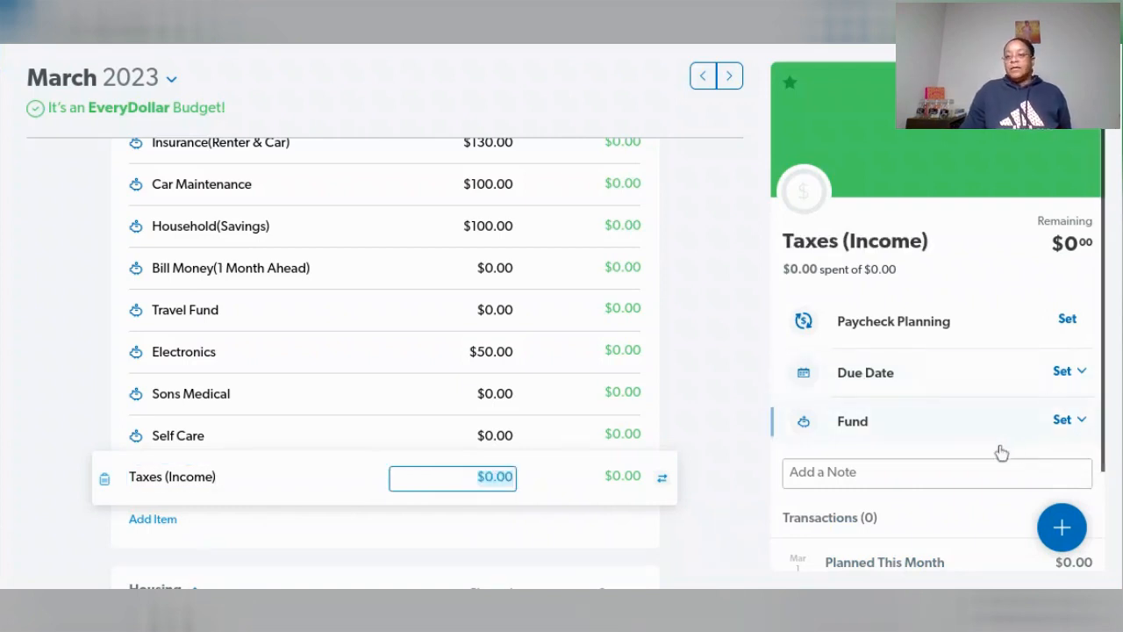
# - Turn the new March Taxes (Income) item into a fund
pyautogui.click(1082, 419)
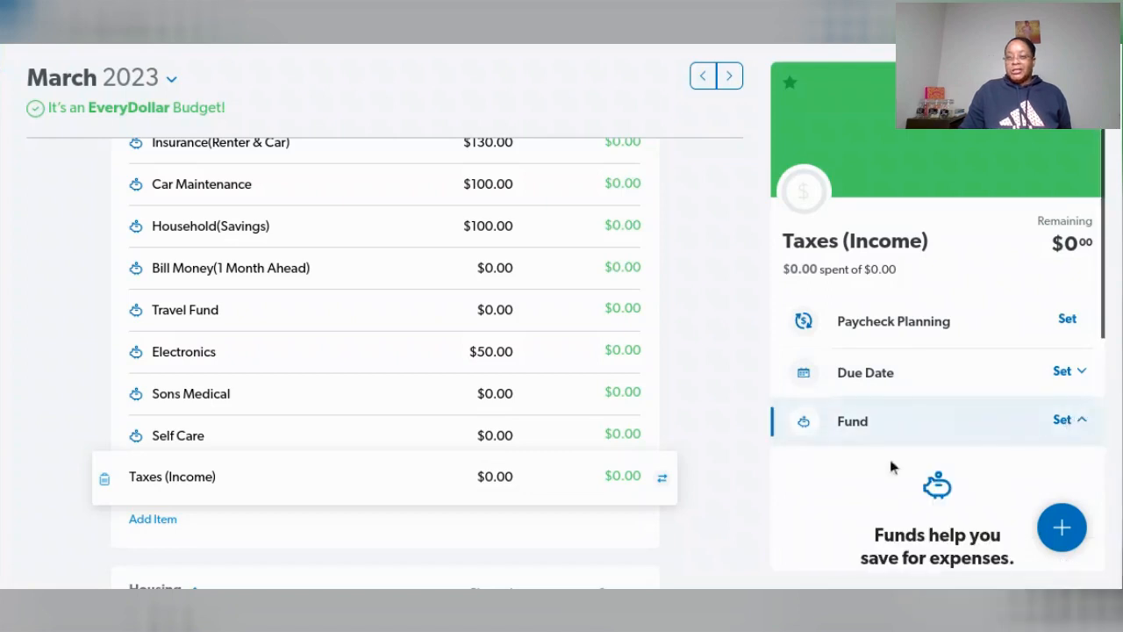
pyautogui.scroll(-2, 889, 461)
pyautogui.click(933, 459)
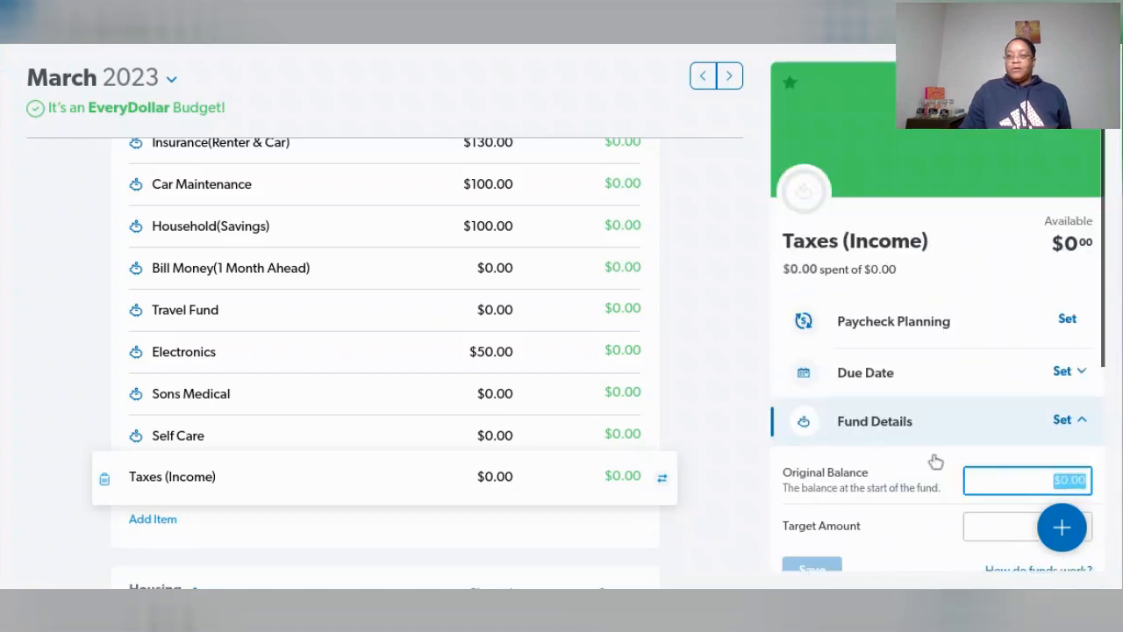
# - Set the March Taxes (Income) fund's target amount to $1,000 and save the fund details
pyautogui.scroll(-2, 978, 377)
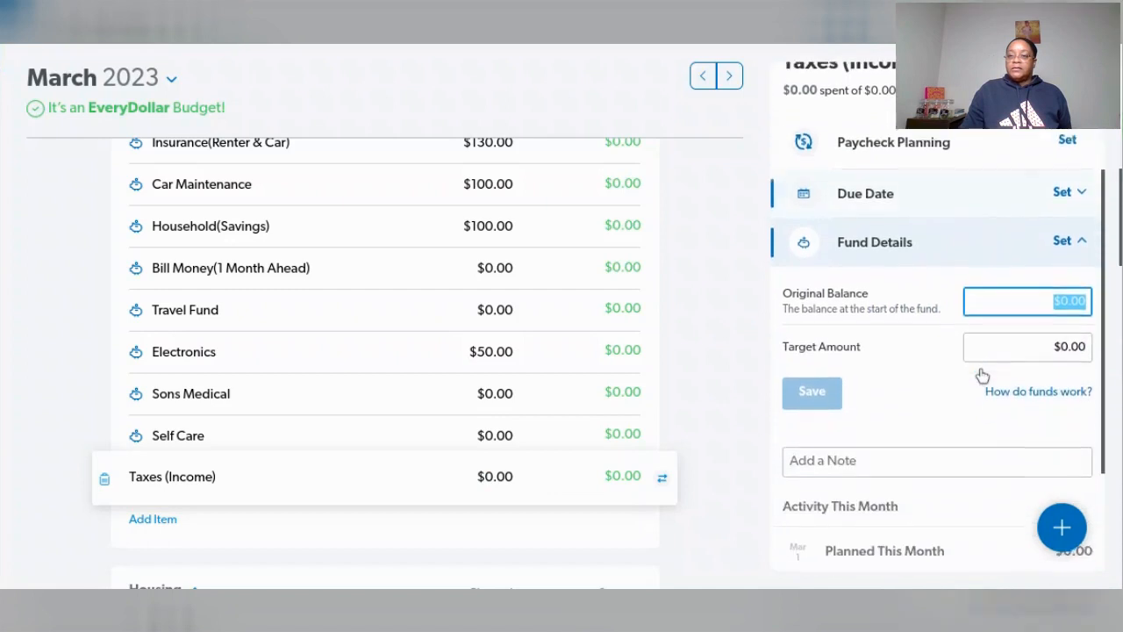
pyautogui.scroll(-2, 977, 369)
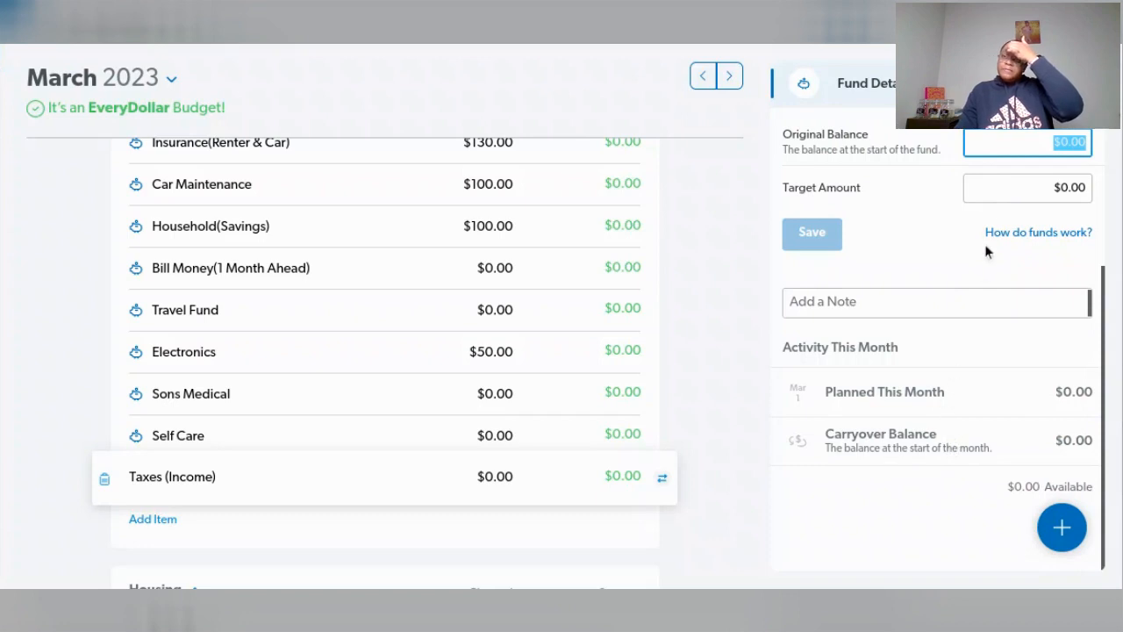
pyautogui.click(1009, 192)
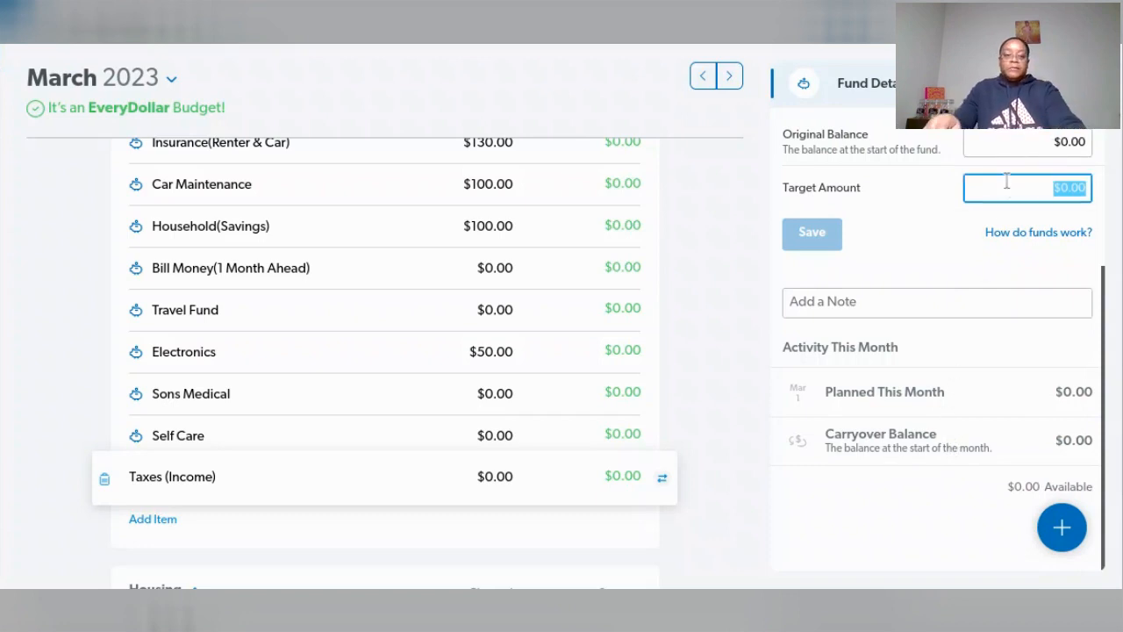
pyautogui.write('1000')
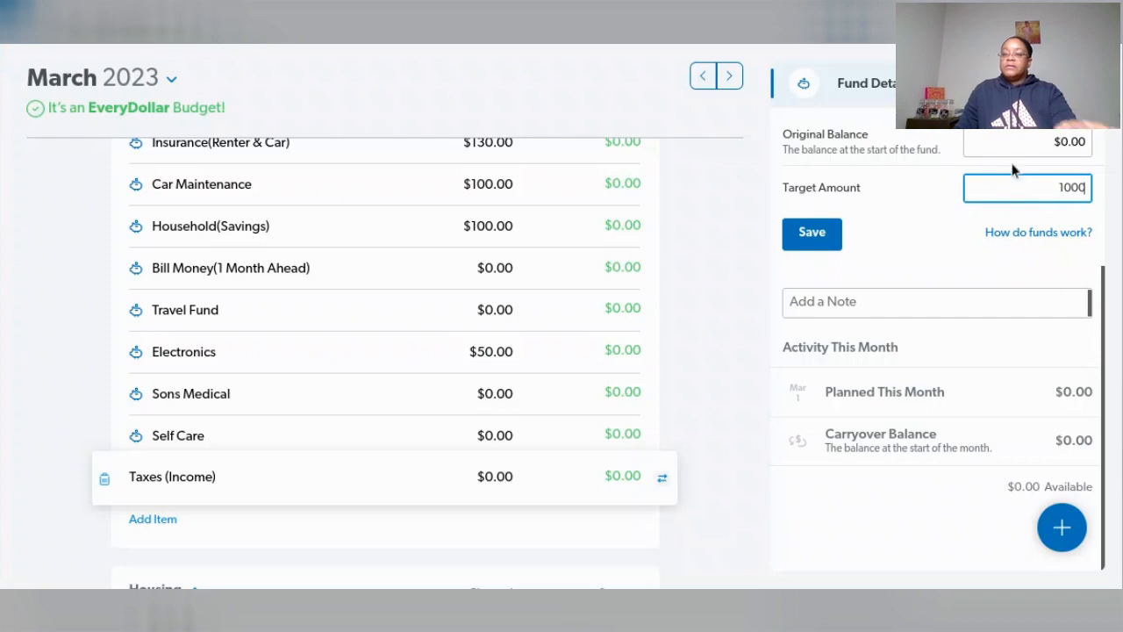
pyautogui.click(832, 239)
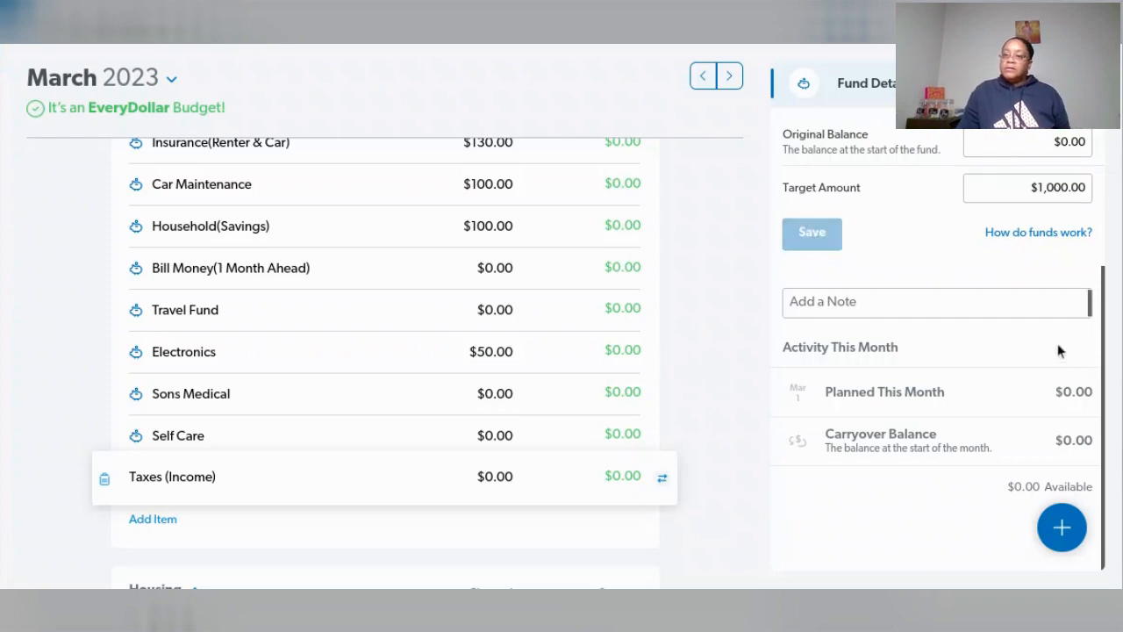
# - Set the Taxes (Income) fund's original balance to $100 and save the fund details
pyautogui.scroll(-1, 954, 395)
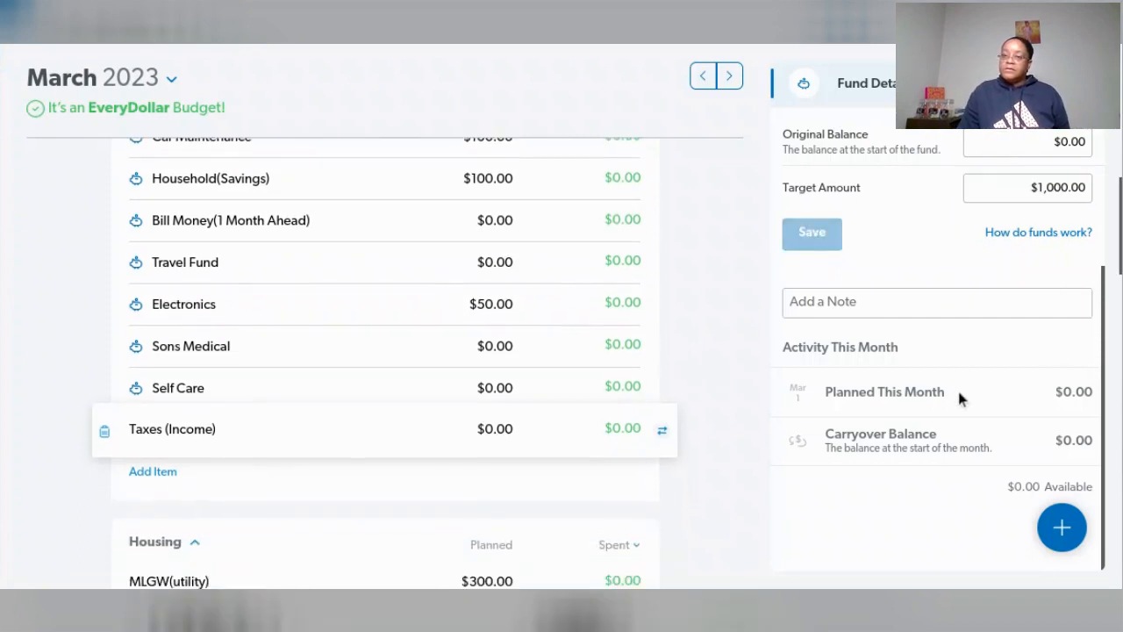
pyautogui.scroll(2, 992, 376)
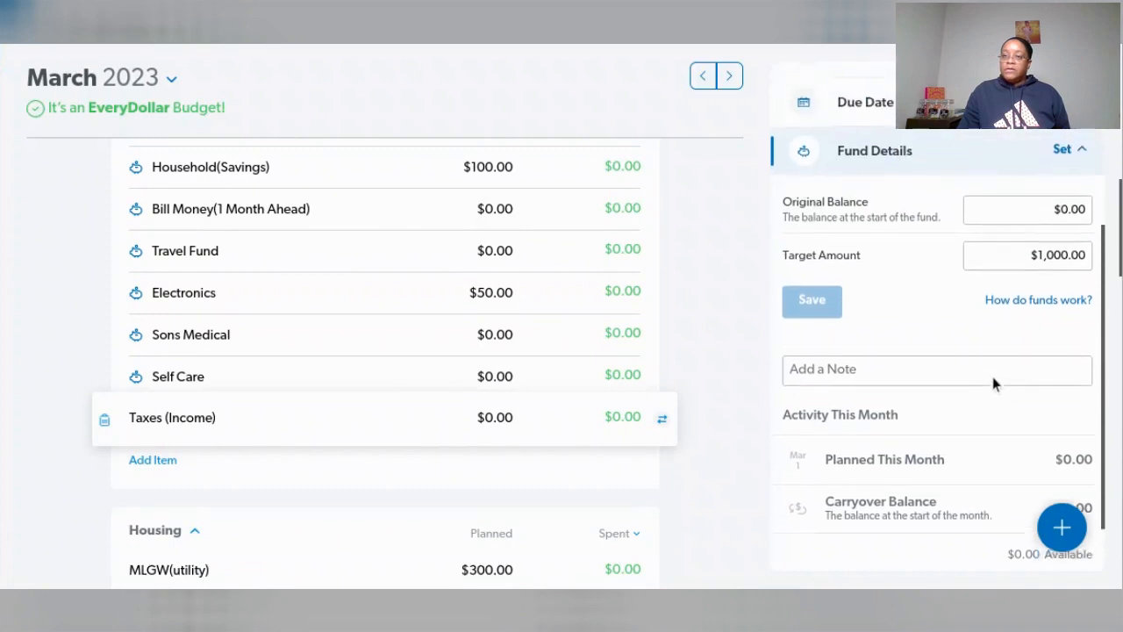
pyautogui.click(1064, 232)
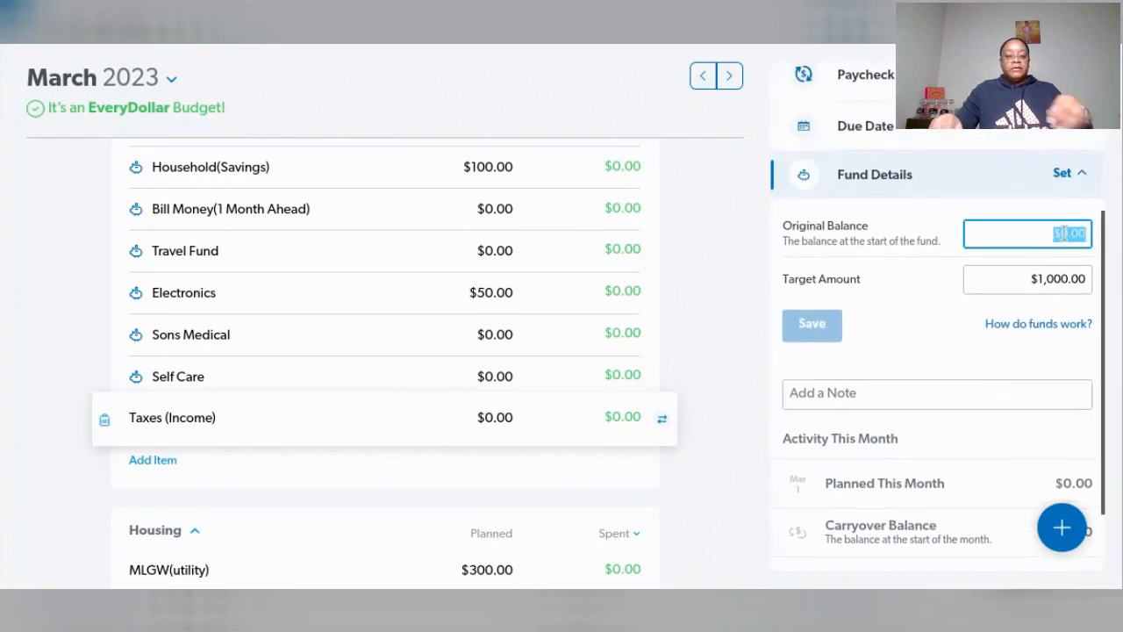
pyautogui.write('100')
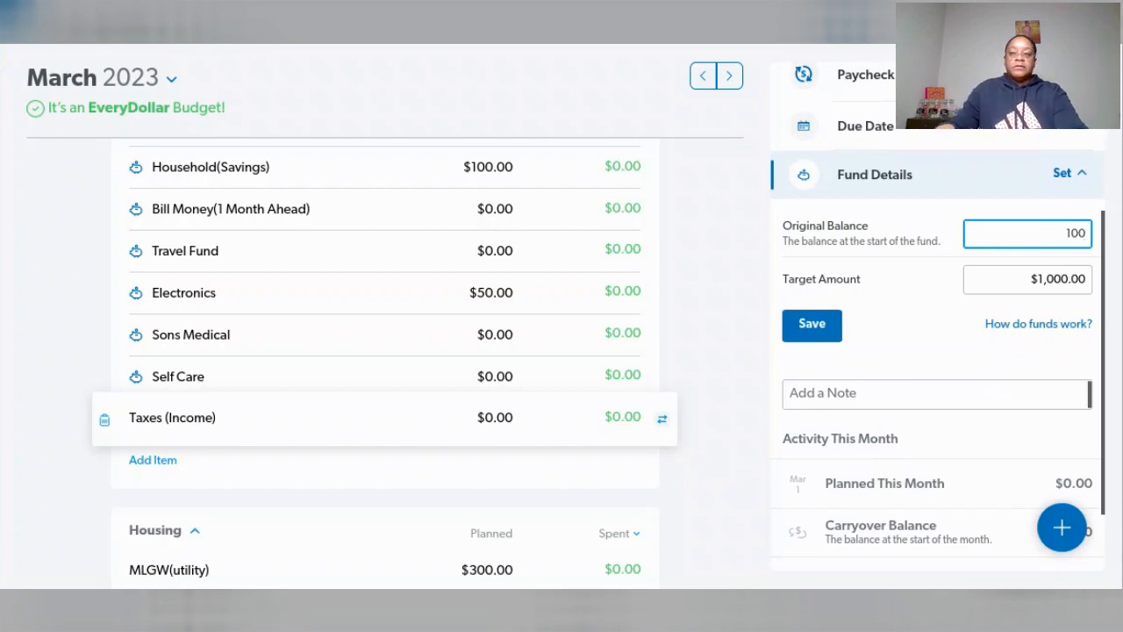
pyautogui.press('Tab')
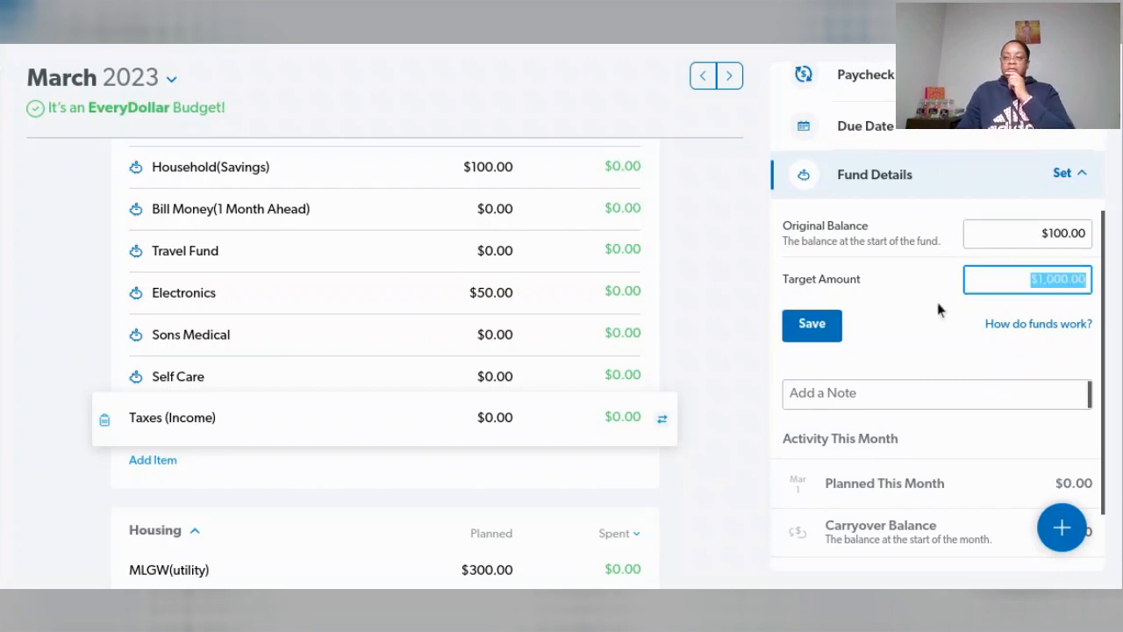
pyautogui.click(821, 326)
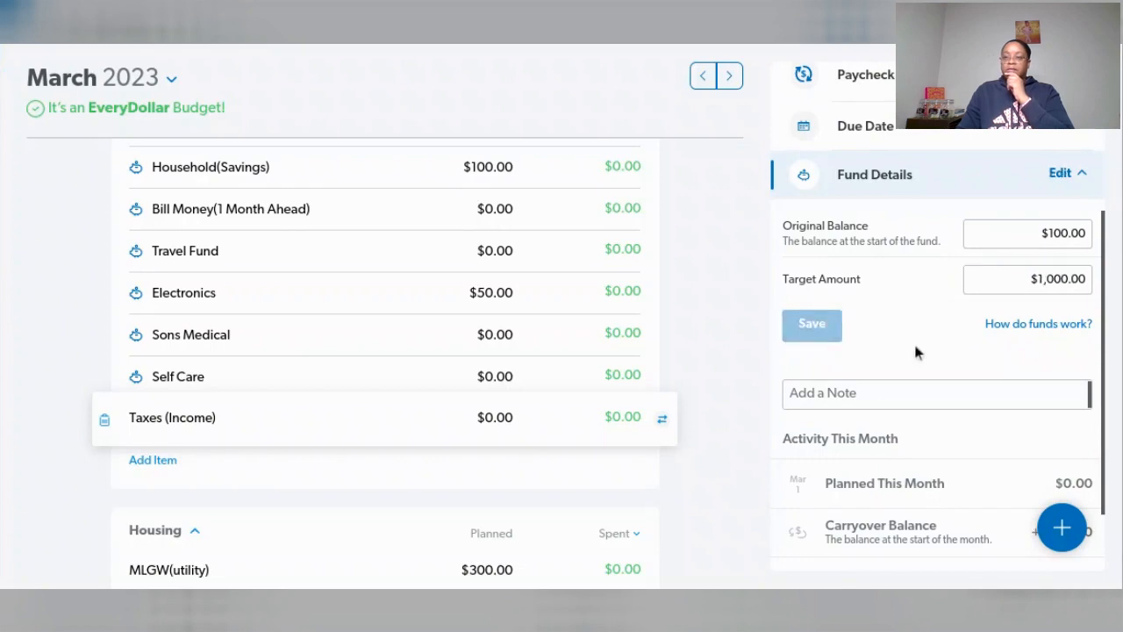
# - Set the planned amount of Taxes (Income) for March to $100
pyautogui.scroll(-2, 915, 351)
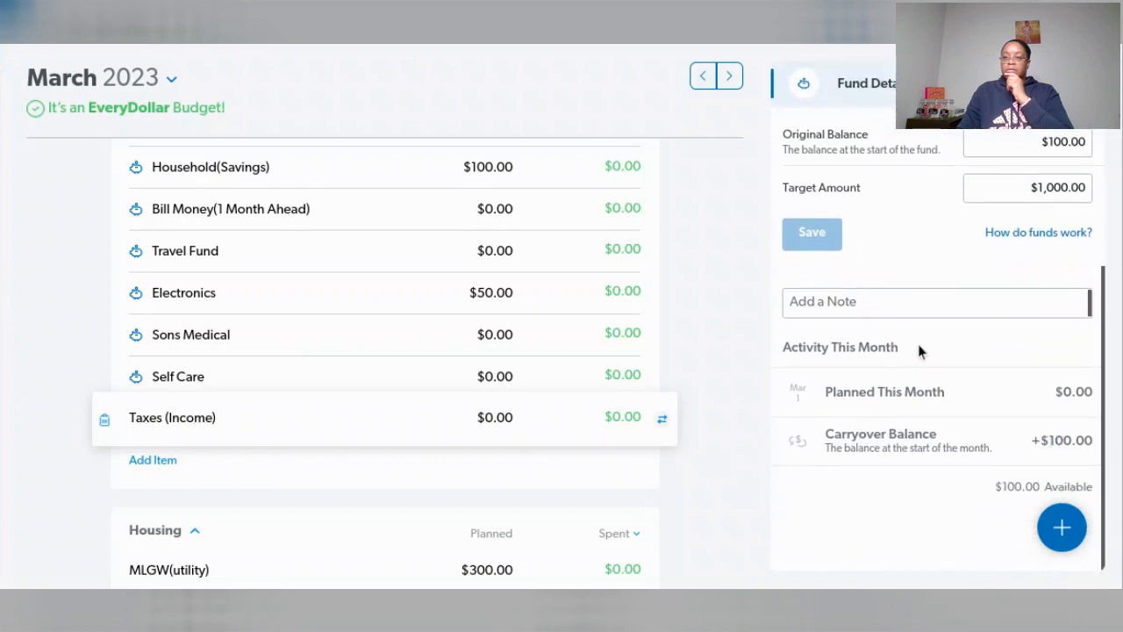
pyautogui.click(501, 416)
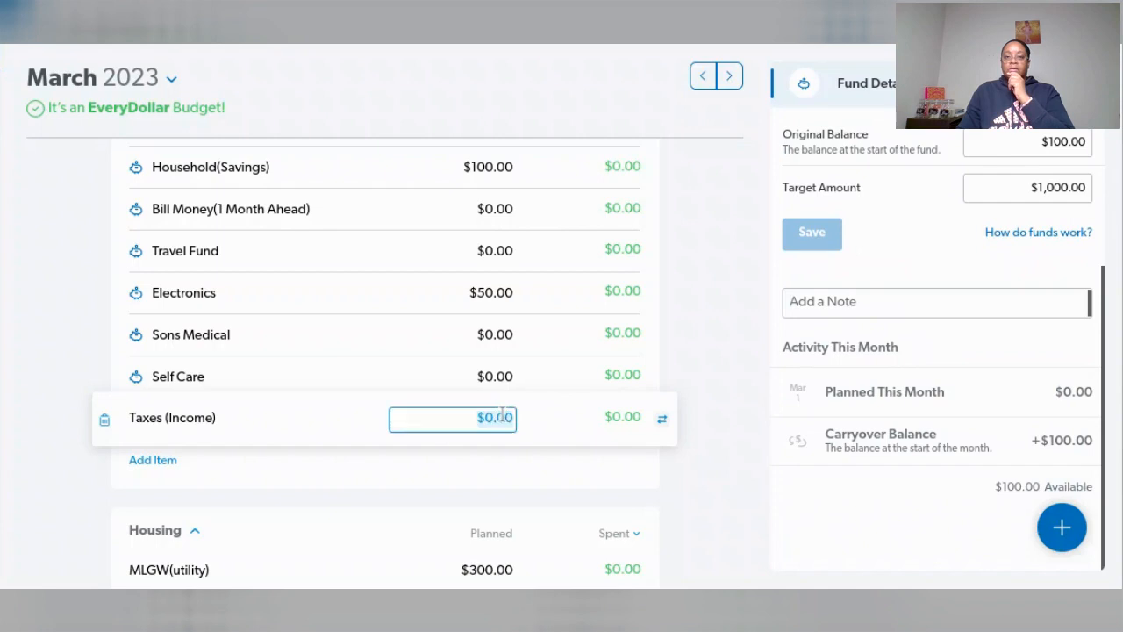
pyautogui.write('100')
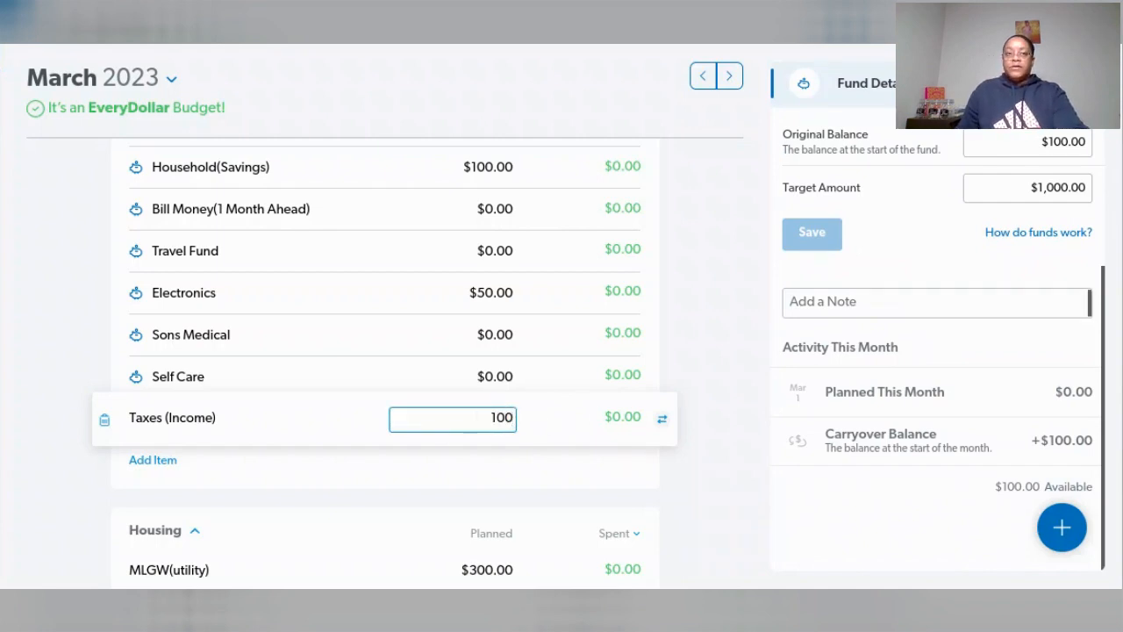
pyautogui.press('Tab')
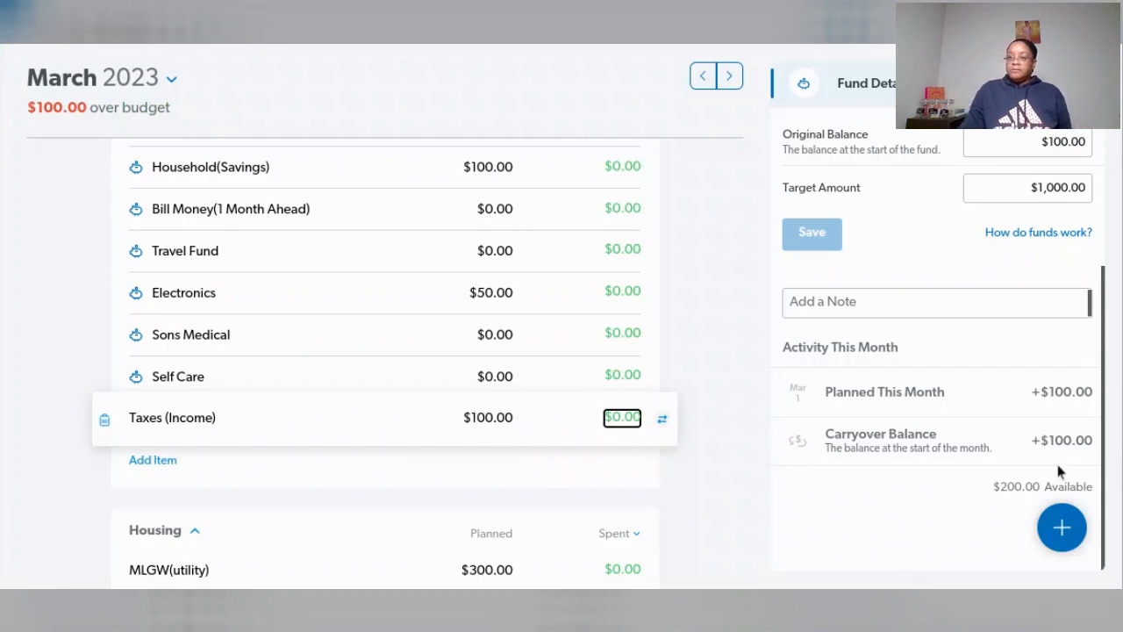
# - Track a $200 expense dated 03/08/23 against the Taxes (Income) fund
pyautogui.scroll(3, 988, 418)
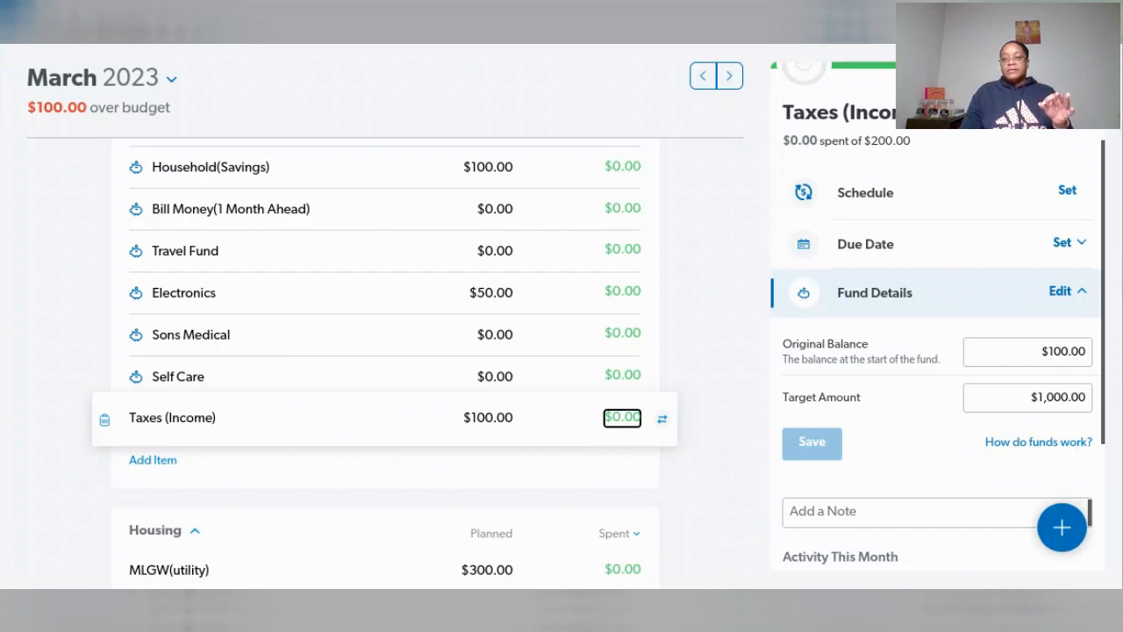
pyautogui.scroll(-3, 986, 203)
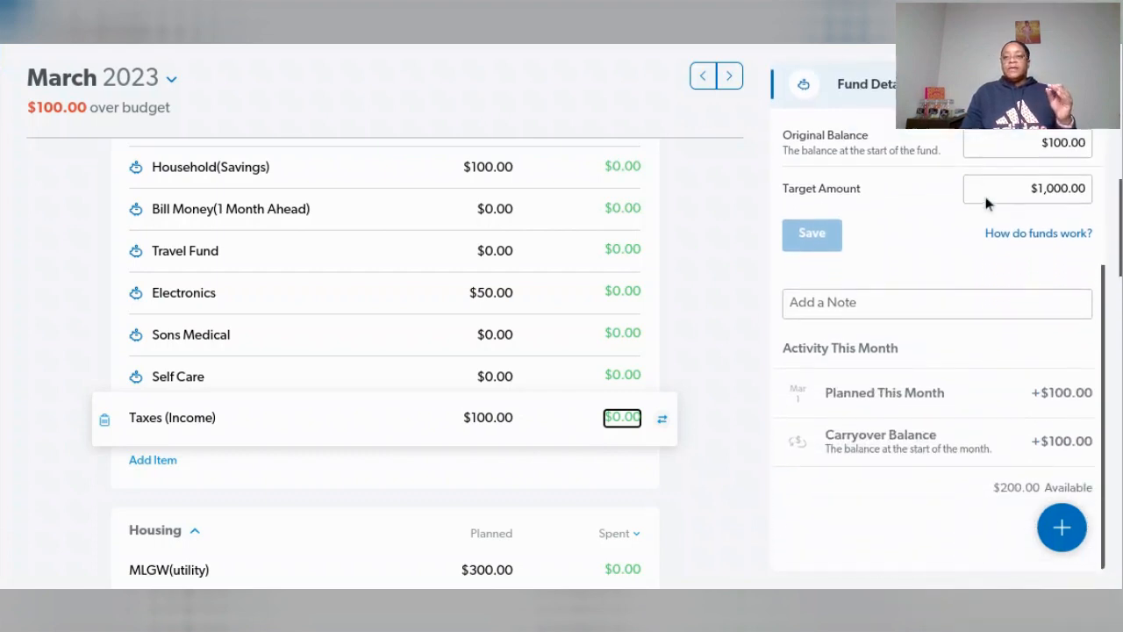
pyautogui.click(1062, 532)
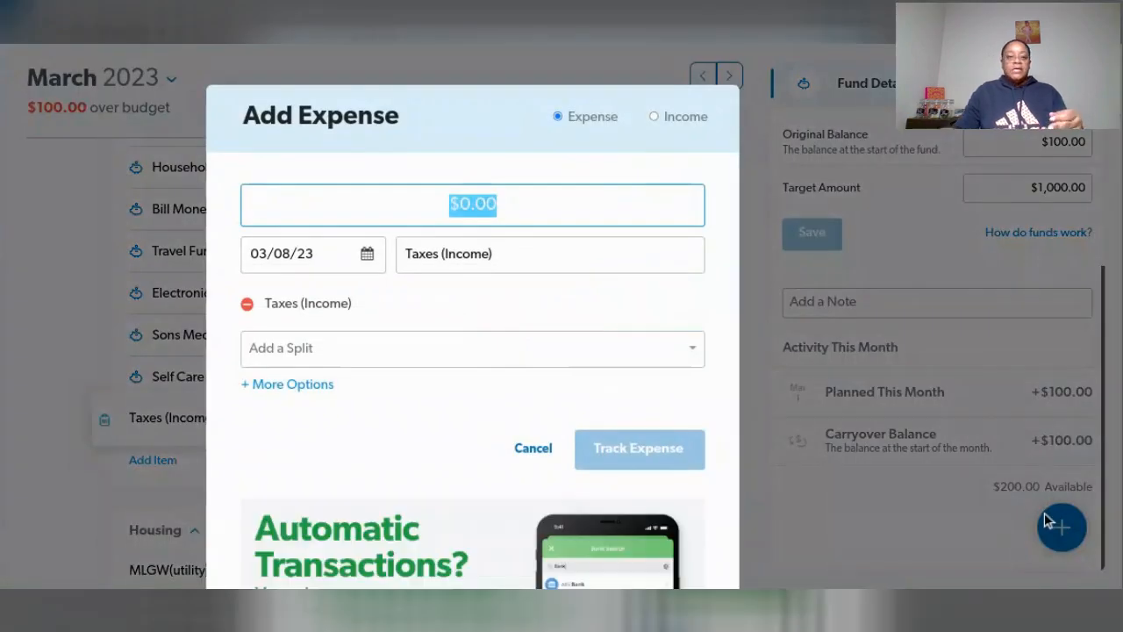
pyautogui.write('200')
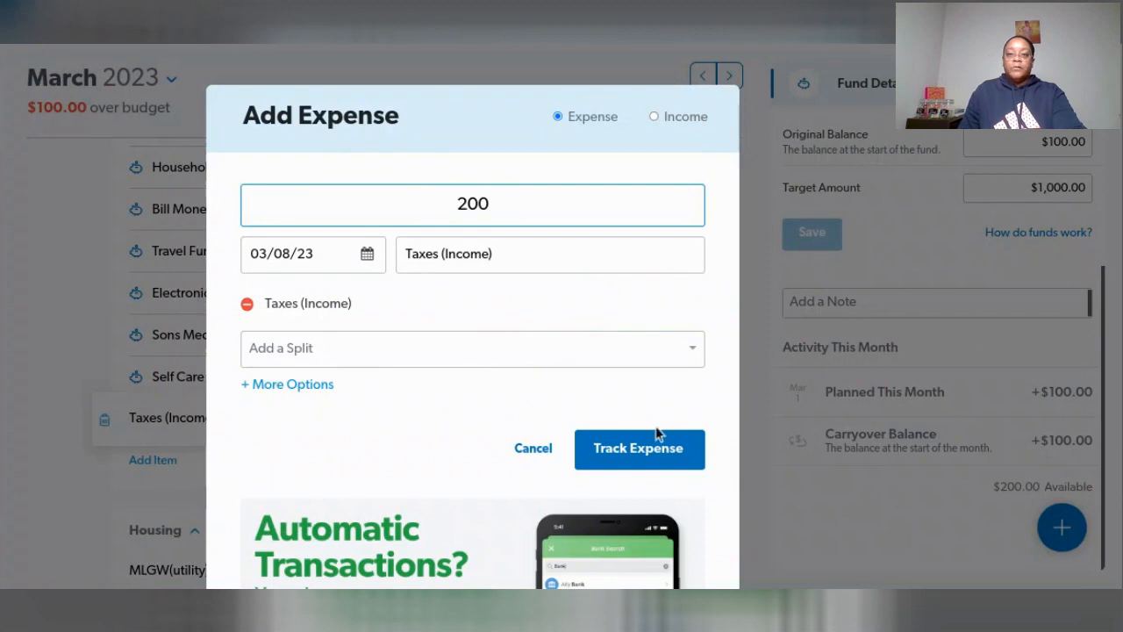
pyautogui.click(659, 456)
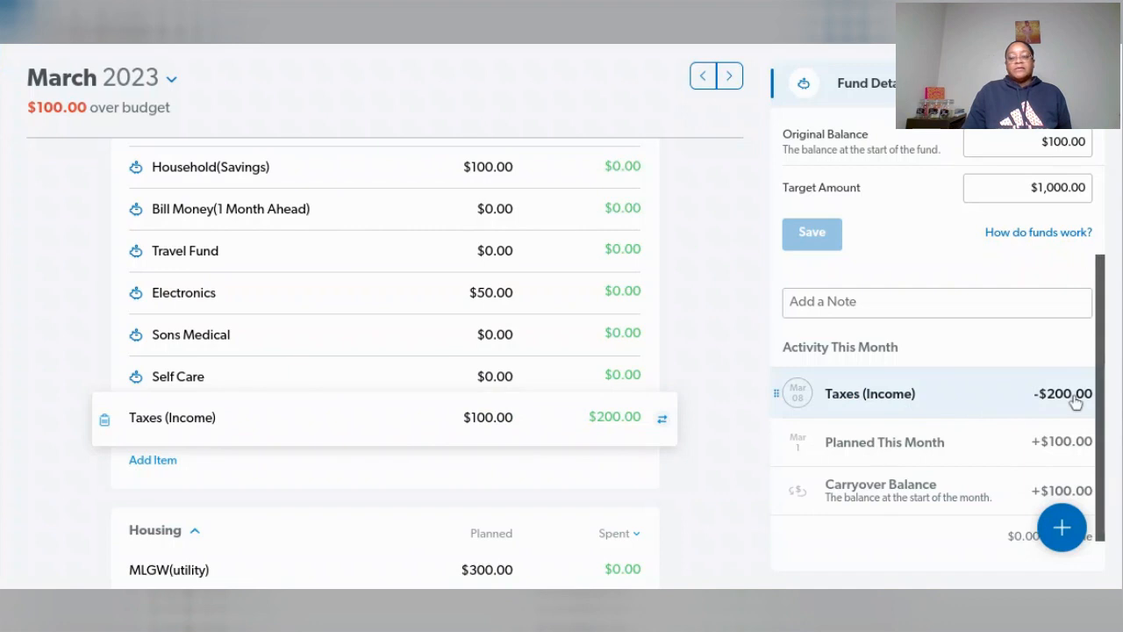
# - Review the Taxes (Income) fund's activity and available balance, along with the income, savings and spending groups of the March budget
pyautogui.scroll(-1, 994, 424)
pyautogui.scroll(3, 994, 425)
pyautogui.scroll(1, 994, 422)
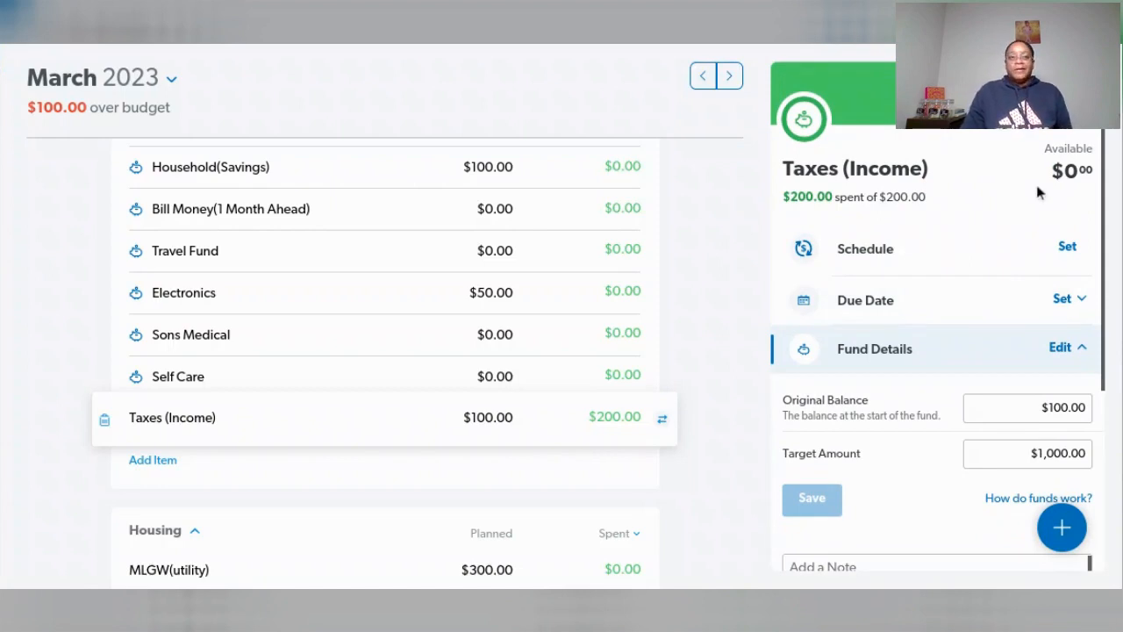
pyautogui.scroll(10, 476, 334)
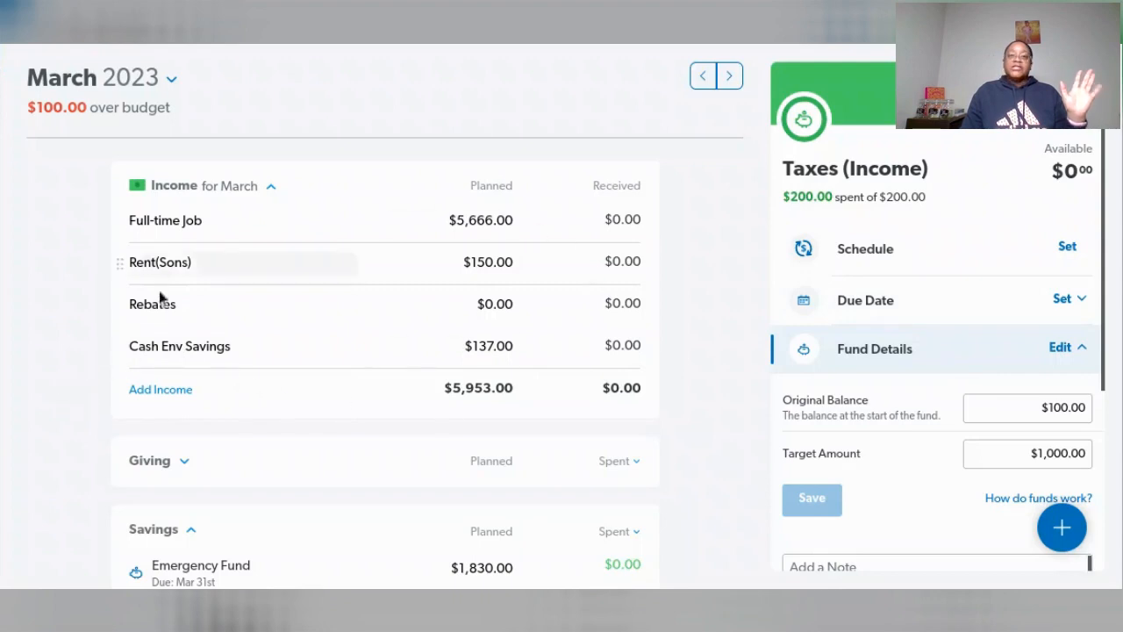
pyautogui.scroll(-8, 281, 369)
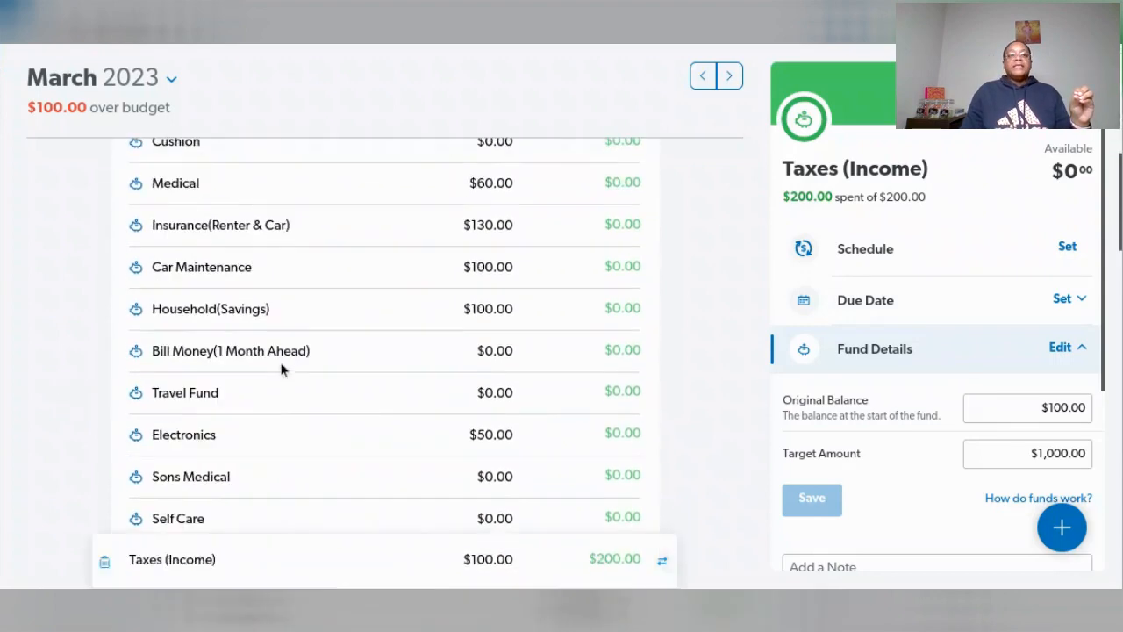
pyautogui.scroll(-6, 280, 370)
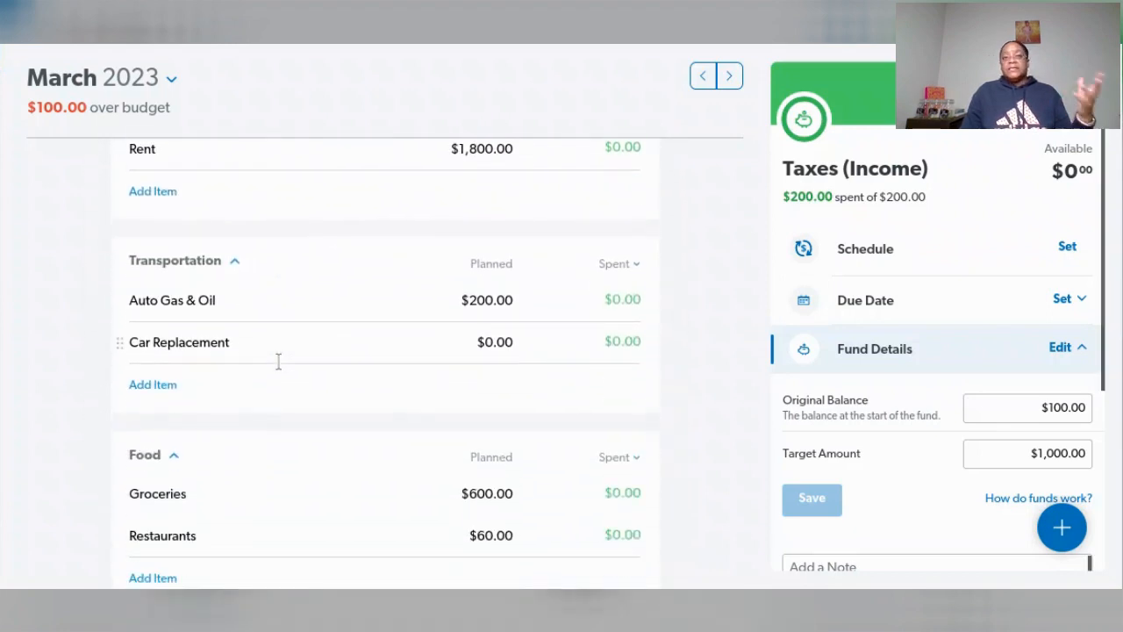
pyautogui.scroll(-4, 279, 368)
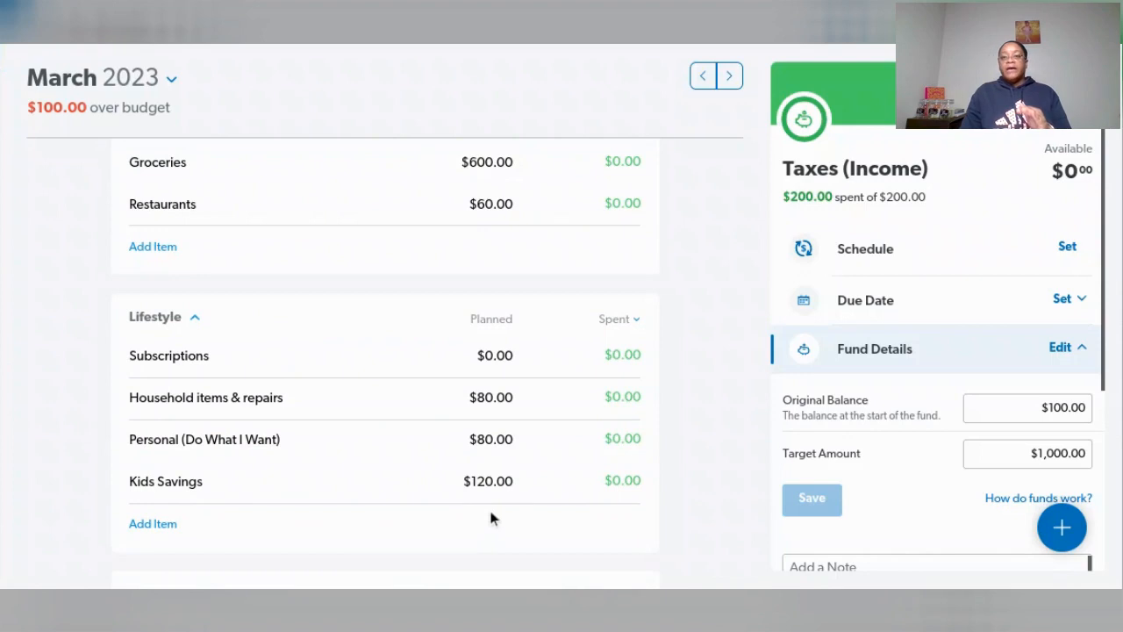
pyautogui.scroll(10, 564, 279)
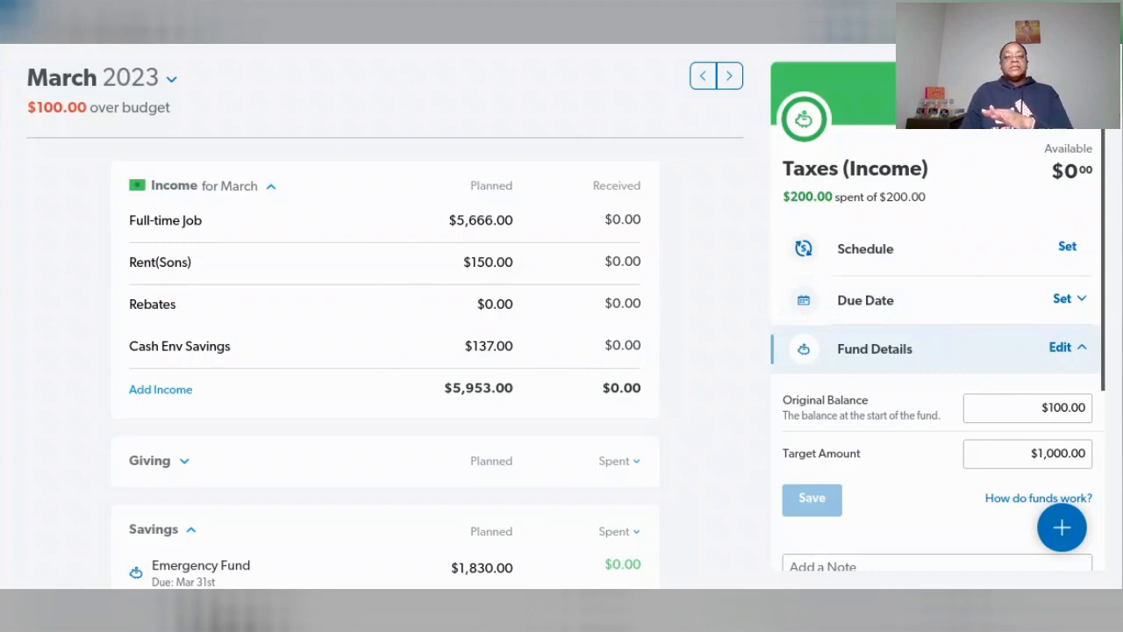
pyautogui.scroll(-3, 939, 339)
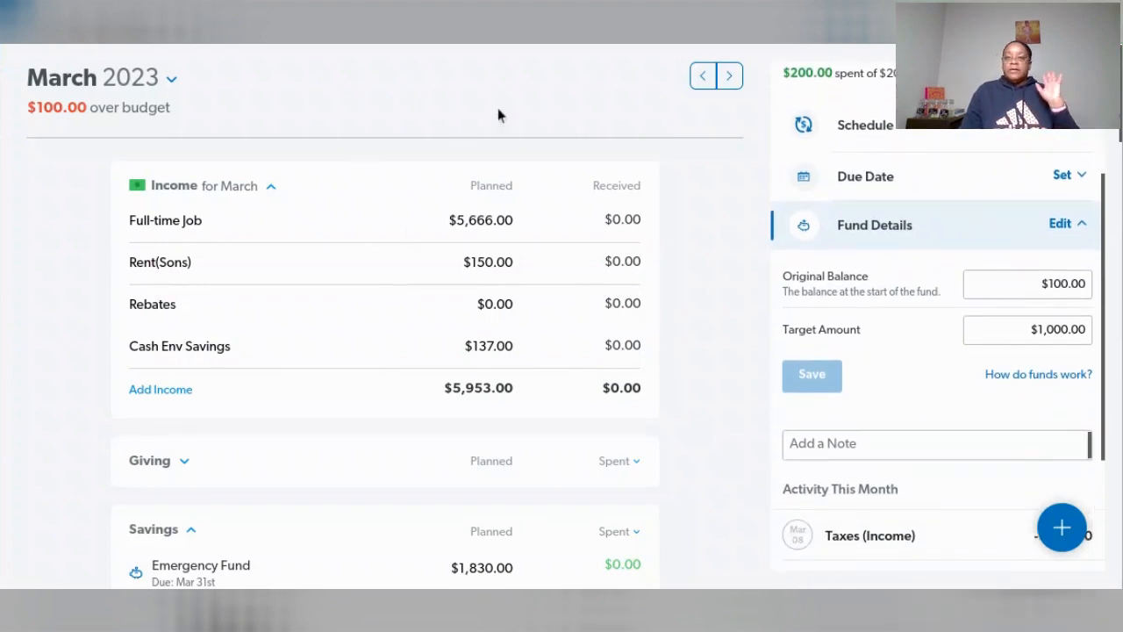
pyautogui.scroll(-8, 489, 338)
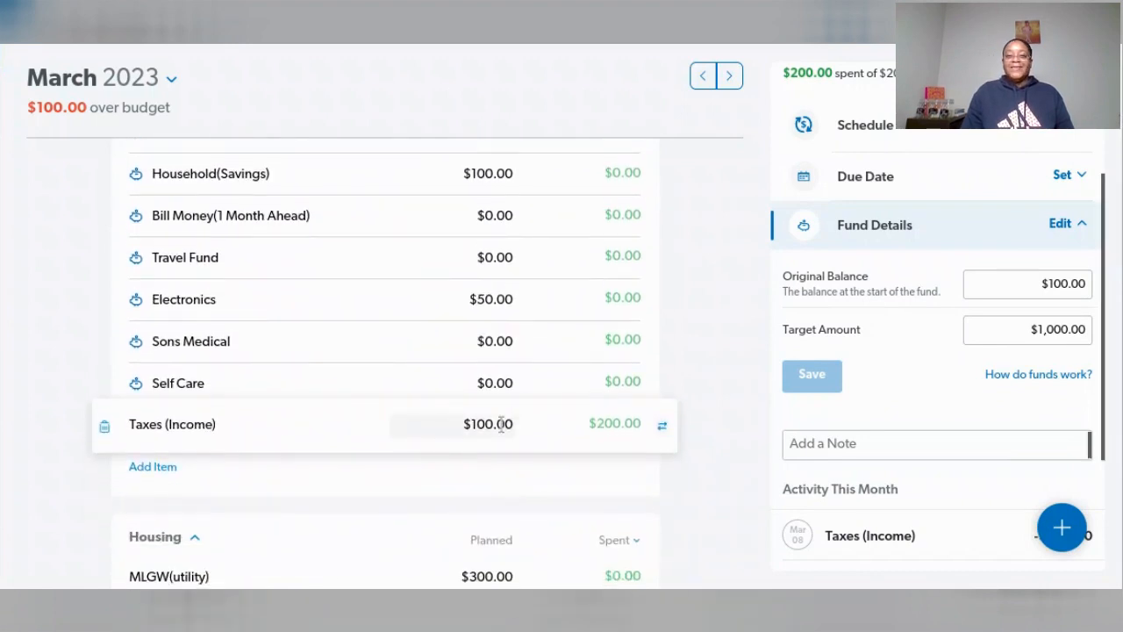
# - Set the March planned amount of Taxes (Income) to $0 and delete its $200 expense dated 03/08/23
pyautogui.click(501, 423)
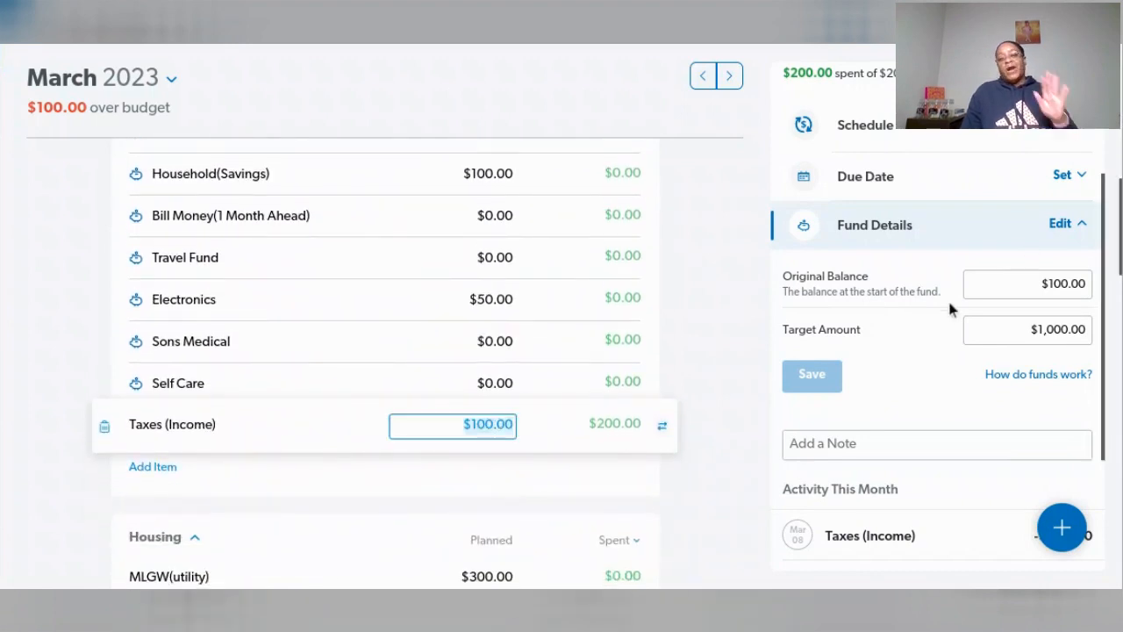
pyautogui.scroll(-2, 949, 303)
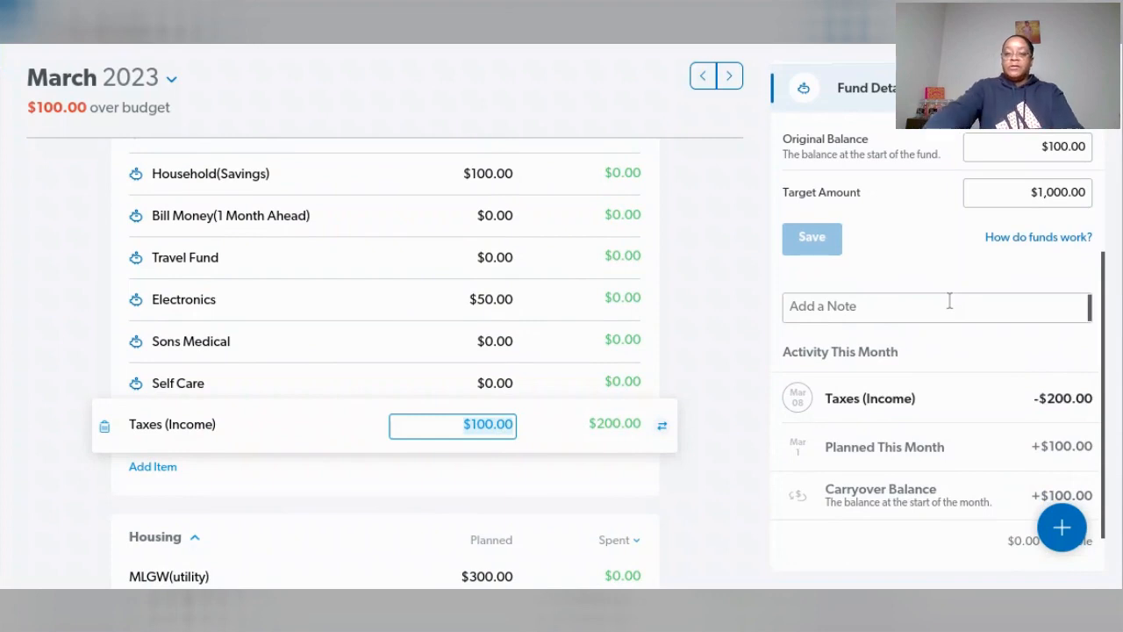
pyautogui.write('0')
pyautogui.press('Tab')
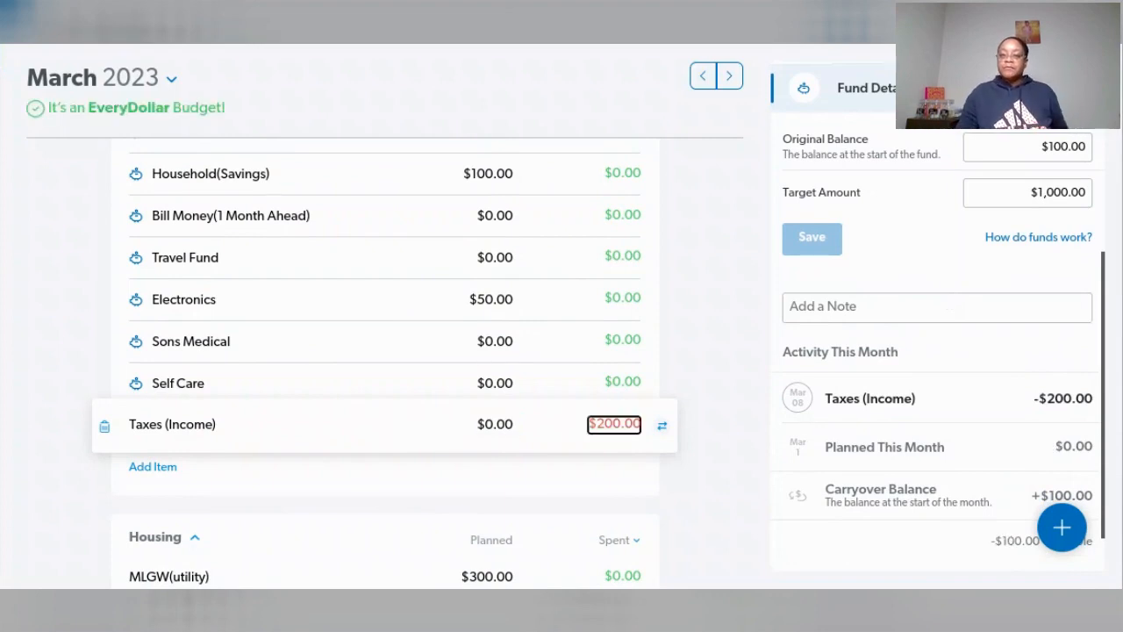
pyautogui.click(968, 412)
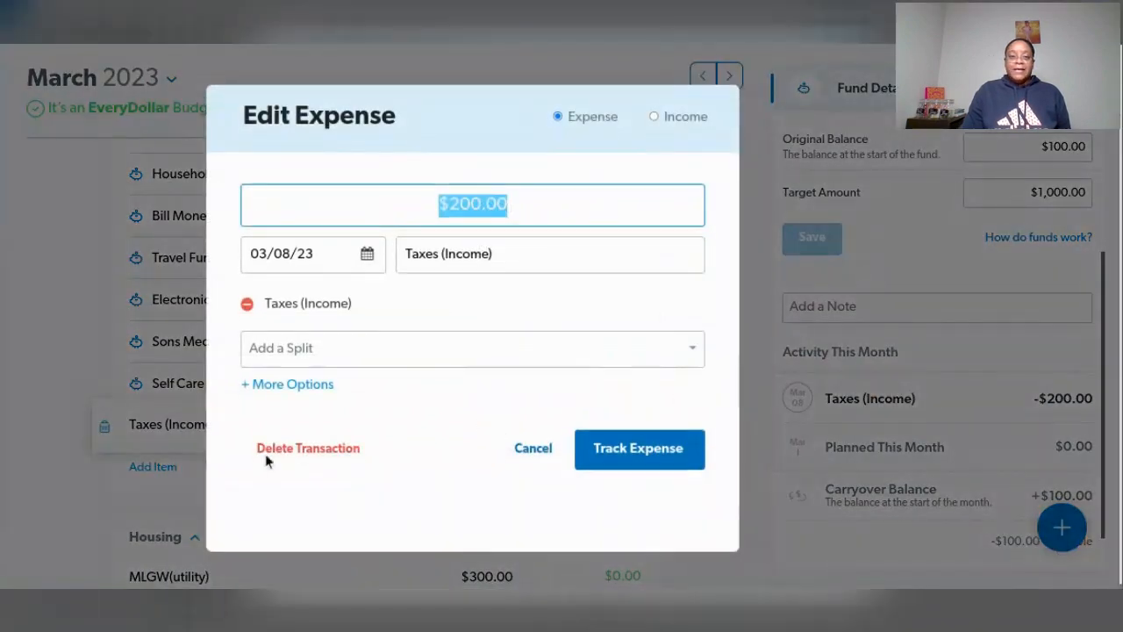
pyautogui.click(636, 452)
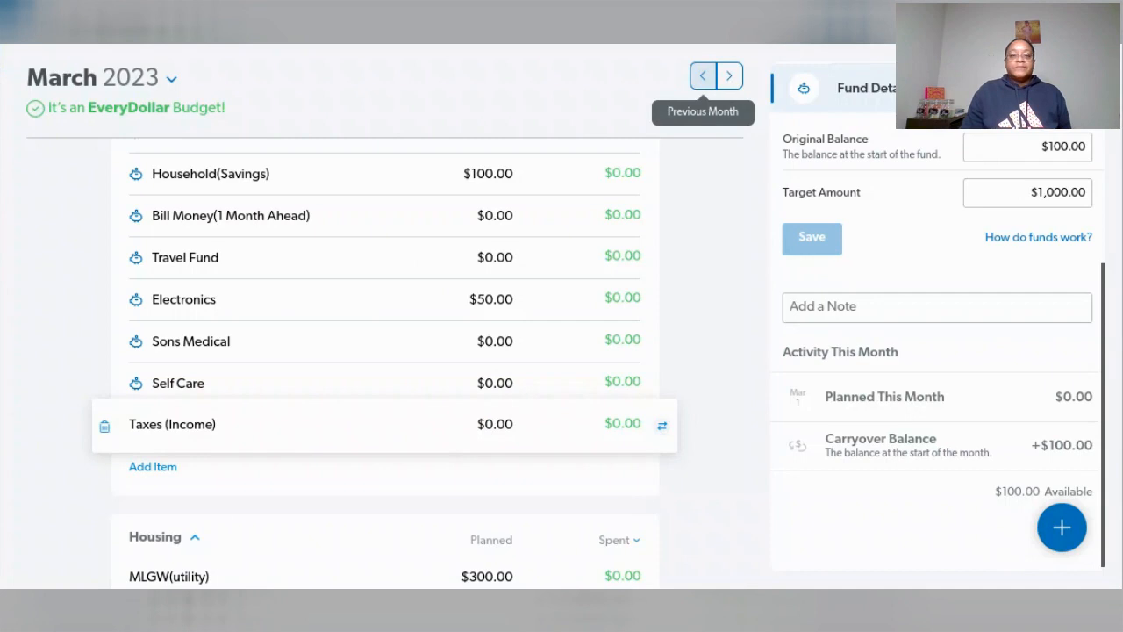
# - Set the planned amount of Taxes (Income) to $0 in the February 2023 budget
pyautogui.click(701, 81)
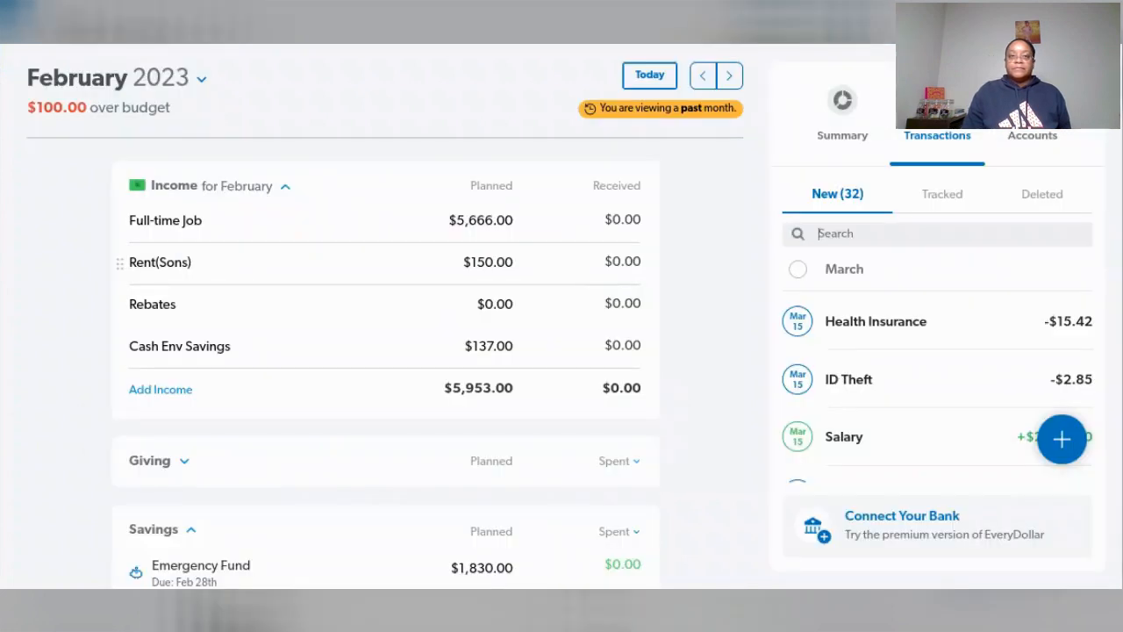
pyautogui.scroll(-5, 676, 304)
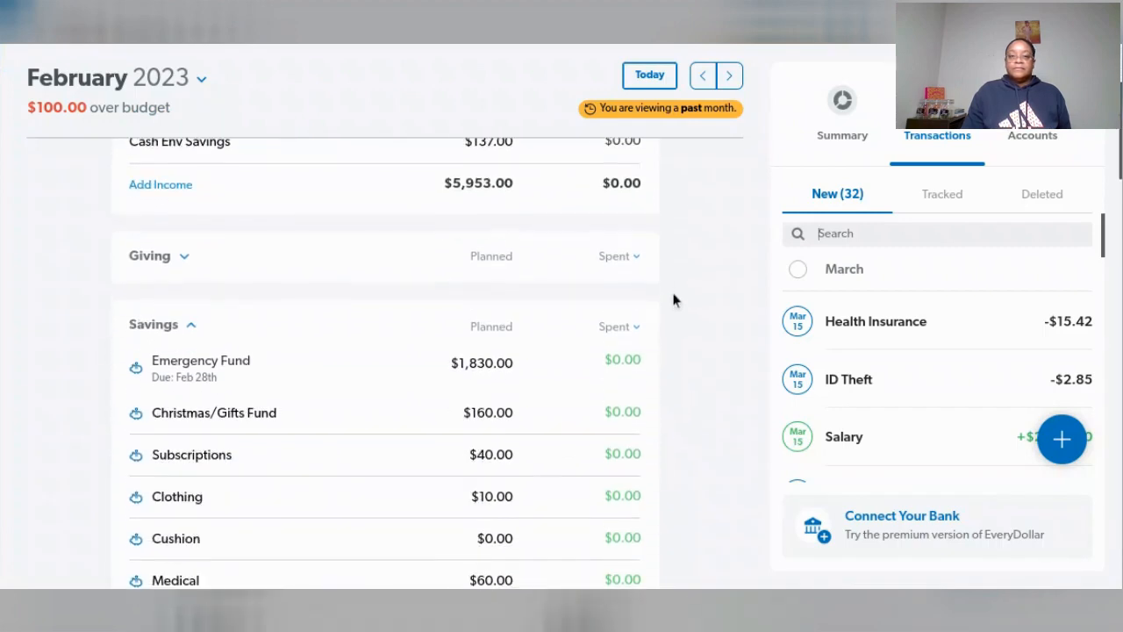
pyautogui.scroll(-5, 670, 291)
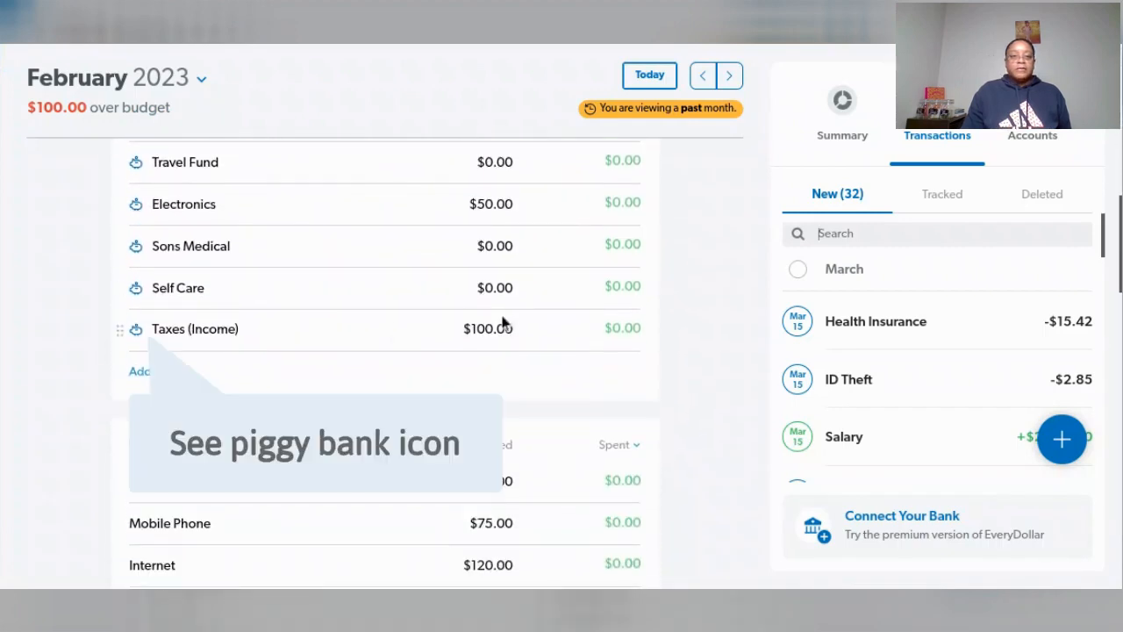
pyautogui.click(487, 328)
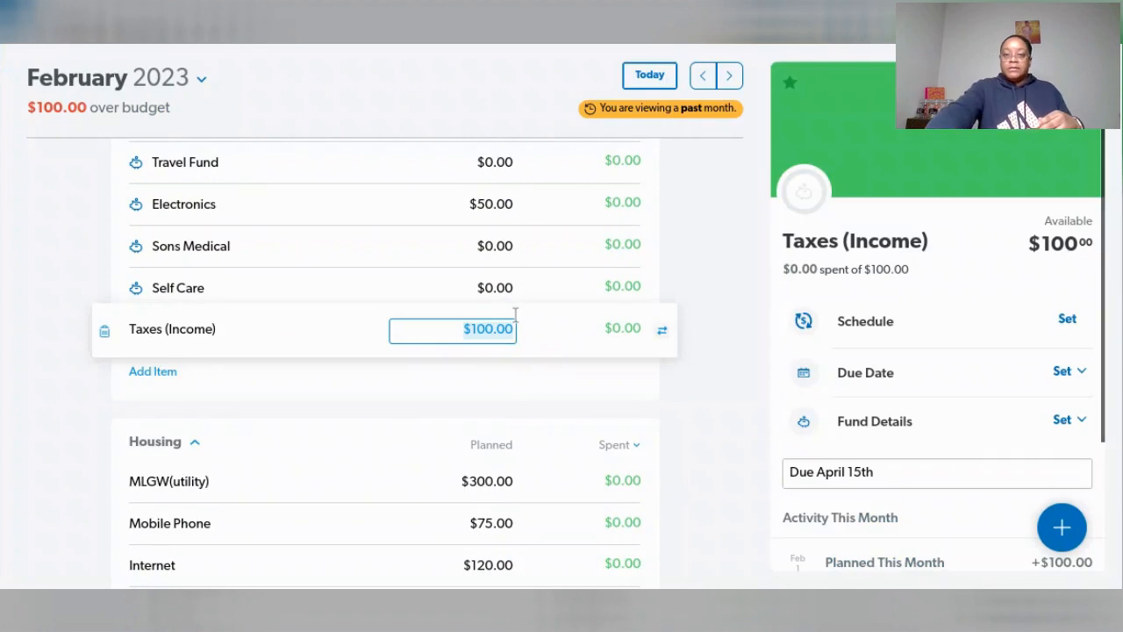
pyautogui.write('0')
pyautogui.press('Return')
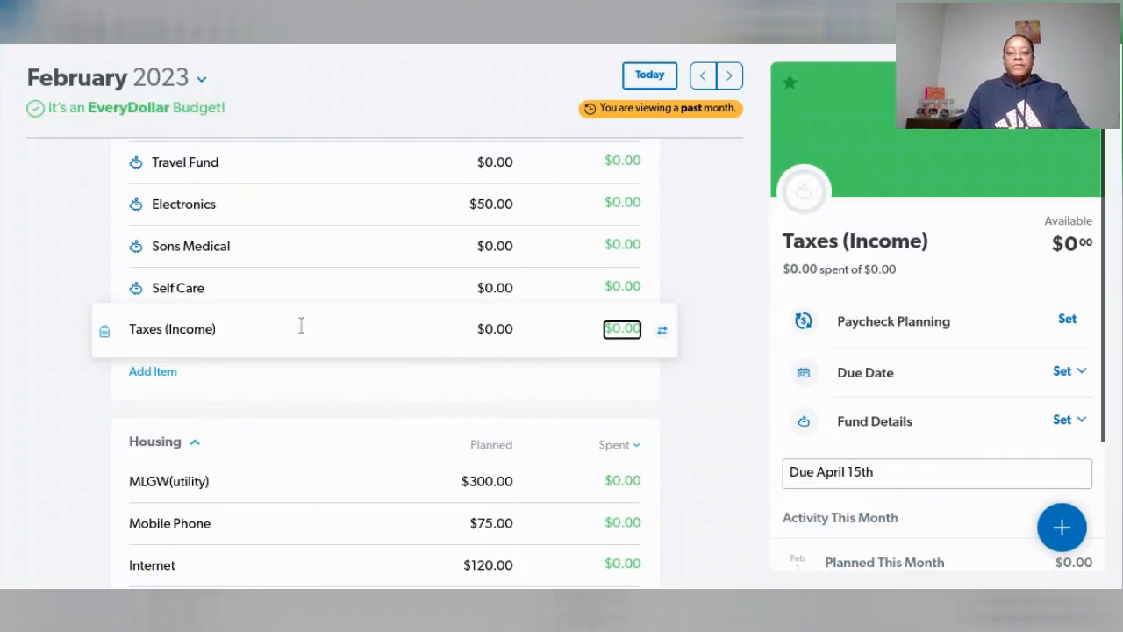
# - Add an item named Home Down Payment to the February Savings group
pyautogui.click(152, 371)
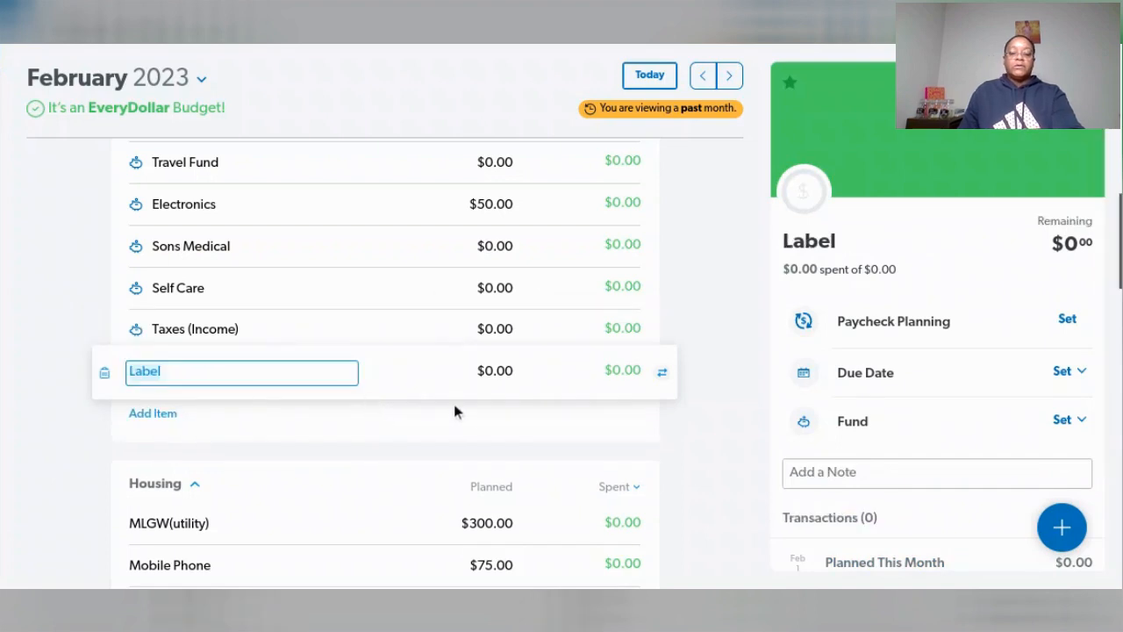
pyautogui.write('Home Down Payment')
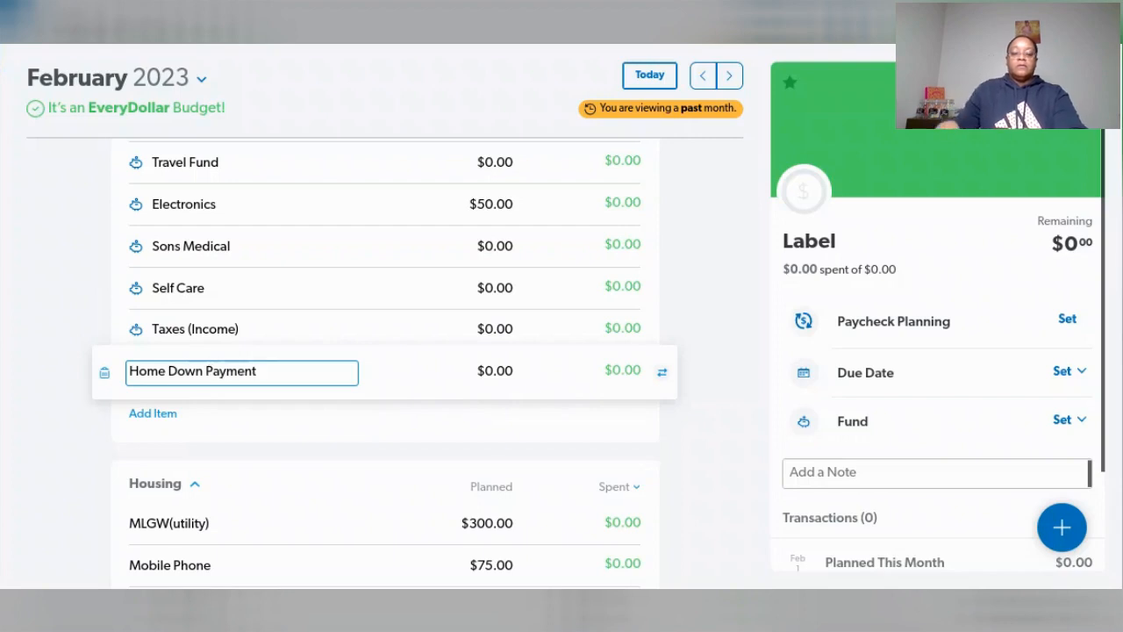
pyautogui.press('Tab')
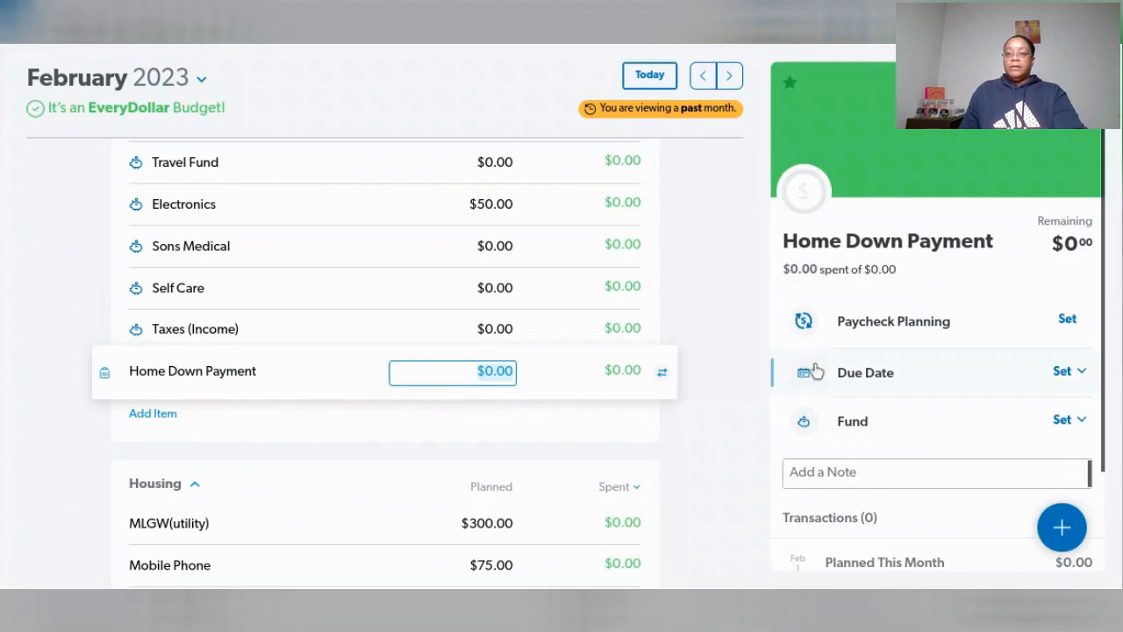
# - Turn the Home Down Payment item into a fund and review its fund details and activity
pyautogui.scroll(-2, 977, 364)
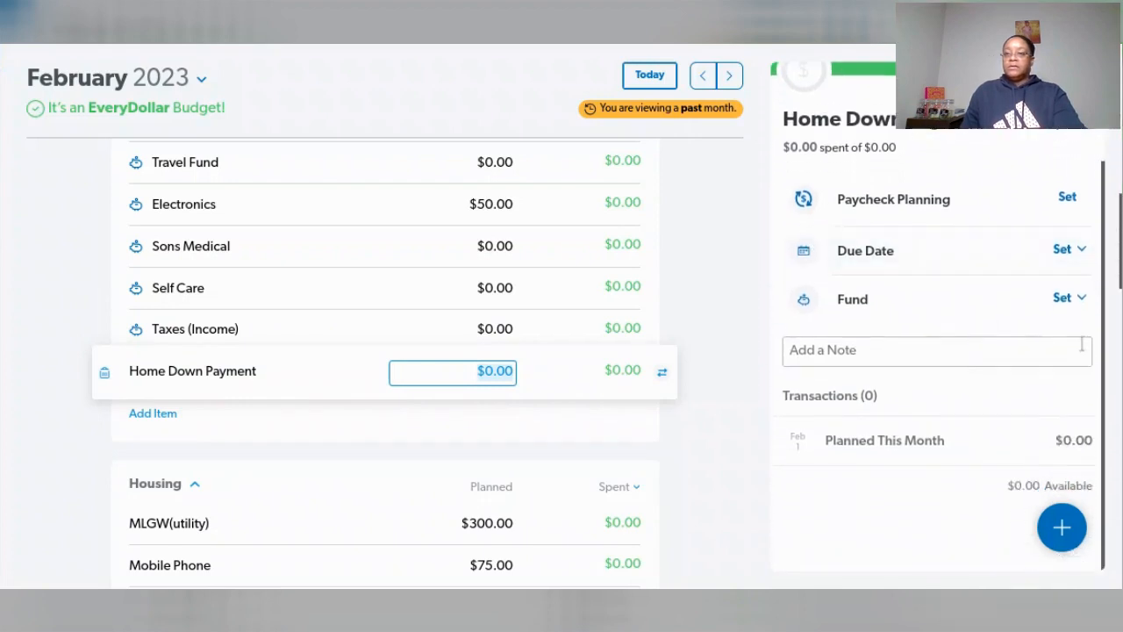
pyautogui.click(1072, 302)
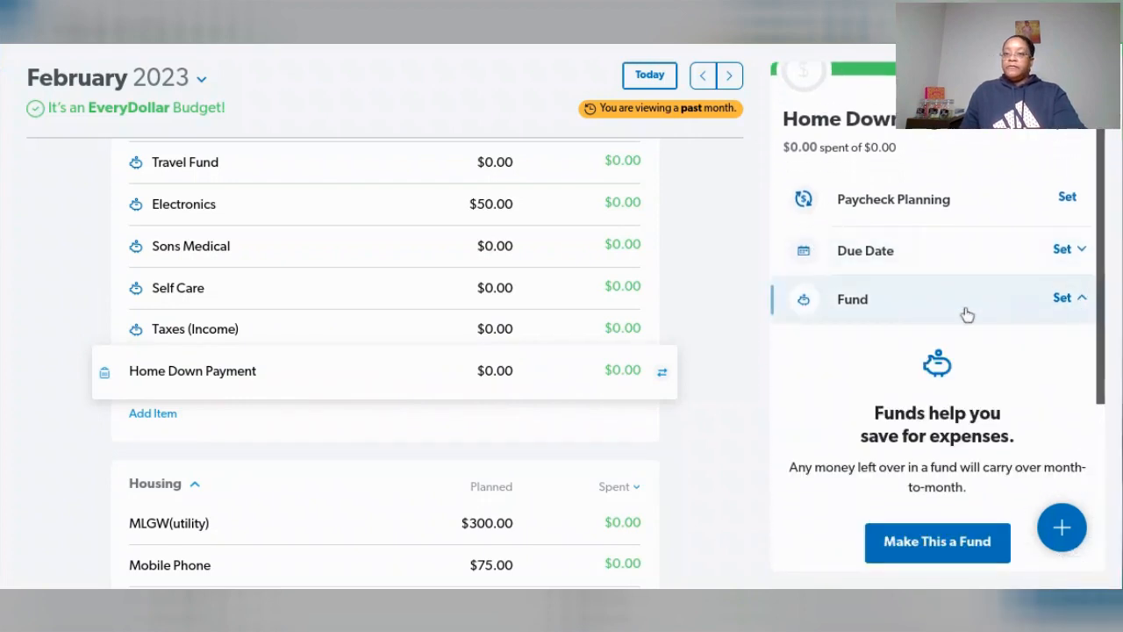
pyautogui.click(921, 551)
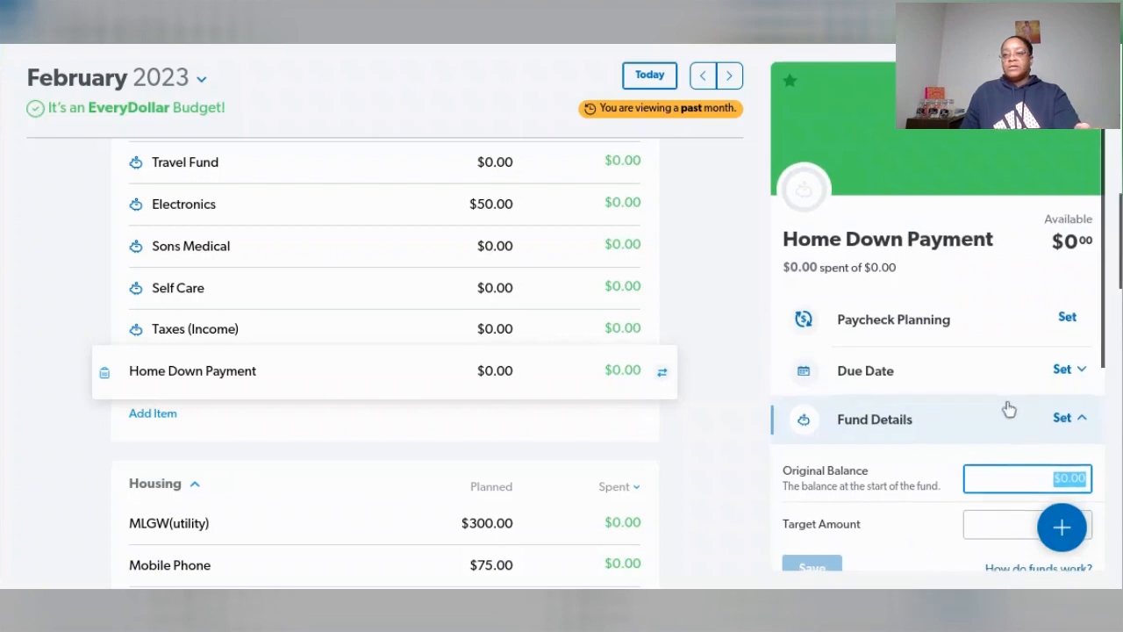
pyautogui.scroll(-2, 1007, 406)
pyautogui.scroll(-2, 1007, 406)
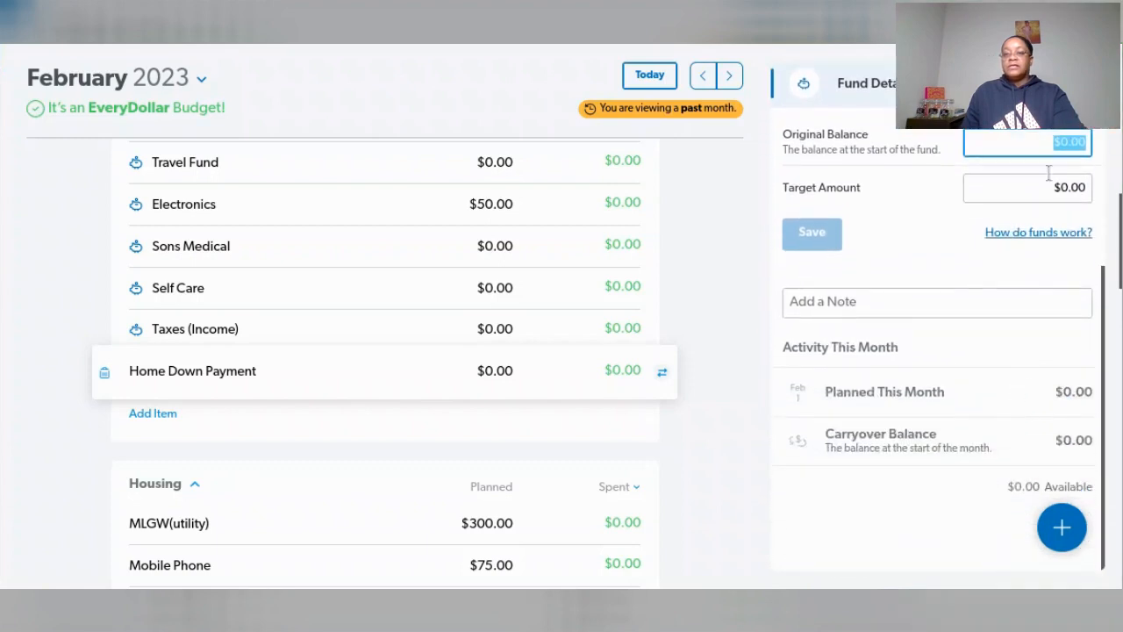
pyautogui.scroll(-2, 993, 284)
pyautogui.scroll(4, 993, 284)
pyautogui.scroll(3, 993, 289)
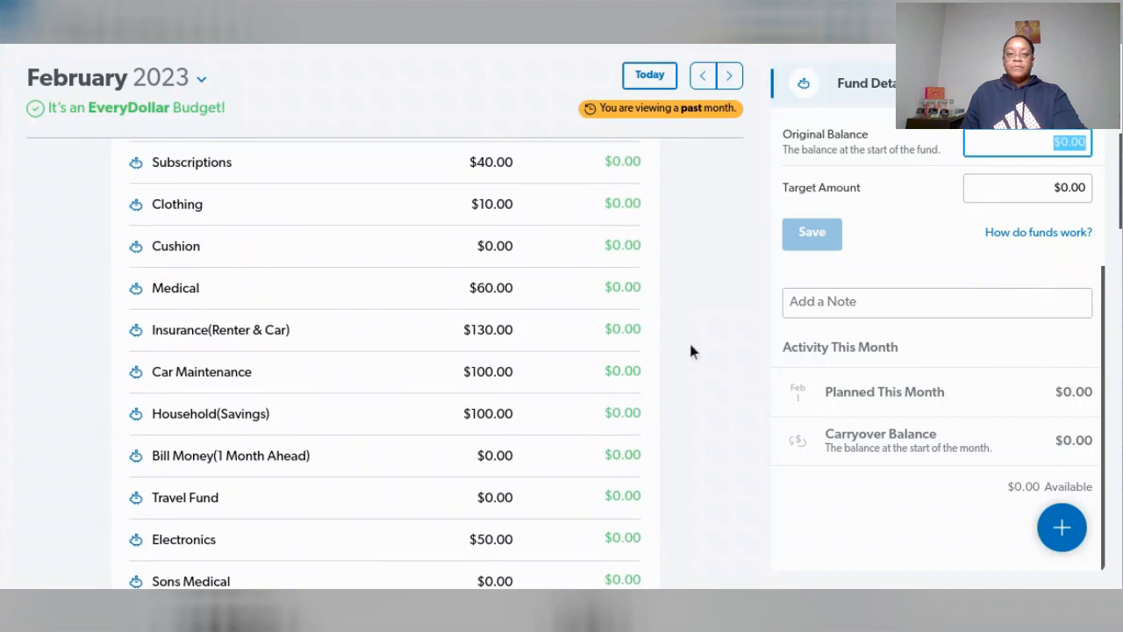
pyautogui.click(715, 324)
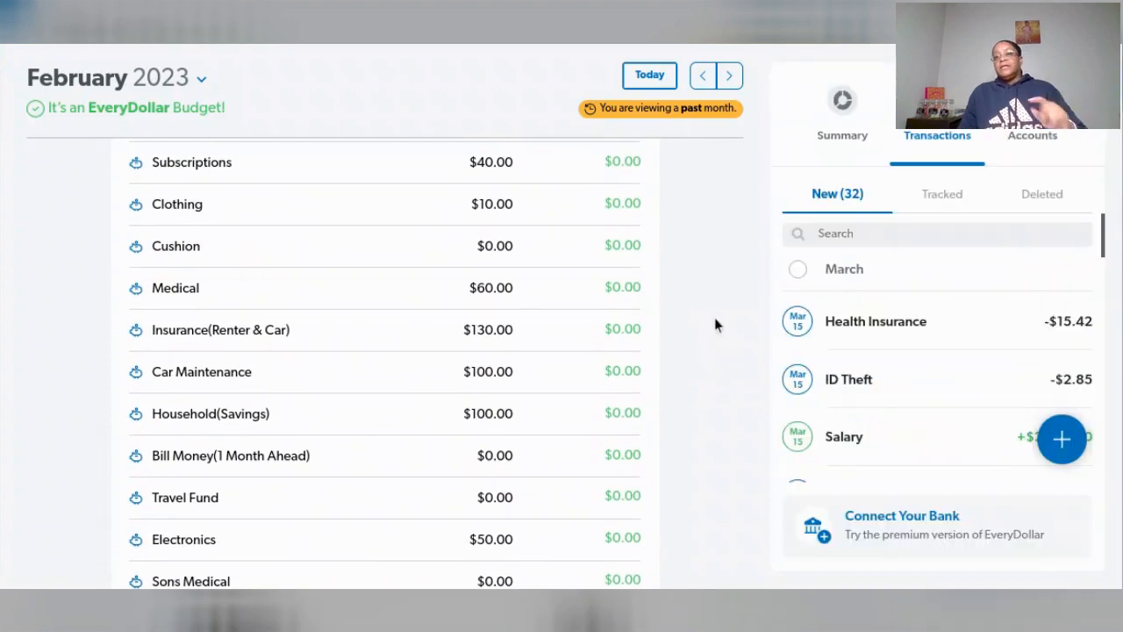
# - Assign the January 31 and February 15 Salary transactions to the Full-time Job income line of the February budget
pyautogui.scroll(6, 658, 295)
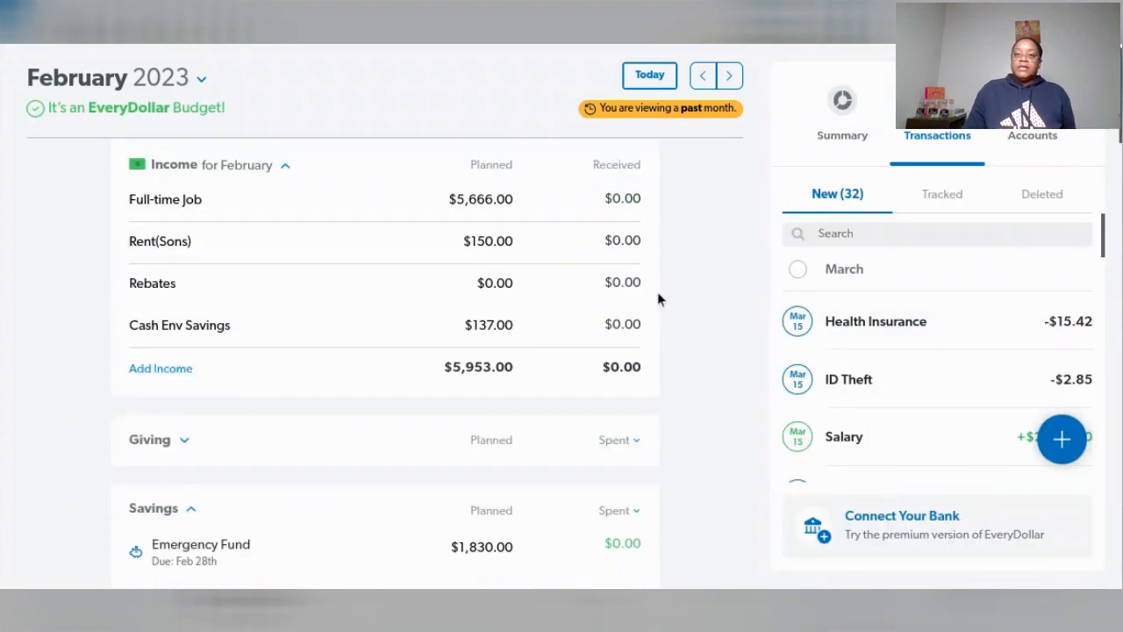
pyautogui.scroll(-5, 998, 312)
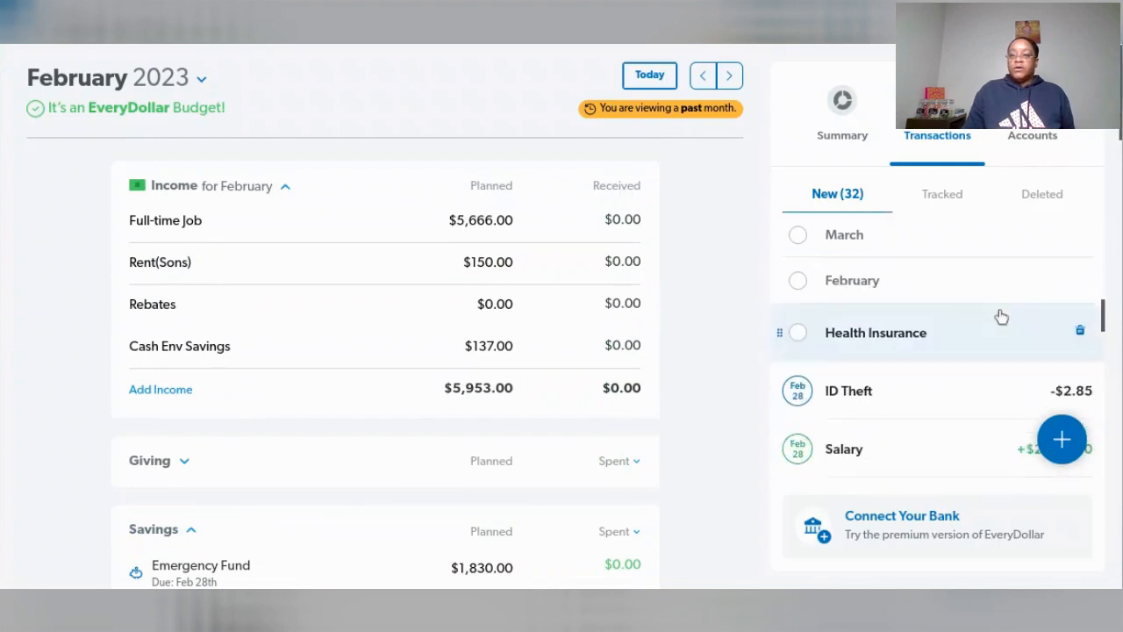
pyautogui.scroll(-8, 1001, 316)
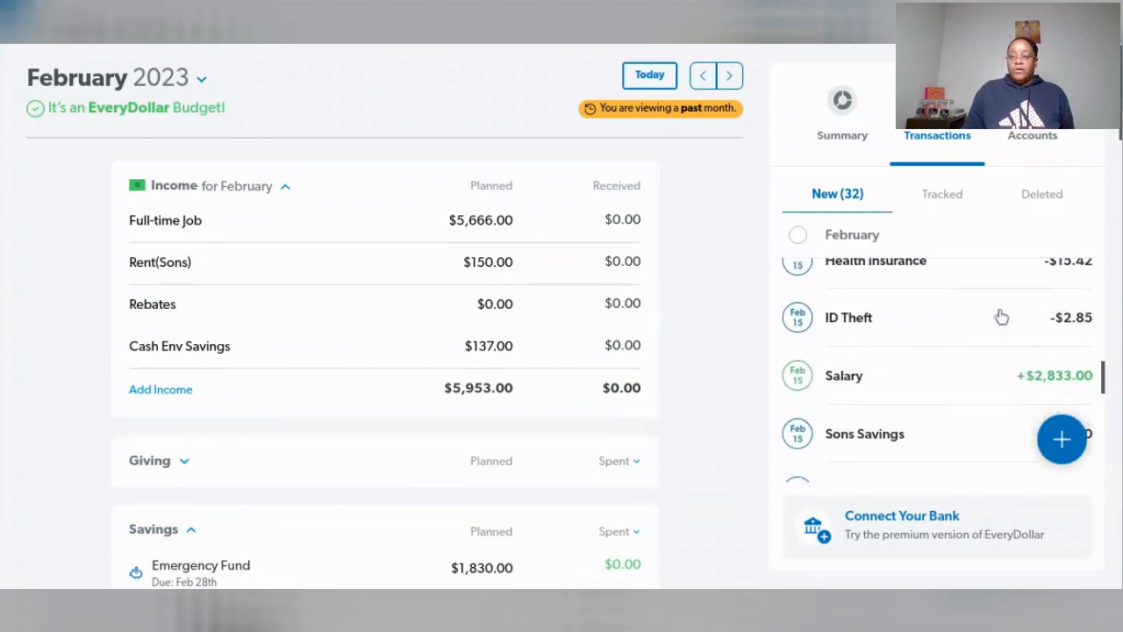
pyautogui.scroll(-8, 1001, 316)
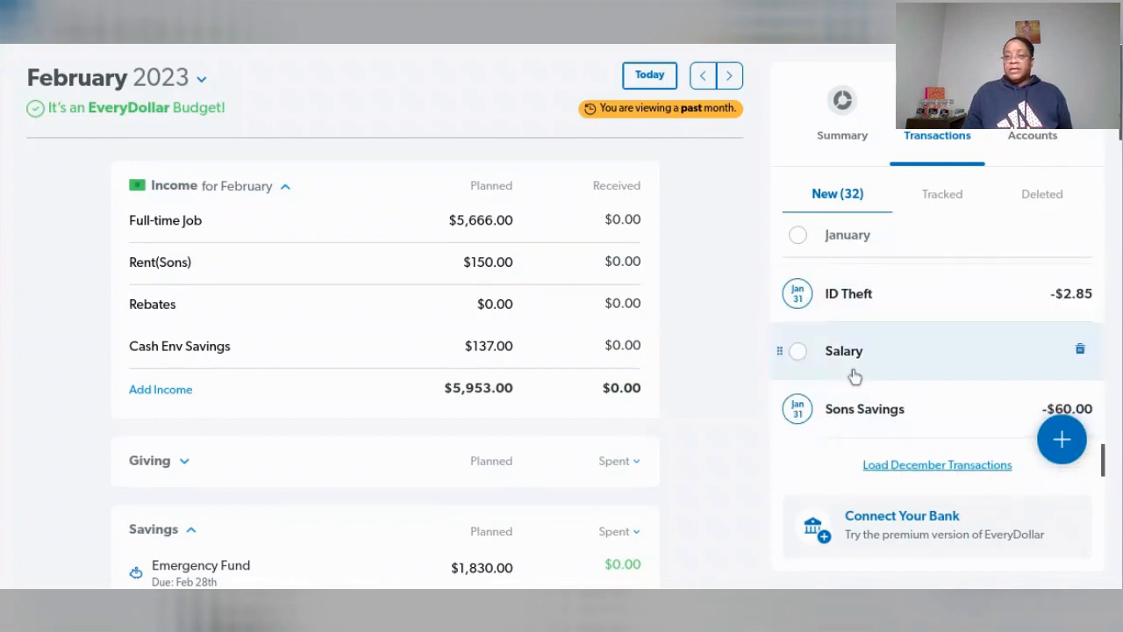
pyautogui.moveTo(932, 359); pyautogui.dragTo(456, 244)
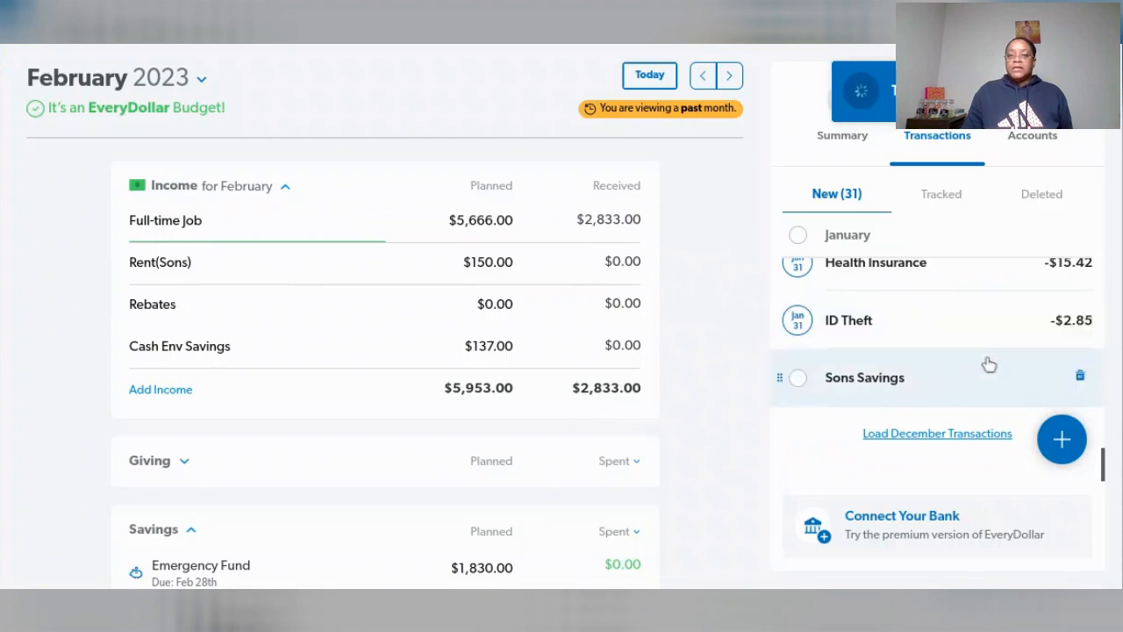
pyautogui.scroll(5, 987, 364)
pyautogui.scroll(2, 986, 364)
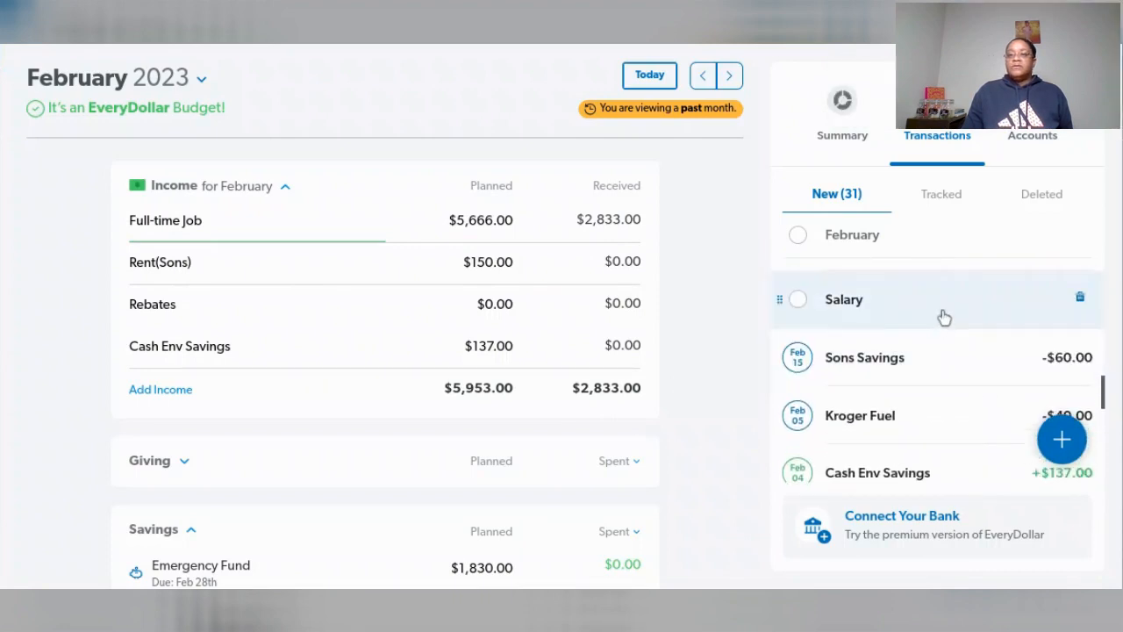
pyautogui.moveTo(930, 310)
pyautogui.mouseDown()
pyautogui.moveTo(435, 246)
pyautogui.moveTo(397, 221)
pyautogui.mouseUp()
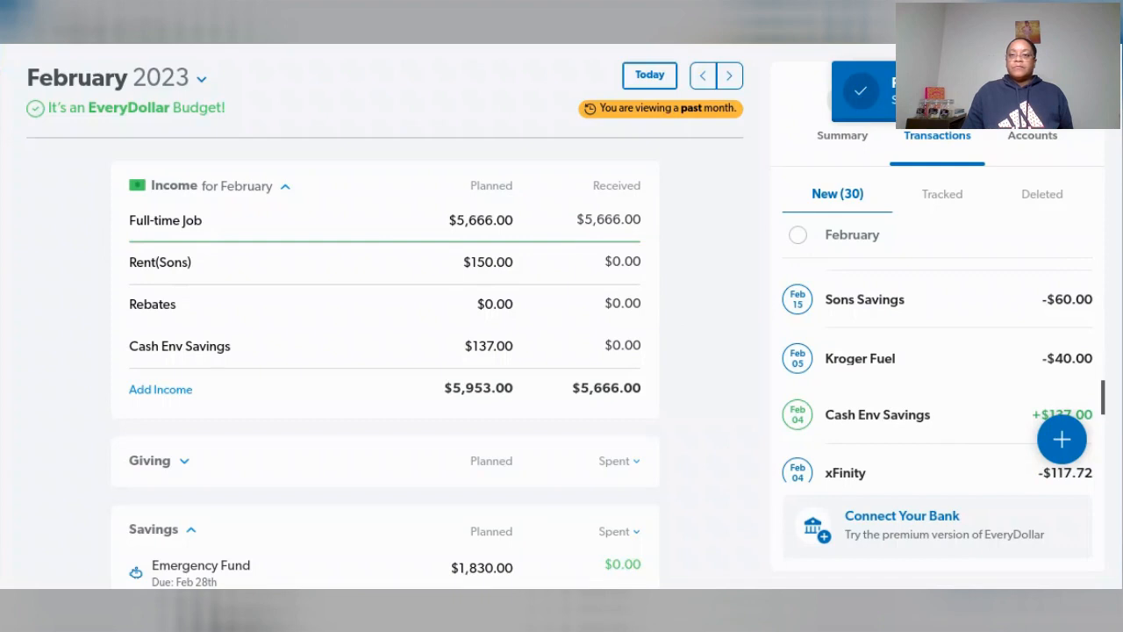
# - Assign the $137 Cash Env Savings deposit to Cash Env Savings income and the $150 Rent deposit to Rent(Sons) income for February
pyautogui.moveTo(899, 362)
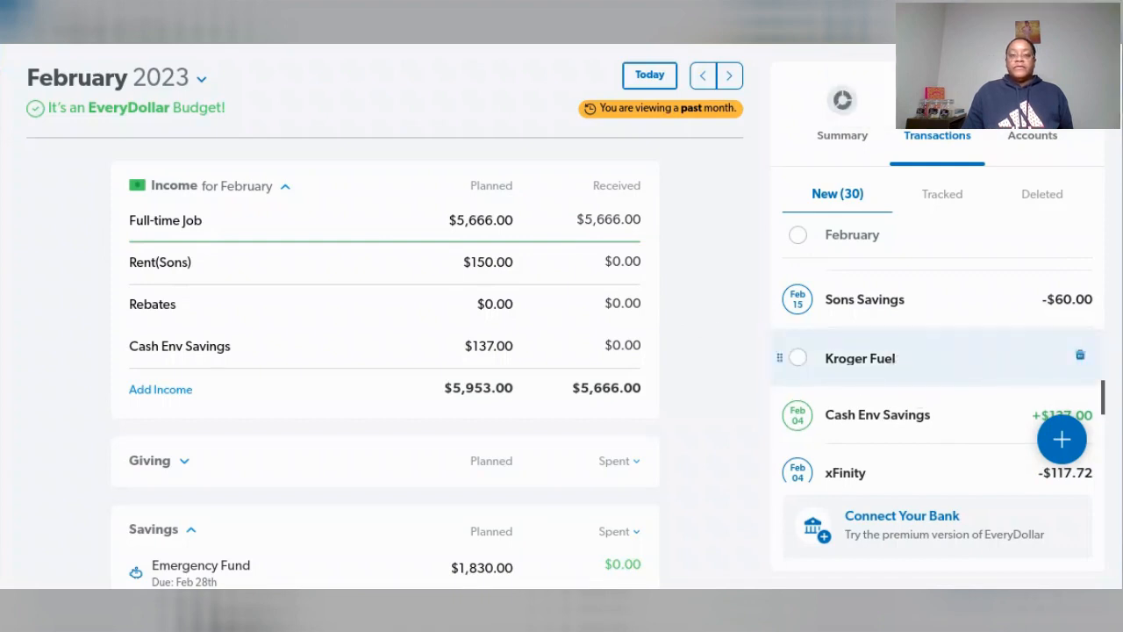
pyautogui.scroll(-3, 896, 362)
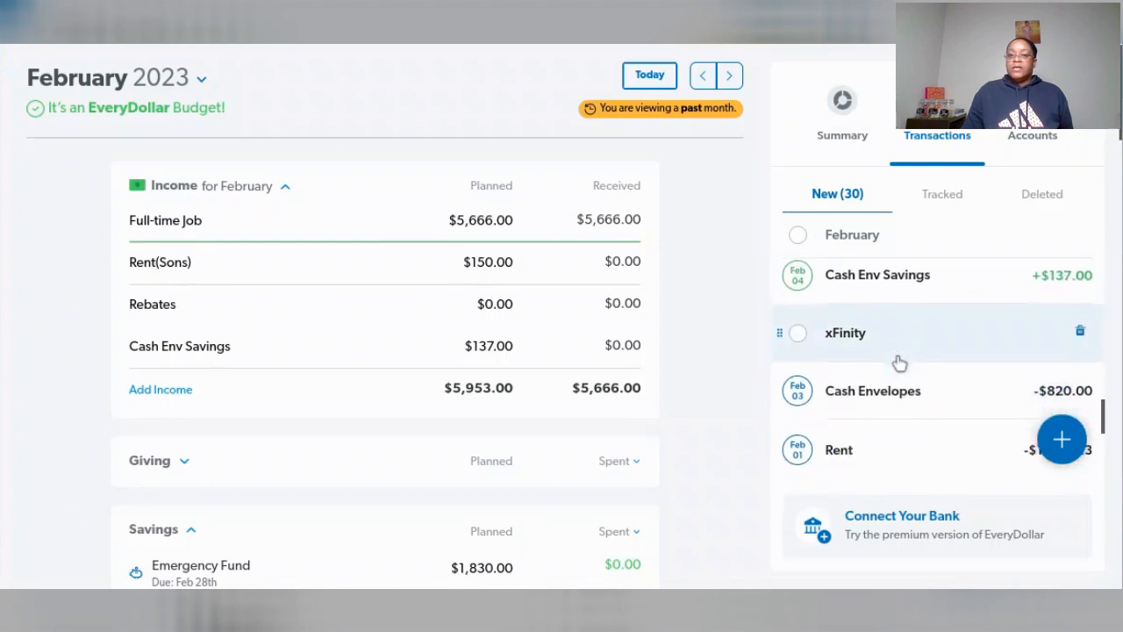
pyautogui.scroll(-5, 899, 363)
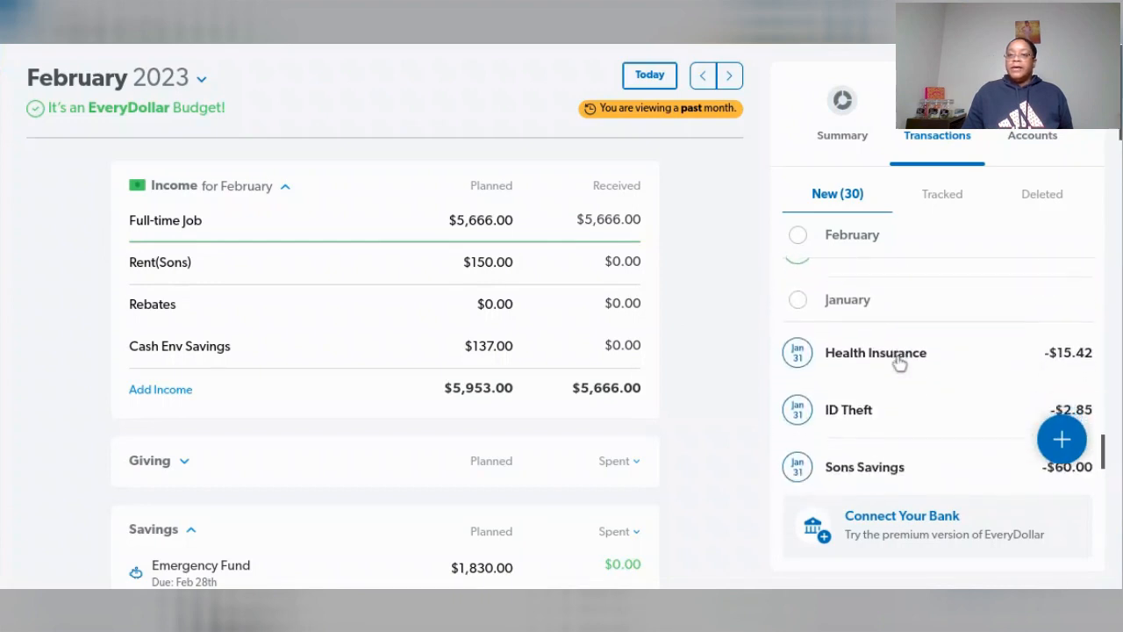
pyautogui.scroll(3, 899, 363)
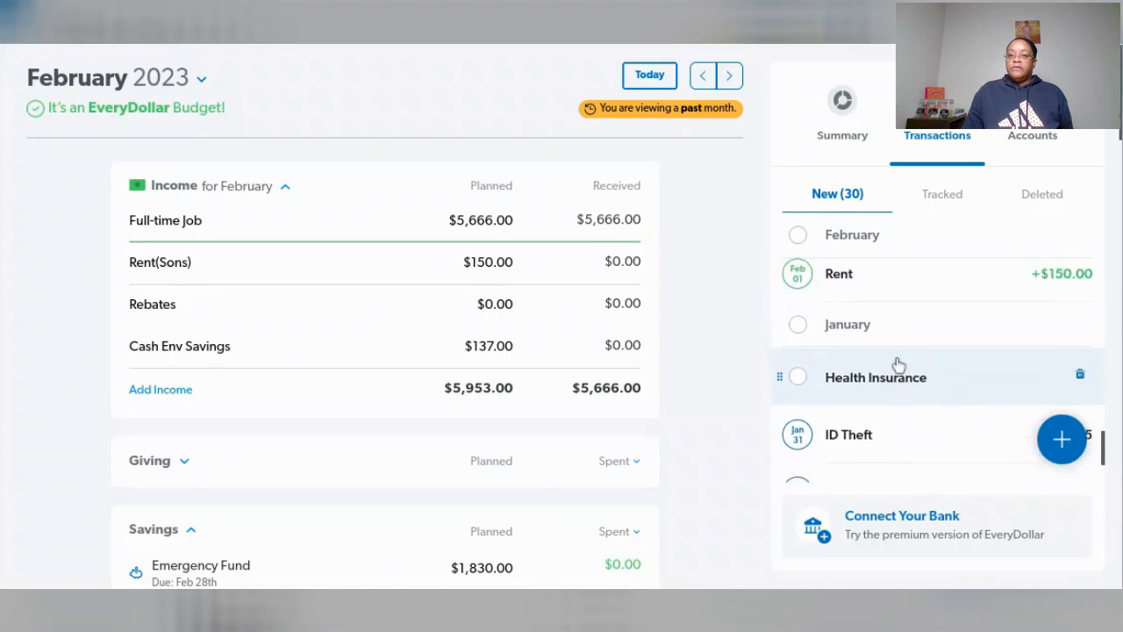
pyautogui.scroll(2, 899, 364)
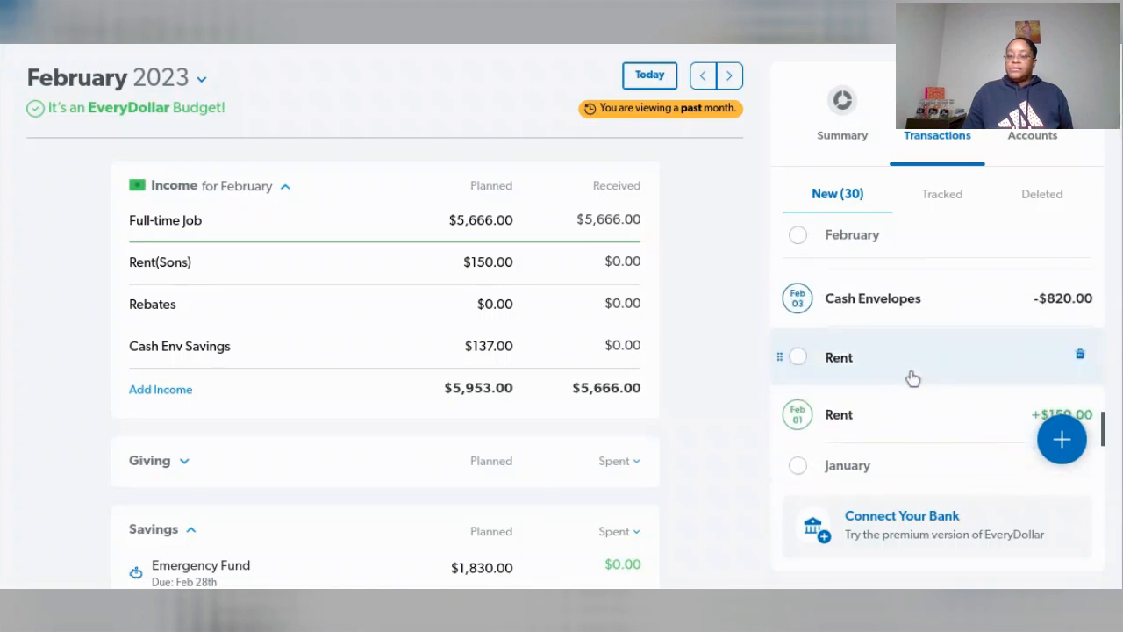
pyautogui.scroll(1, 912, 378)
pyautogui.scroll(2, 912, 378)
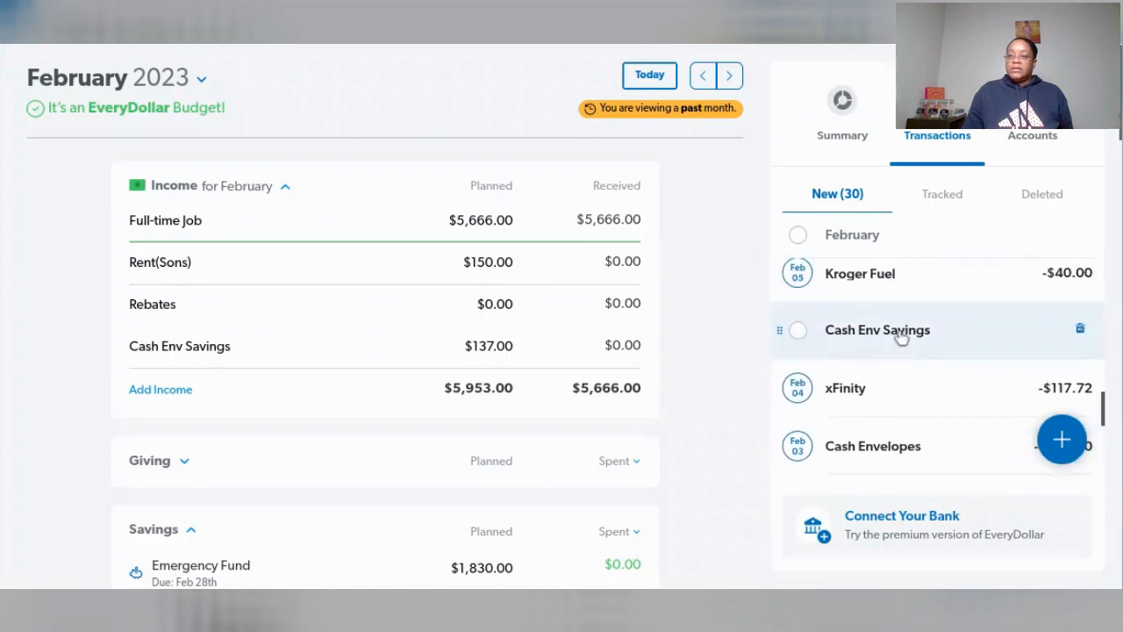
pyautogui.moveTo(904, 332); pyautogui.dragTo(412, 348)
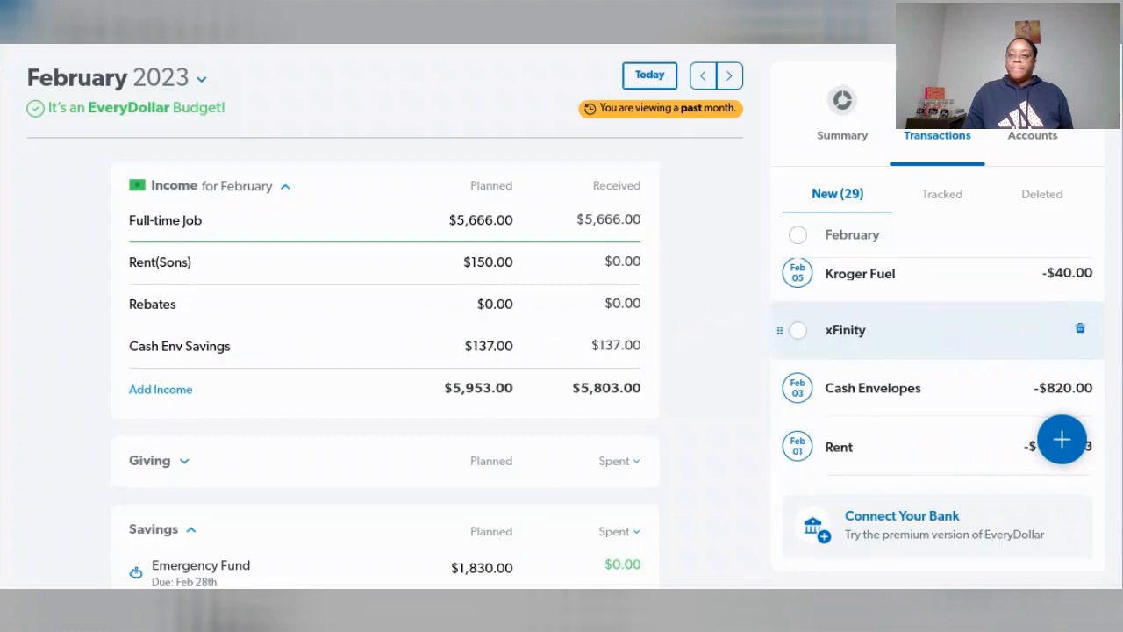
pyautogui.scroll(-3, 956, 374)
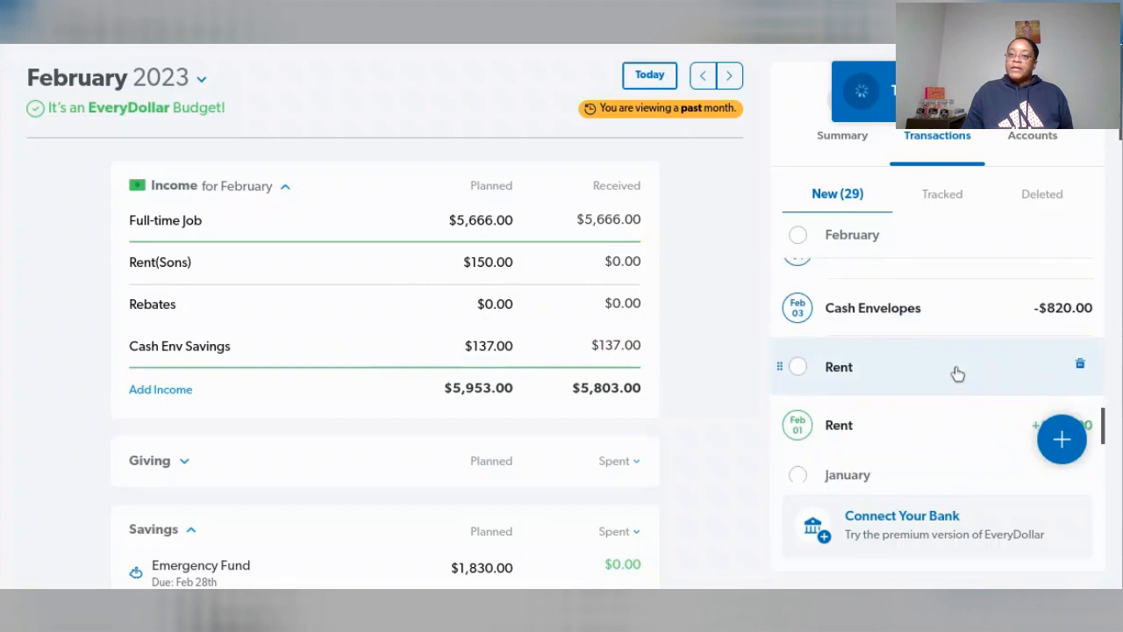
pyautogui.moveTo(944, 376); pyautogui.dragTo(454, 267)
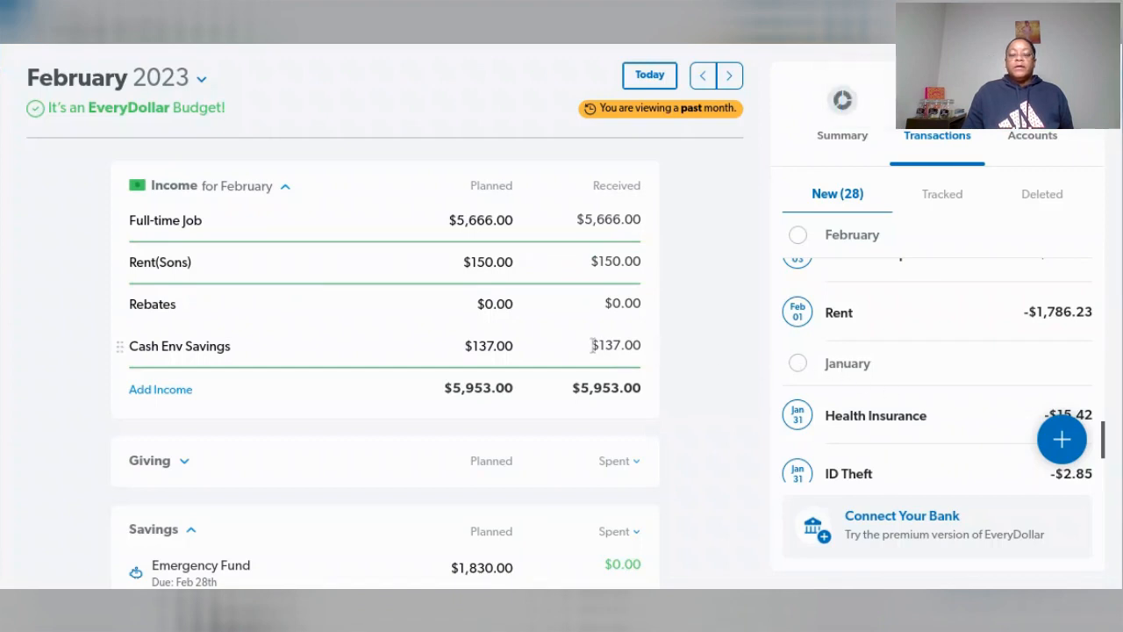
# - Assign the February 1 Rent transaction of $1,786.23 to the Rent line in the Housing group
pyautogui.scroll(-3, 626, 353)
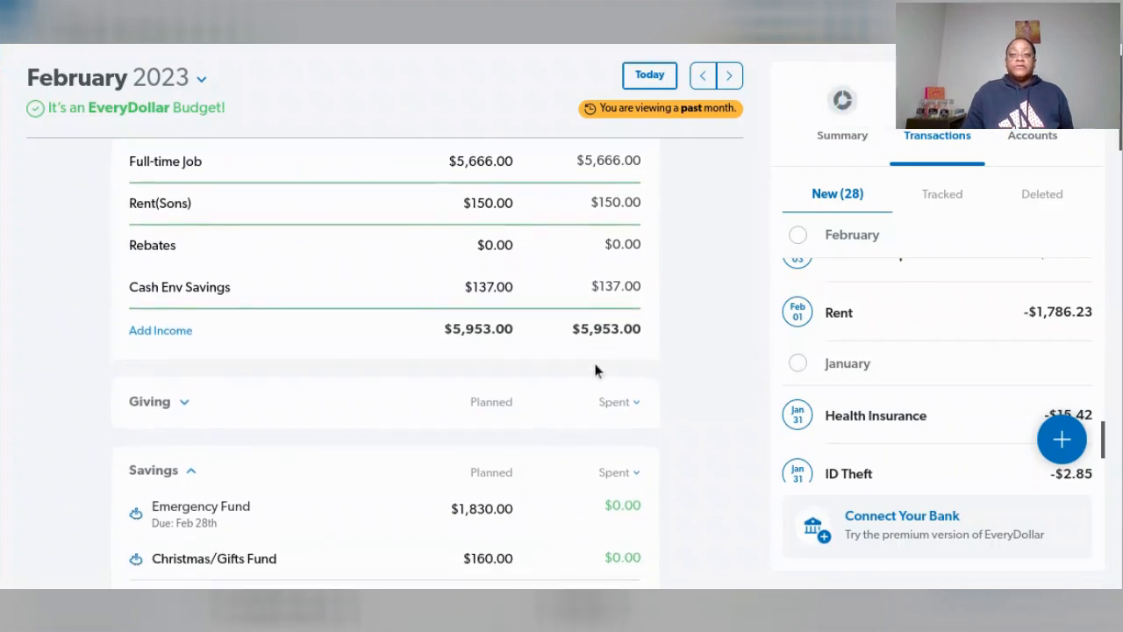
pyautogui.scroll(-2, 591, 368)
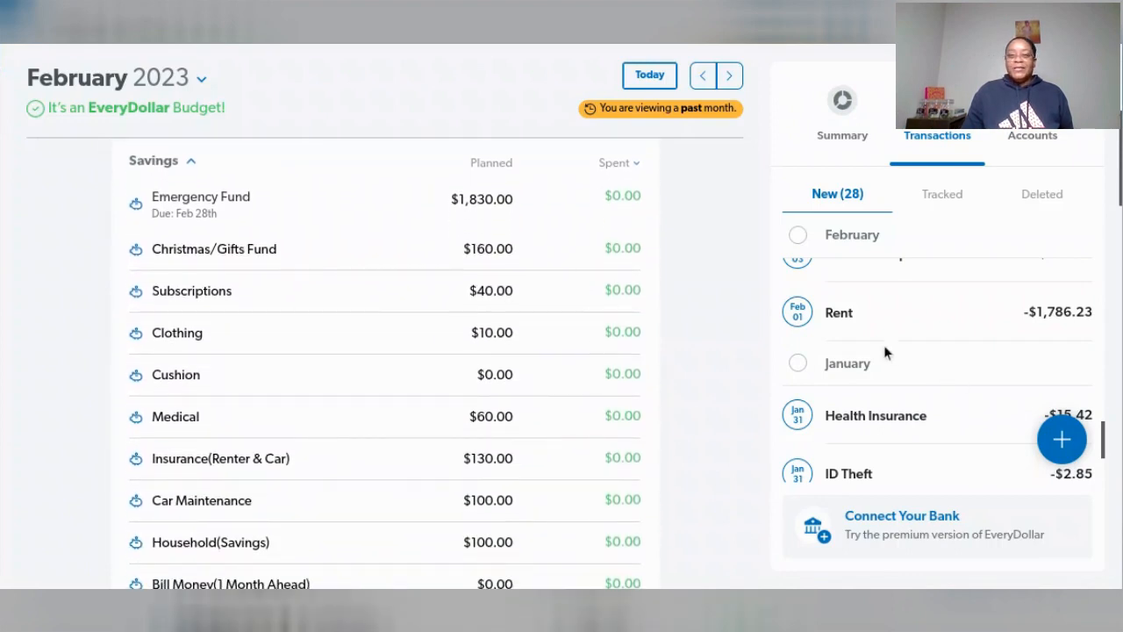
pyautogui.scroll(-2, 591, 355)
pyautogui.scroll(-4, 592, 355)
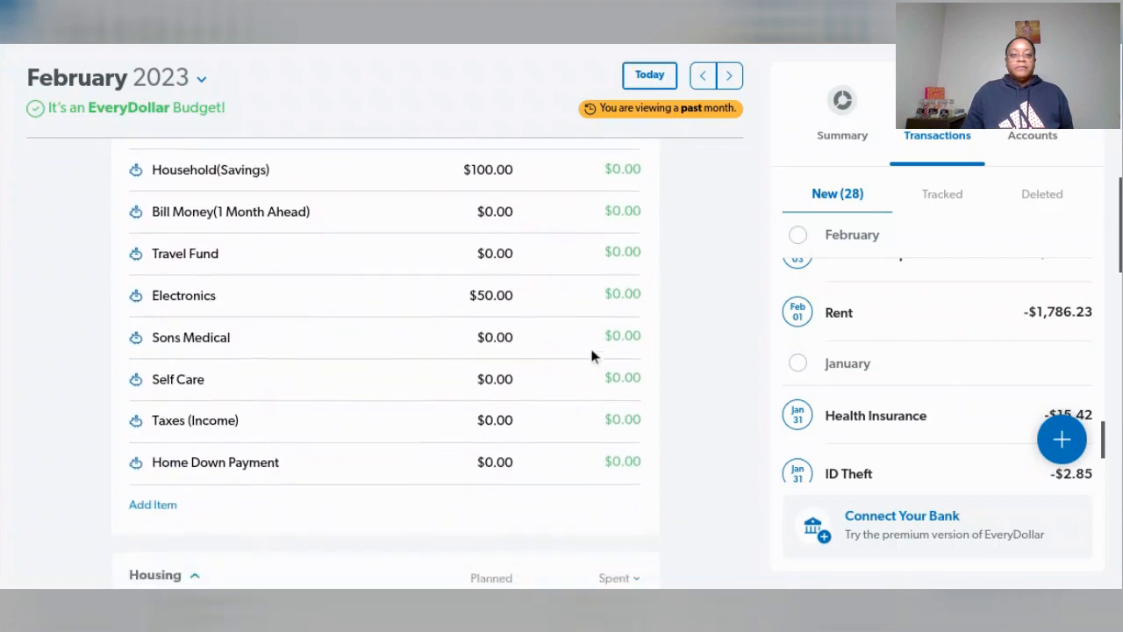
pyautogui.scroll(-1, 591, 355)
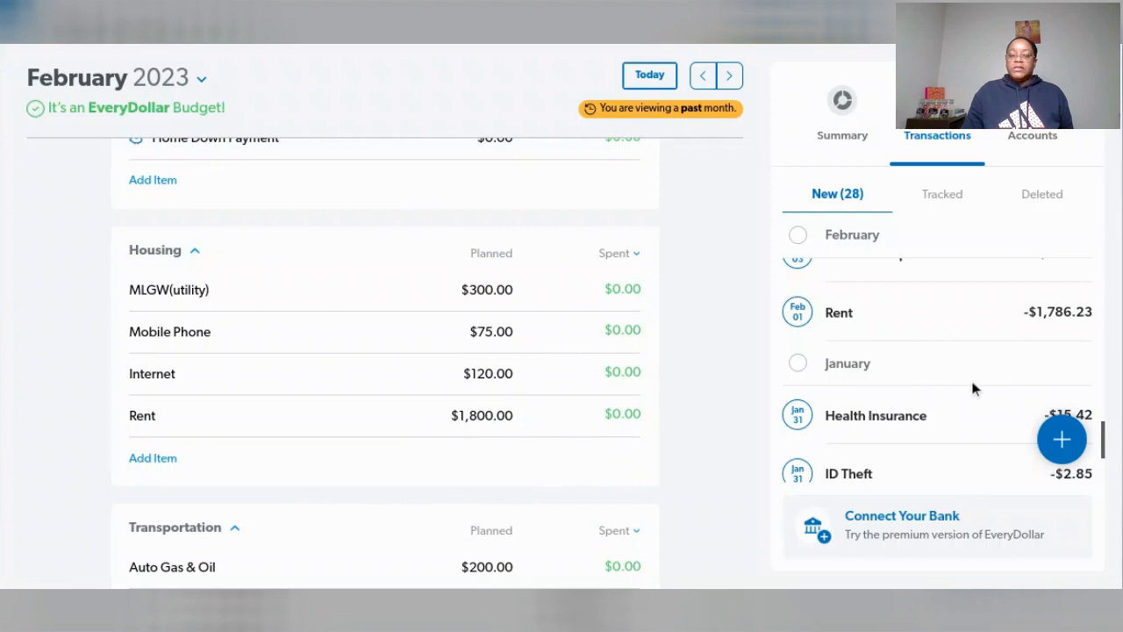
pyautogui.moveTo(969, 439)
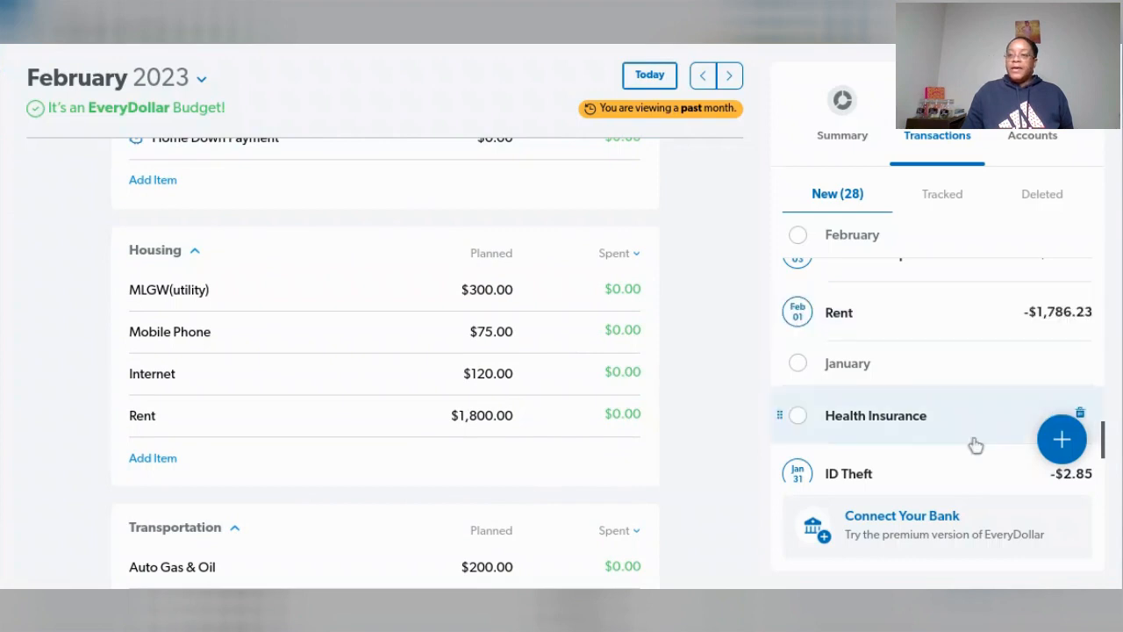
pyautogui.moveTo(941, 326); pyautogui.dragTo(460, 427)
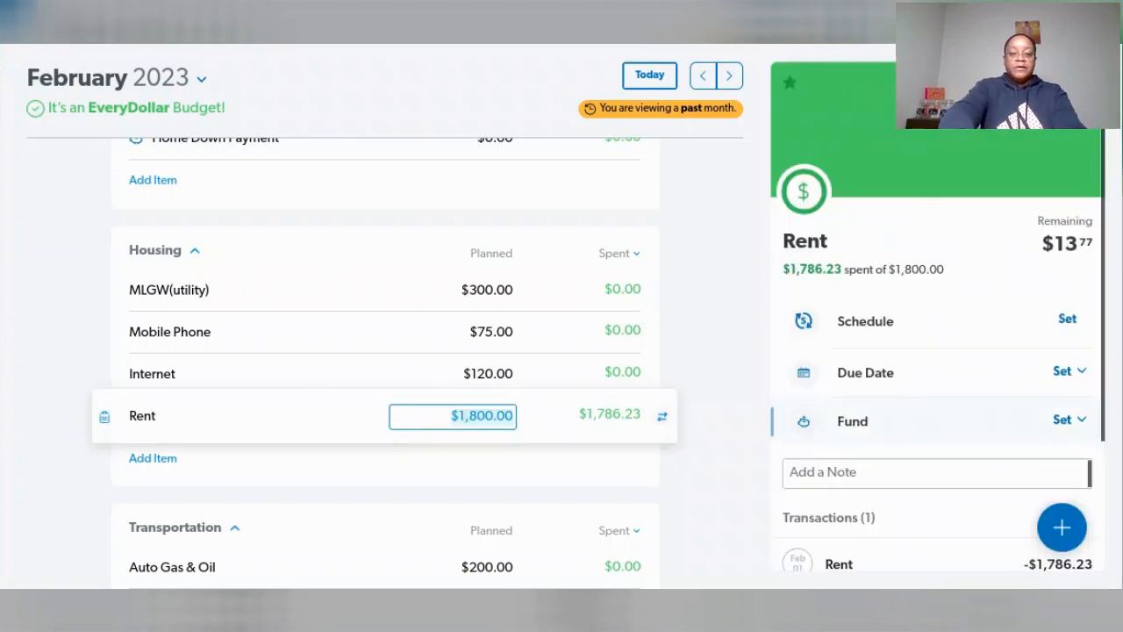
# - Set the planned amount of the Housing group's Rent line to $1,786.23 and return to the transactions list
pyautogui.write('178')
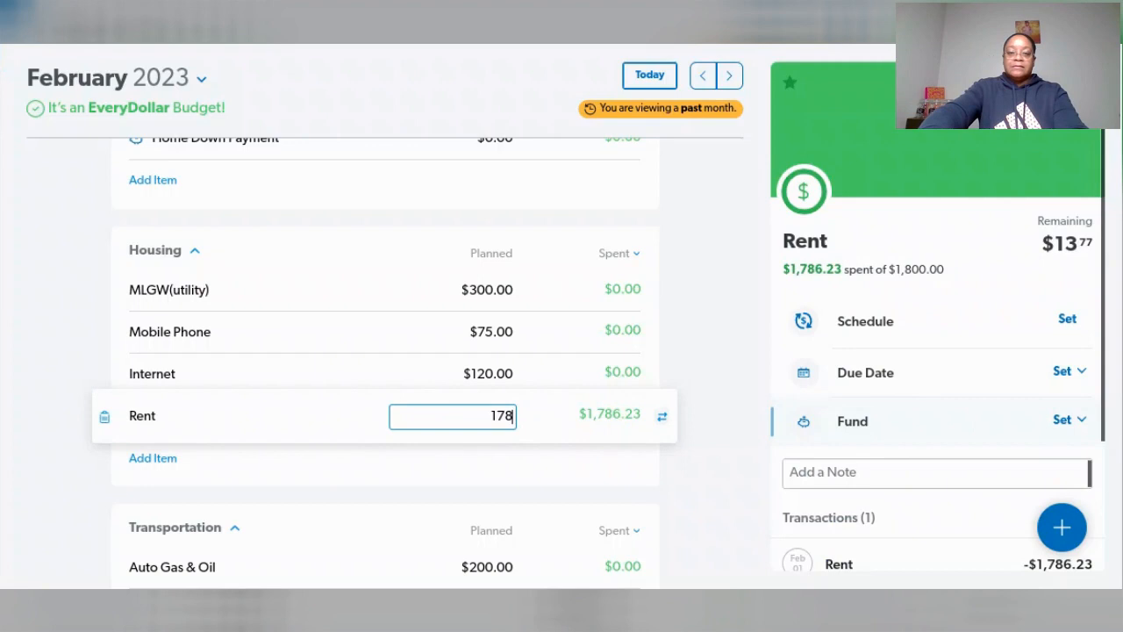
pyautogui.write('6.23')
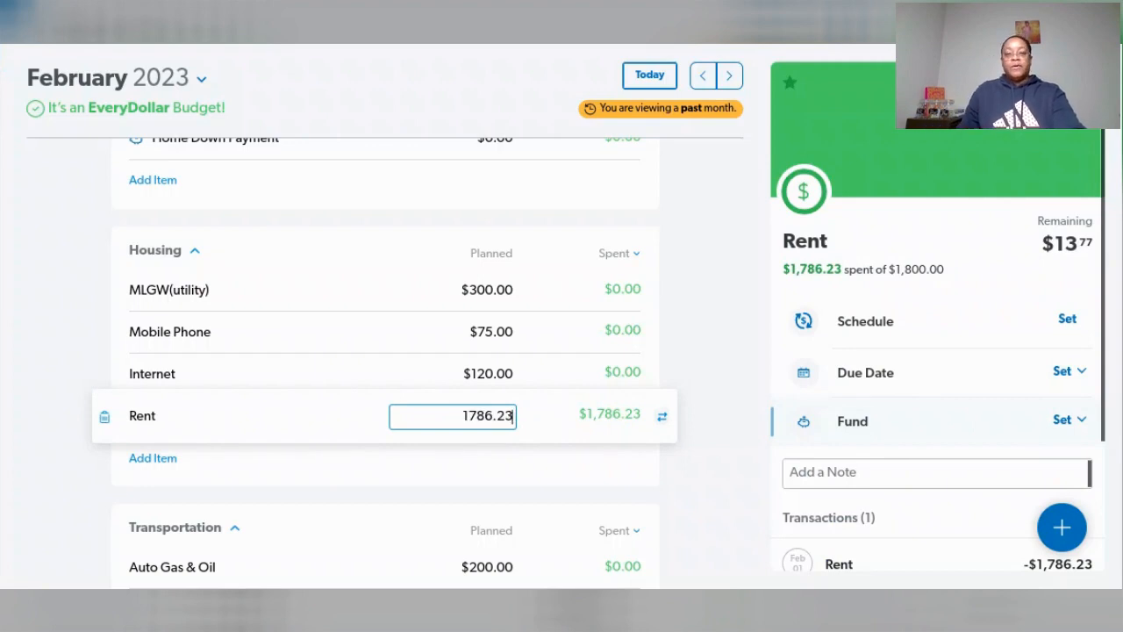
pyautogui.press('Tab')
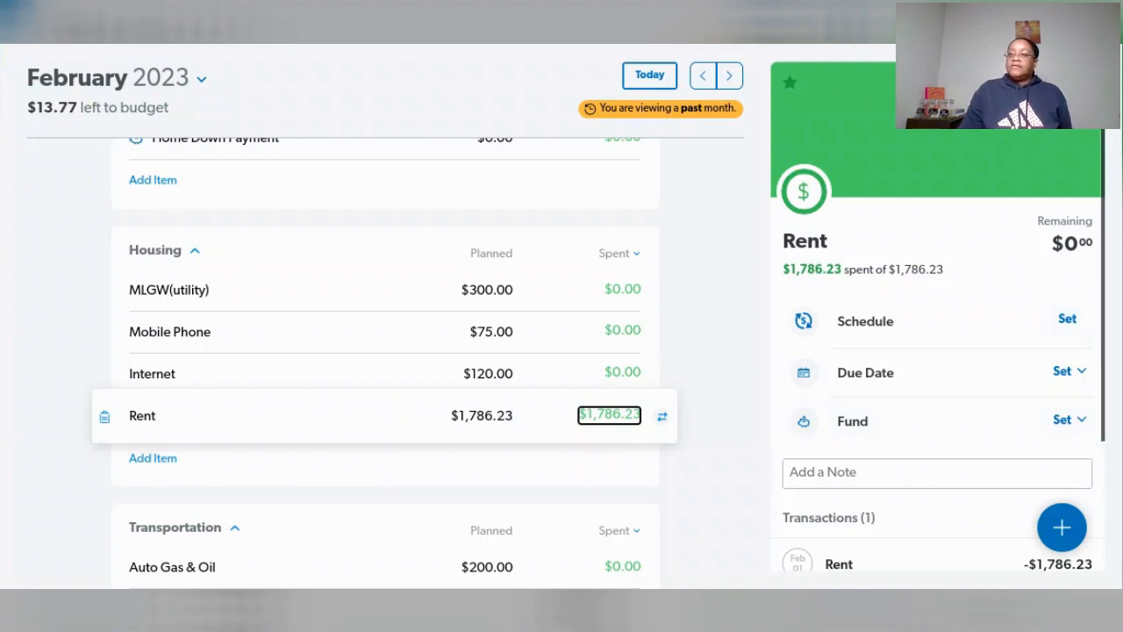
pyautogui.click(1084, 83)
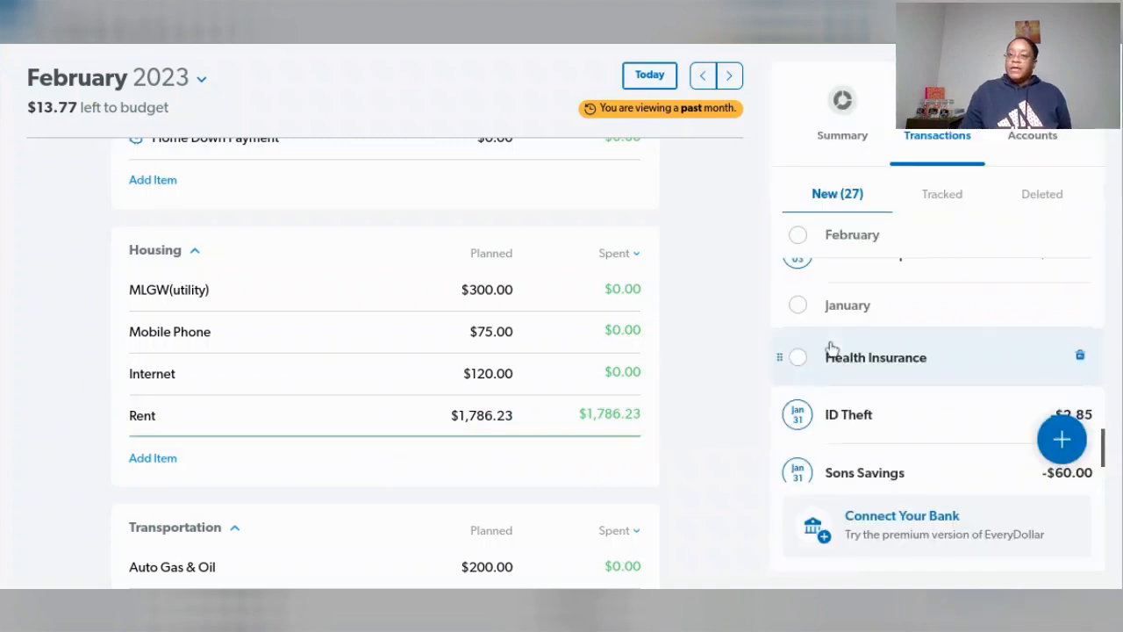
# - Assign the February 4 xFinity transaction to the Internet line in Housing and set its planned amount to $117.72
pyautogui.scroll(1, 947, 421)
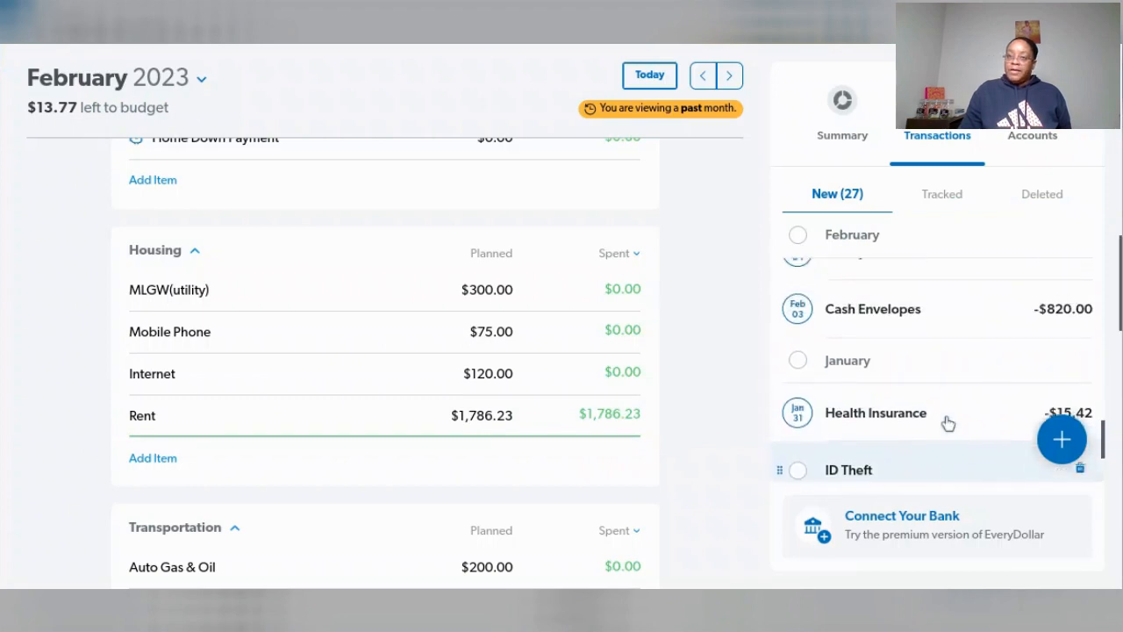
pyautogui.scroll(2, 945, 421)
pyautogui.moveTo(932, 369); pyautogui.dragTo(492, 373)
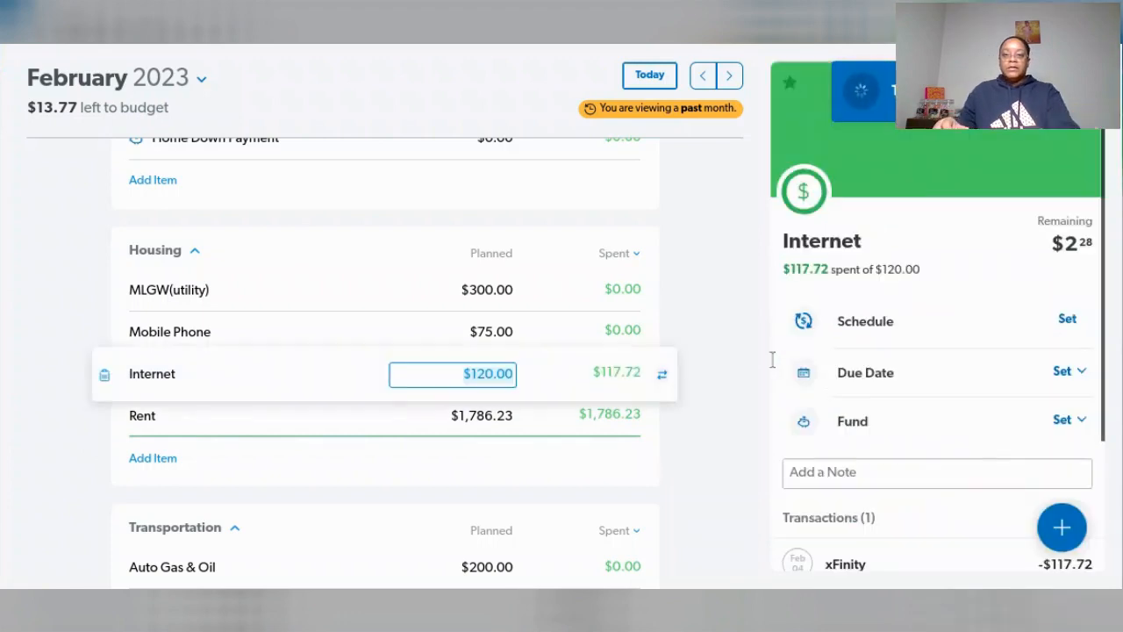
pyautogui.write('117')
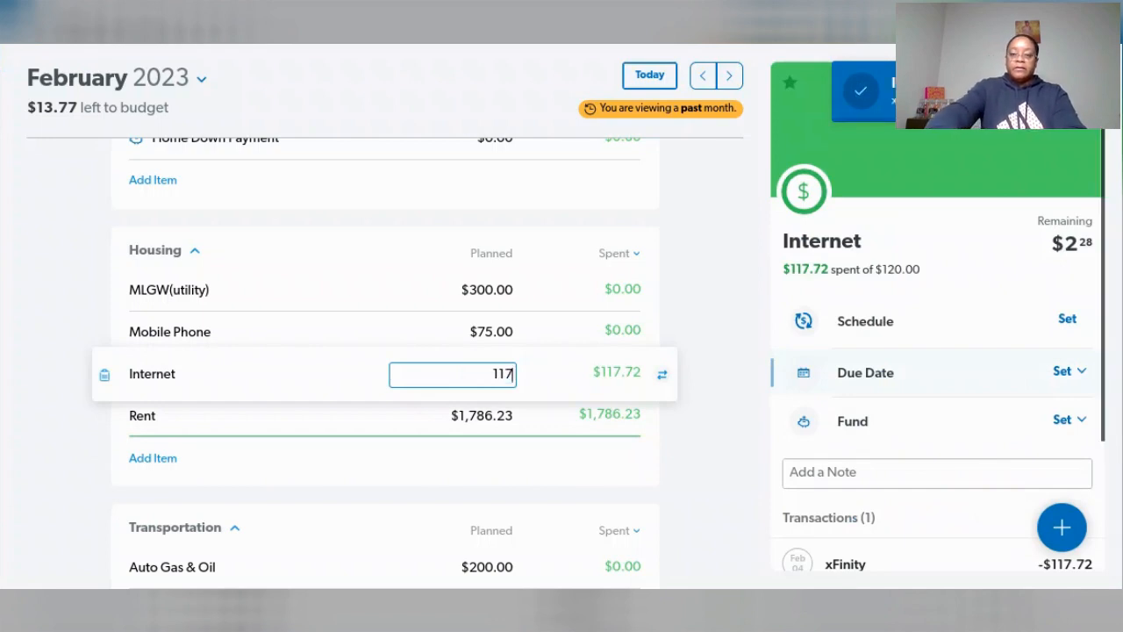
pyautogui.write('.72')
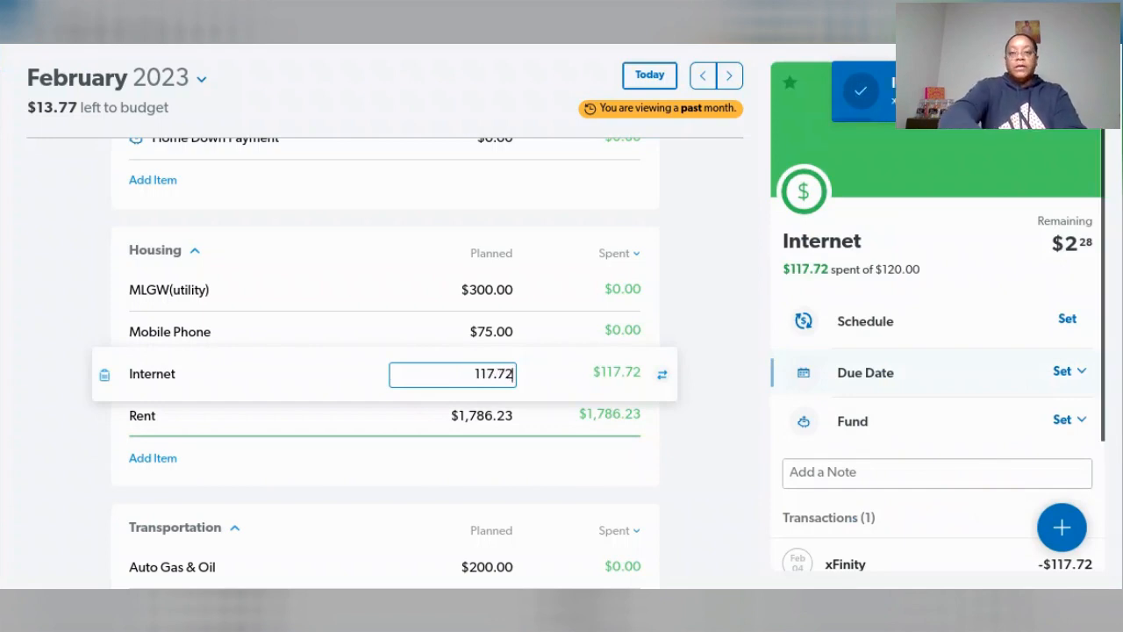
pyautogui.press('Tab')
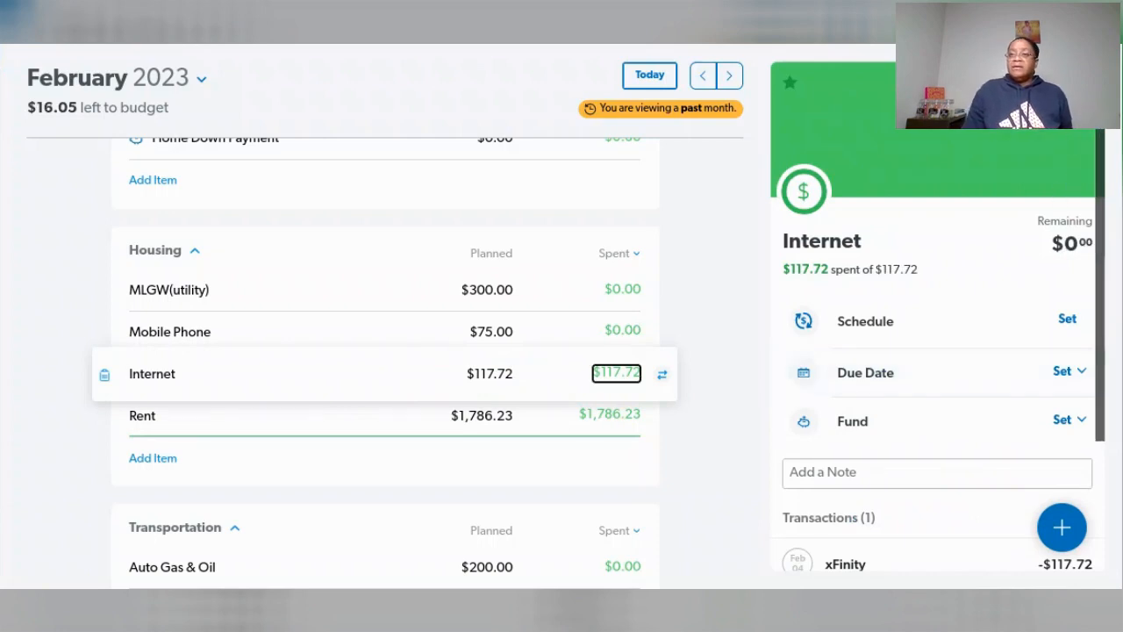
pyautogui.click(1100, 204)
pyautogui.click(1084, 82)
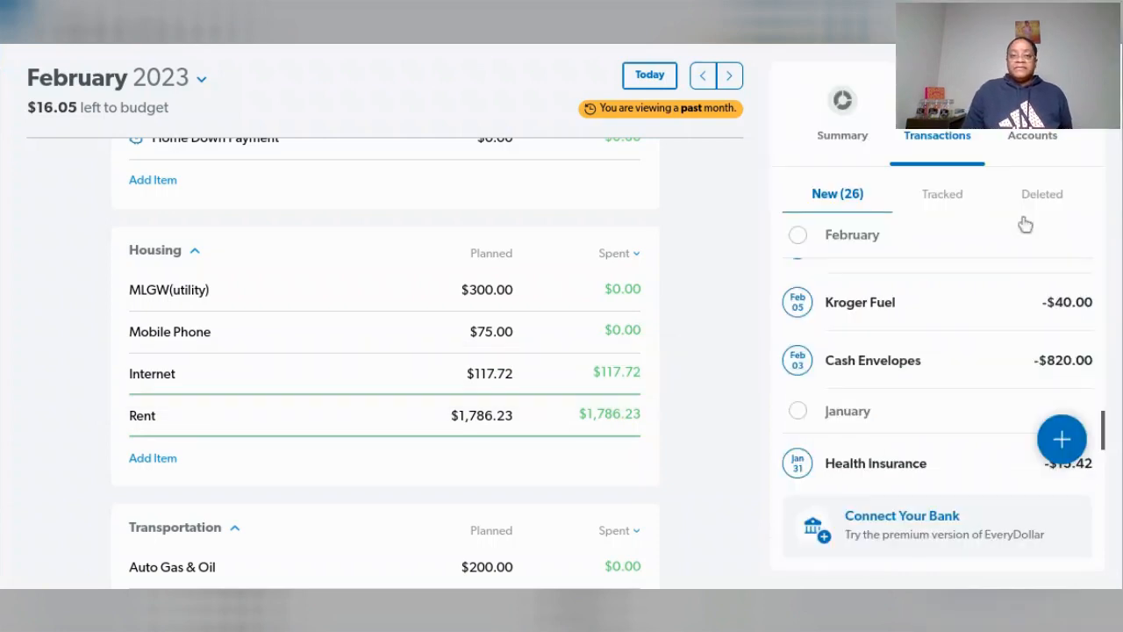
# - Assign the February 16 Utilities transaction to the MLGW(utility) line in Housing and set its planned amount to $296
pyautogui.scroll(2, 979, 394)
pyautogui.scroll(3, 982, 403)
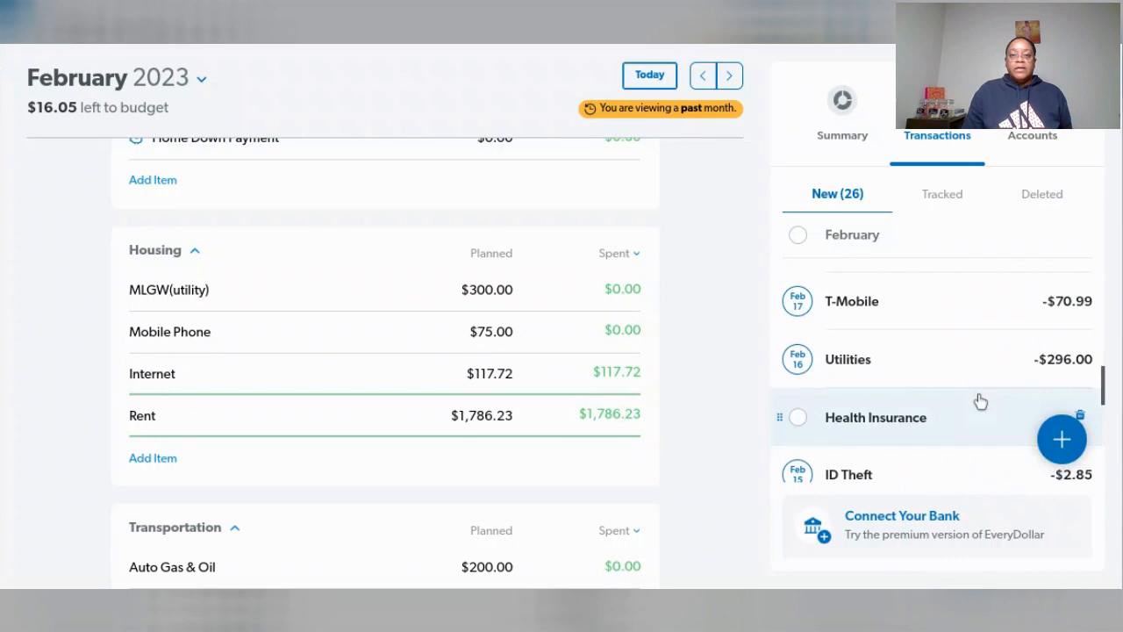
pyautogui.moveTo(951, 364); pyautogui.dragTo(456, 293)
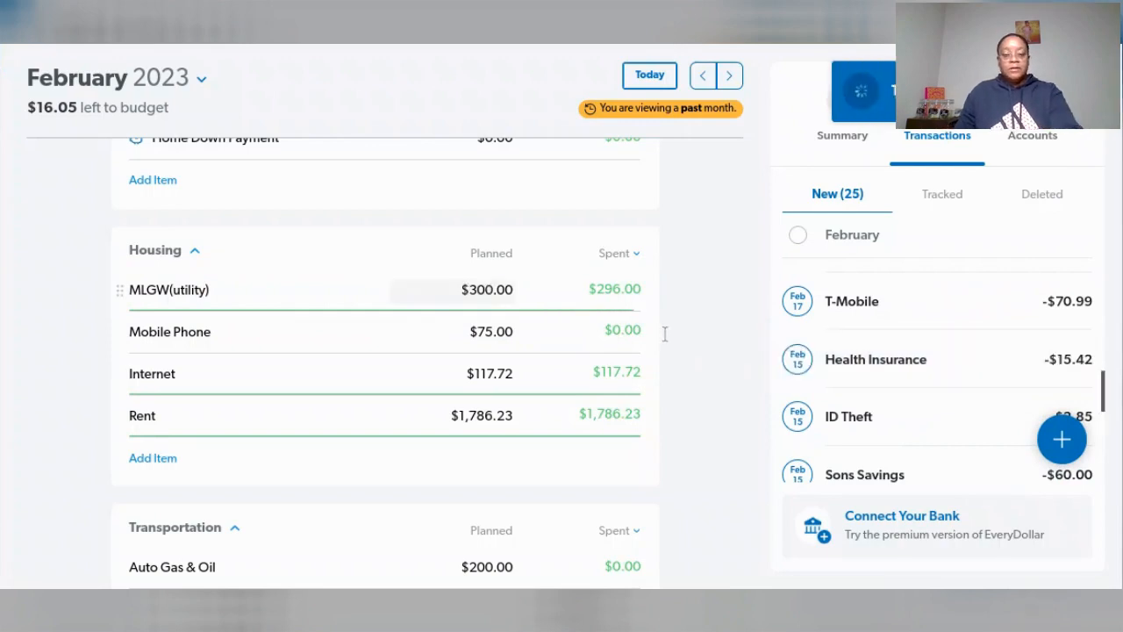
pyautogui.click(456, 291)
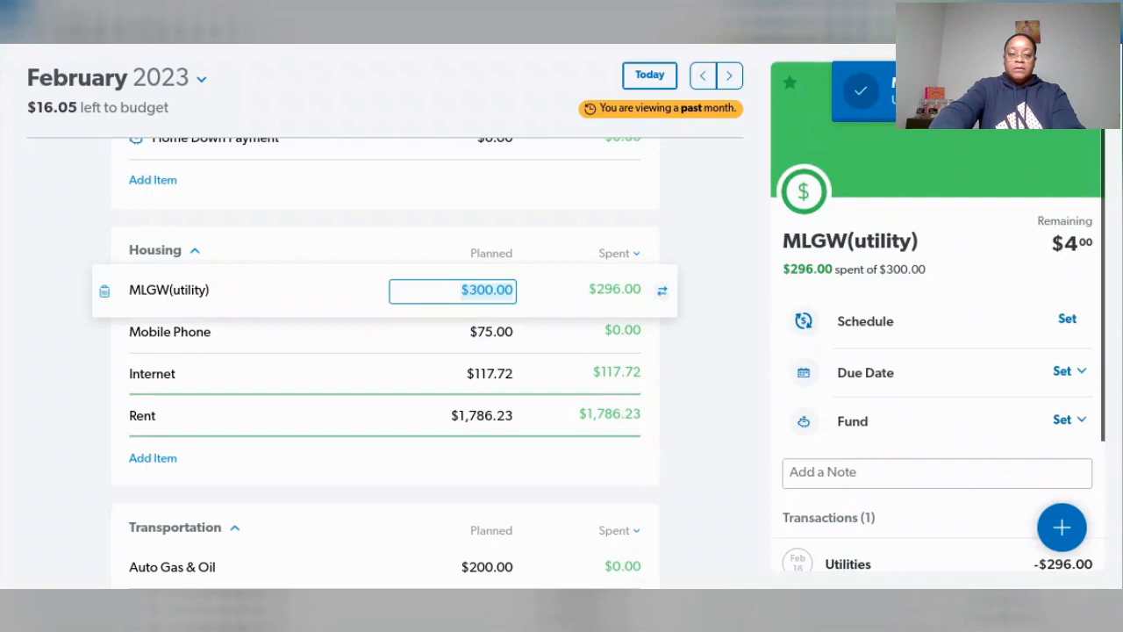
pyautogui.write('296')
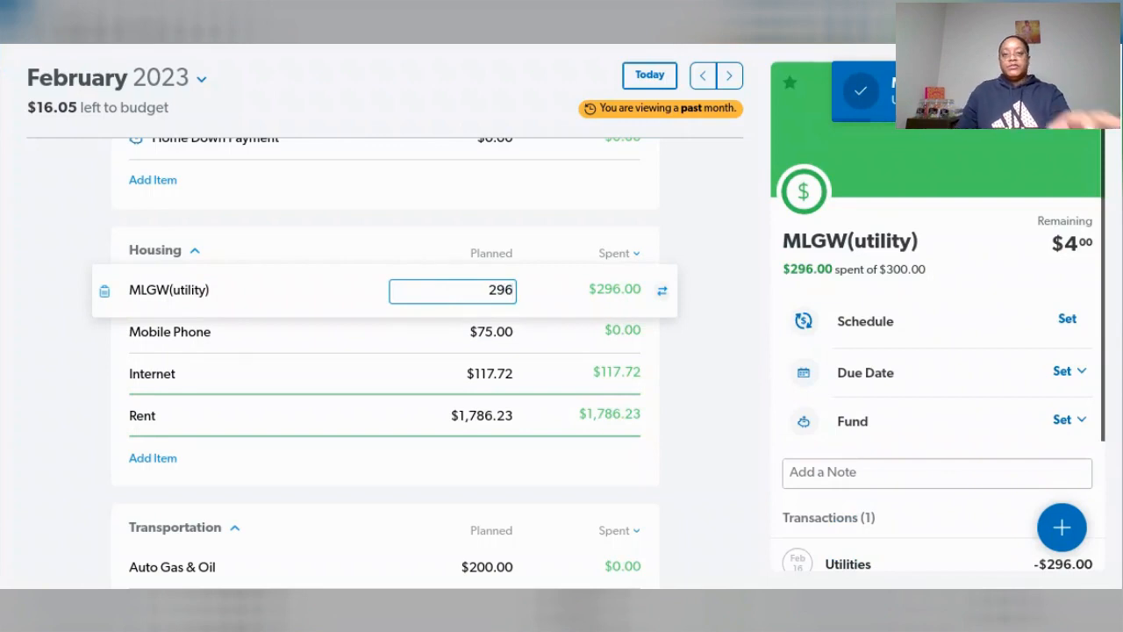
pyautogui.press('Tab')
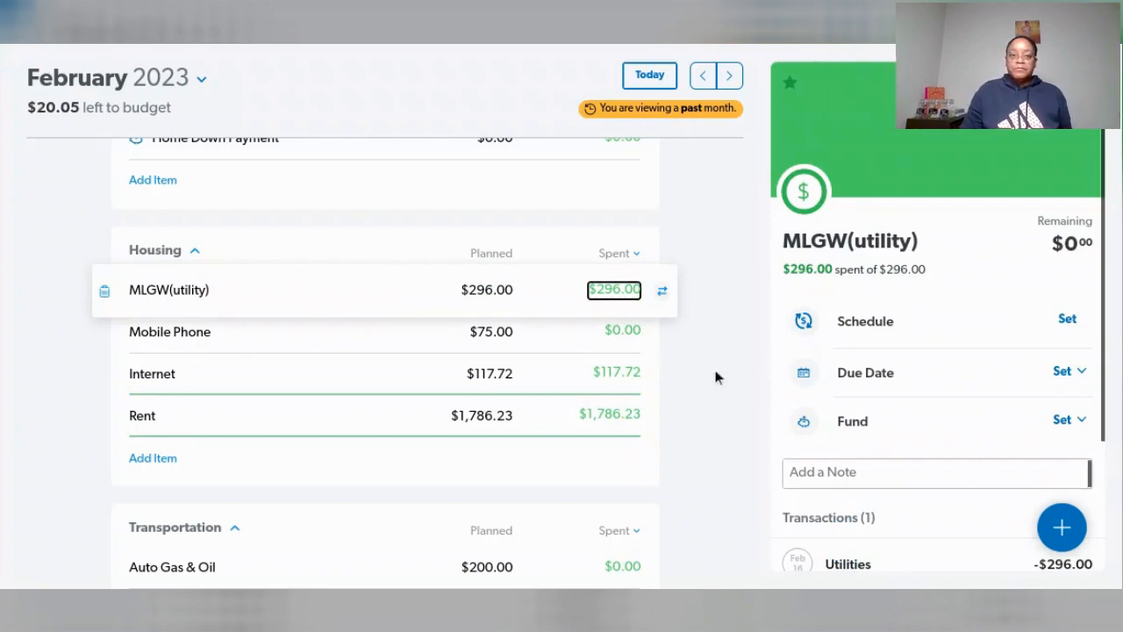
pyautogui.click(752, 413)
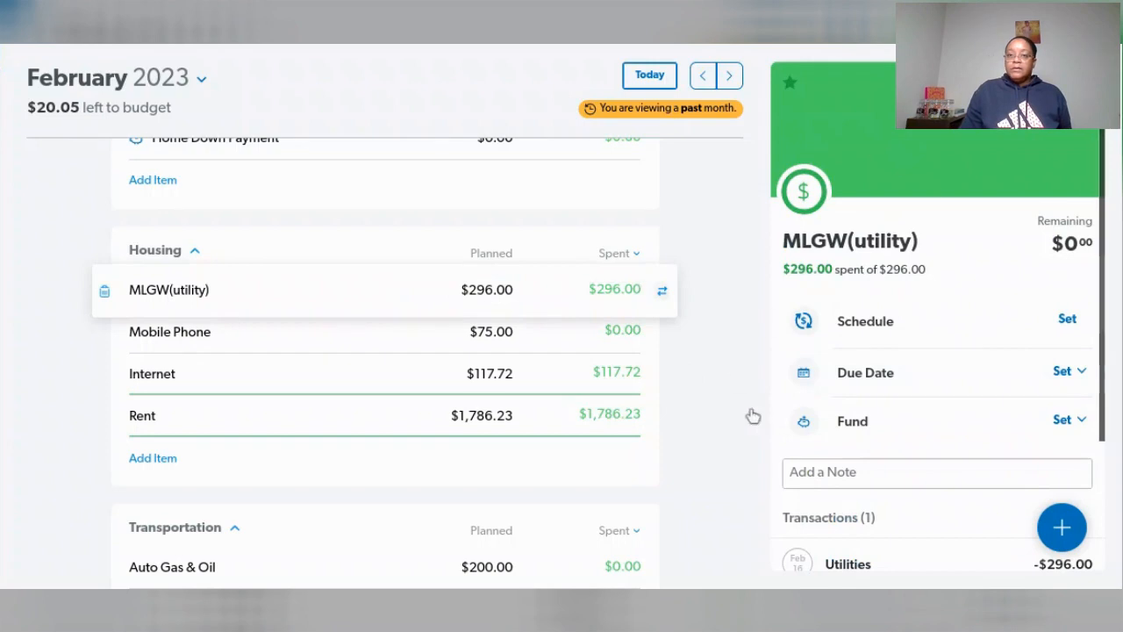
# - Assign the February 17 T-Mobile transaction to the Mobile Phone line in Housing and set its planned amount to $70.99
pyautogui.scroll(1, 954, 381)
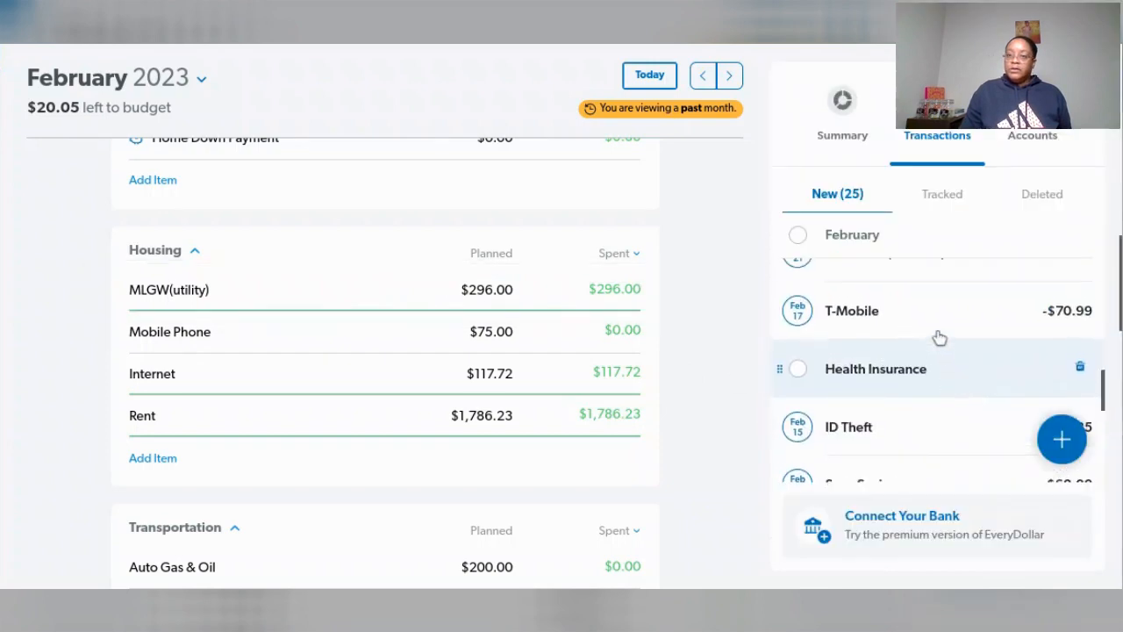
pyautogui.moveTo(941, 327); pyautogui.dragTo(498, 343)
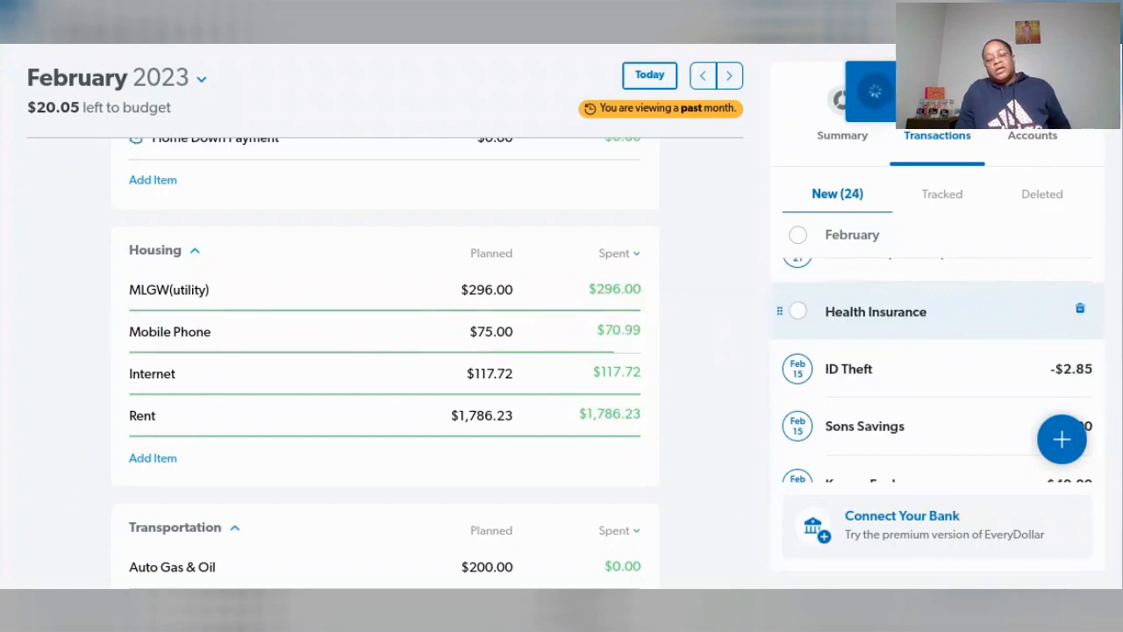
pyautogui.click(497, 334)
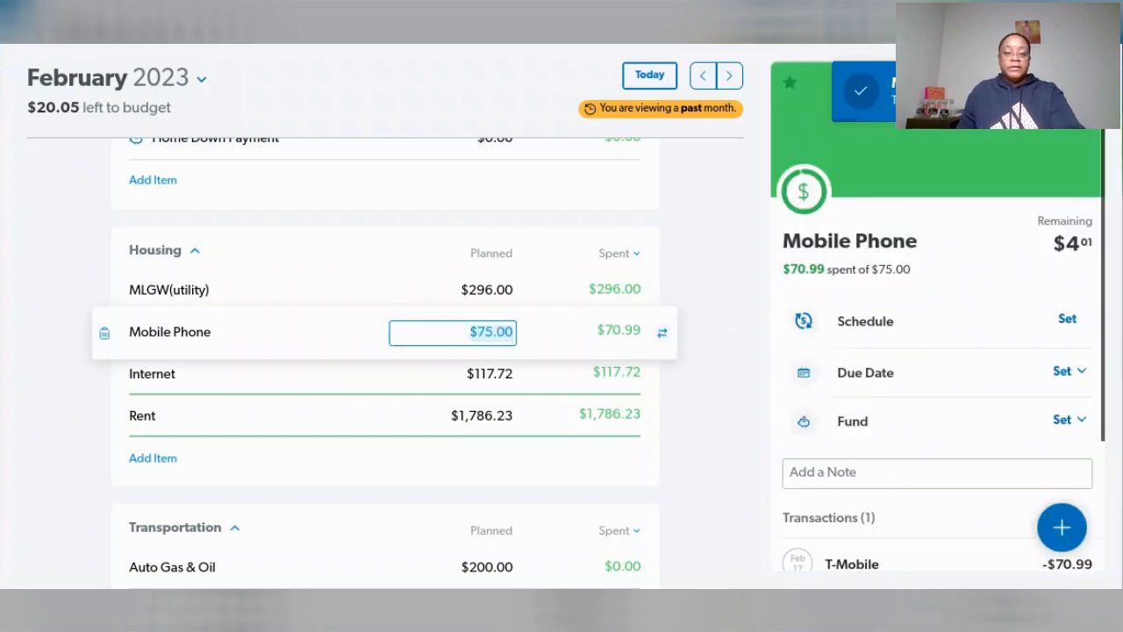
pyautogui.write('7')
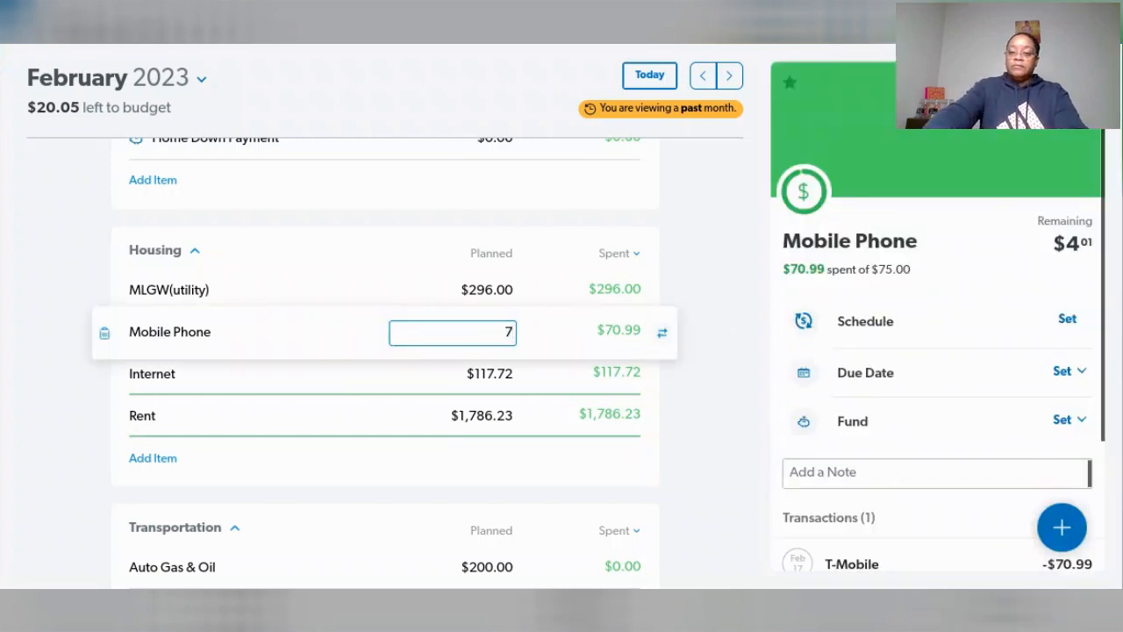
pyautogui.write('0.99')
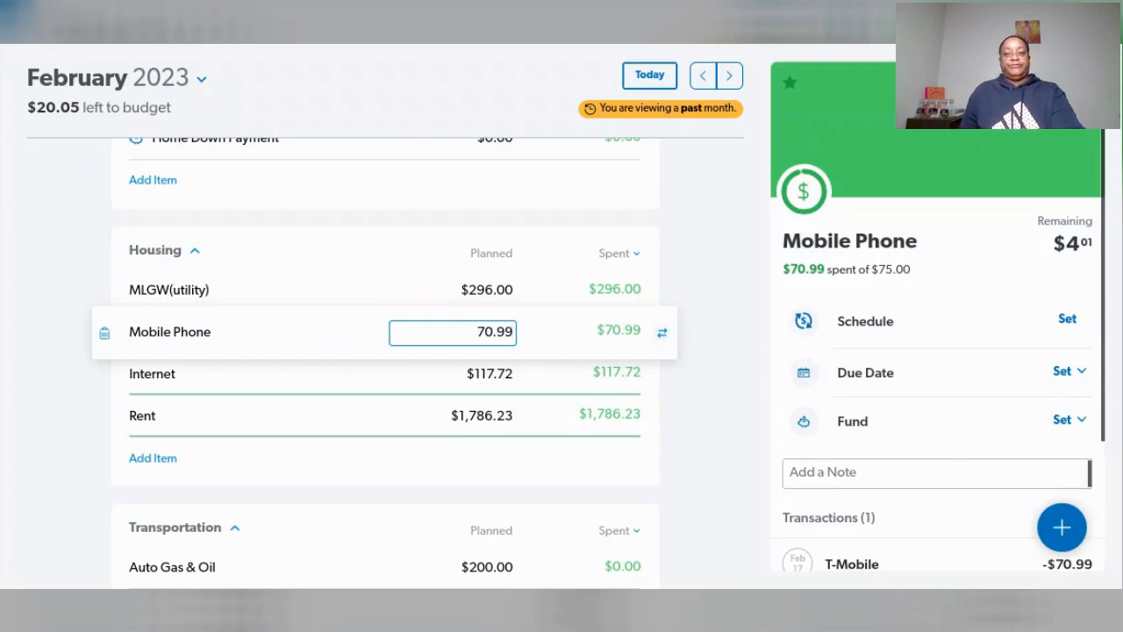
pyautogui.press('Tab')
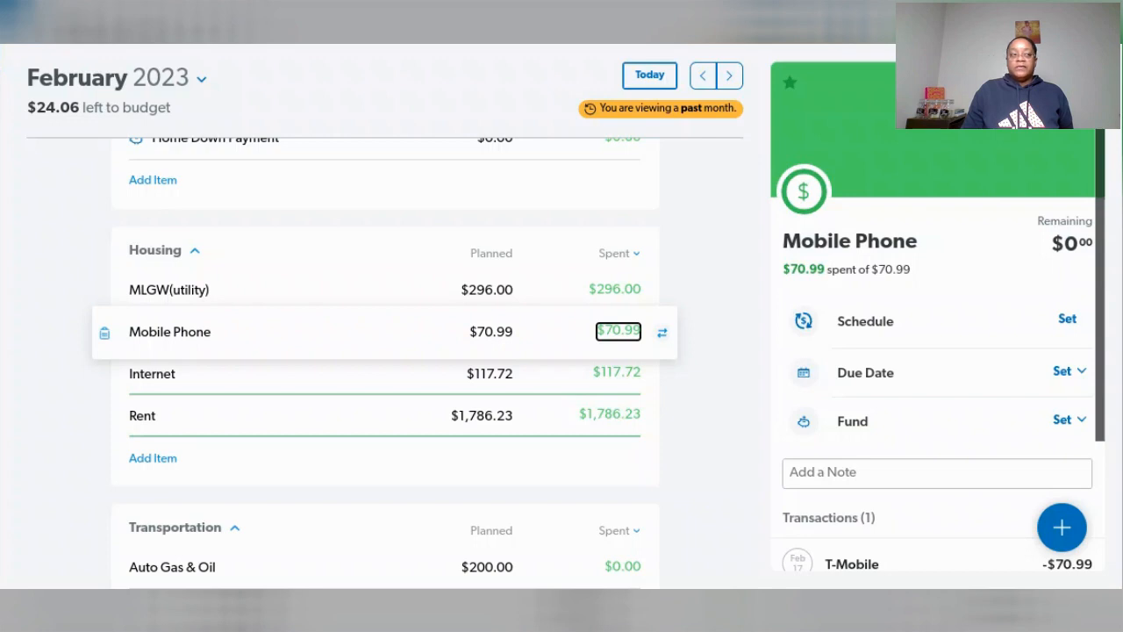
pyautogui.click(619, 330)
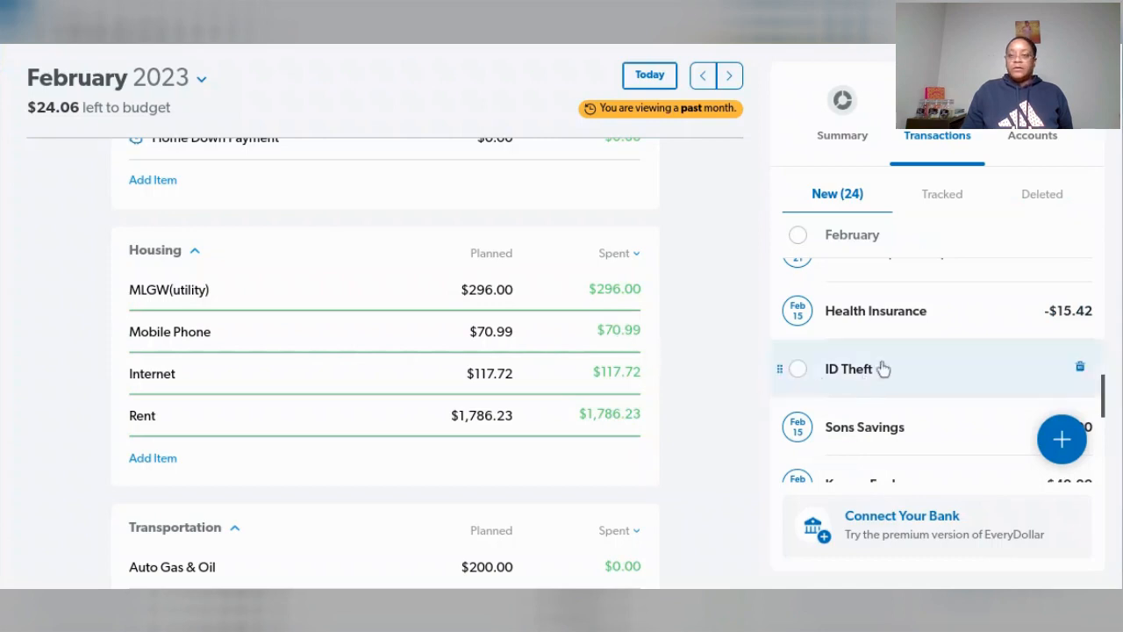
# - Open the February 5 Kroger Fuel transaction and set its amount to $21.15
pyautogui.scroll(-1, 656, 357)
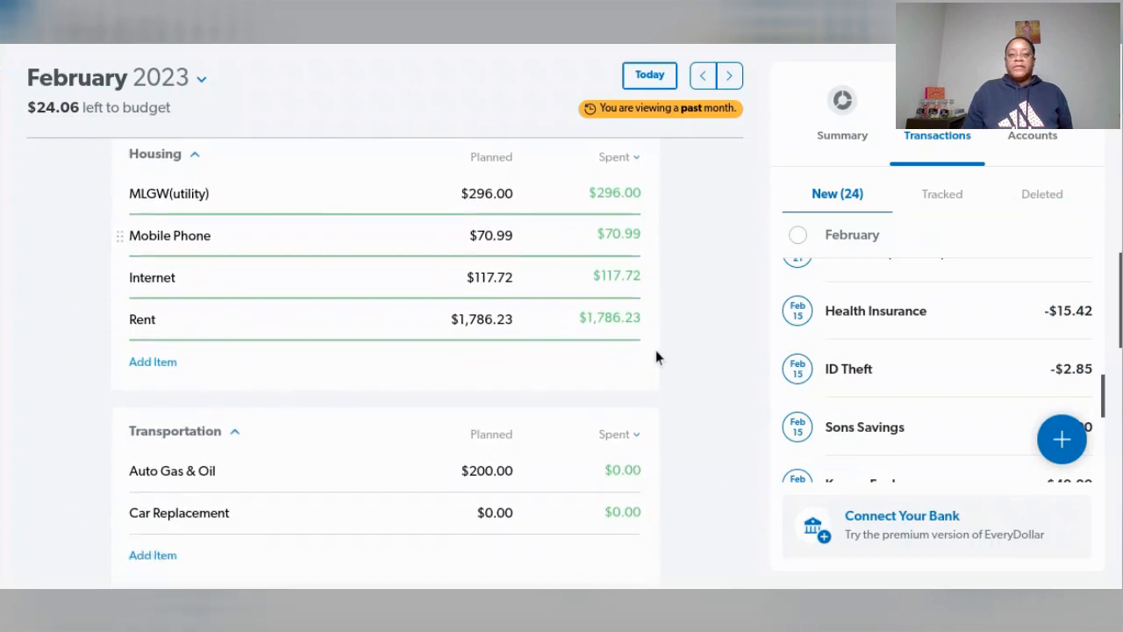
pyautogui.scroll(-2, 877, 423)
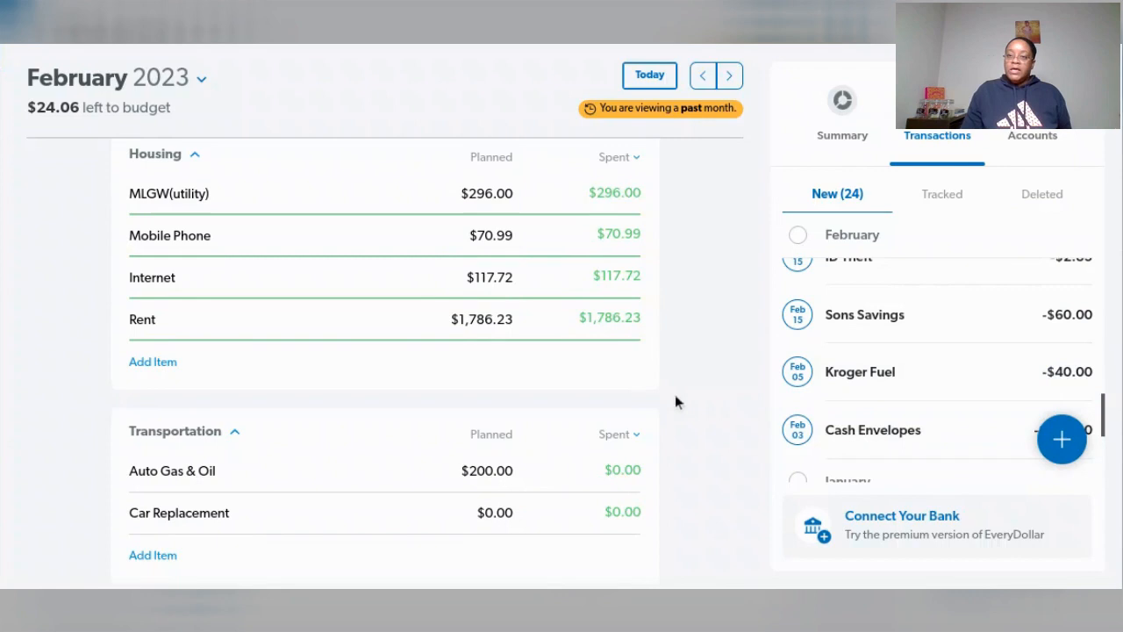
pyautogui.scroll(-1, 653, 397)
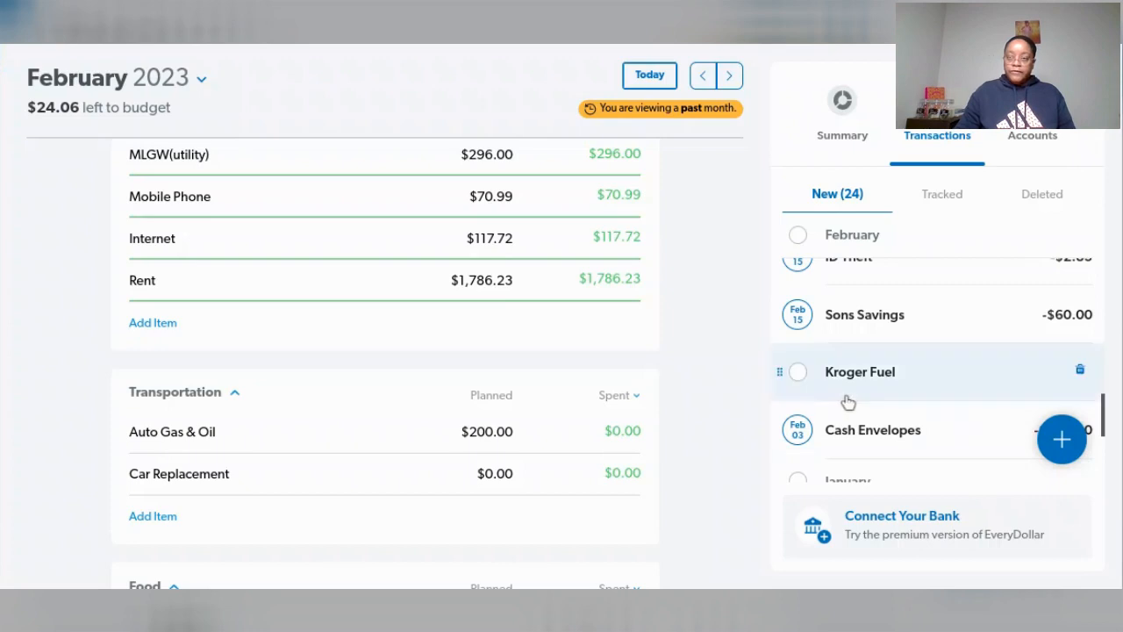
pyautogui.scroll(1, 907, 378)
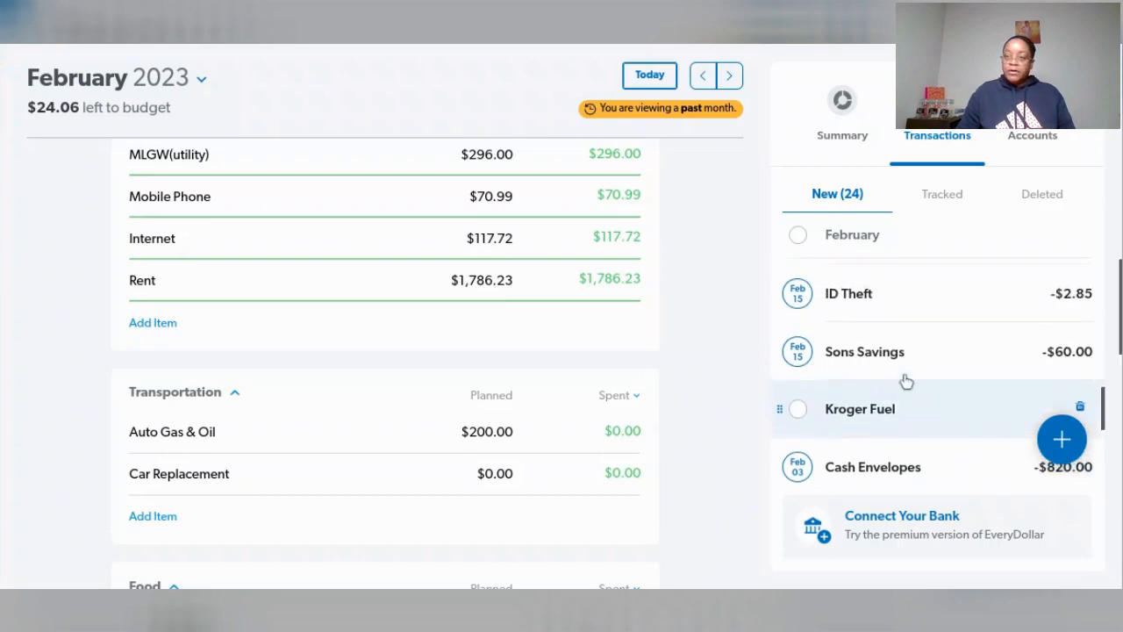
pyautogui.scroll(3, 1022, 364)
pyautogui.scroll(-4, 1017, 360)
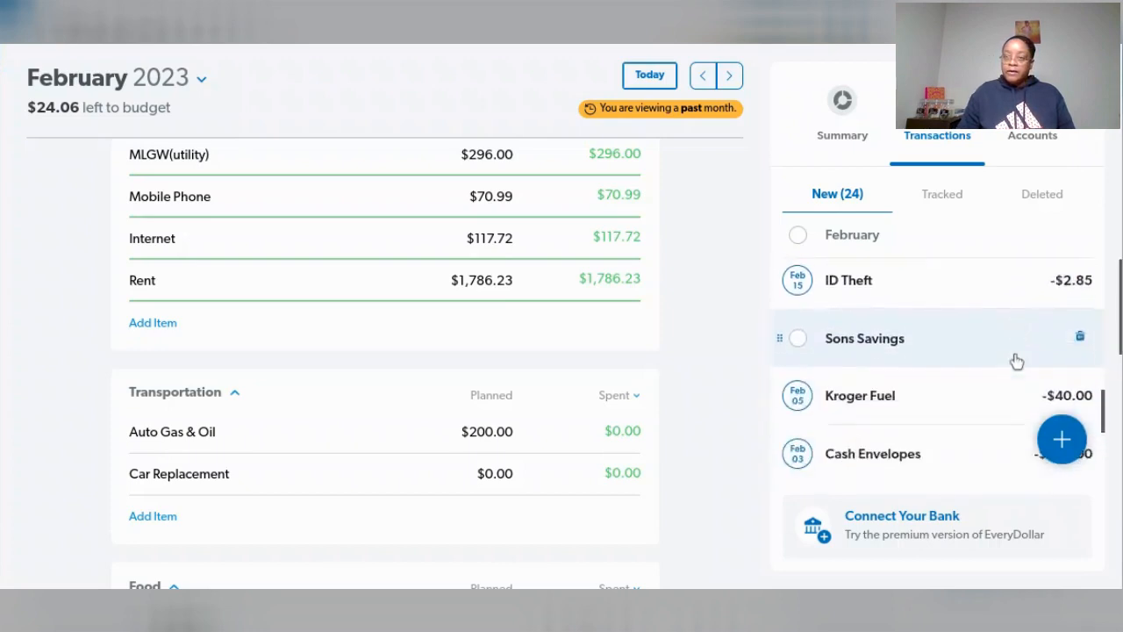
pyautogui.scroll(3, 1016, 359)
pyautogui.scroll(-4, 1015, 359)
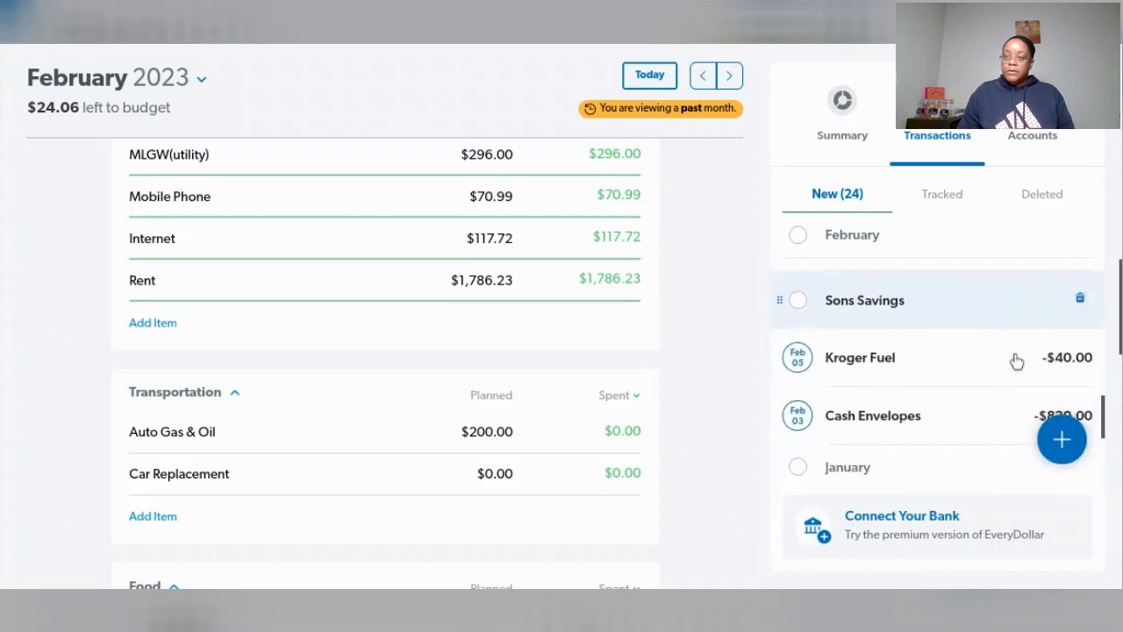
pyautogui.click(966, 362)
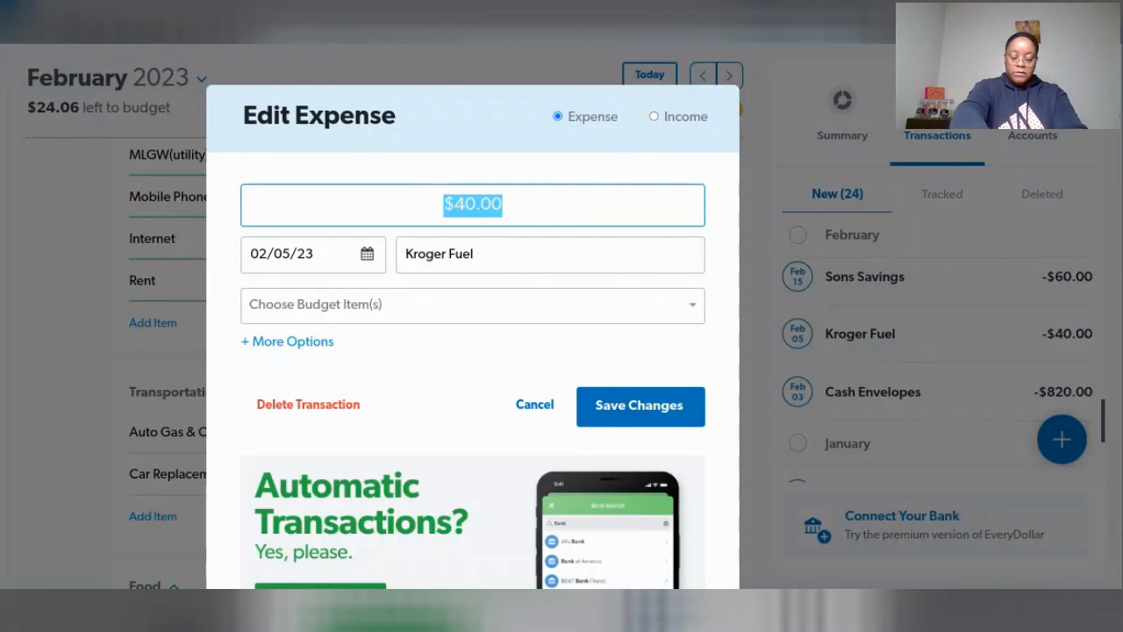
pyautogui.write('21')
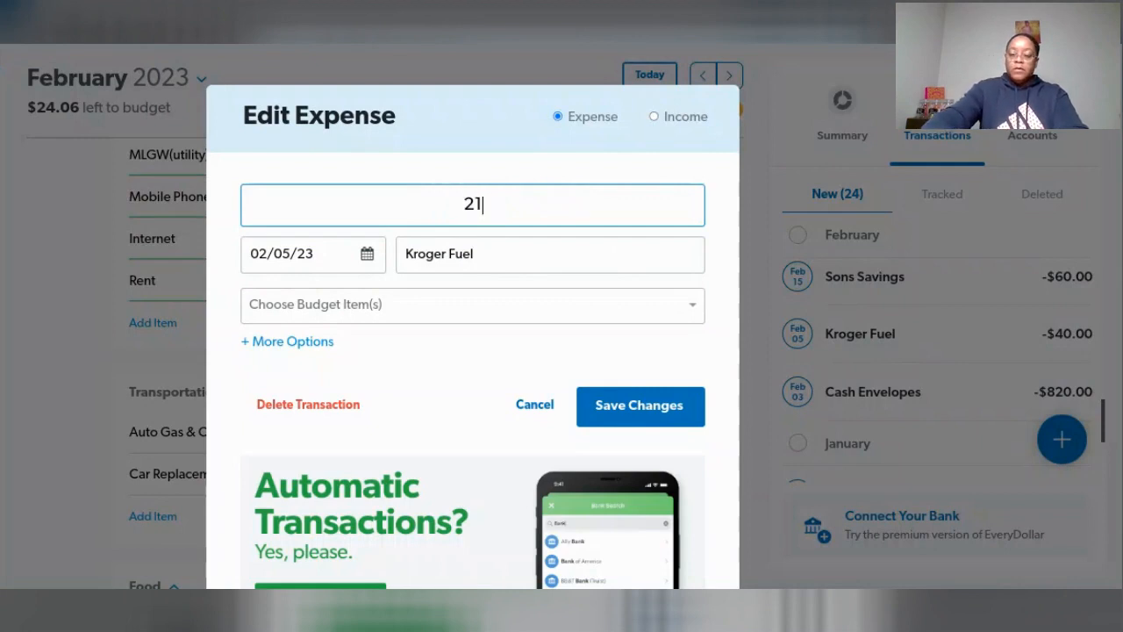
pyautogui.write('.15')
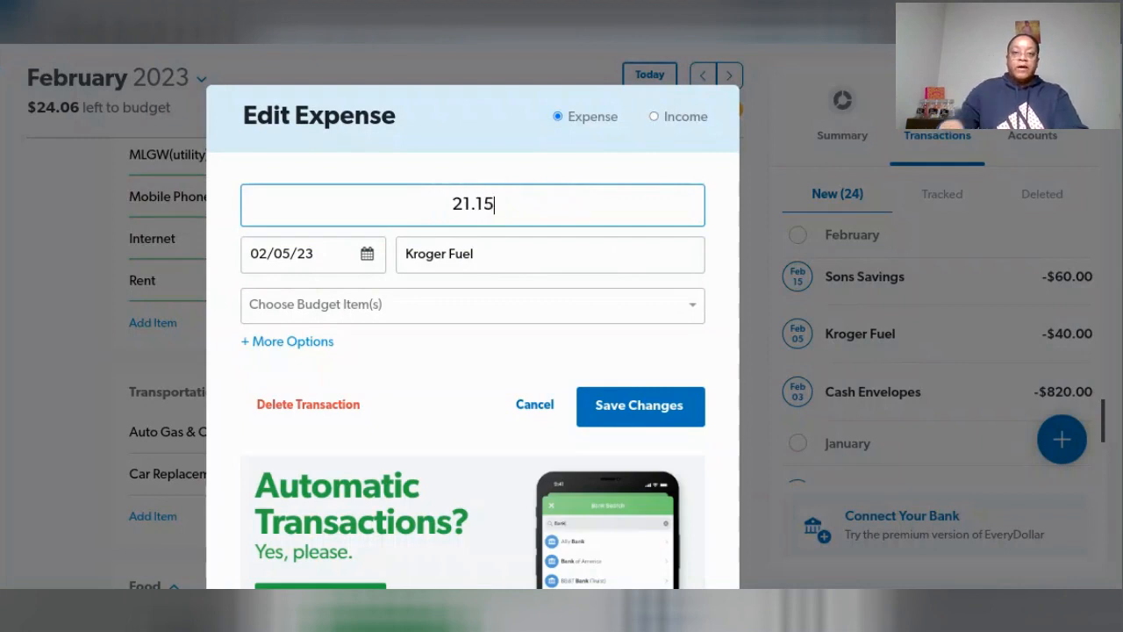
# - Change the Kroger Fuel transaction's date to 02/08/23, rename its merchant as Marathon (Fuel Car), and save the changes
pyautogui.click(373, 256)
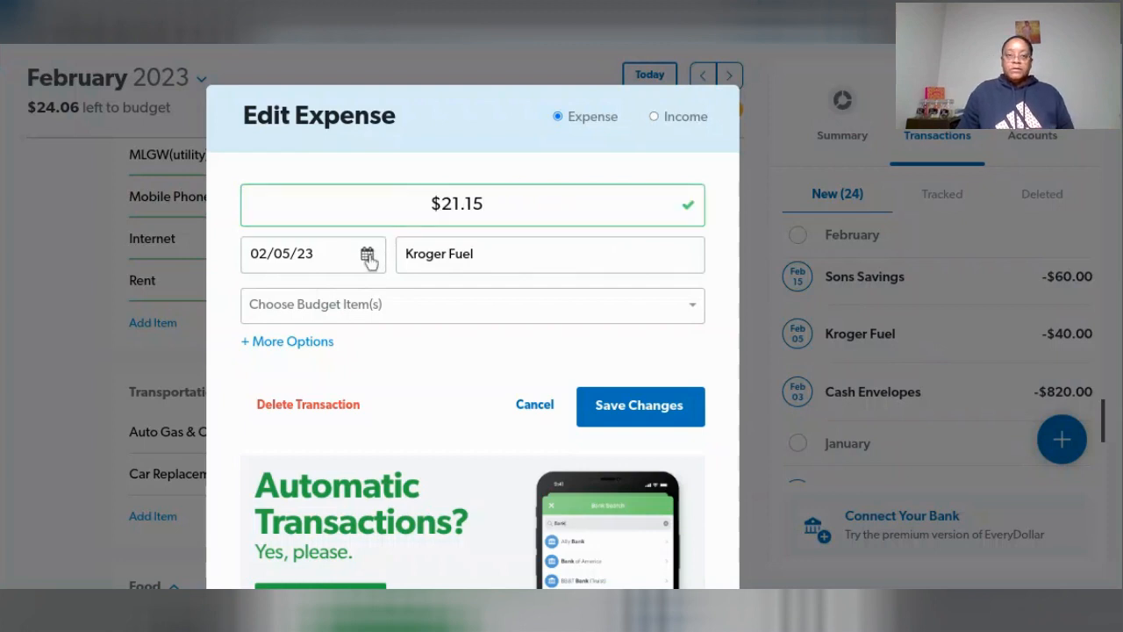
pyautogui.click(369, 256)
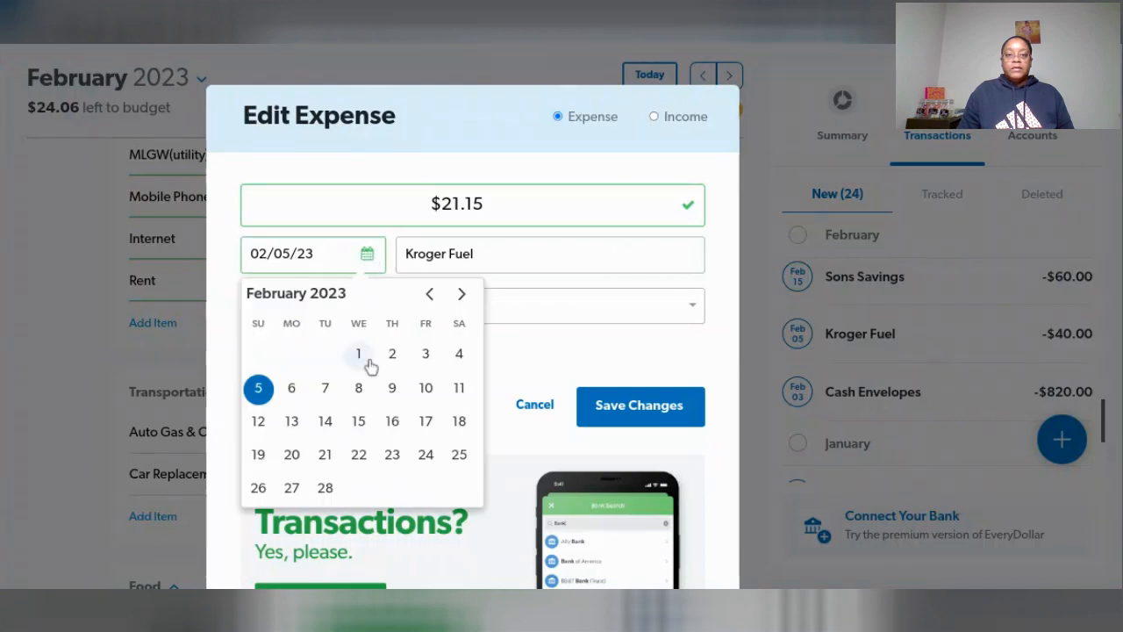
pyautogui.click(359, 388)
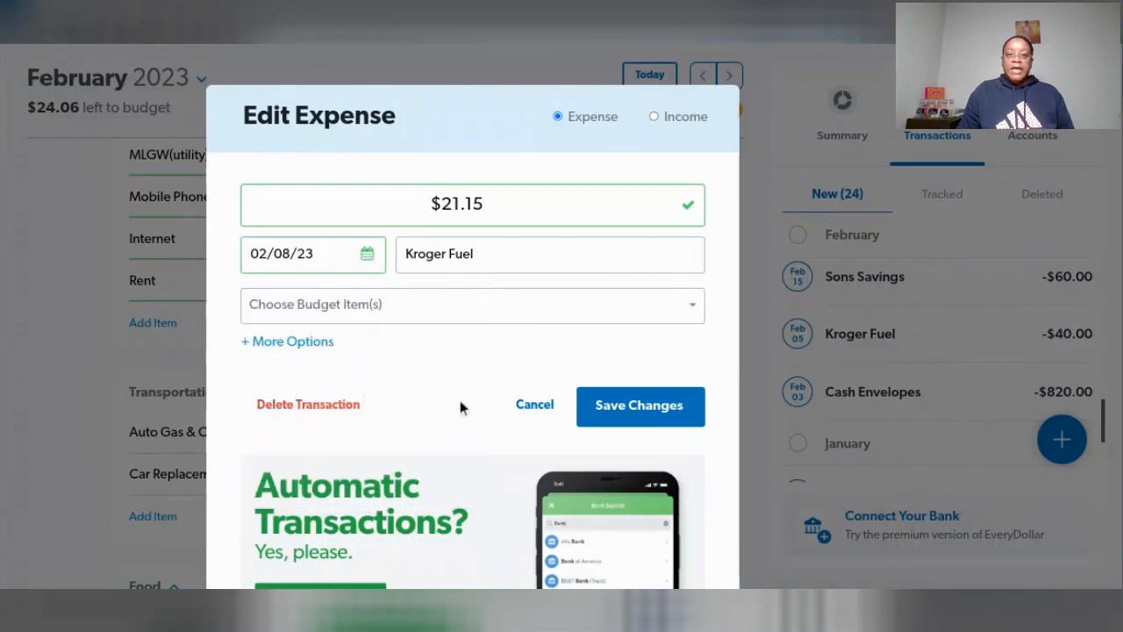
pyautogui.click(507, 255)
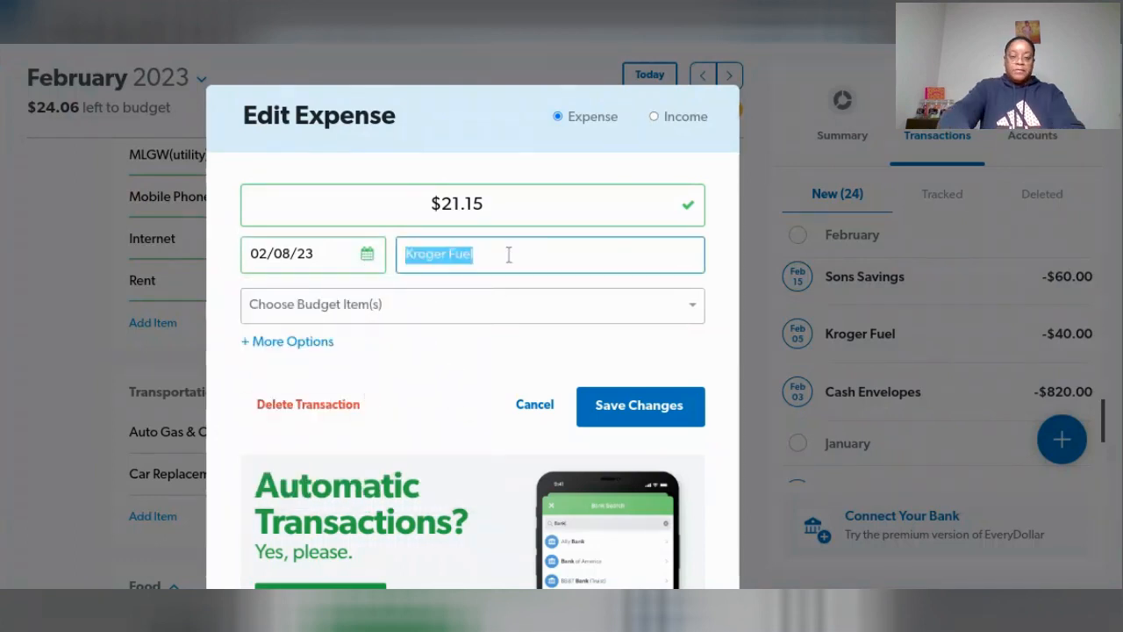
pyautogui.write('Marathon')
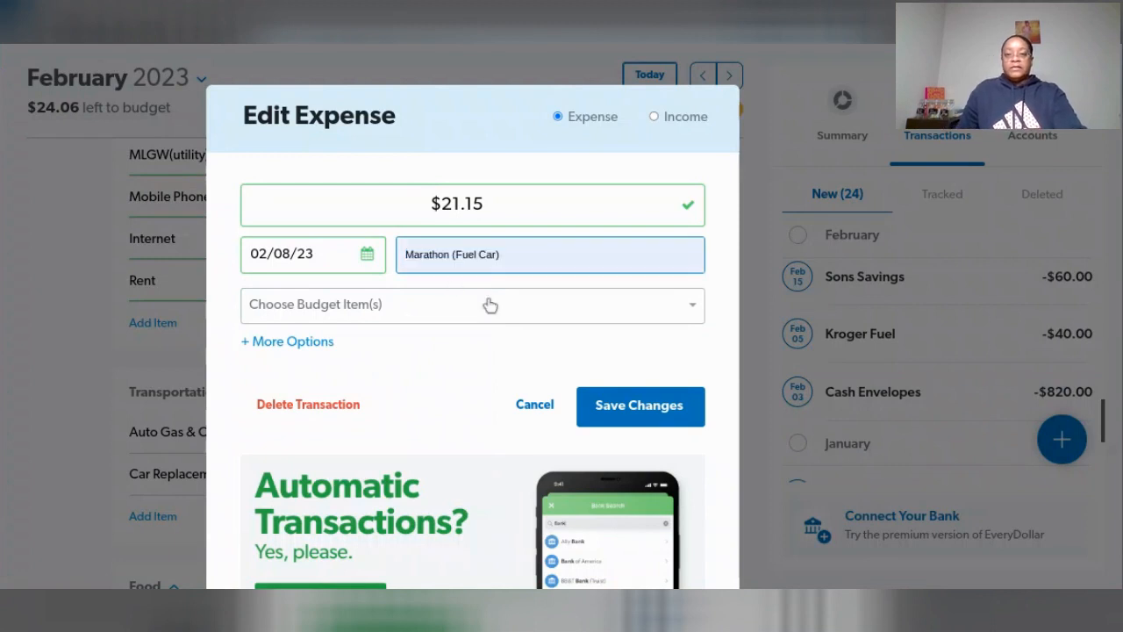
pyautogui.click(498, 302)
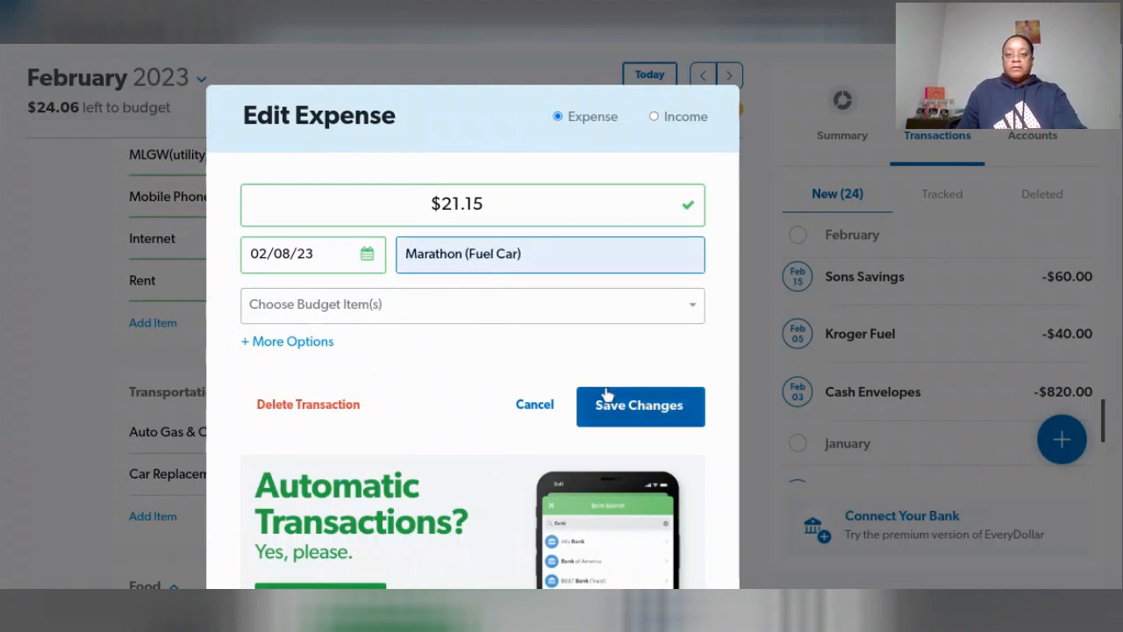
pyautogui.click(624, 413)
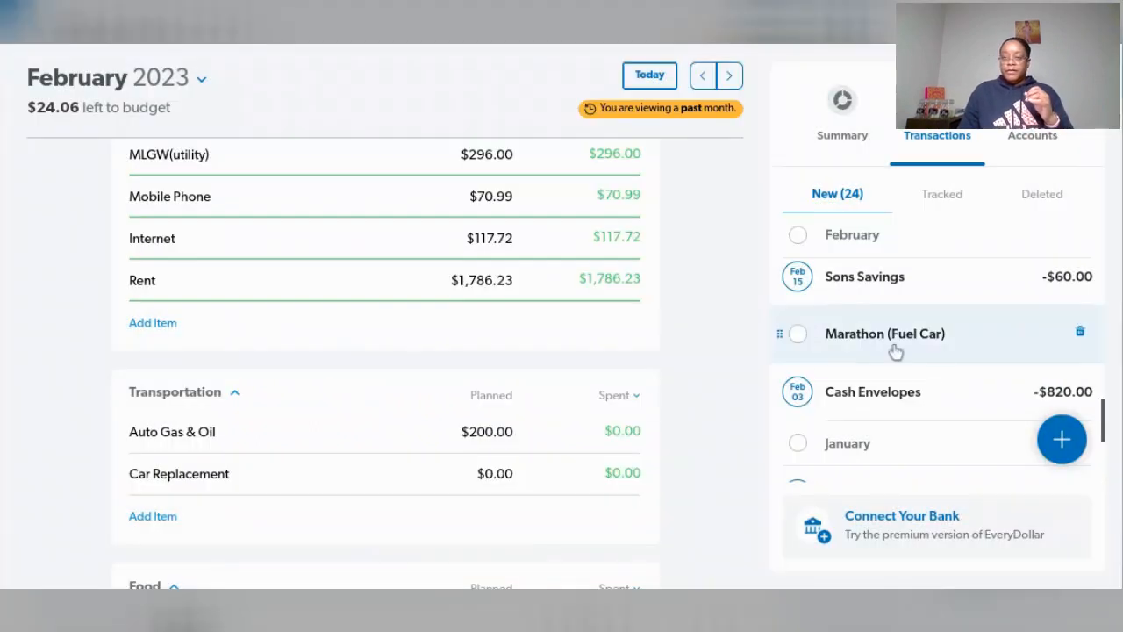
# - Assign the February 8 and 21 Marathon (Fuel Car) transactions to Auto Gas & Oil in Transportation and set its planned amount to $49.63
pyautogui.moveTo(978, 344); pyautogui.dragTo(545, 435)
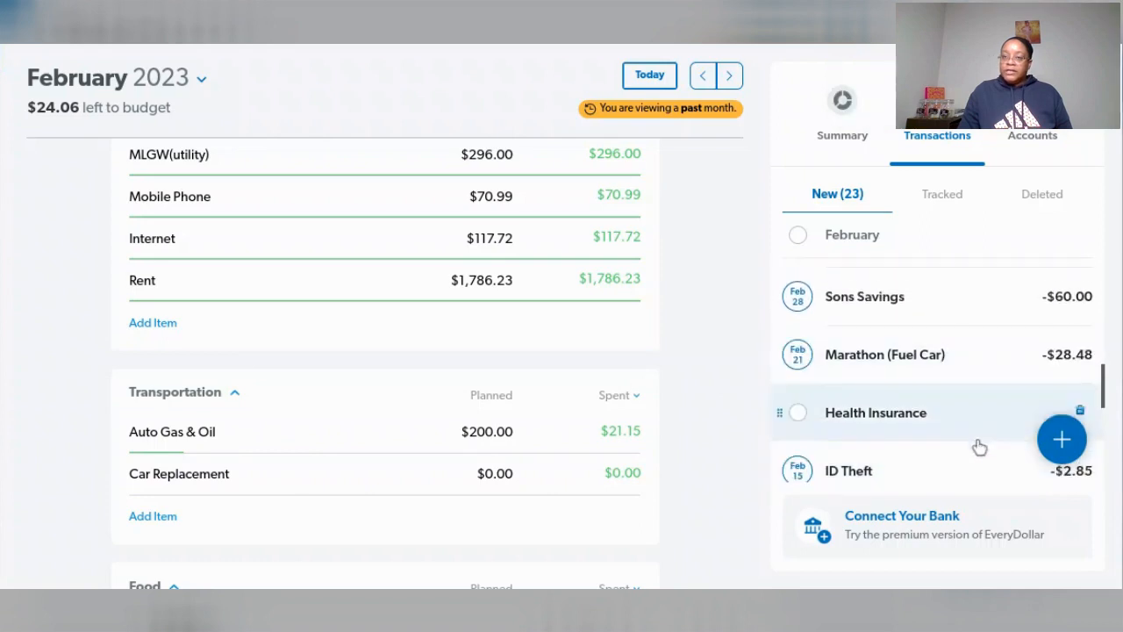
pyautogui.moveTo(952, 364); pyautogui.dragTo(526, 443)
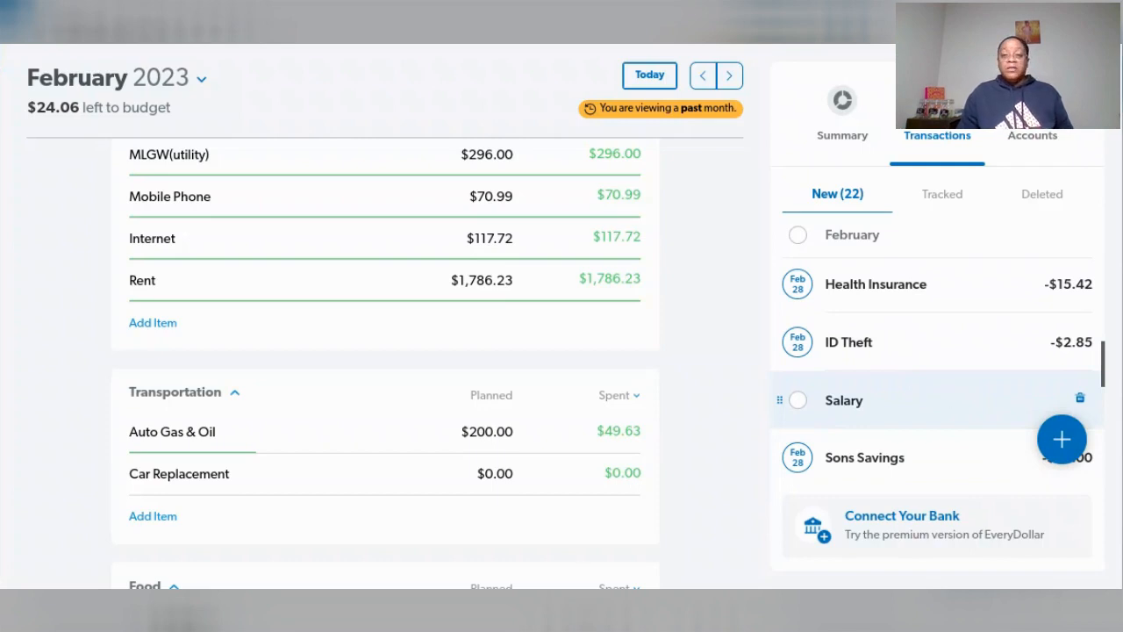
pyautogui.click(485, 434)
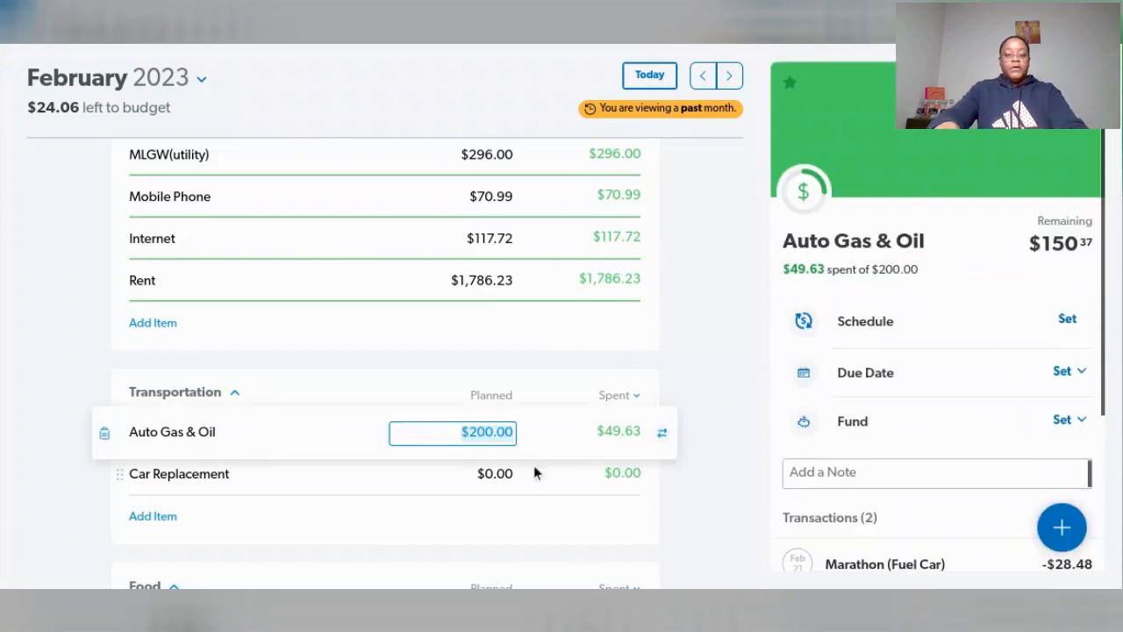
pyautogui.write('49.63')
pyautogui.press('Tab')
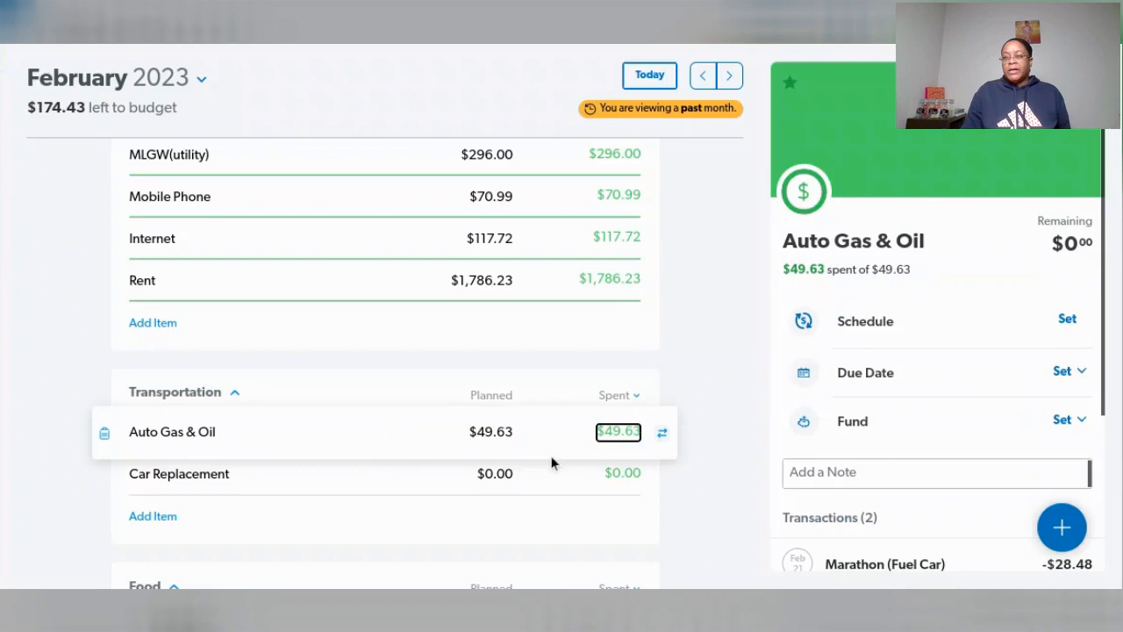
pyautogui.click(1100, 290)
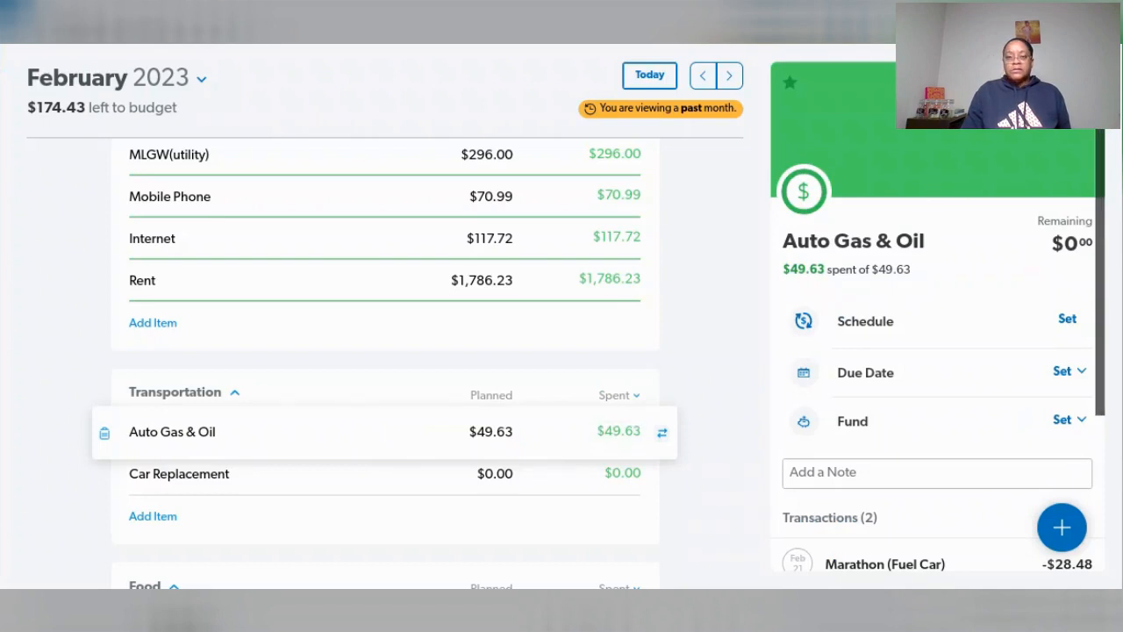
pyautogui.click(769, 340)
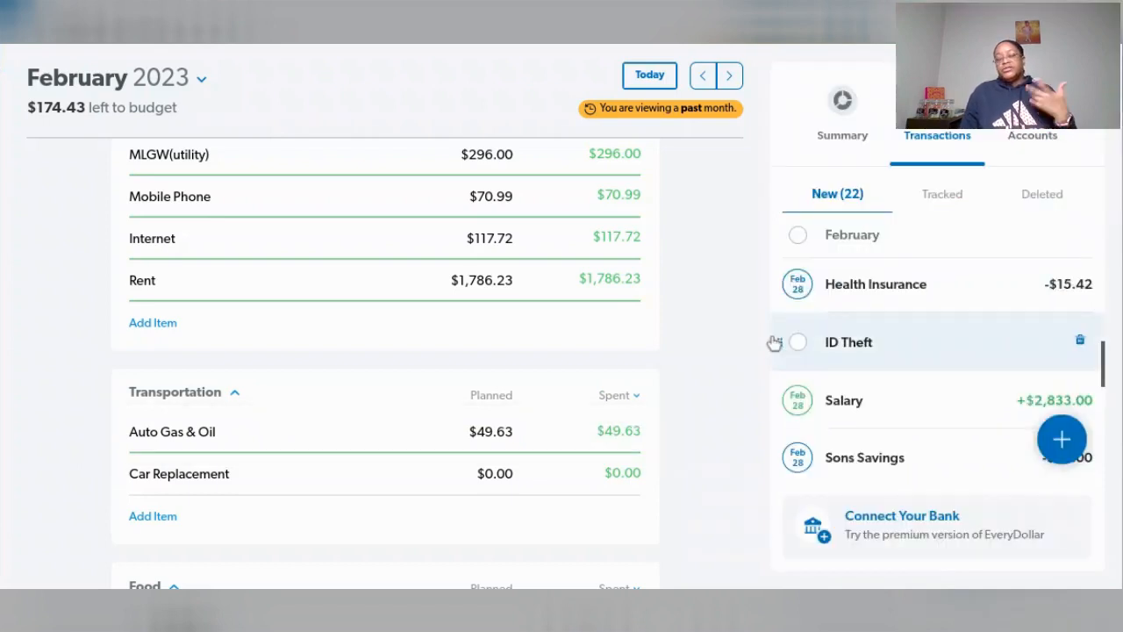
# - Open the February 3 Cash Envelopes transaction for editing
pyautogui.scroll(-1, 699, 456)
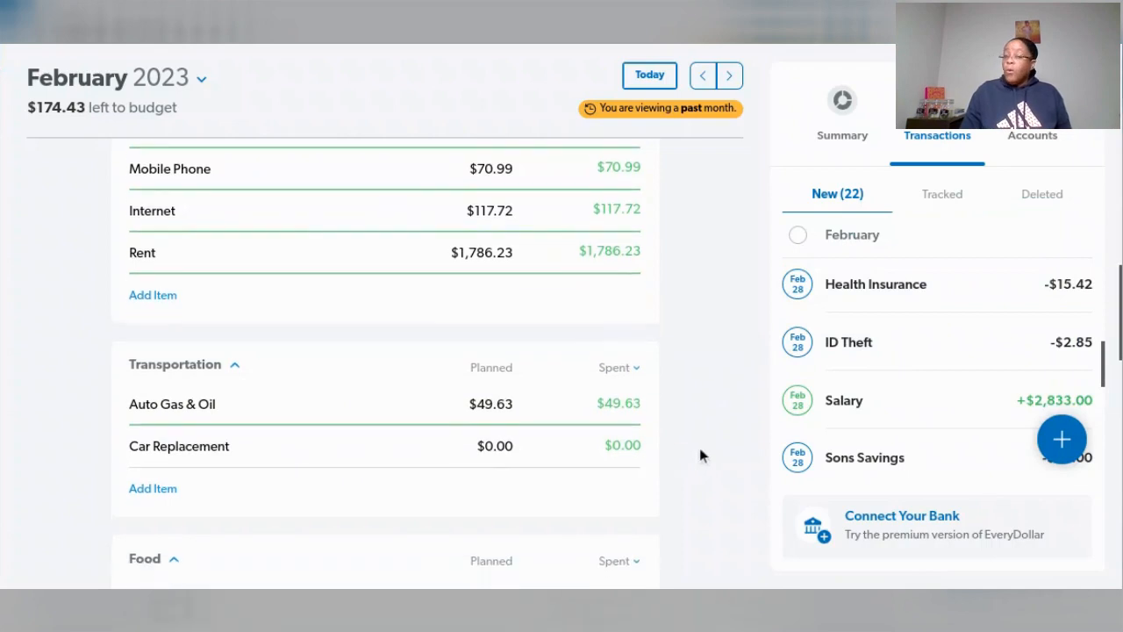
pyautogui.scroll(-2, 699, 454)
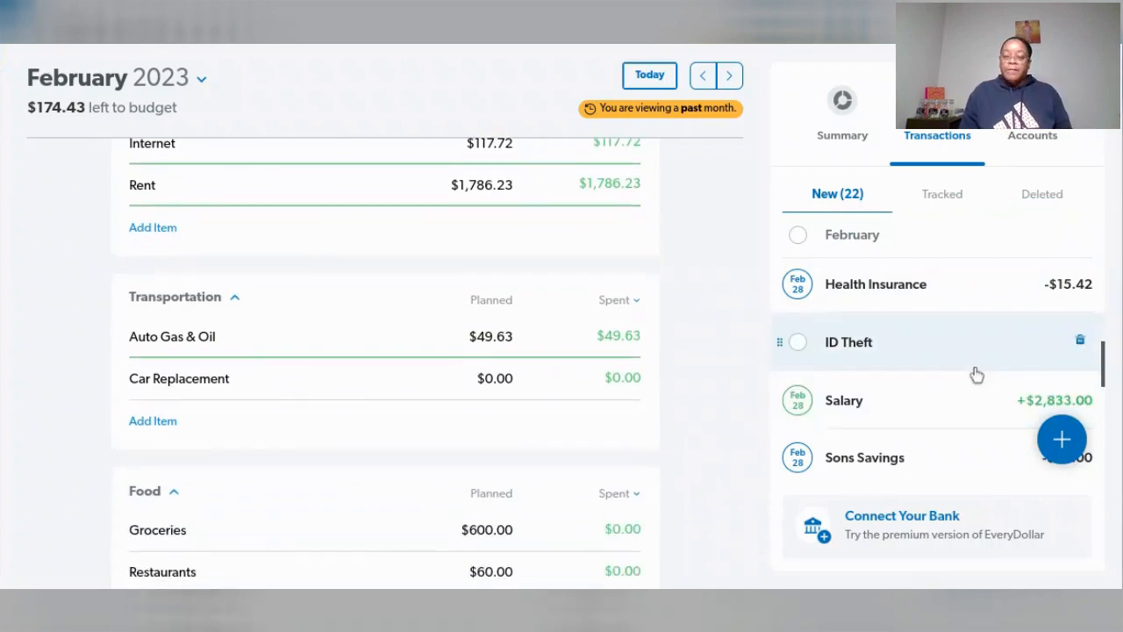
pyautogui.scroll(-2, 976, 374)
pyautogui.moveTo(968, 377)
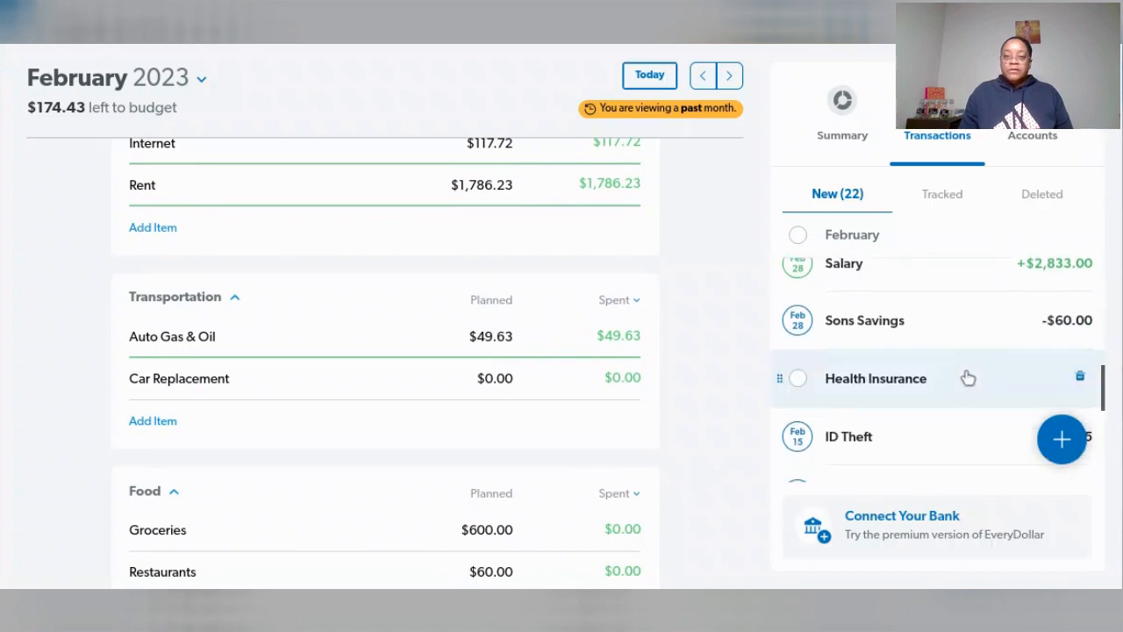
pyautogui.scroll(-1, 968, 377)
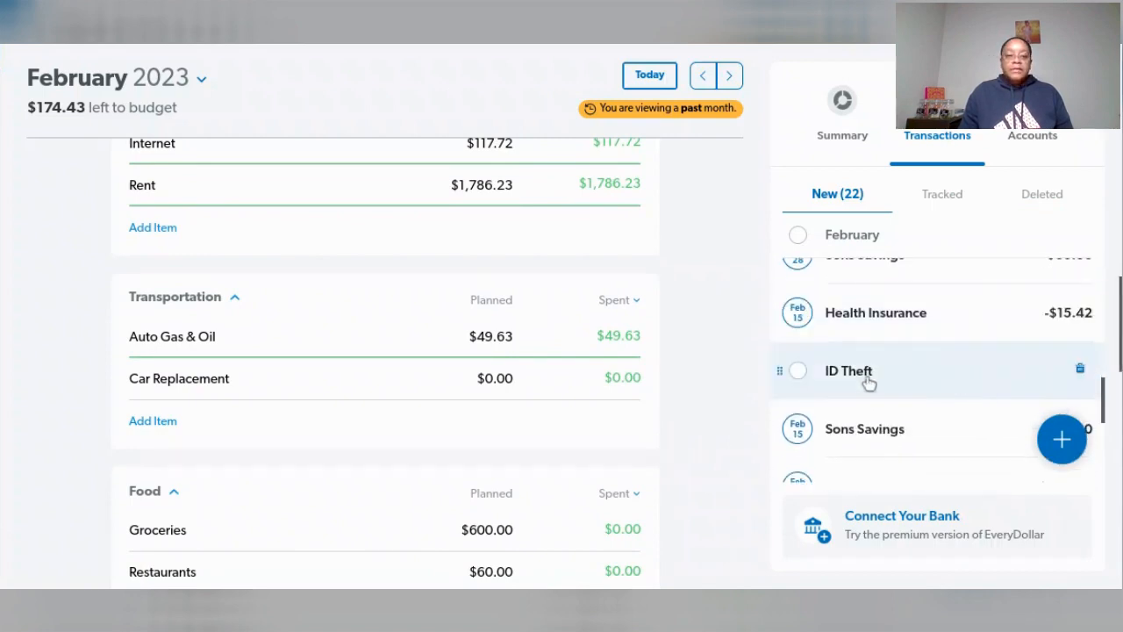
pyautogui.scroll(-2, 566, 401)
pyautogui.scroll(-1, 567, 401)
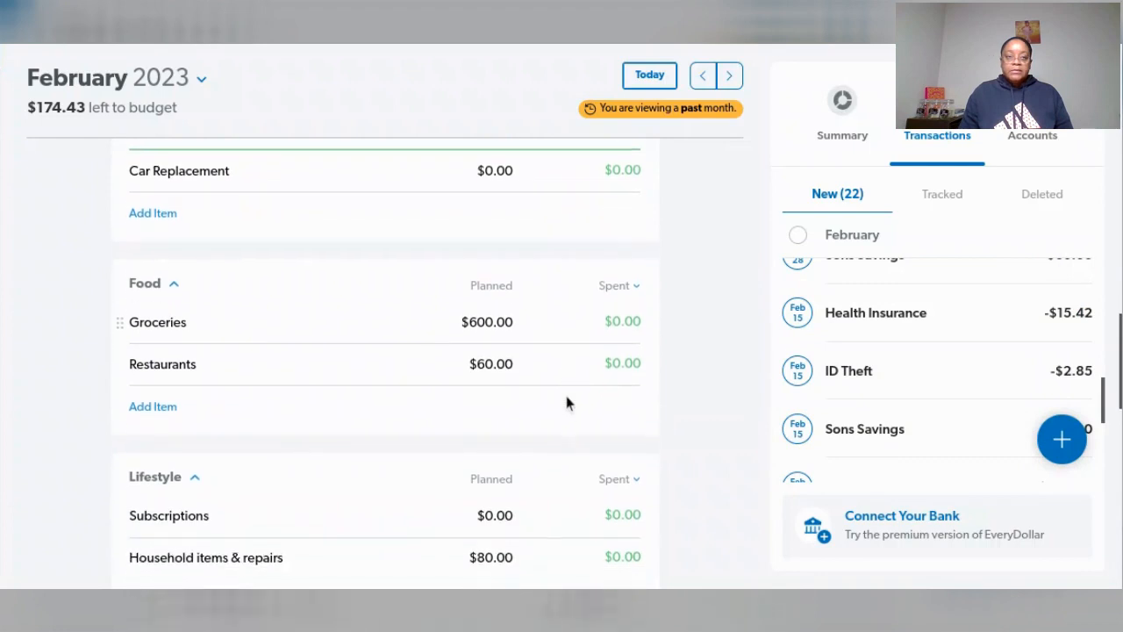
pyautogui.scroll(-1, 976, 376)
pyautogui.scroll(-3, 976, 375)
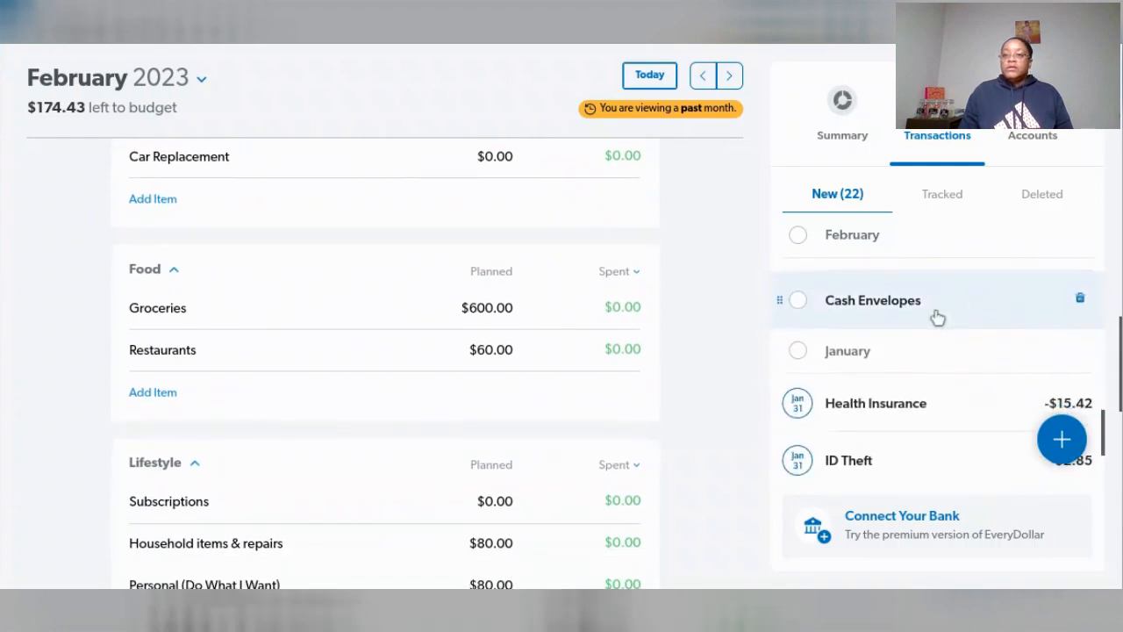
pyautogui.click(937, 317)
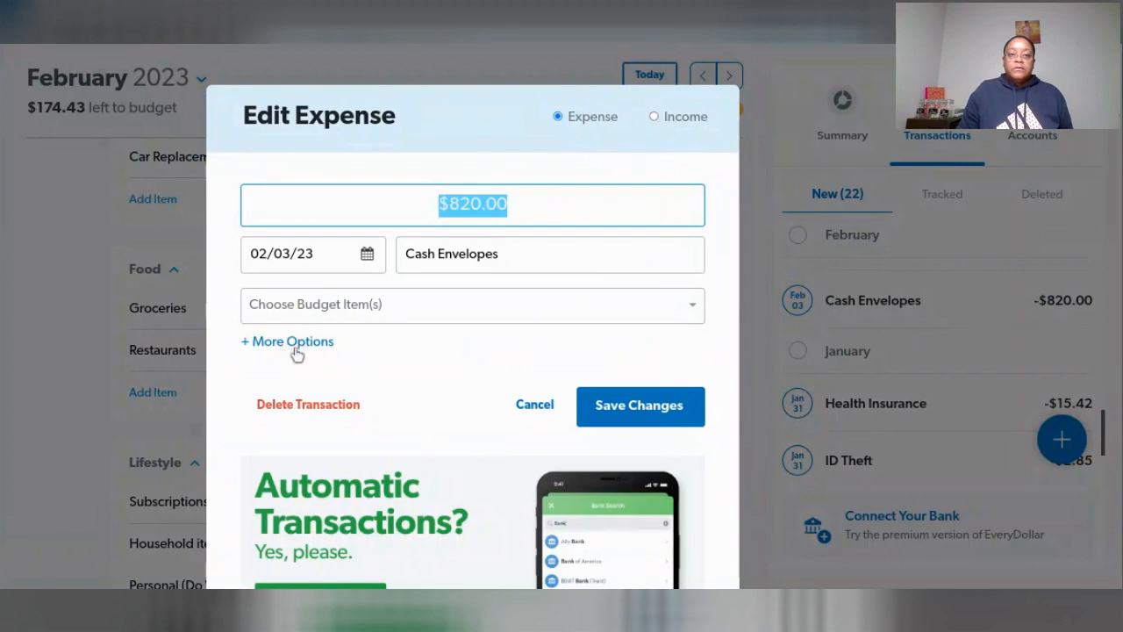
# - Choose Groceries as the first budget item for the February 3 Cash Envelopes expense
pyautogui.click(580, 312)
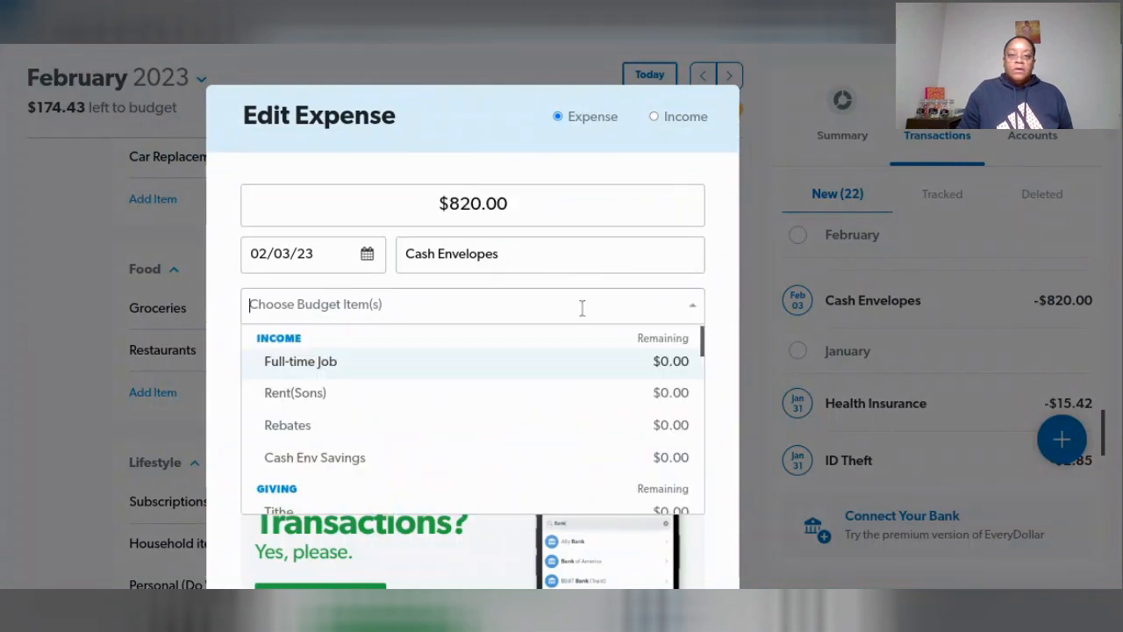
pyautogui.scroll(-5, 399, 399)
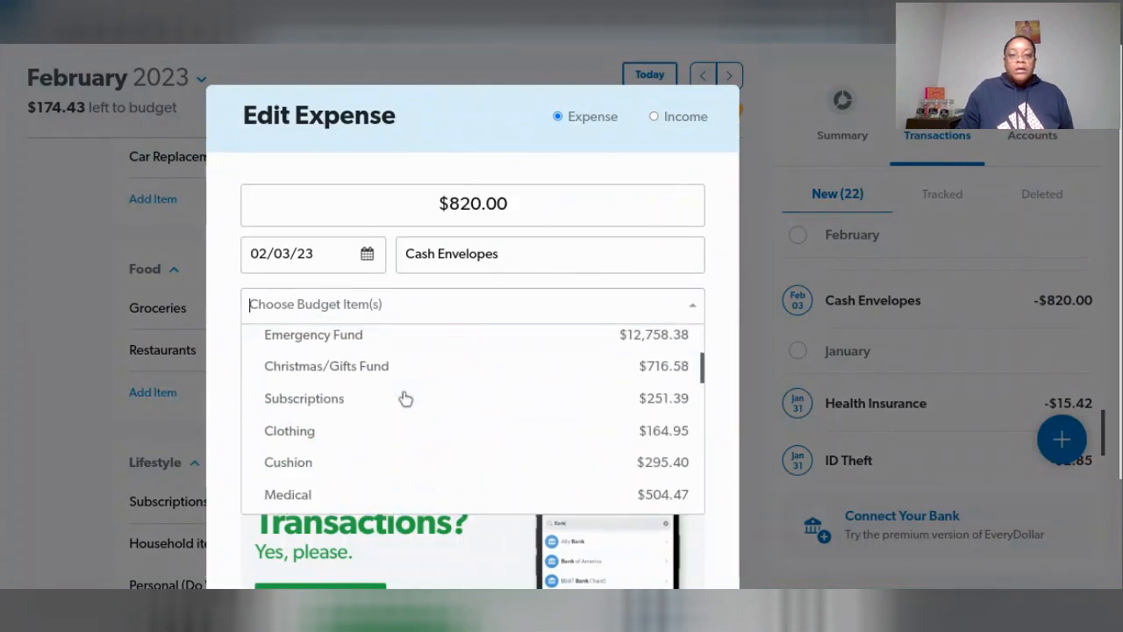
pyautogui.scroll(-6, 402, 396)
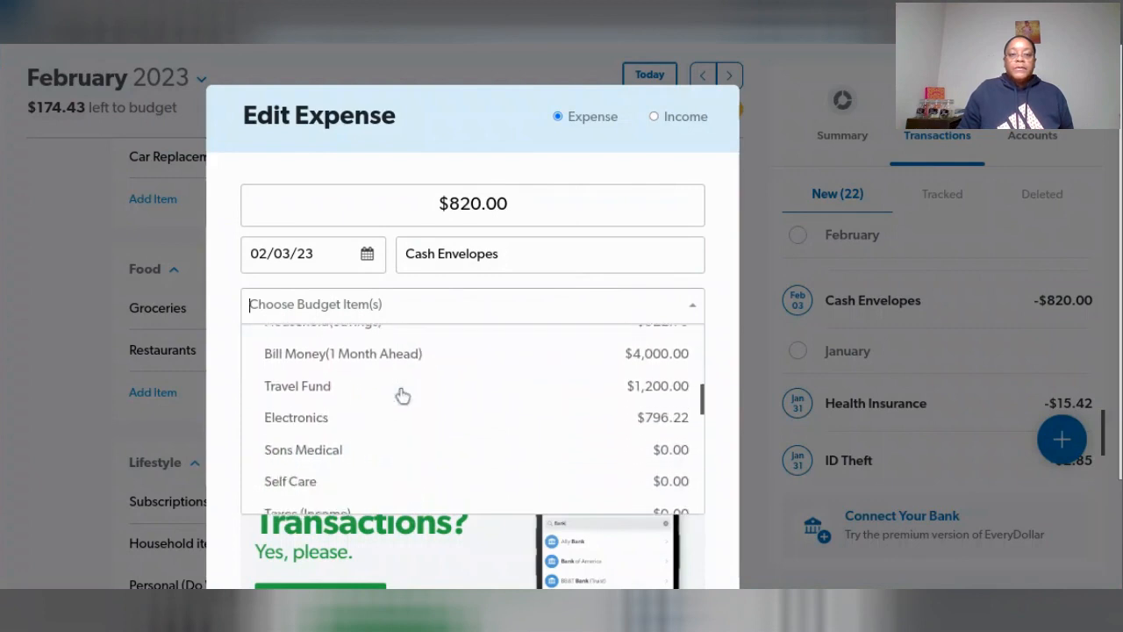
pyautogui.scroll(-6, 401, 395)
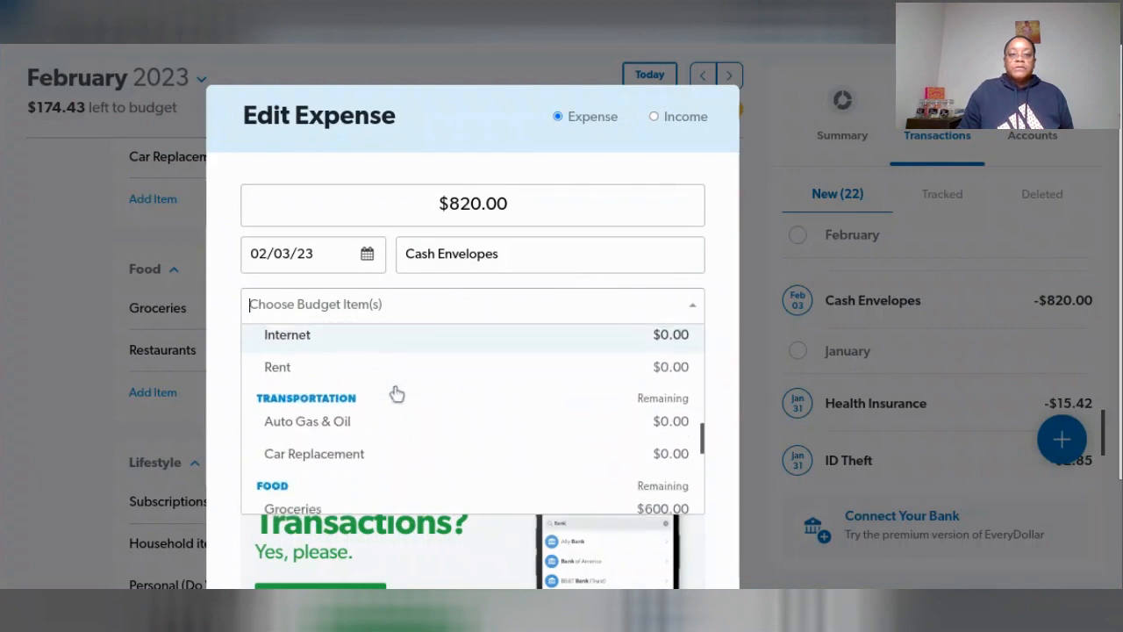
pyautogui.scroll(-1, 397, 393)
pyautogui.click(350, 376)
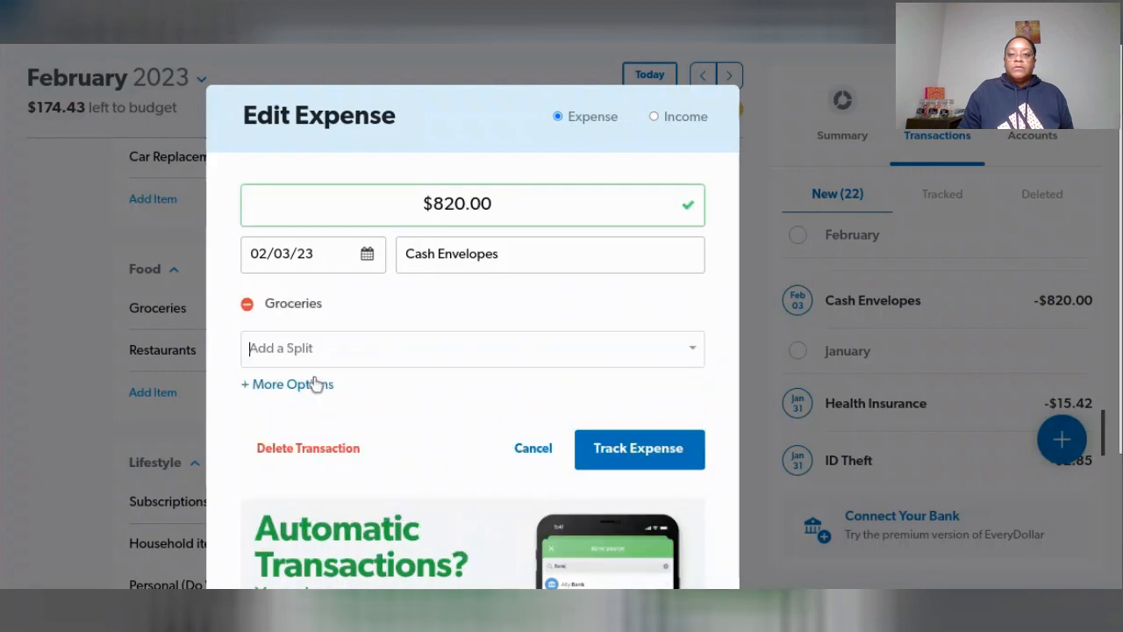
# - Add Restaurants as a split of the Cash Envelopes expense
pyautogui.click(692, 352)
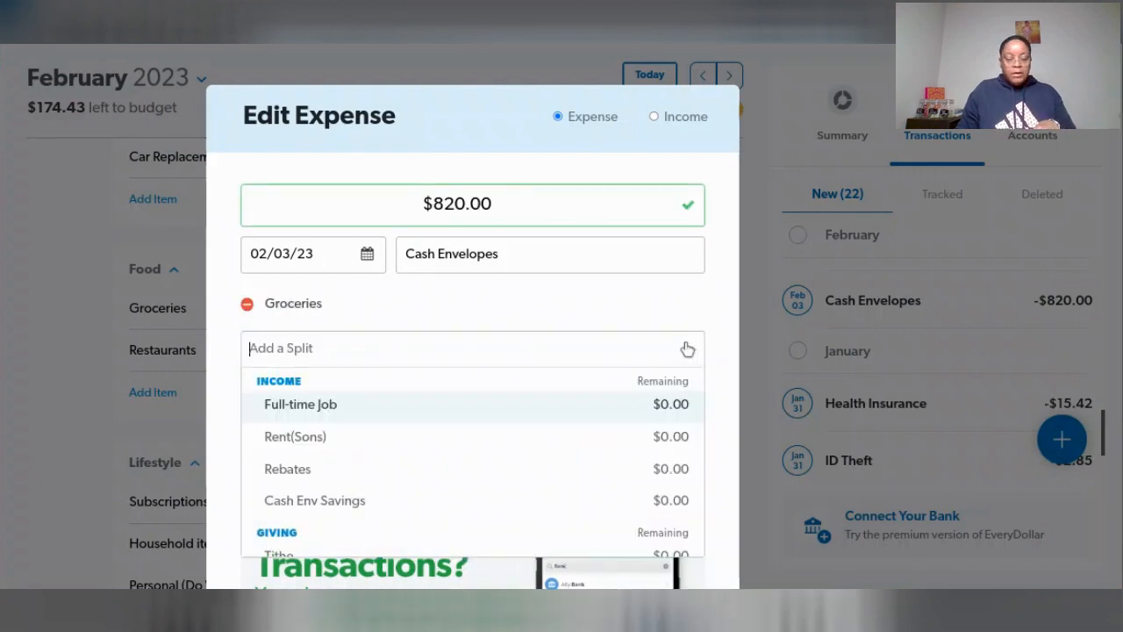
pyautogui.scroll(-5, 359, 431)
pyautogui.scroll(-10, 353, 446)
pyautogui.scroll(-3, 353, 444)
pyautogui.click(328, 462)
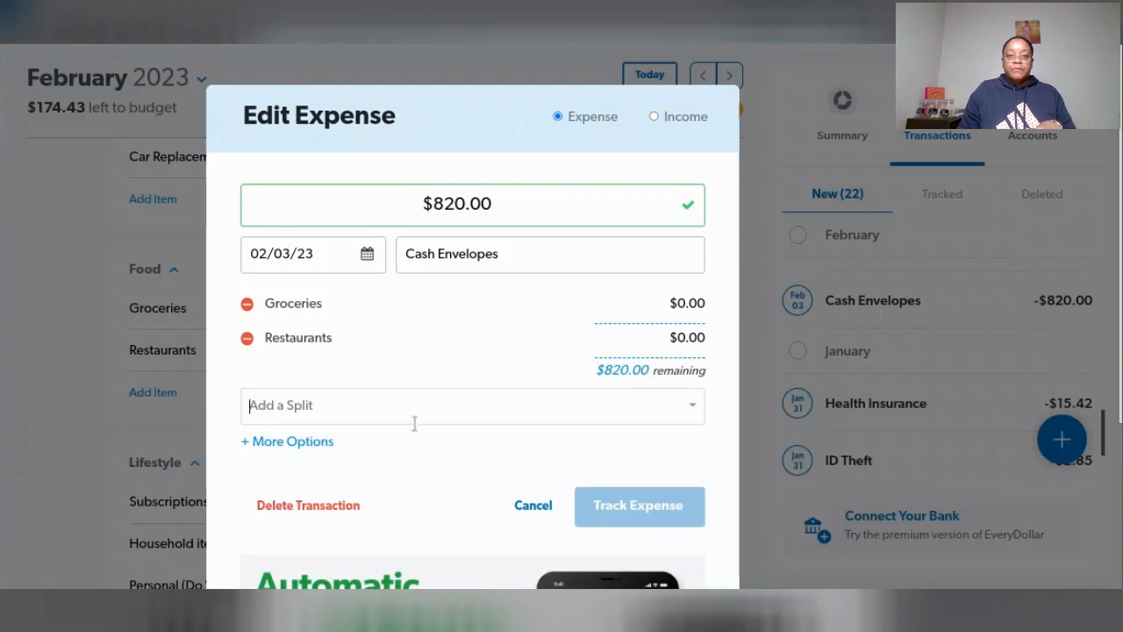
# - Add Household items & repairs as another split of the Cash Envelopes expense
pyautogui.click(690, 414)
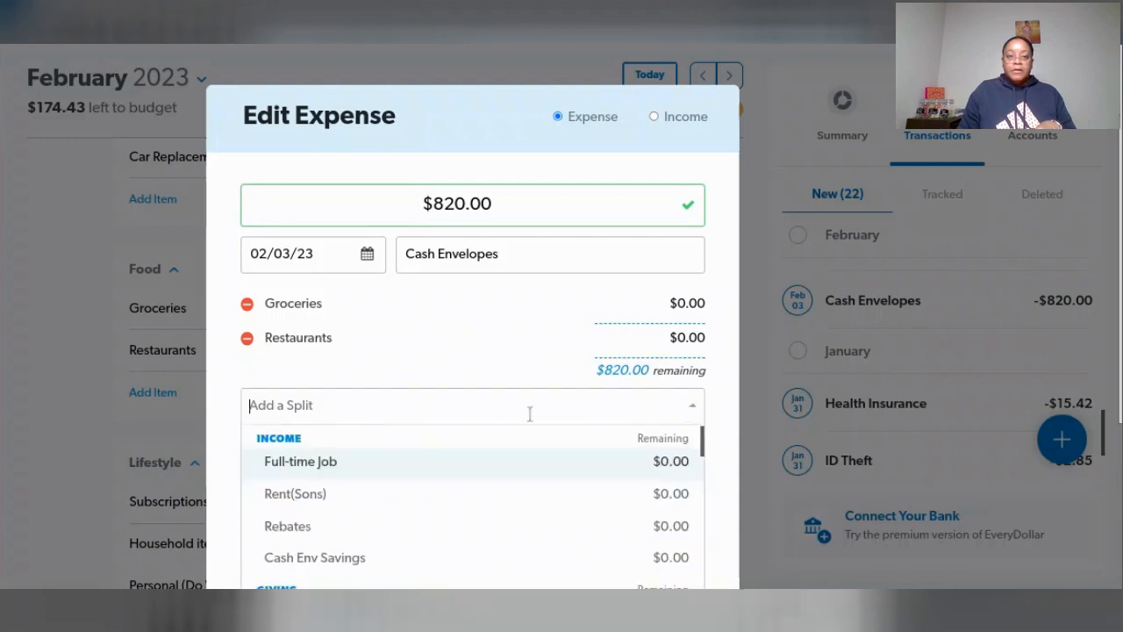
pyautogui.scroll(-2, 412, 453)
pyautogui.scroll(-5, 412, 453)
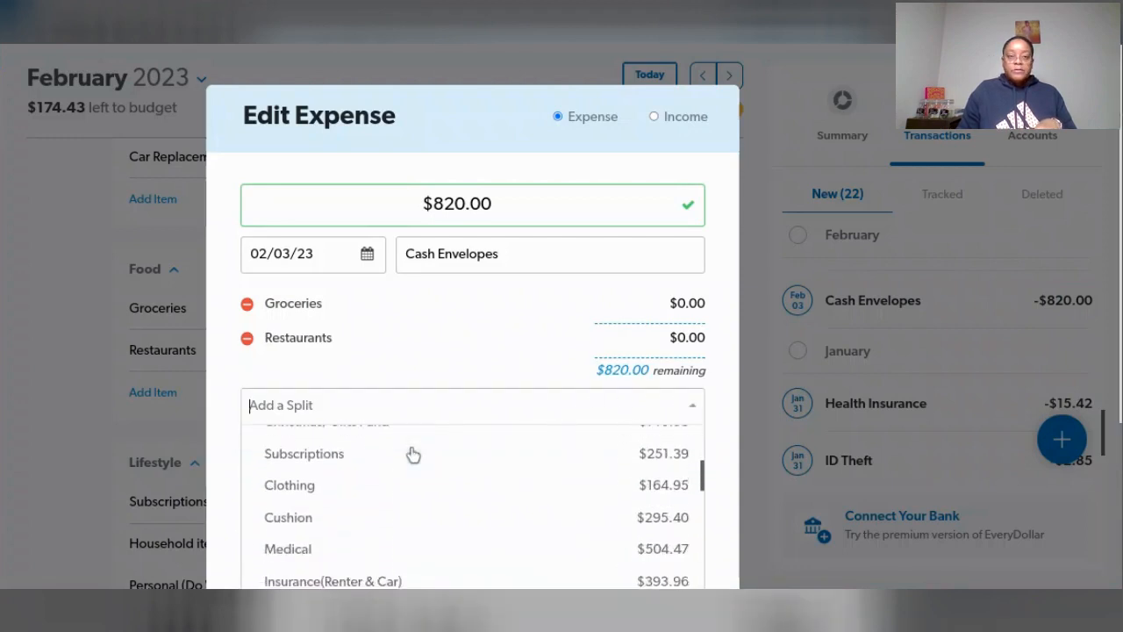
pyautogui.scroll(-5, 411, 454)
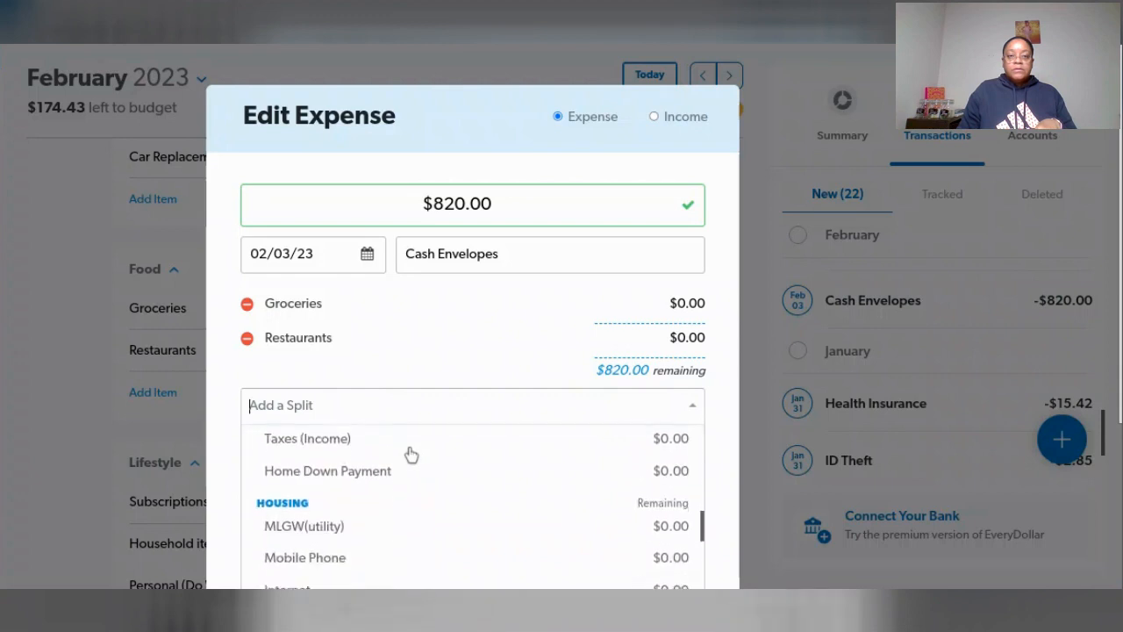
pyautogui.scroll(-3, 408, 456)
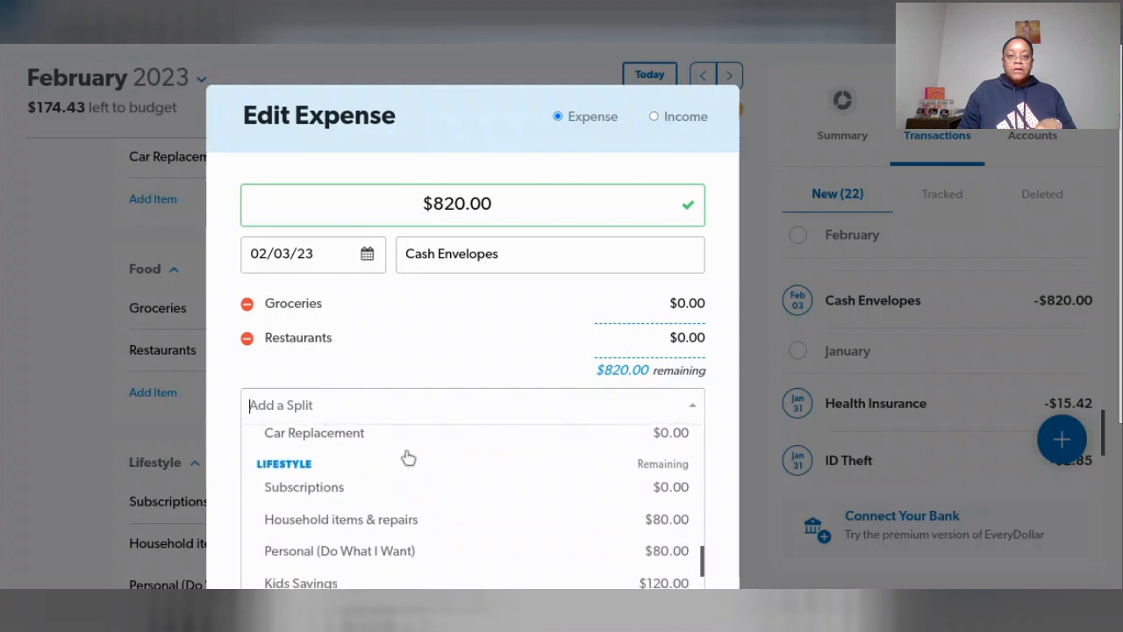
pyautogui.scroll(1, 401, 456)
pyautogui.click(399, 459)
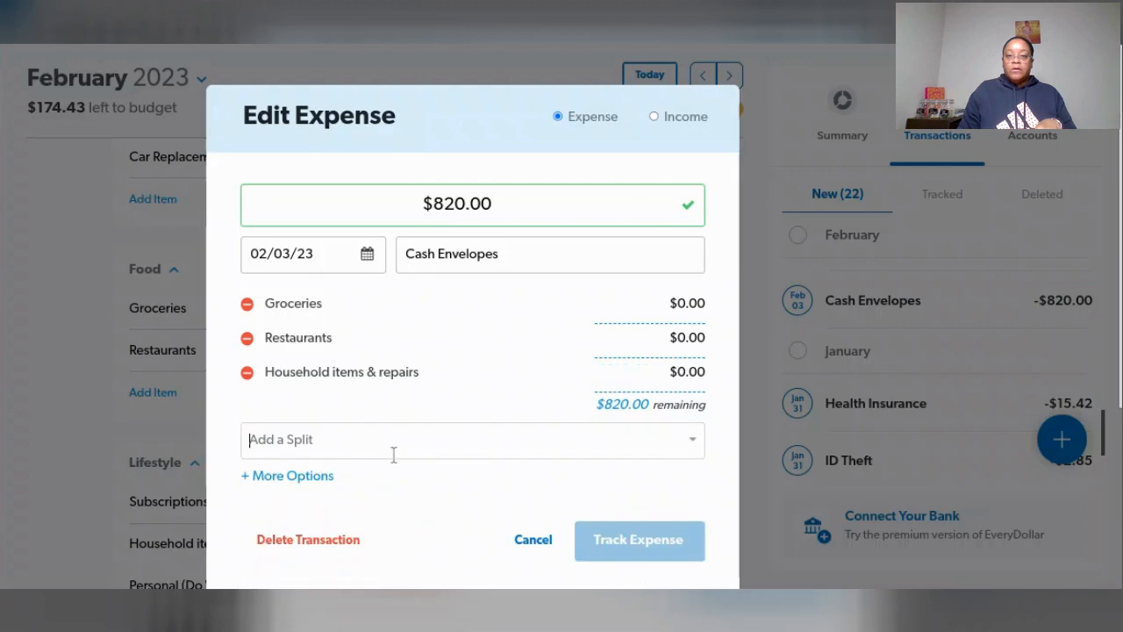
# - Add Personal (Do What I Want) as another split of the Cash Envelopes expense
pyautogui.click(490, 441)
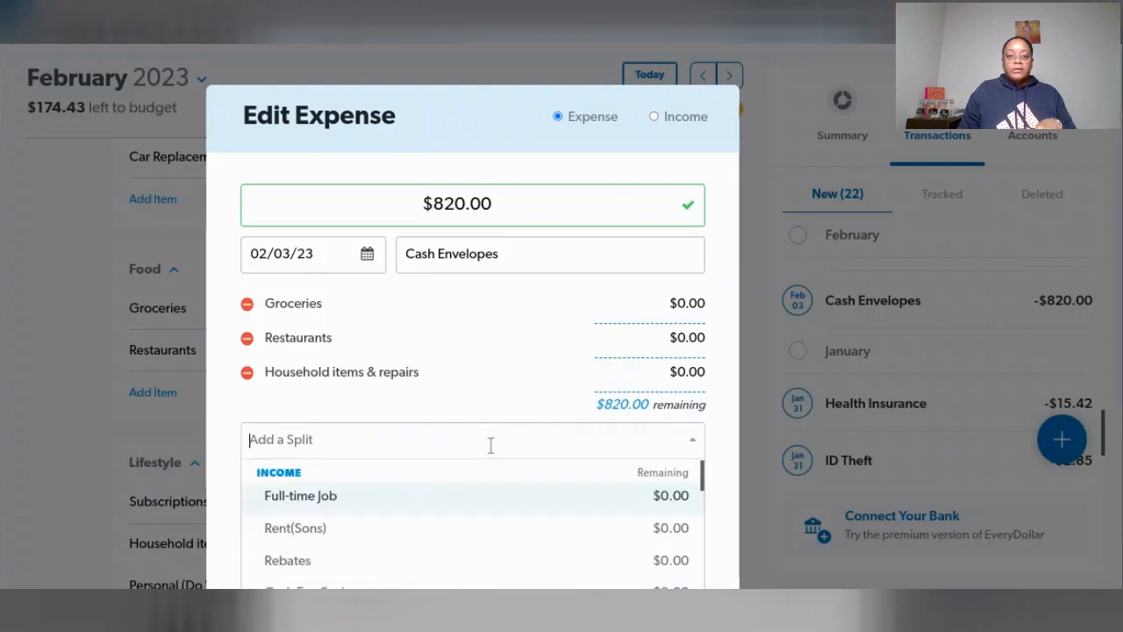
pyautogui.scroll(-8, 480, 479)
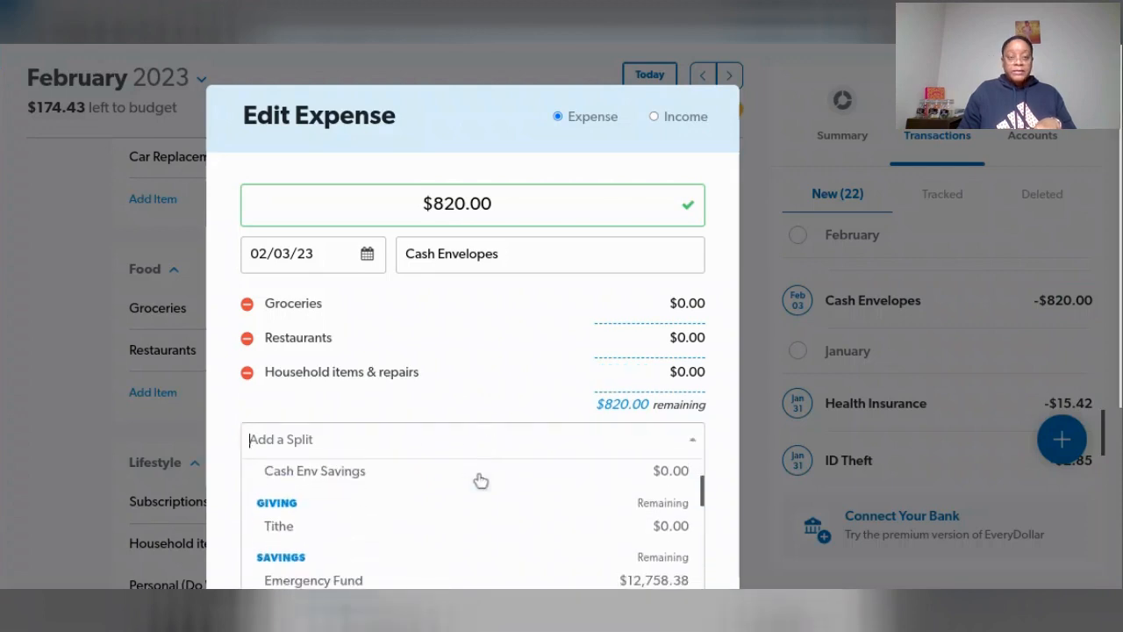
pyautogui.scroll(-5, 480, 480)
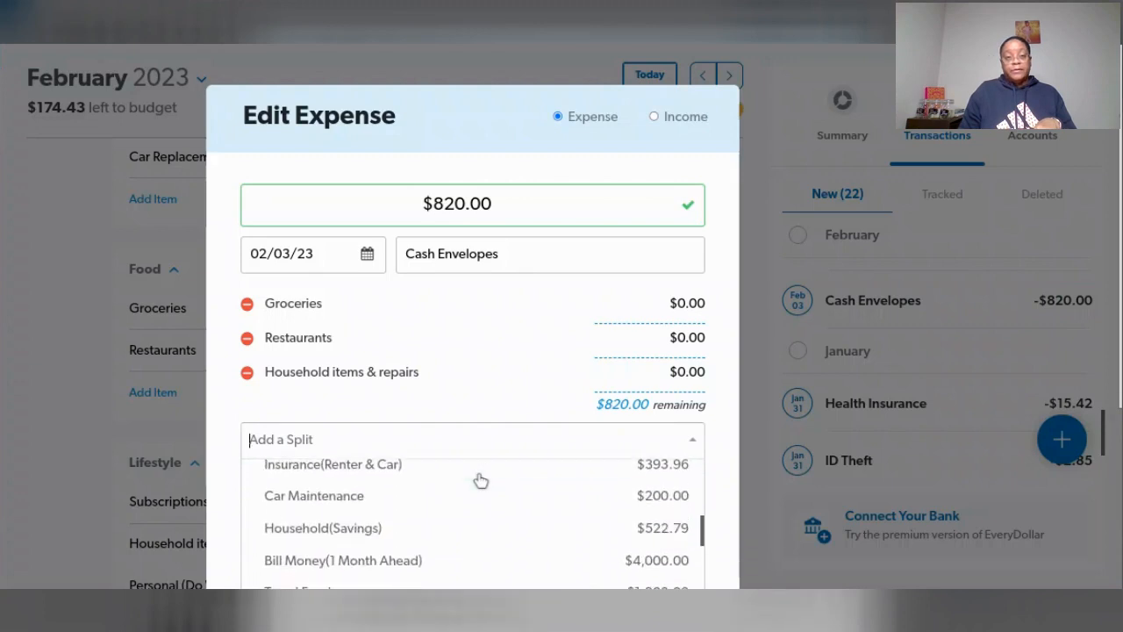
pyautogui.scroll(-3, 481, 480)
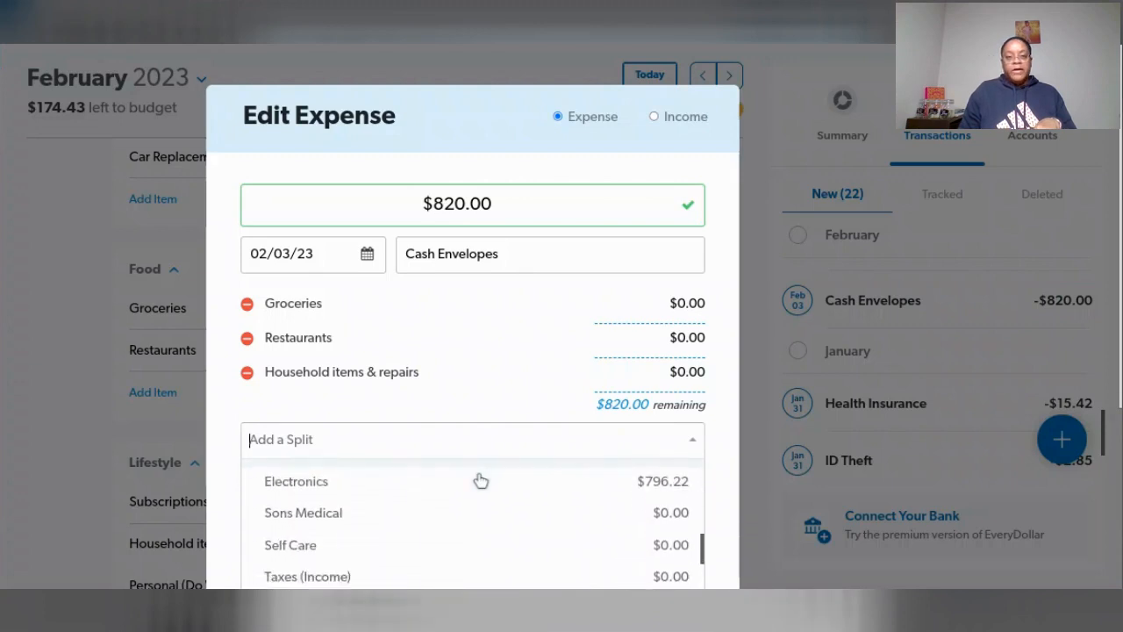
pyautogui.scroll(-4, 481, 480)
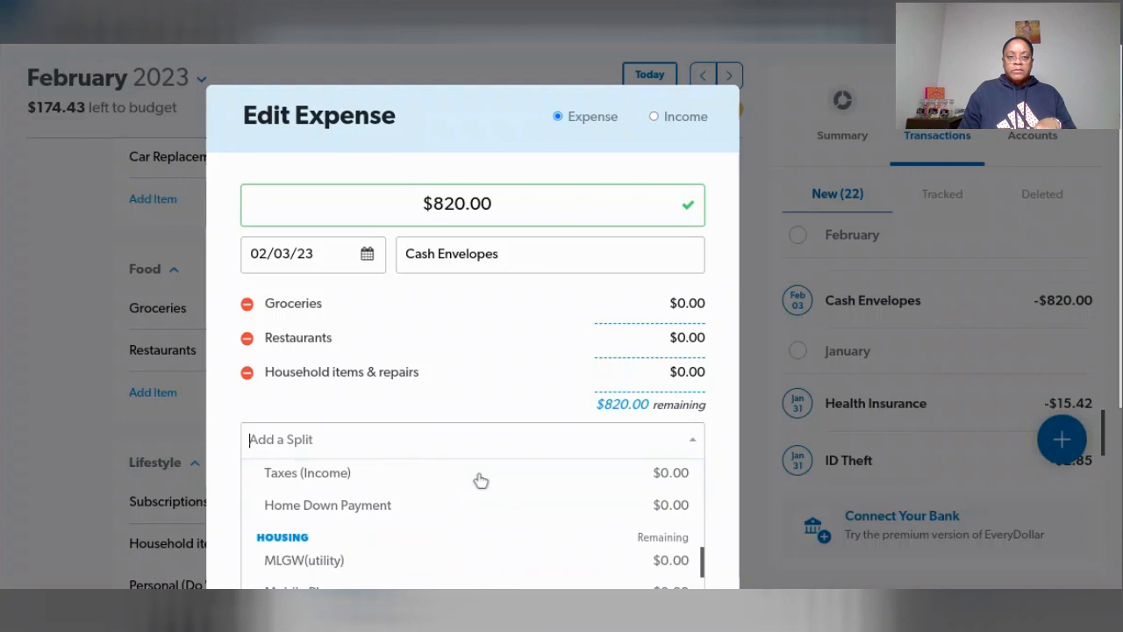
pyautogui.scroll(-4, 481, 480)
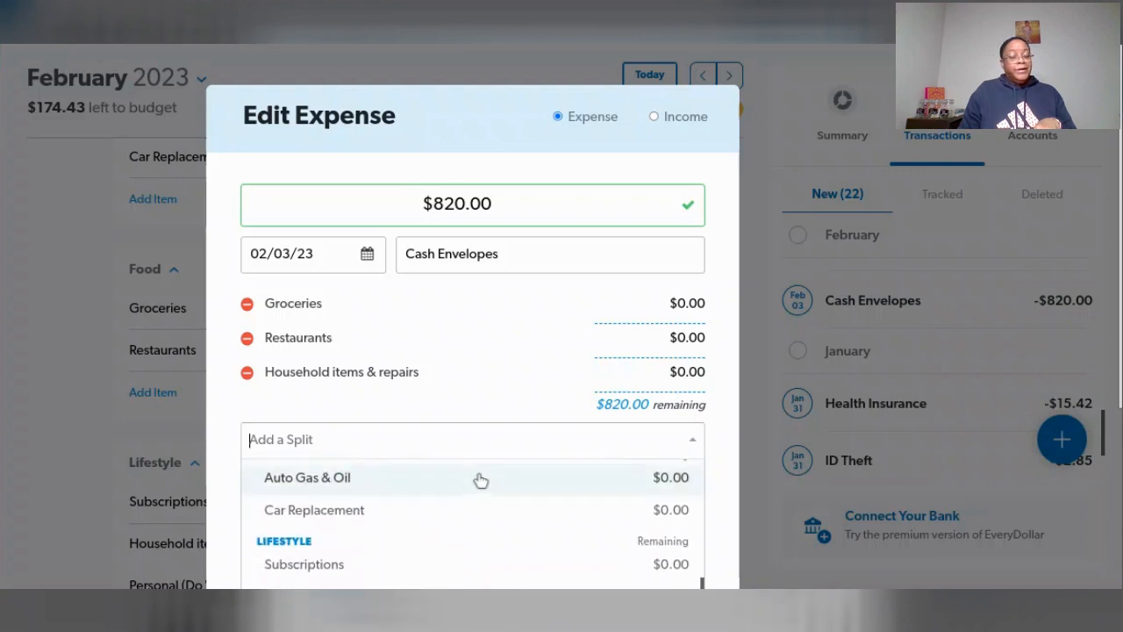
pyautogui.scroll(-1, 481, 479)
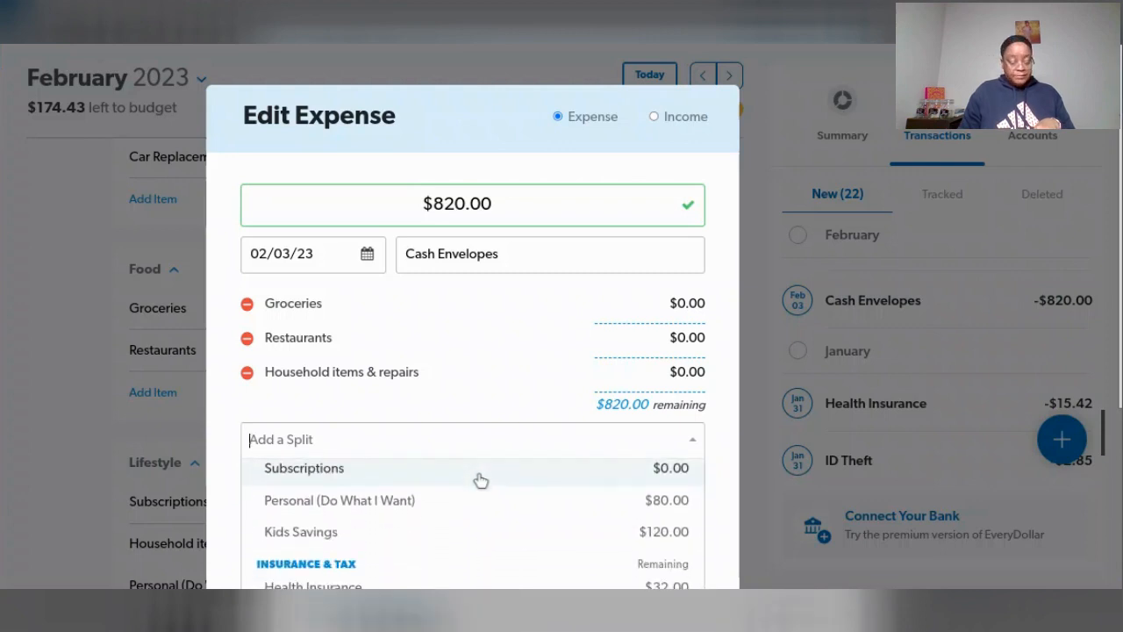
pyautogui.click(394, 502)
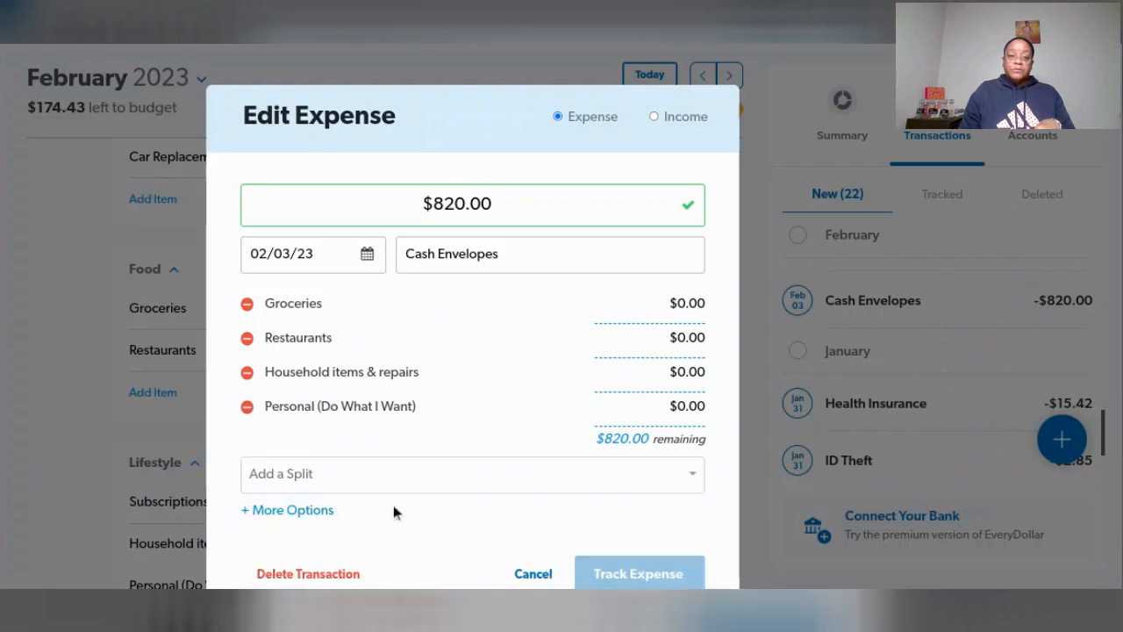
# - Allocate $600.00 of the Cash Envelopes expense to Groceries and $60.00 to Restaurants
pyautogui.click(688, 304)
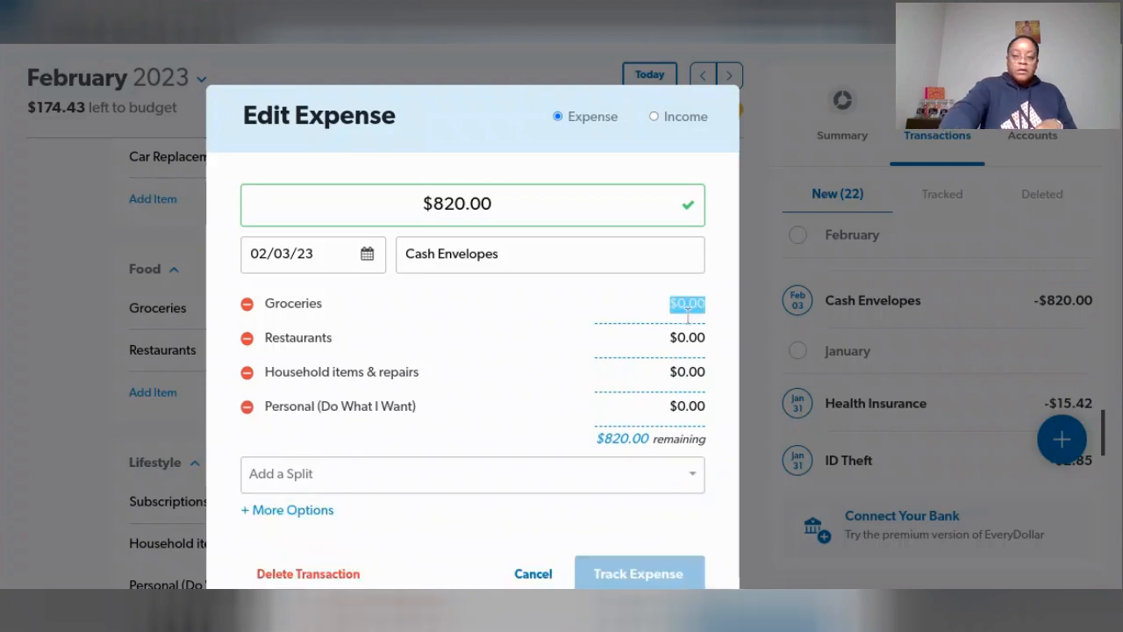
pyautogui.write('6')
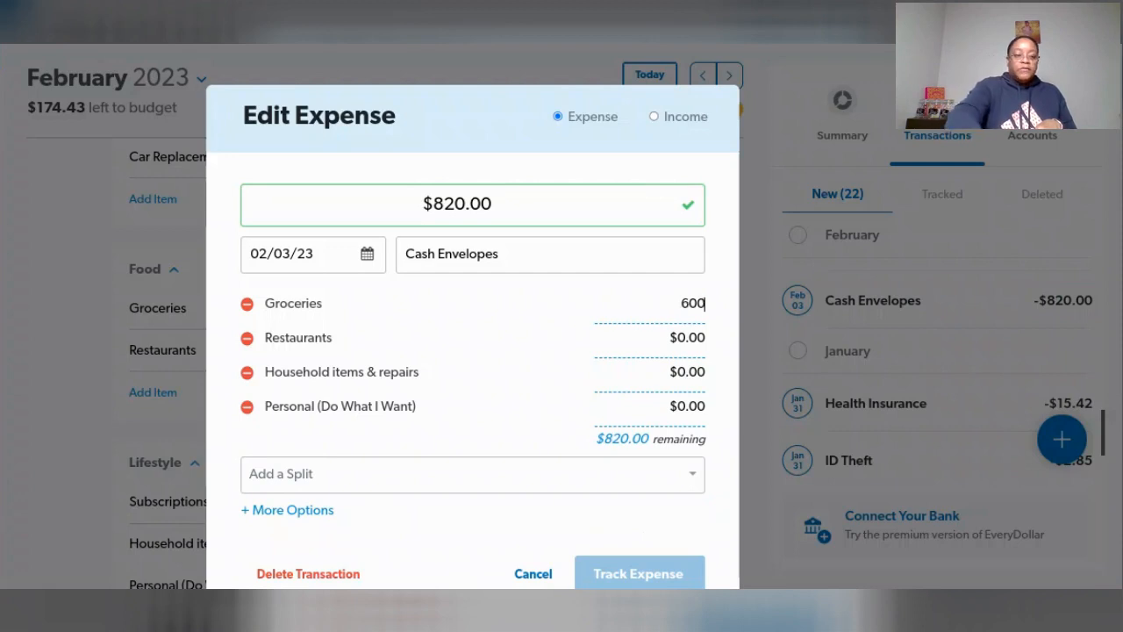
pyautogui.write('00')
pyautogui.press('Tab')
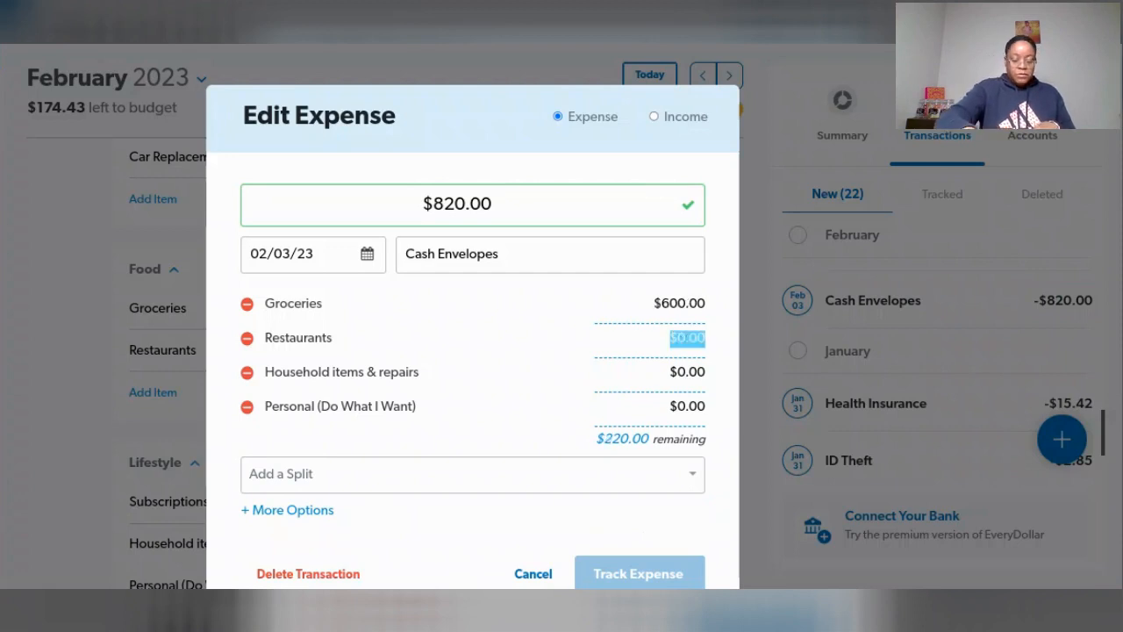
pyautogui.write('60')
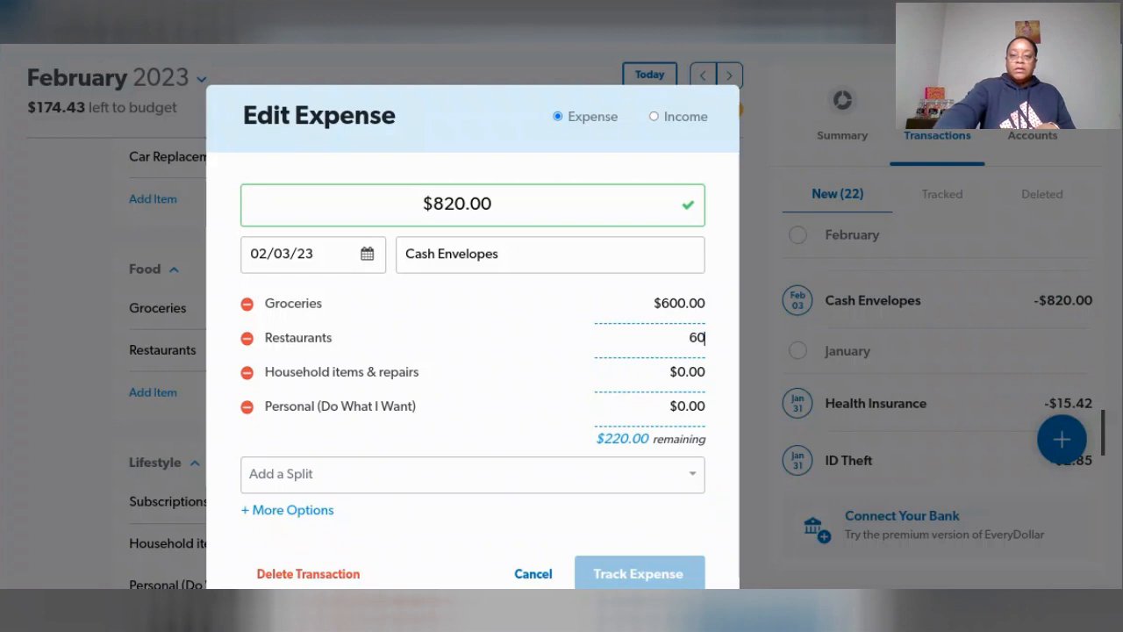
pyautogui.press('Tab')
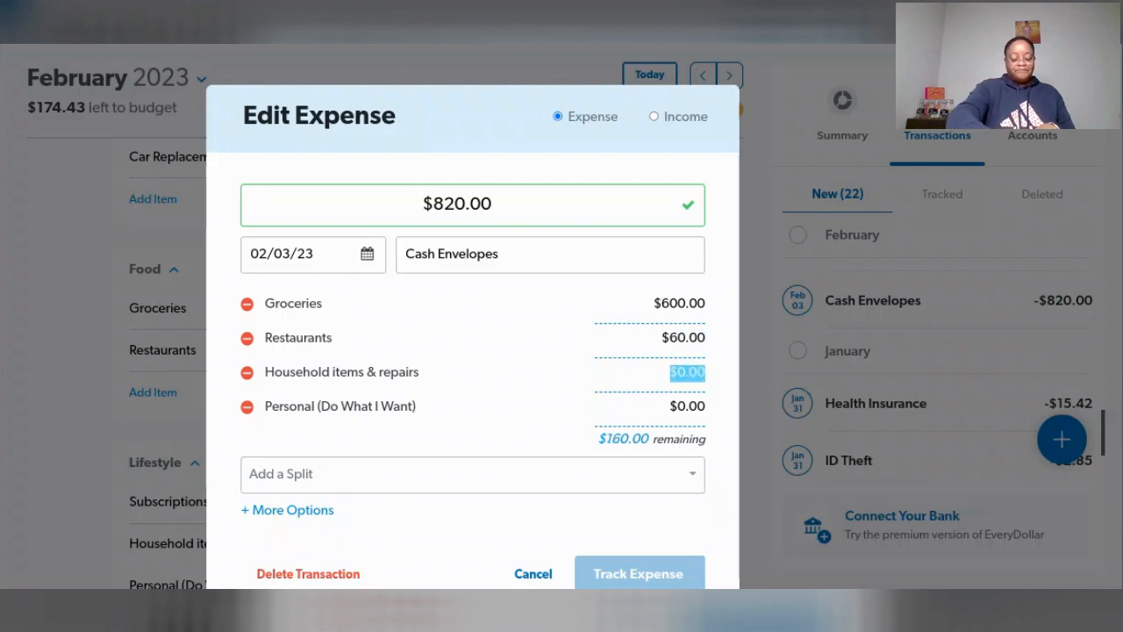
# - Allocate $80.00 each to Household items & repairs and Personal (Do What I Want), and track the split expense
pyautogui.write('8')
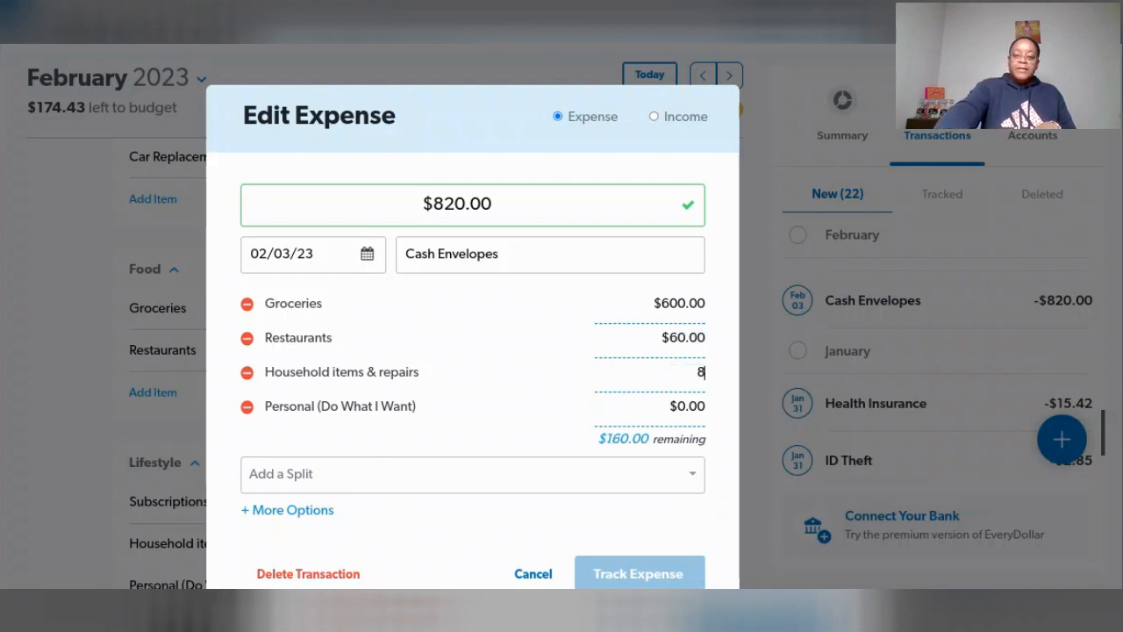
pyautogui.write('0')
pyautogui.press('Tab')
pyautogui.write('8')
pyautogui.press('Tab')
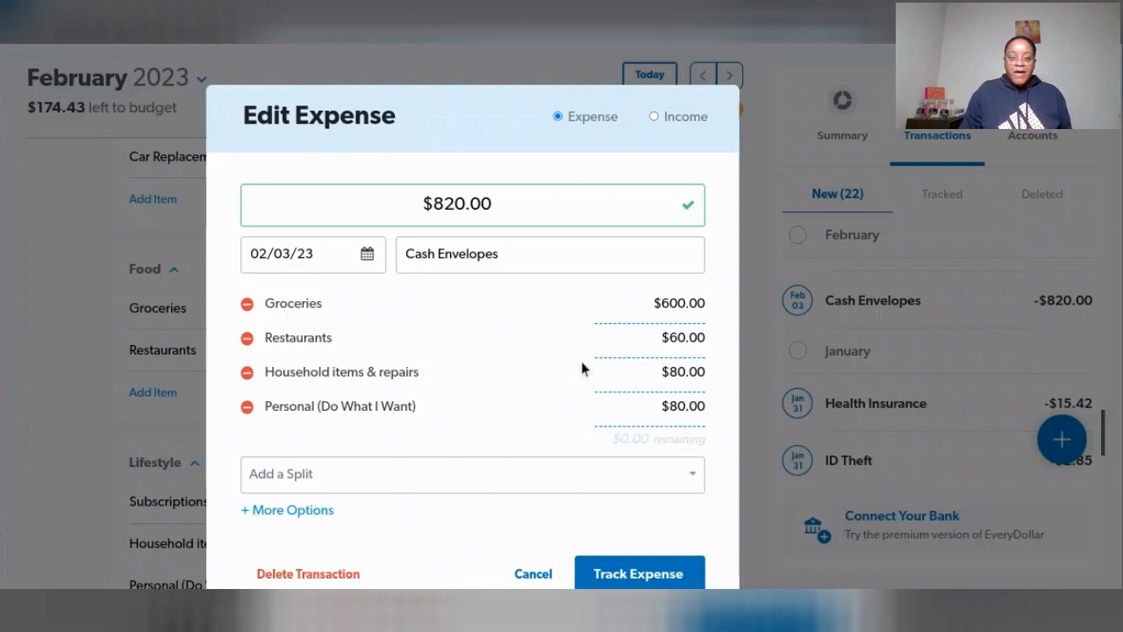
pyautogui.scroll(-2, 582, 368)
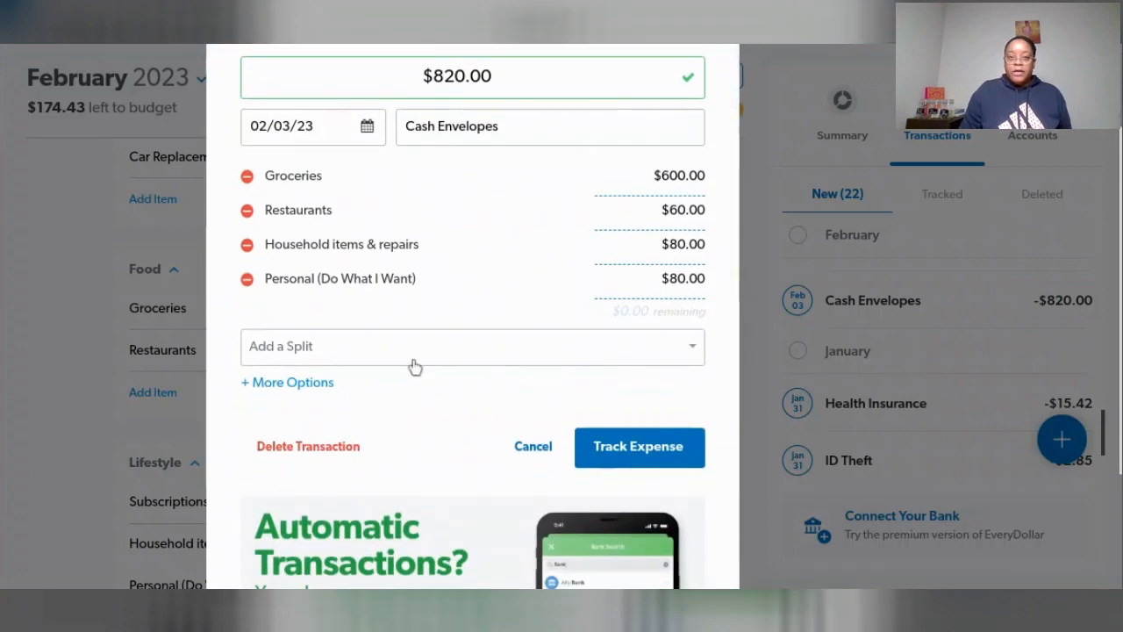
pyautogui.scroll(-1, 415, 366)
pyautogui.click(645, 418)
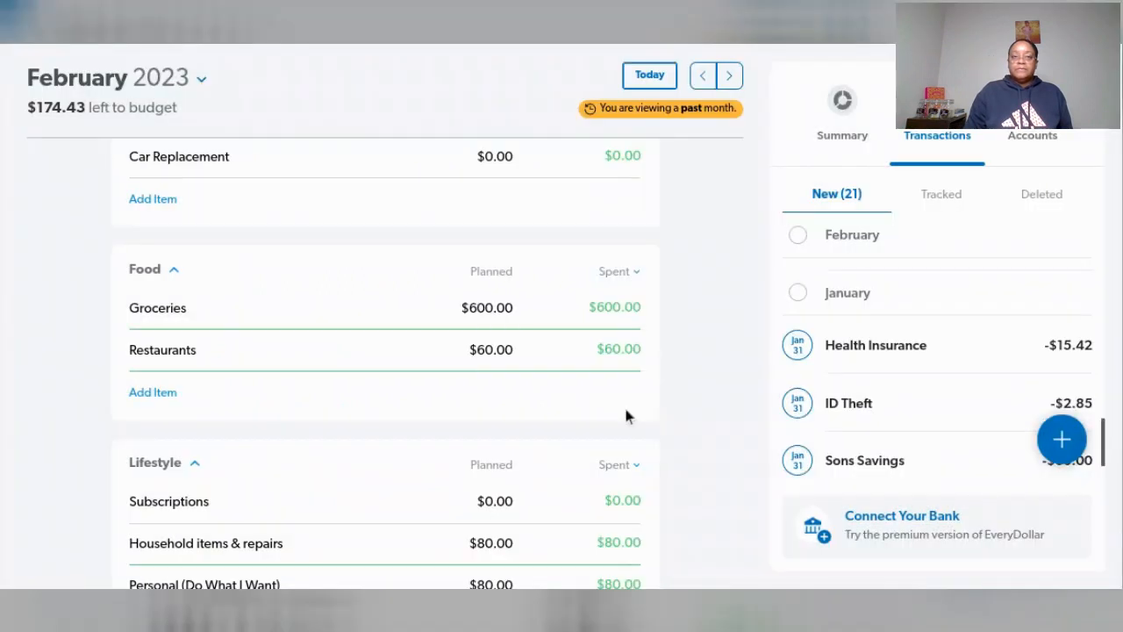
# - Assign the January 31 Sons Savings transaction and the other Sons Savings transaction to Kids Savings in Lifestyle
pyautogui.scroll(-3, 621, 402)
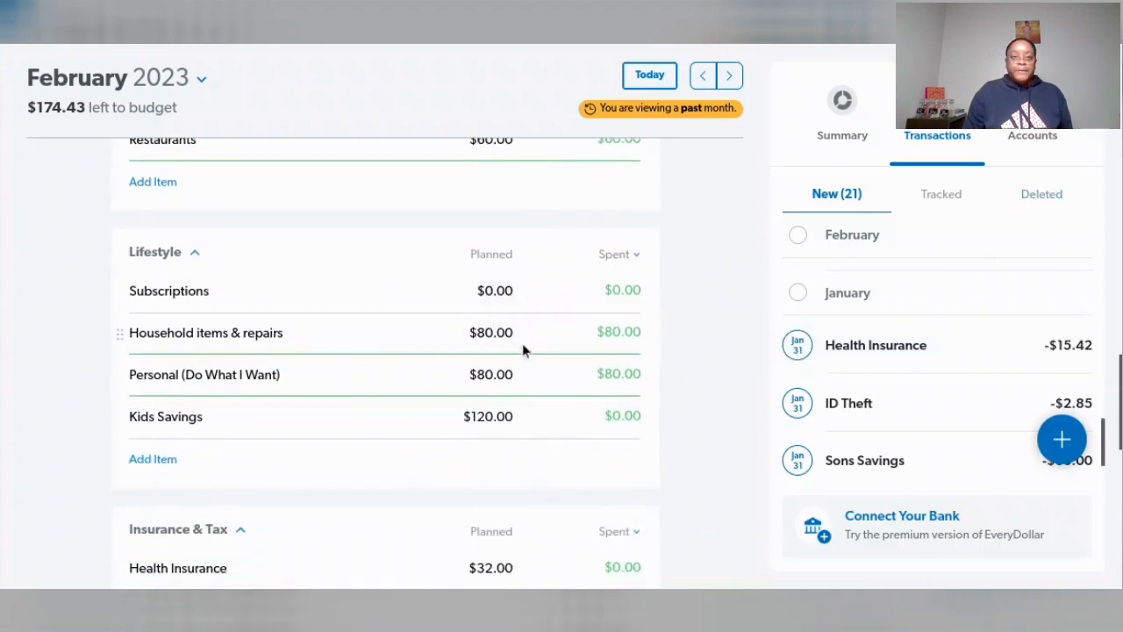
pyautogui.scroll(2, 523, 347)
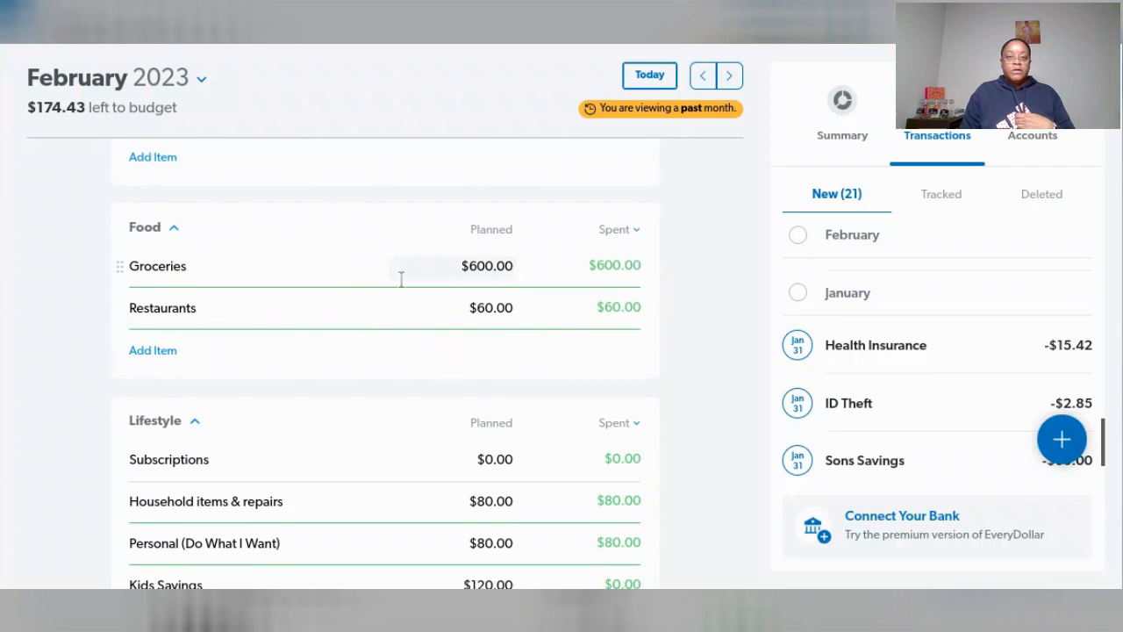
pyautogui.scroll(-2, 436, 379)
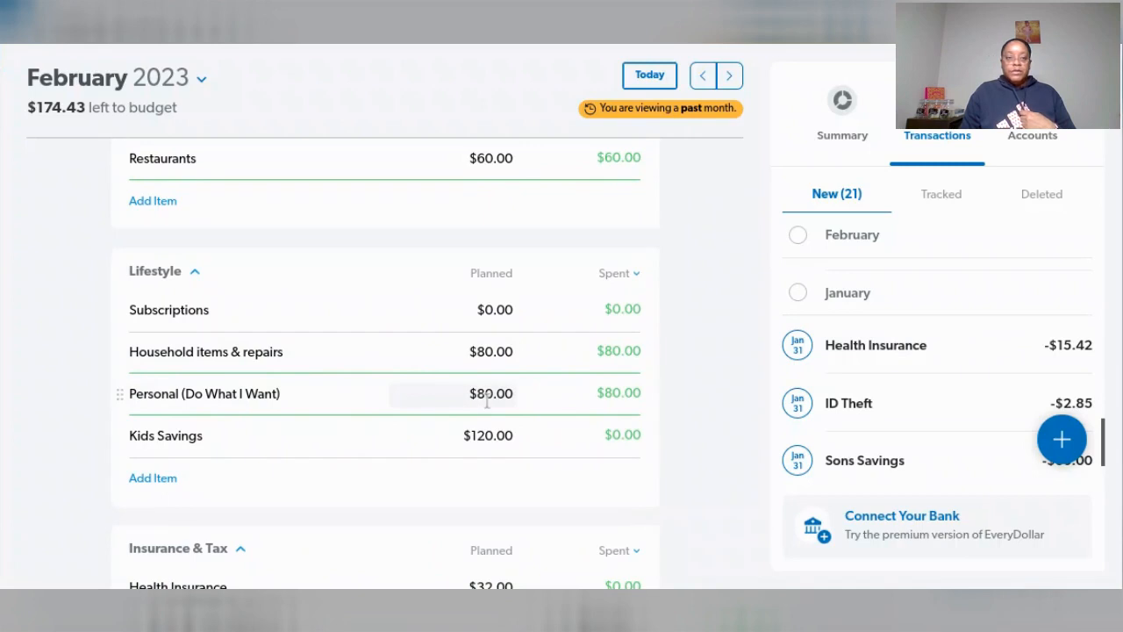
pyautogui.scroll(-1, 941, 354)
pyautogui.moveTo(912, 380); pyautogui.dragTo(523, 445)
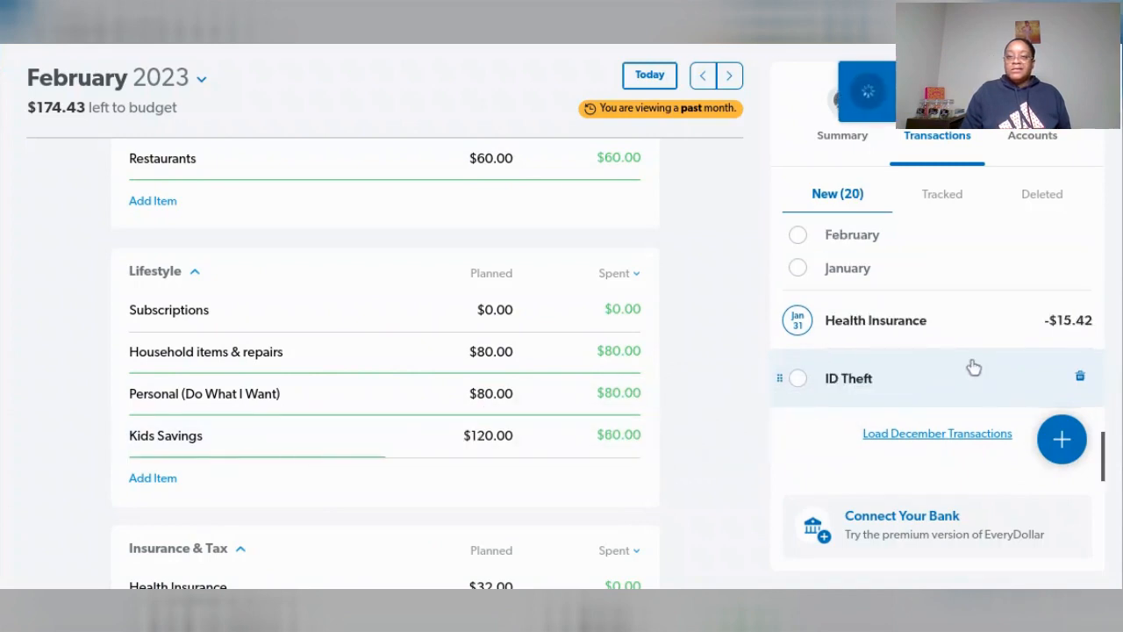
pyautogui.scroll(1, 974, 366)
pyautogui.moveTo(943, 370); pyautogui.dragTo(516, 440)
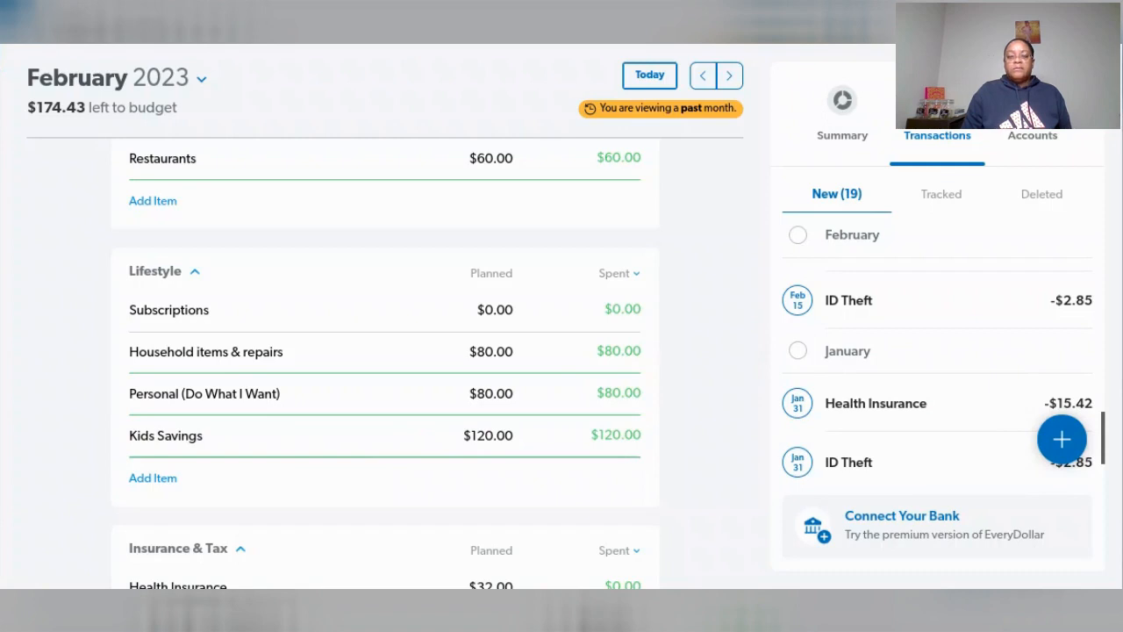
pyautogui.scroll(-1, 670, 361)
pyautogui.scroll(-1, 671, 362)
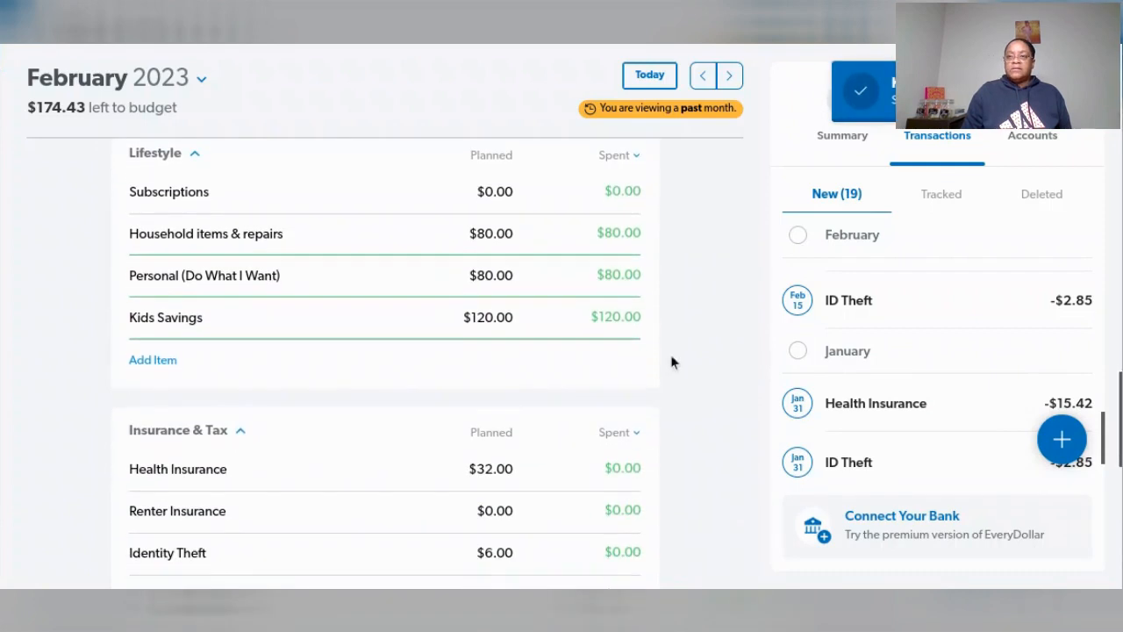
# - Assign the February 15 ID Theft transaction to Health Insurance in the Insurance & Tax group
pyautogui.scroll(-1, 671, 361)
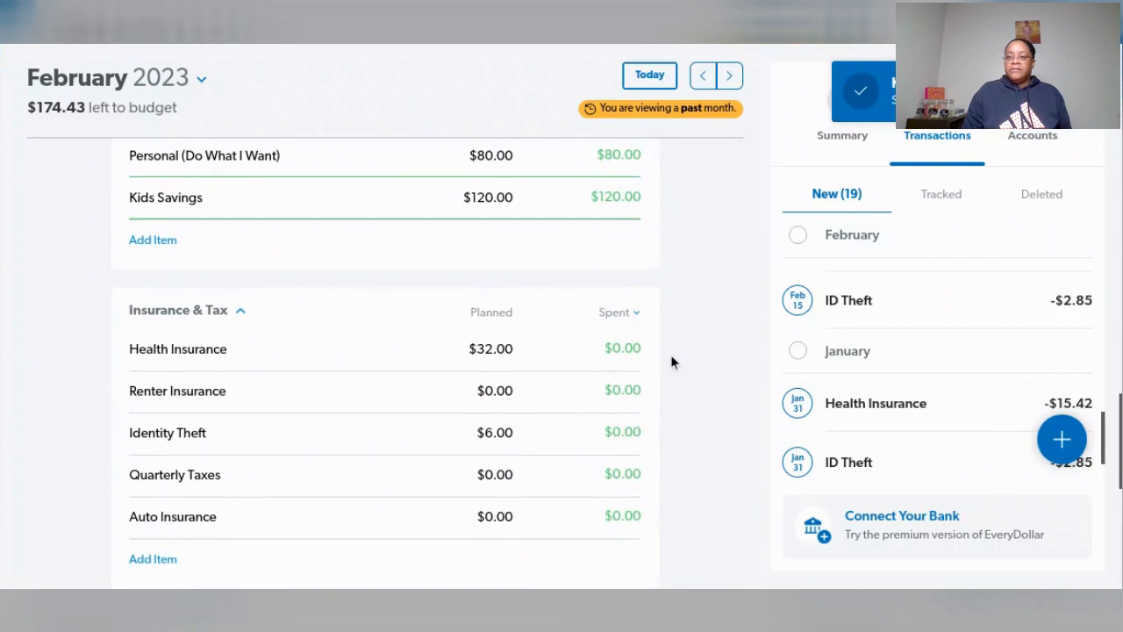
pyautogui.moveTo(942, 321); pyautogui.dragTo(509, 328)
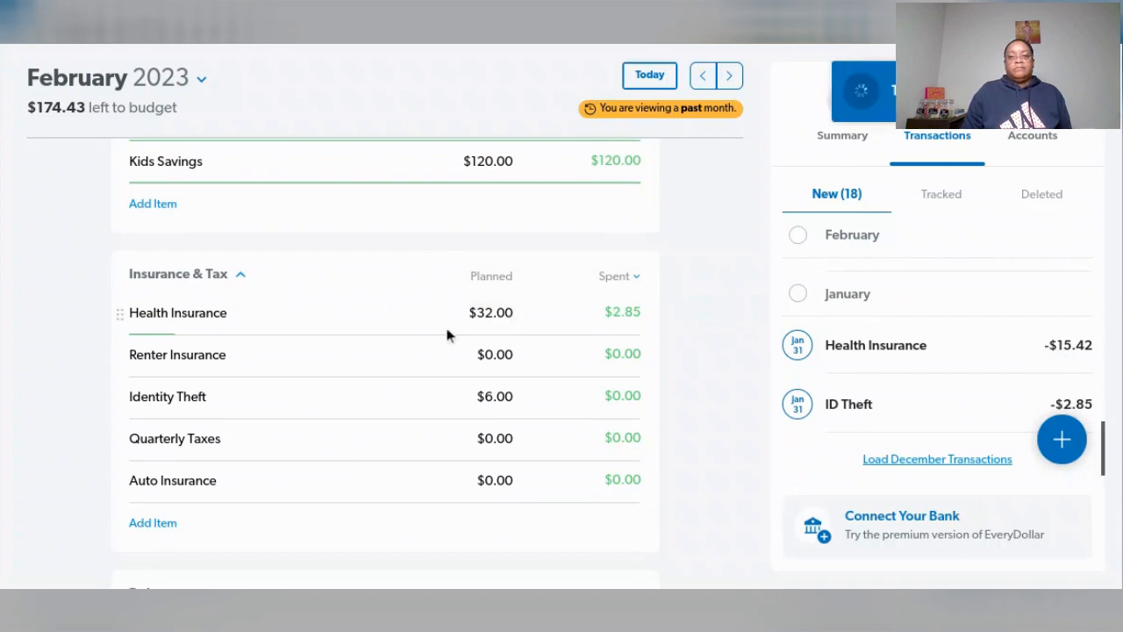
# - Open the ID Theft transaction tracked under Health Insurance and remove Health Insurance as its budget item
pyautogui.click(390, 325)
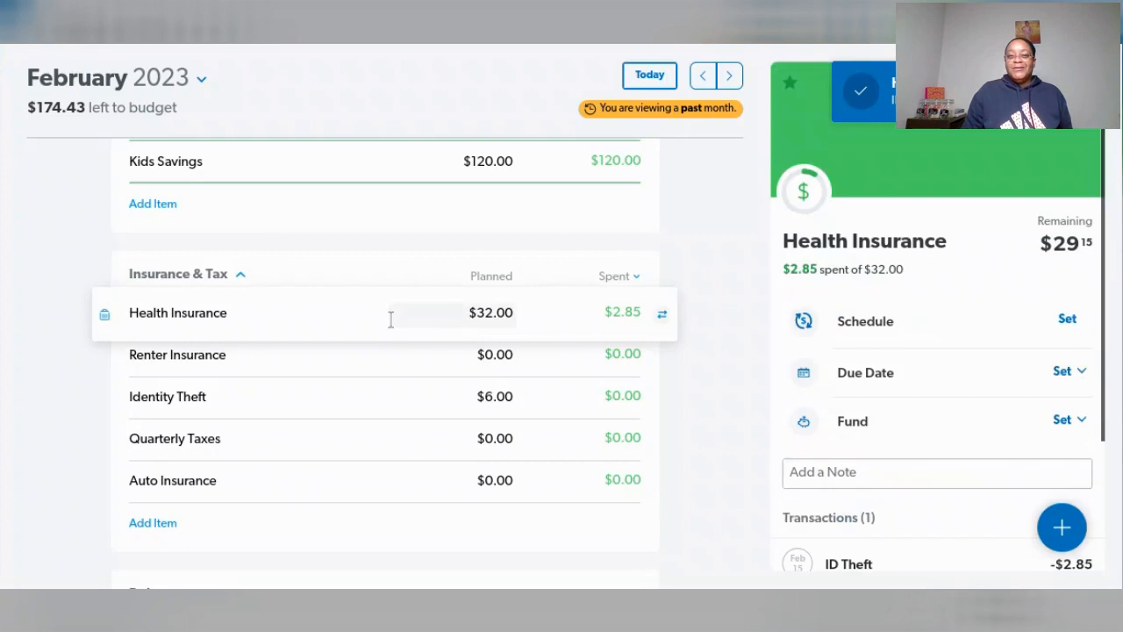
pyautogui.scroll(-3, 921, 390)
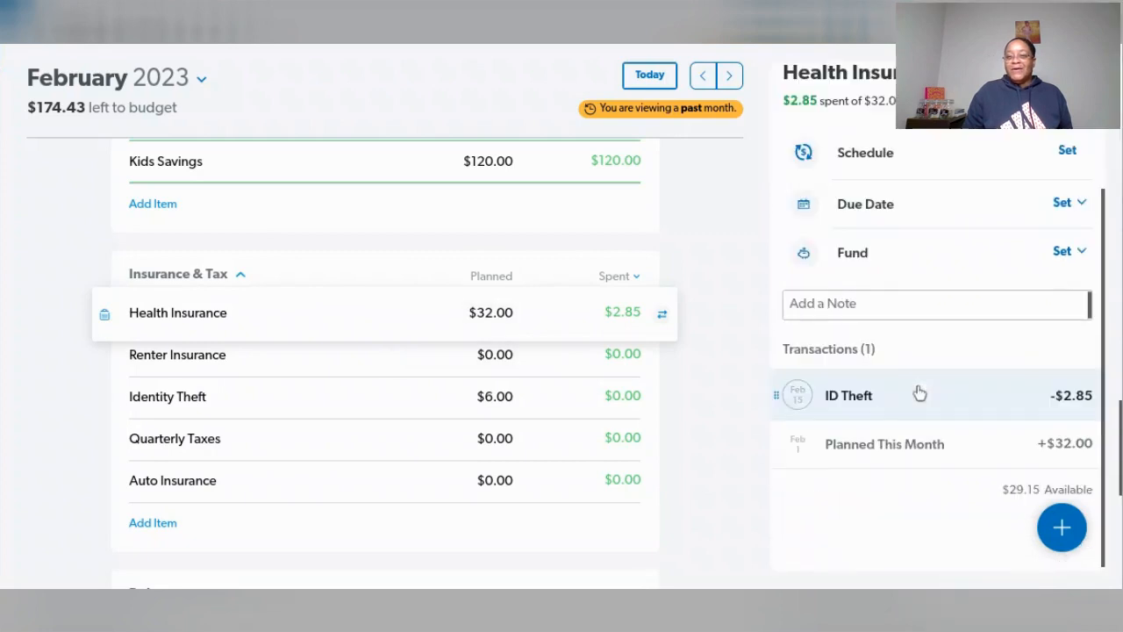
pyautogui.click(865, 401)
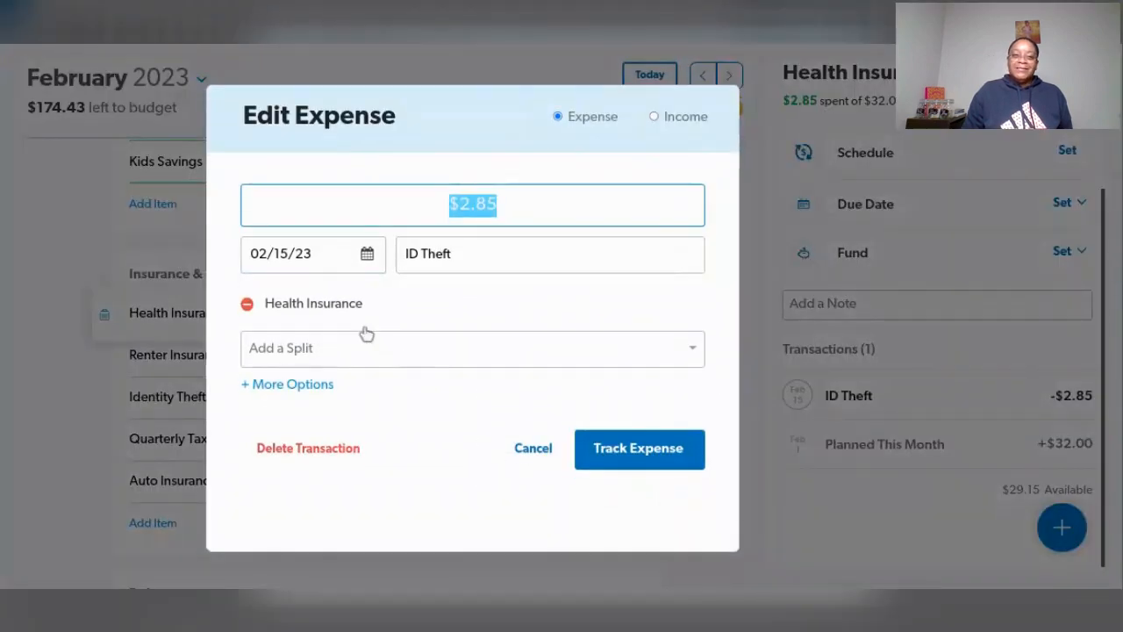
pyautogui.click(252, 306)
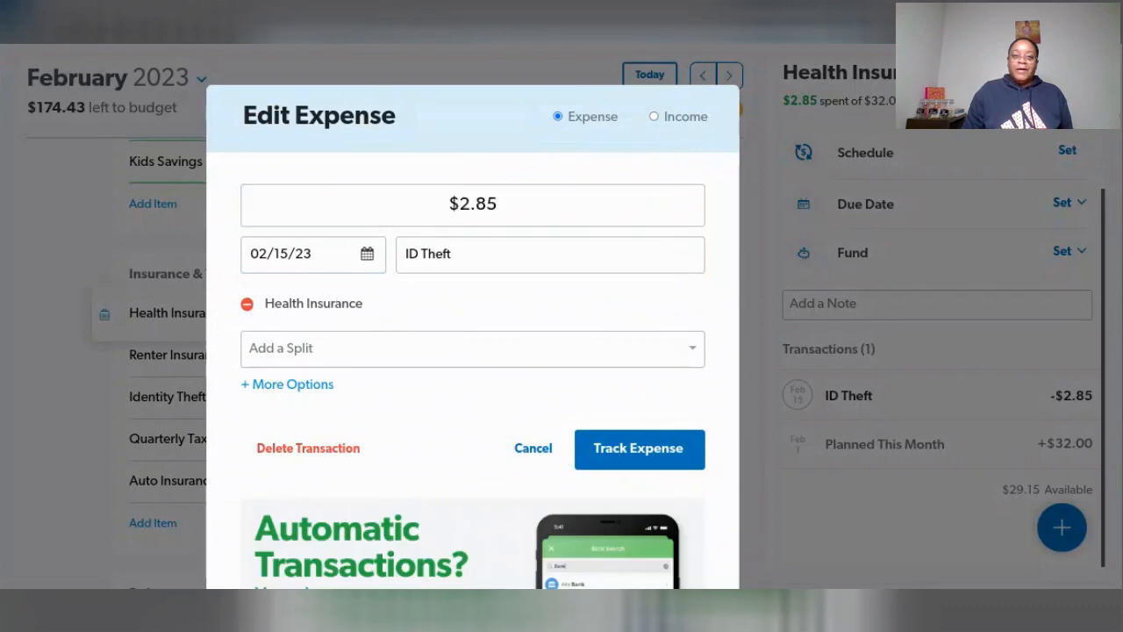
pyautogui.click(248, 307)
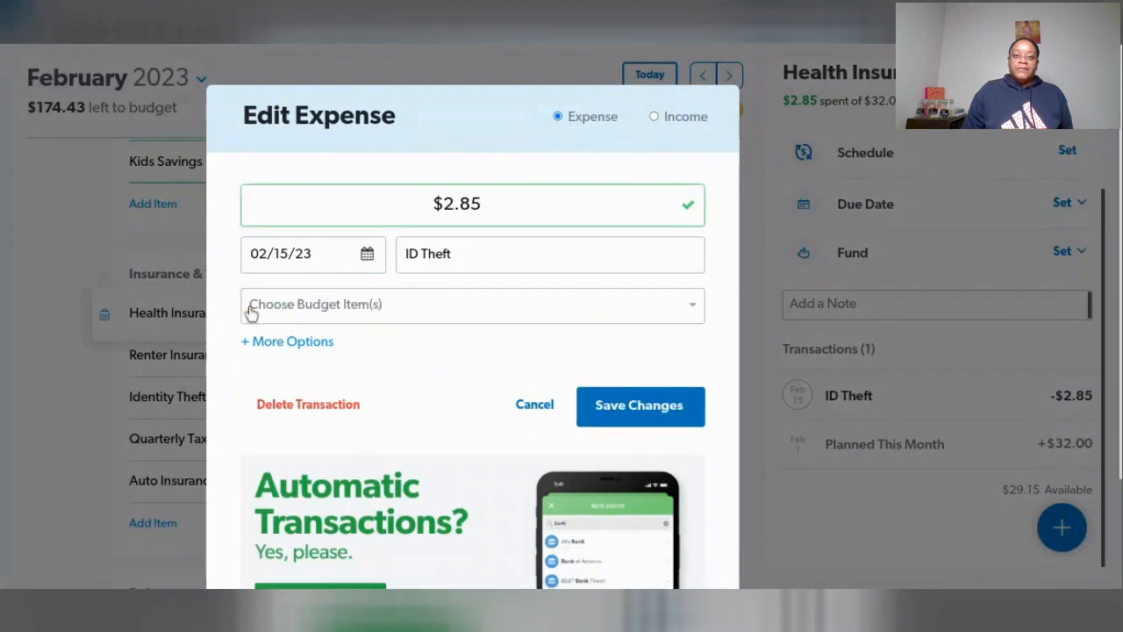
# - Choose Identity Theft as the budget item for the ID Theft expense and track it
pyautogui.click(687, 307)
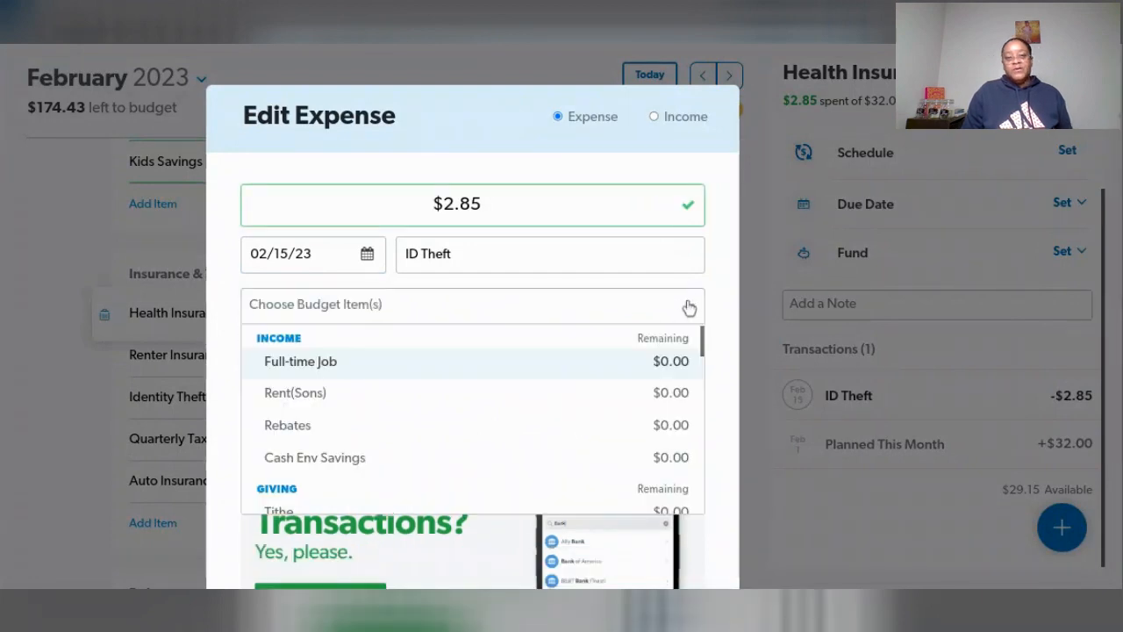
pyautogui.scroll(-3, 524, 376)
pyautogui.scroll(-5, 527, 377)
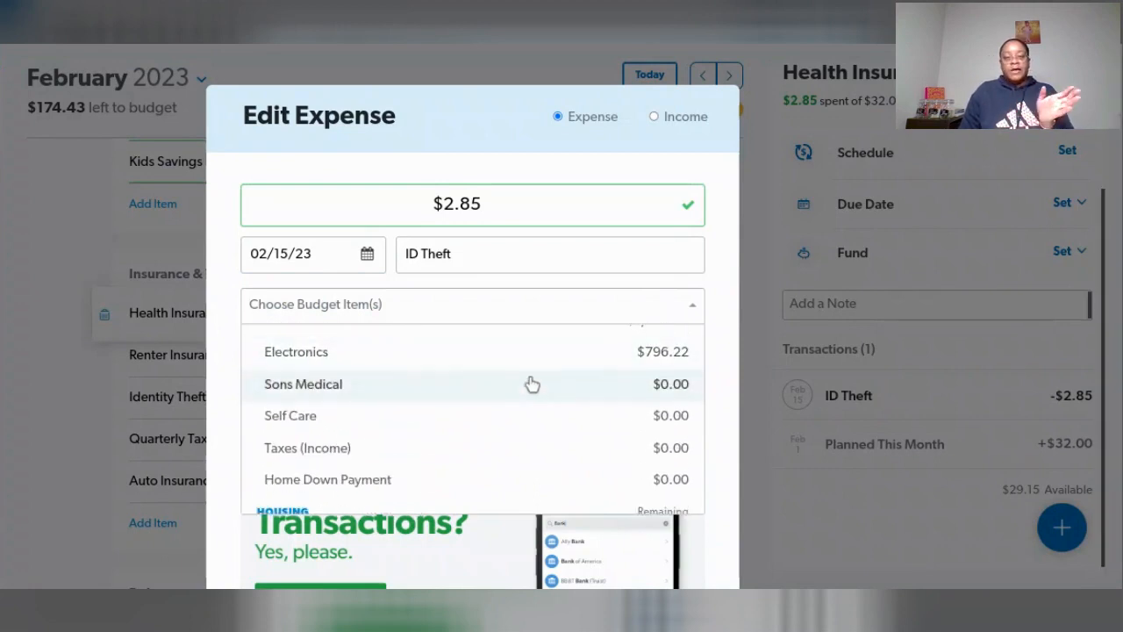
pyautogui.scroll(-1, 532, 383)
pyautogui.scroll(-5, 531, 383)
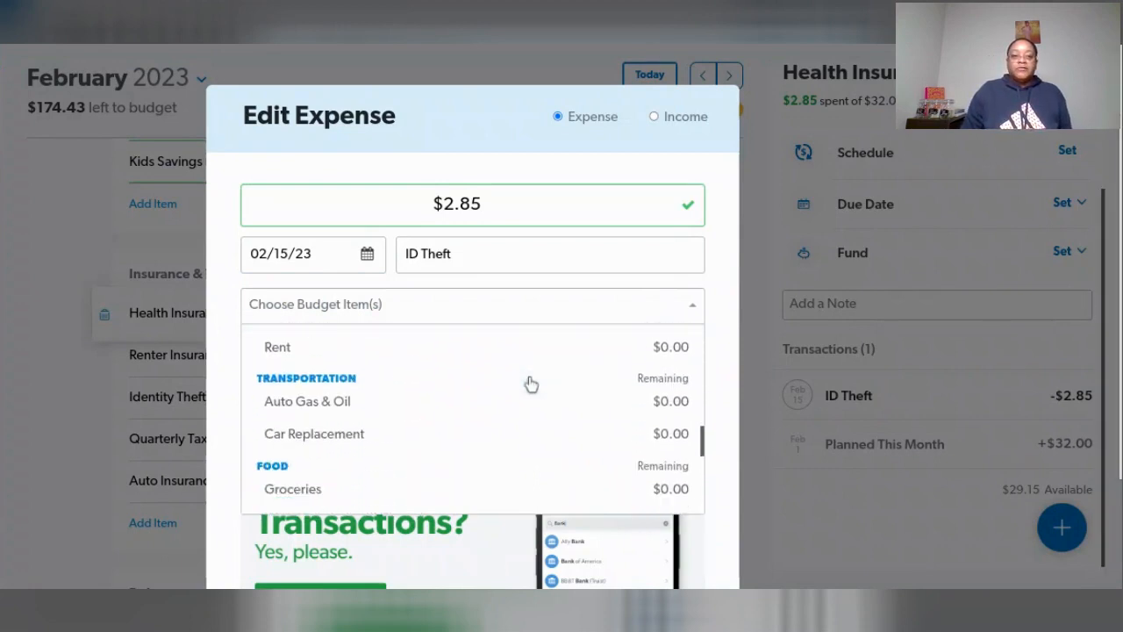
pyautogui.scroll(-4, 530, 383)
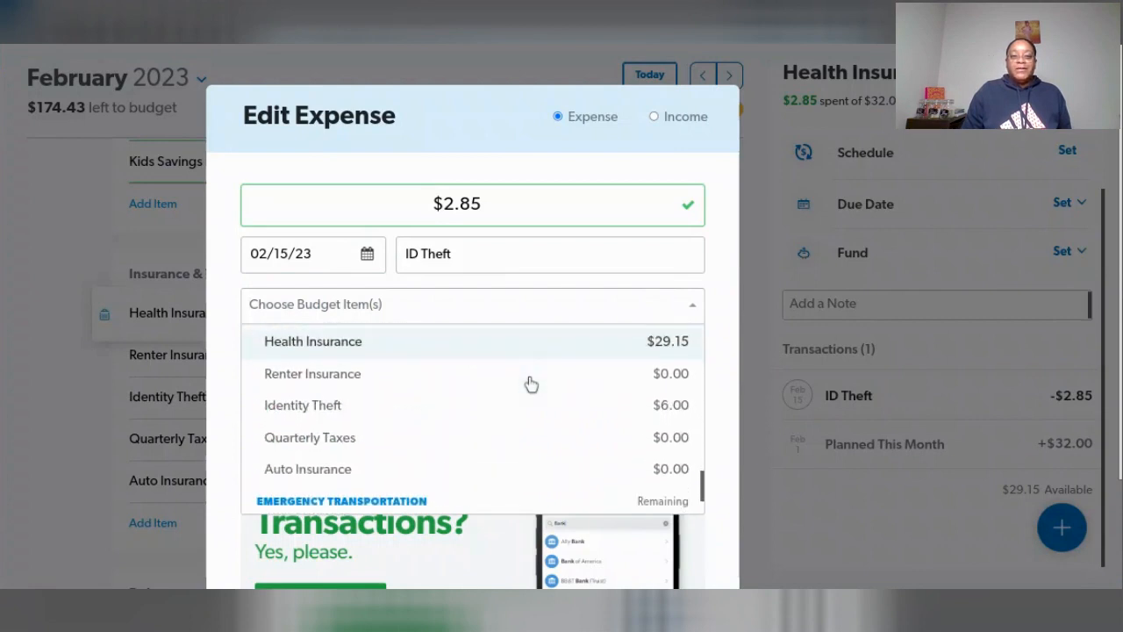
pyautogui.click(290, 409)
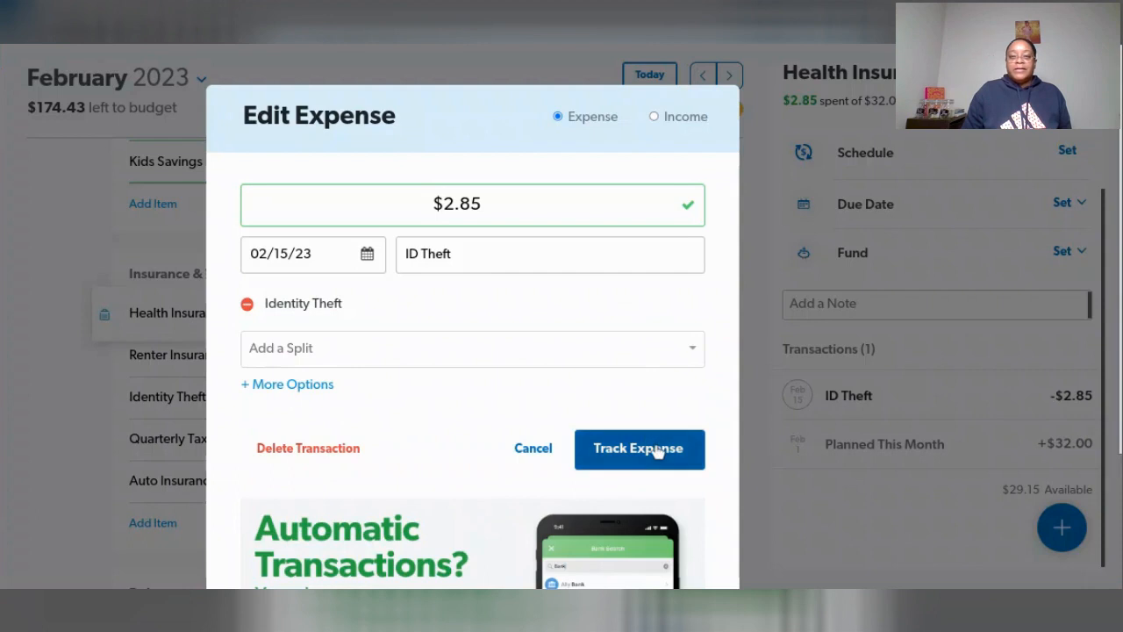
pyautogui.click(656, 451)
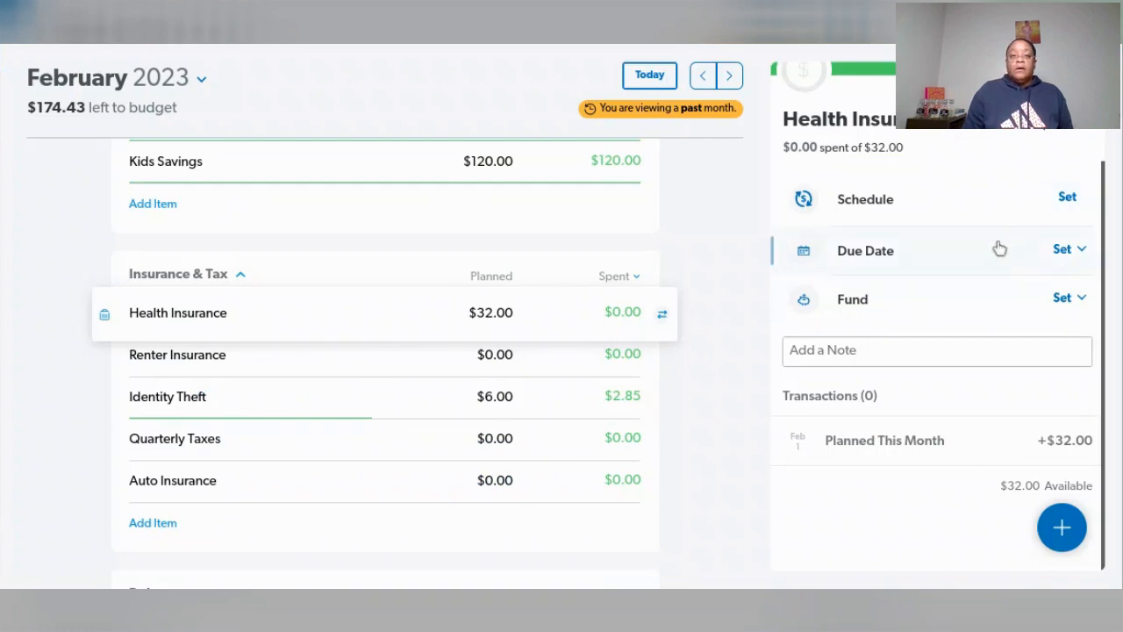
# - Assign the January 31 and February 15 Health Insurance transactions to Health Insurance, and the January 31 ID Theft transaction to Identity Theft
pyautogui.scroll(1, 855, 331)
pyautogui.scroll(3, 852, 324)
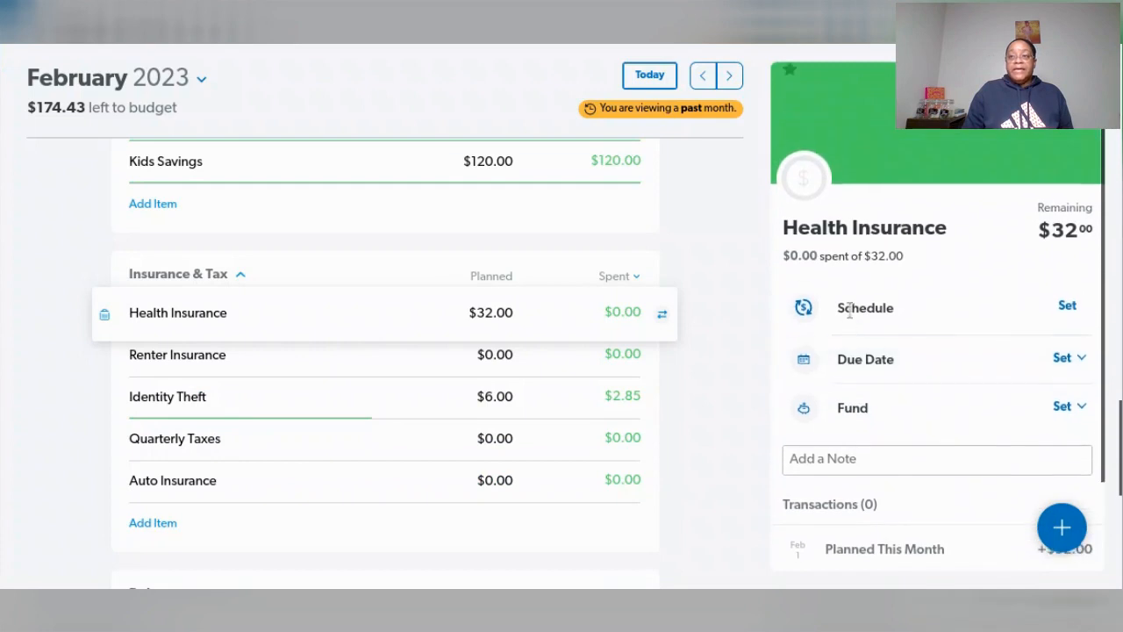
pyautogui.click(1083, 80)
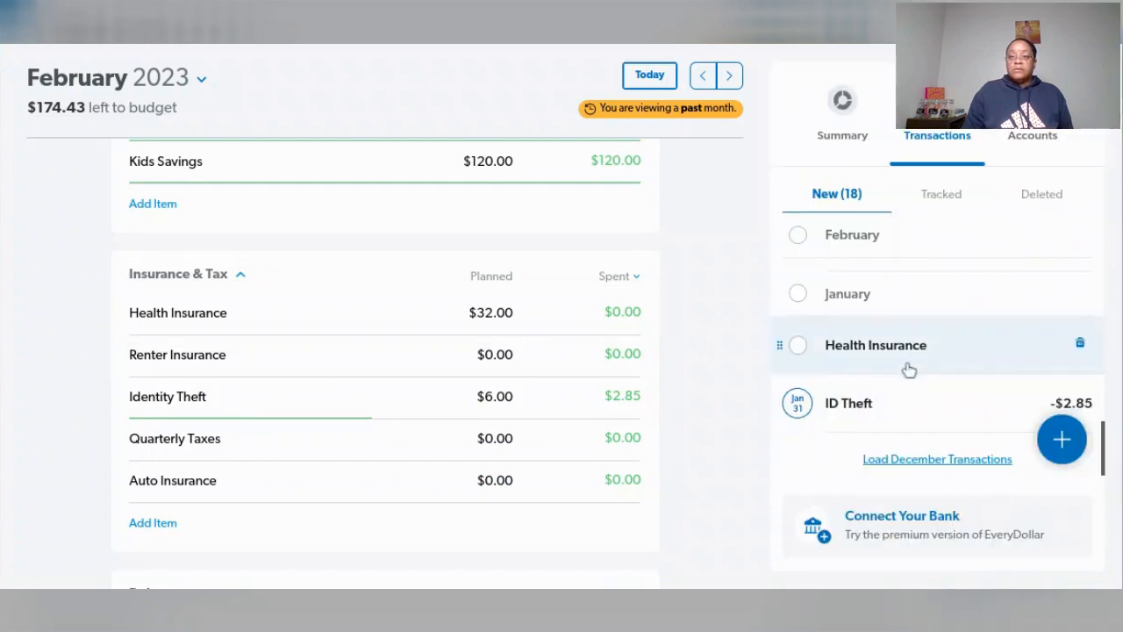
pyautogui.moveTo(919, 353)
pyautogui.mouseDown()
pyautogui.moveTo(703, 344)
pyautogui.moveTo(457, 313)
pyautogui.mouseUp()
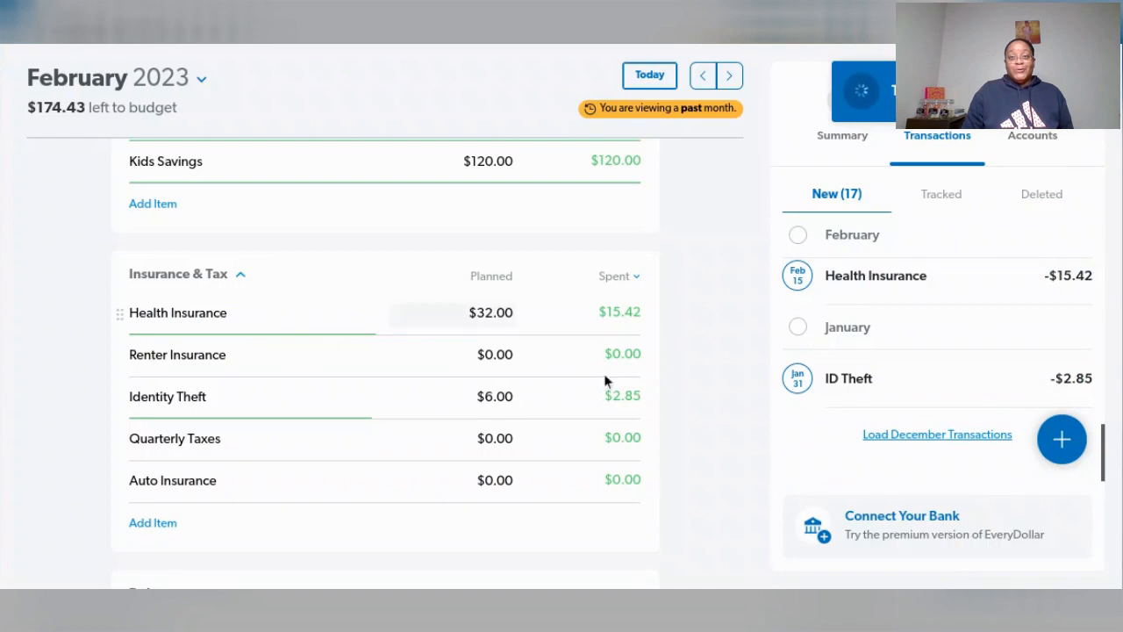
pyautogui.moveTo(886, 387)
pyautogui.mouseDown()
pyautogui.moveTo(876, 358)
pyautogui.moveTo(784, 359)
pyautogui.moveTo(559, 395)
pyautogui.moveTo(485, 389)
pyautogui.mouseUp()
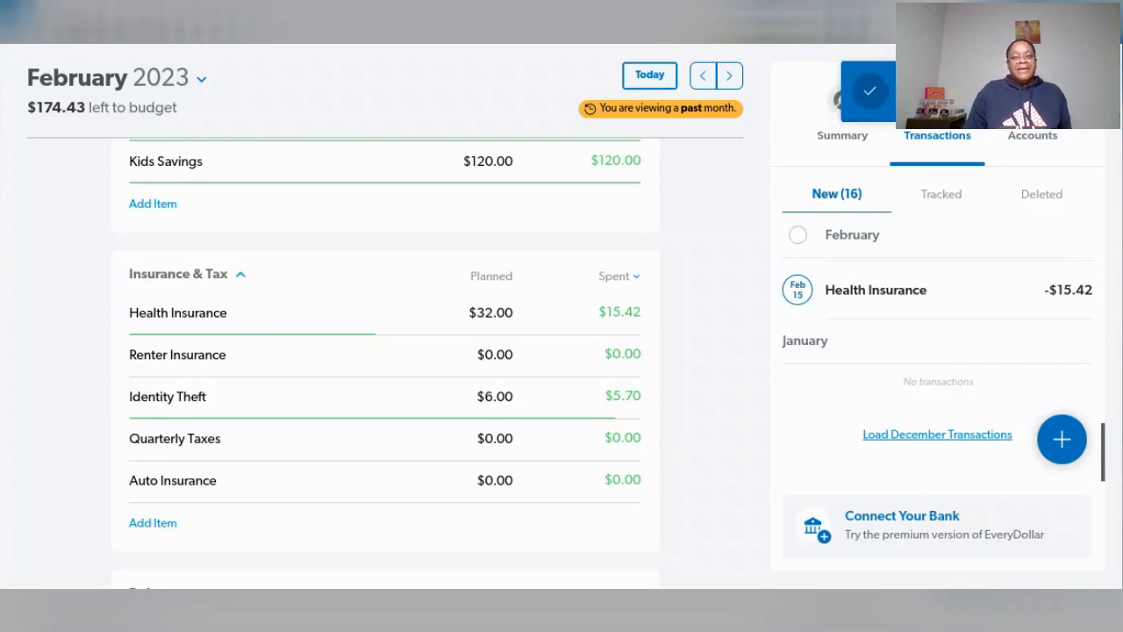
pyautogui.moveTo(985, 306); pyautogui.dragTo(688, 307)
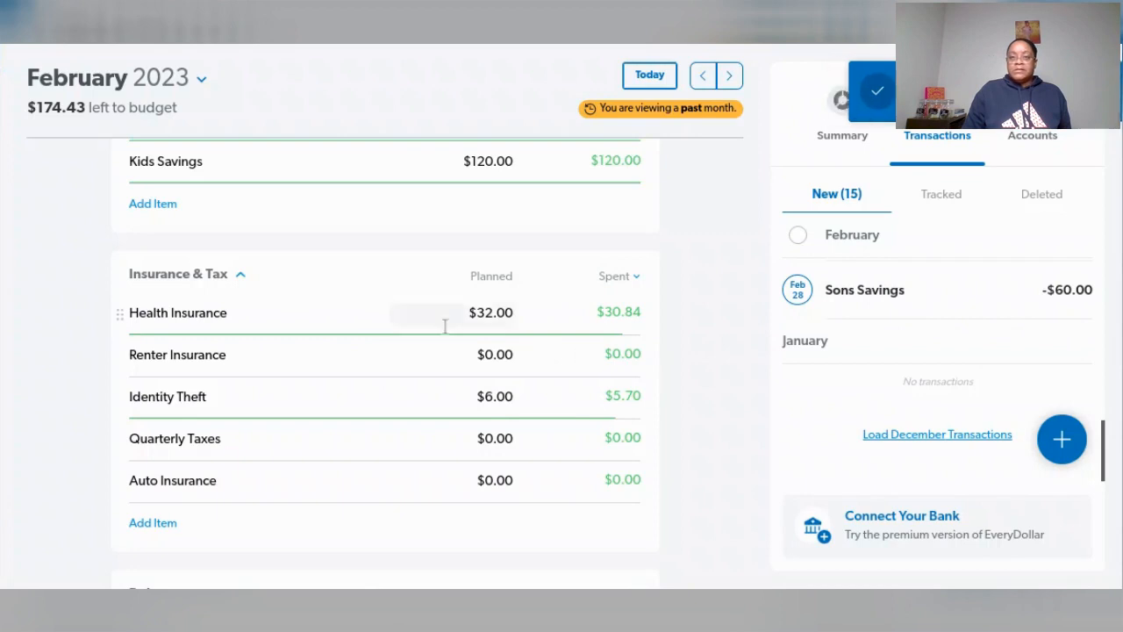
# - Set the planned amount for Health Insurance to $30.84
pyautogui.click(488, 309)
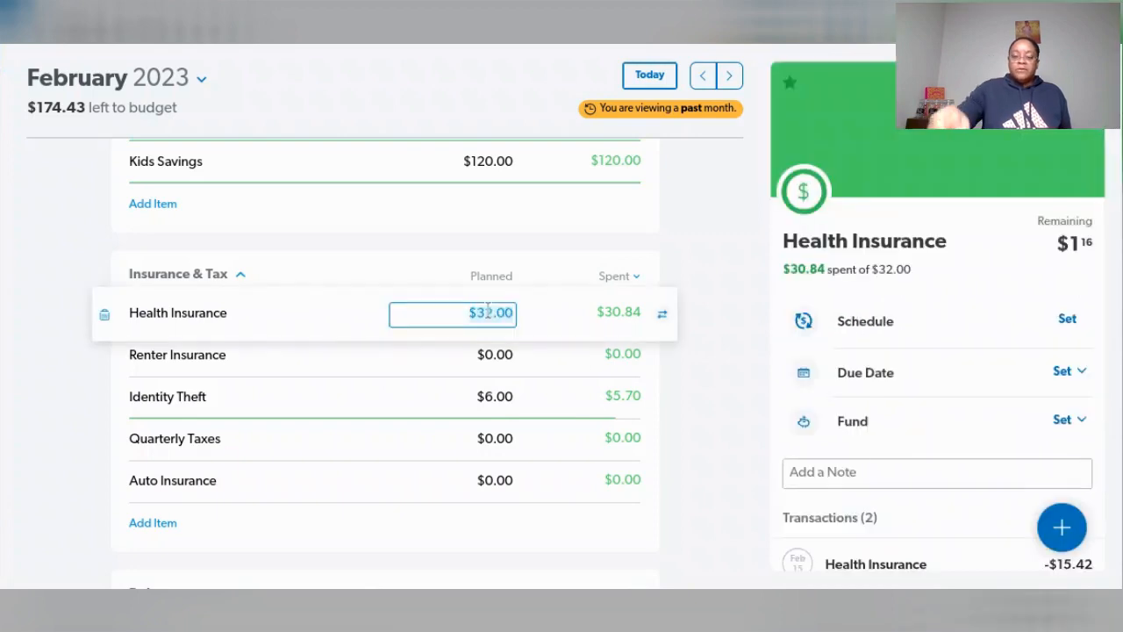
pyautogui.press('BackSpace')
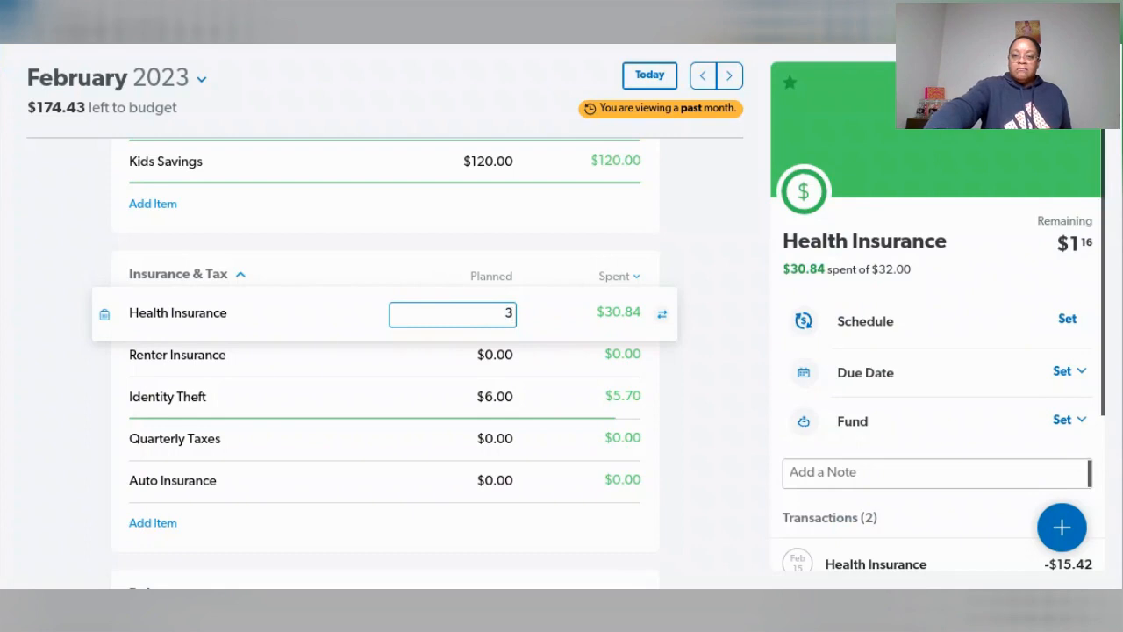
pyautogui.write('30.')
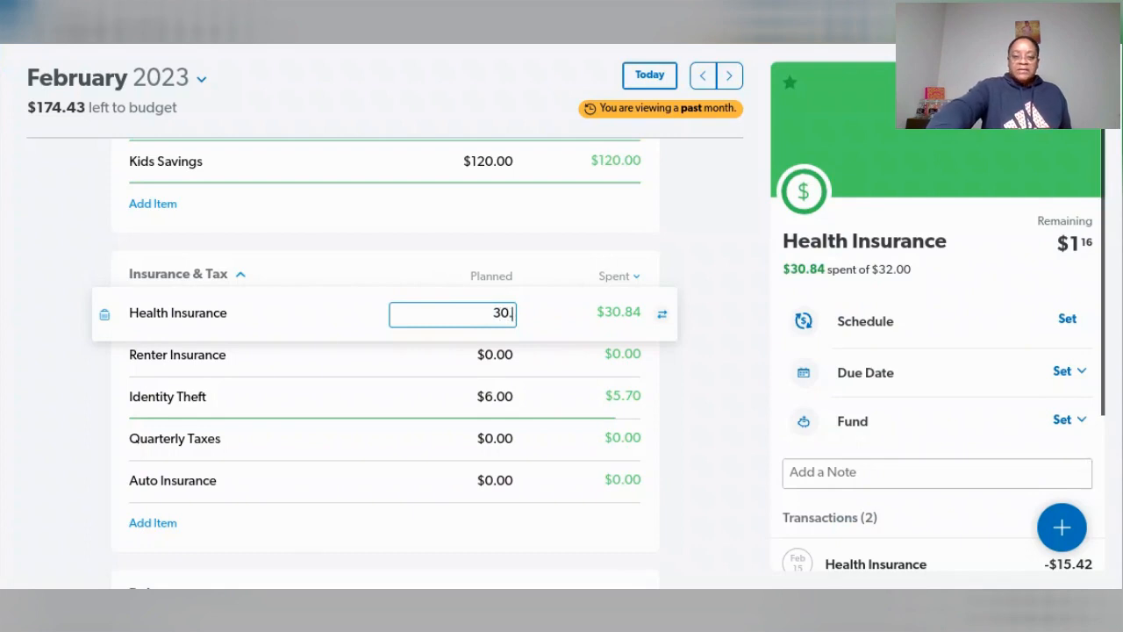
pyautogui.write('84')
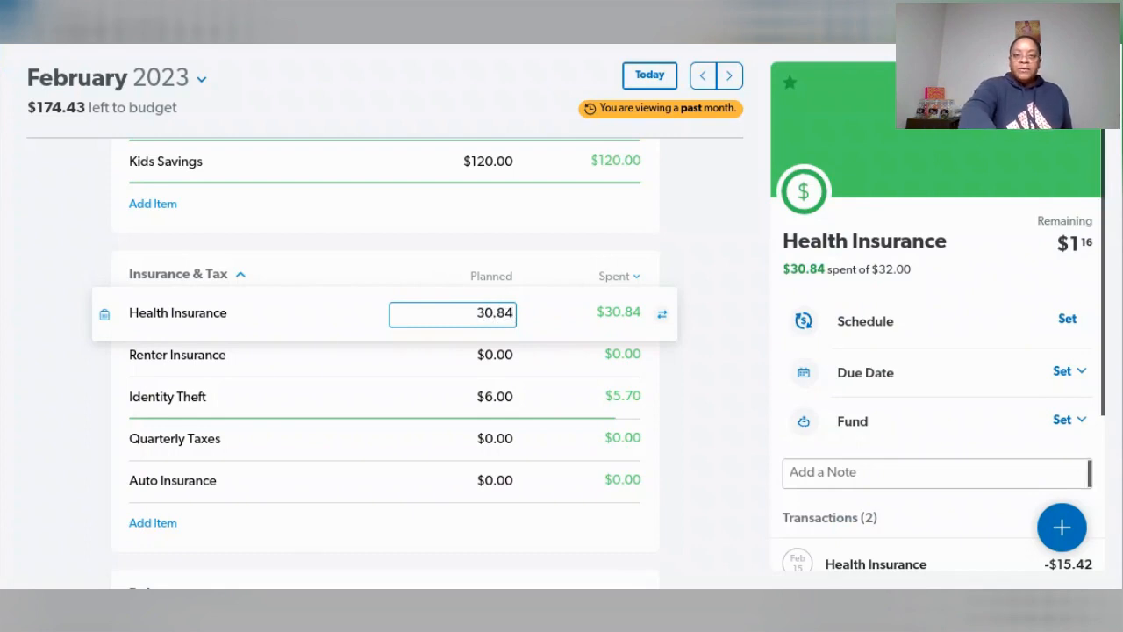
pyautogui.press('Tab')
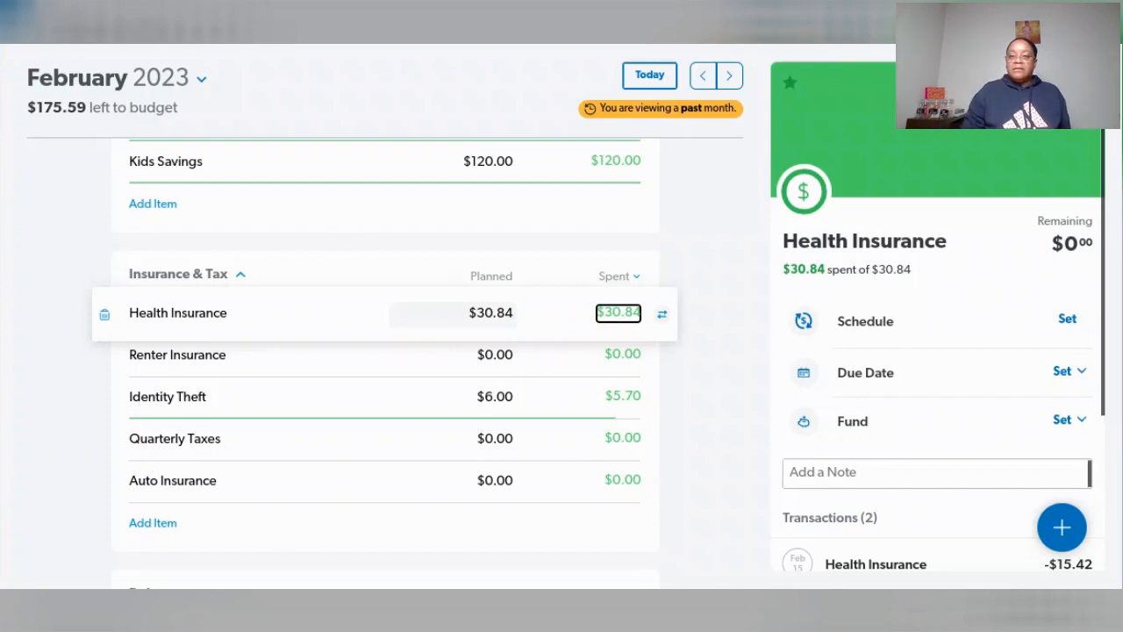
# - Set the planned amount for Identity Theft to $5.70 and return to the list of new transactions
pyautogui.click(494, 396)
pyautogui.write('5.70')
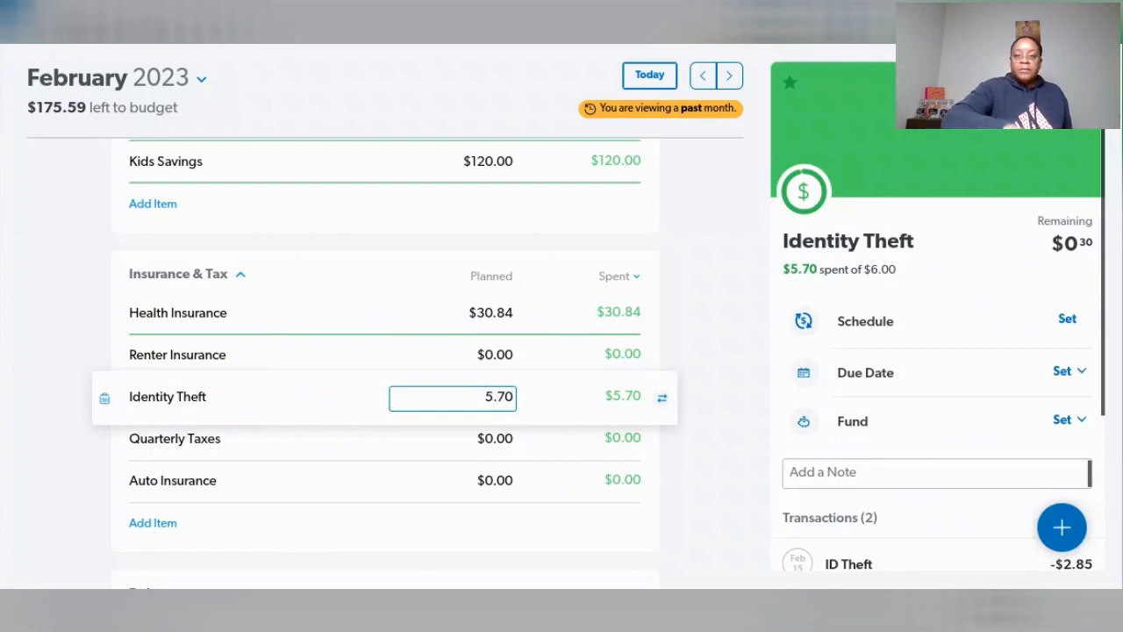
pyautogui.press('Tab')
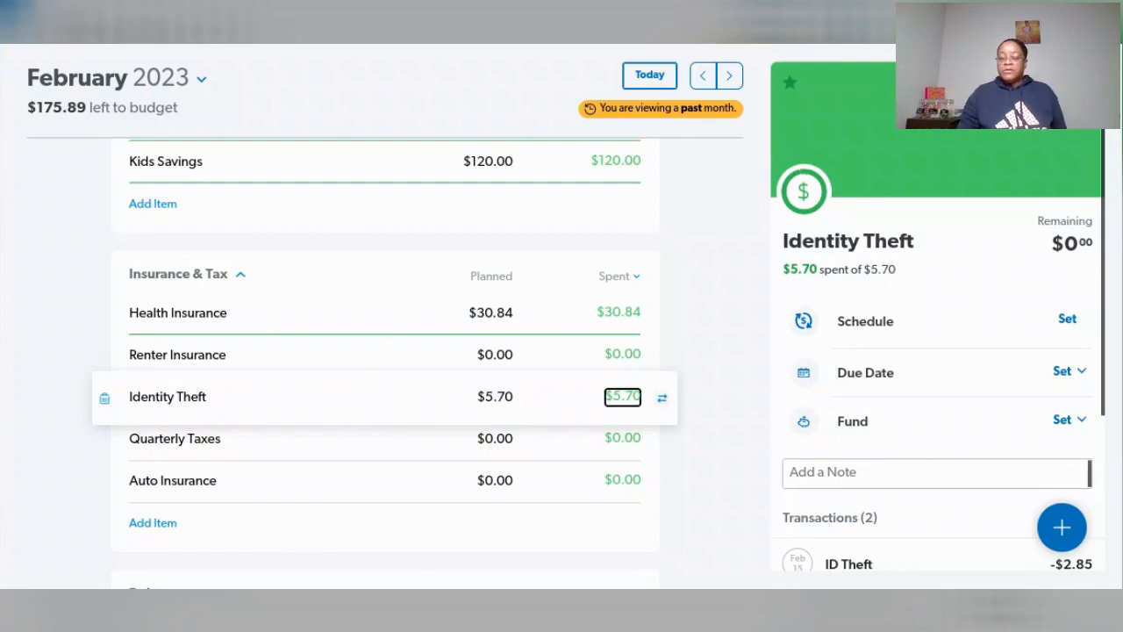
pyautogui.scroll(-3, 429, 388)
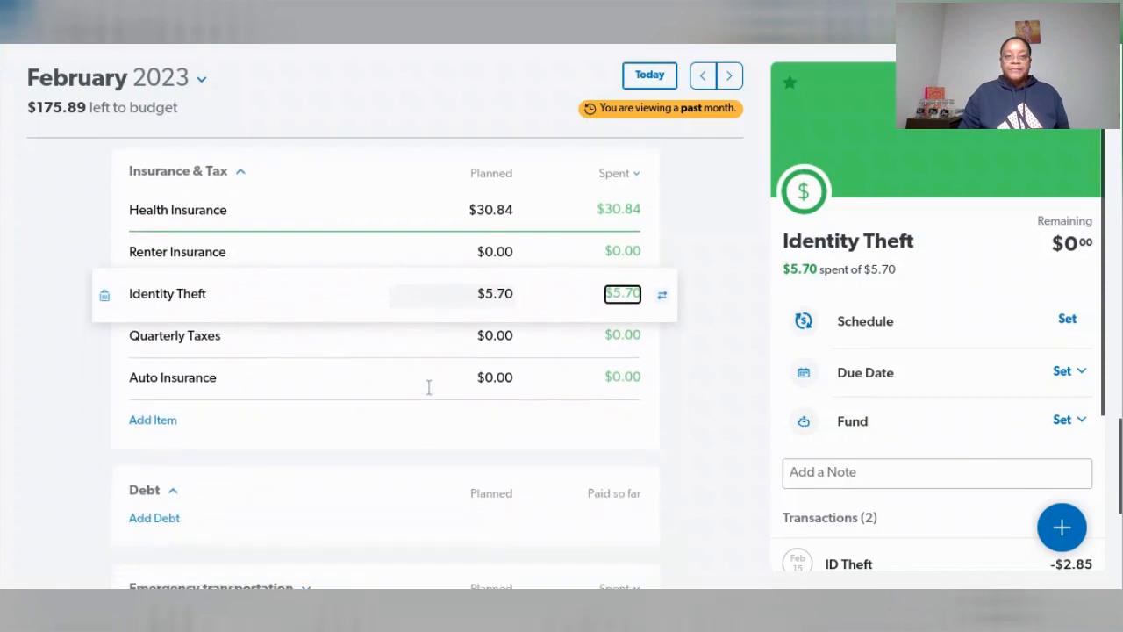
pyautogui.click(1119, 167)
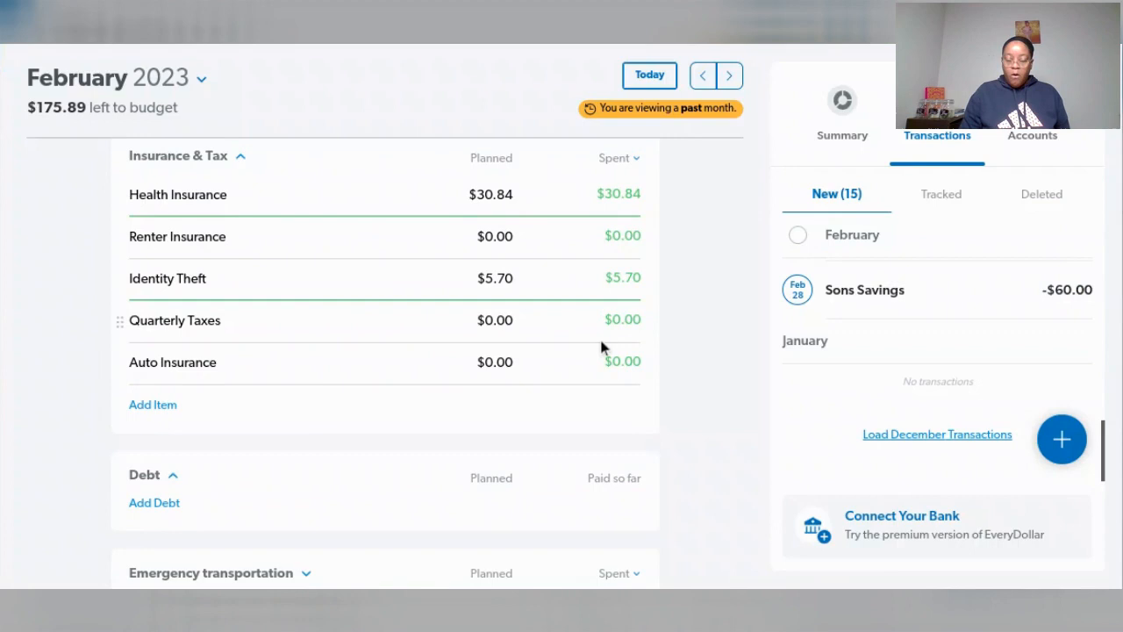
# - Review the remaining untracked February and March transactions against the Insurance & Tax budget lines
pyautogui.scroll(-2, 601, 349)
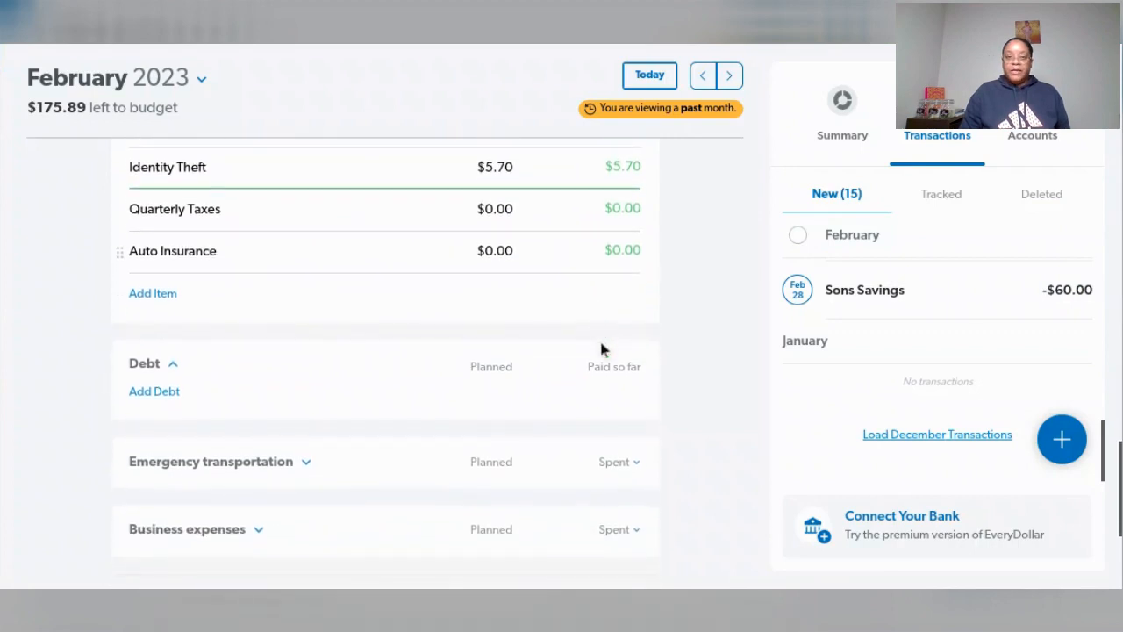
pyautogui.scroll(2, 601, 349)
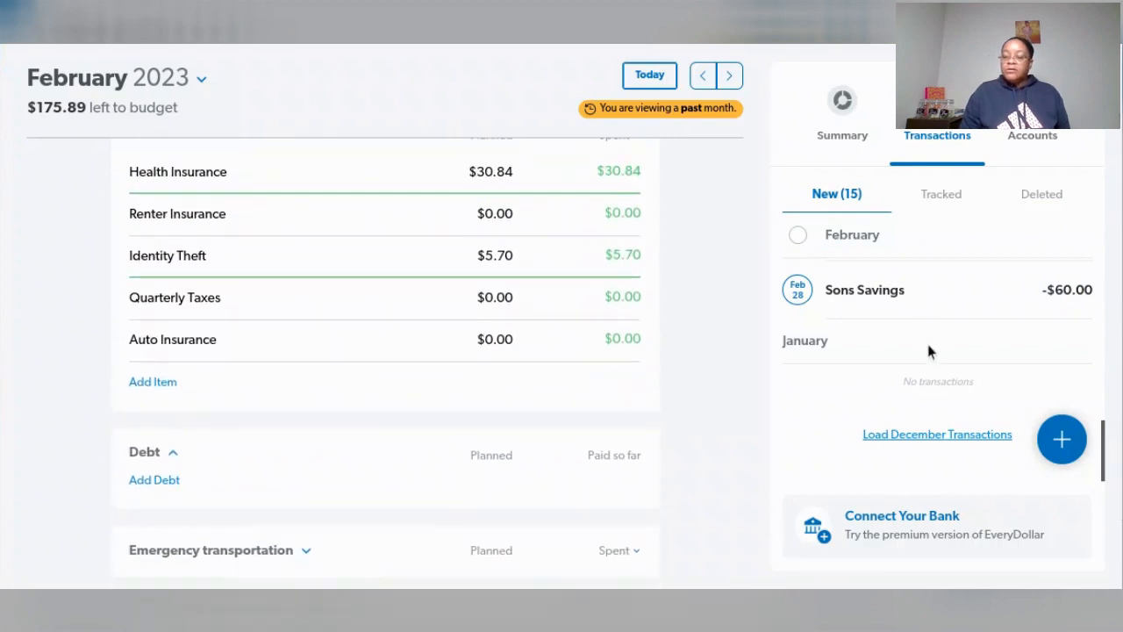
pyautogui.scroll(1, 930, 351)
pyautogui.scroll(2, 929, 351)
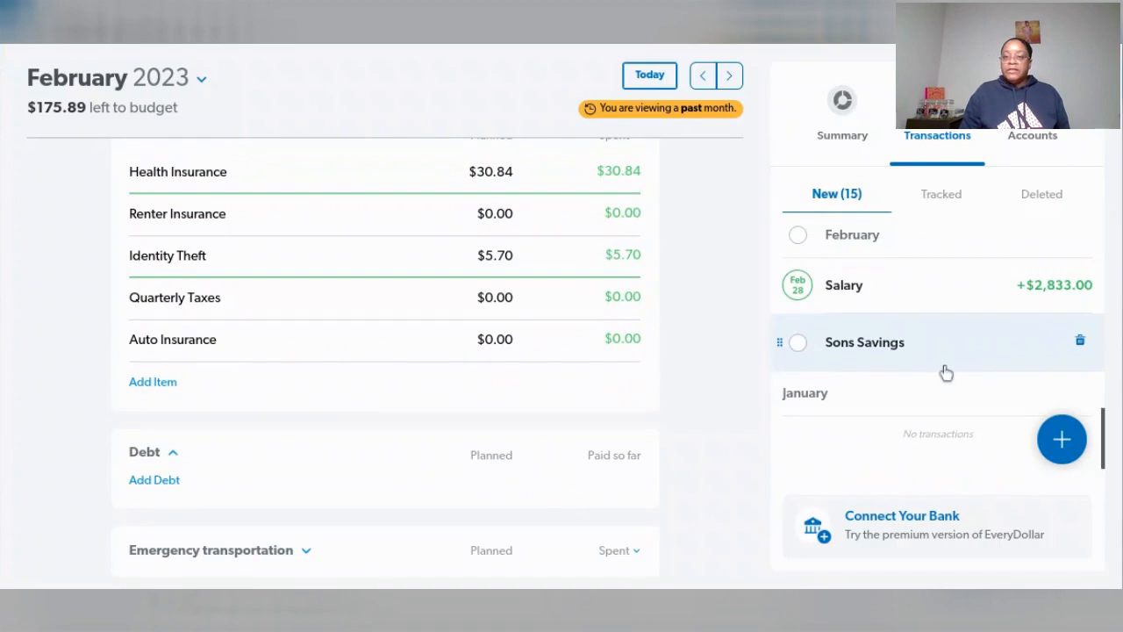
pyautogui.scroll(4, 934, 415)
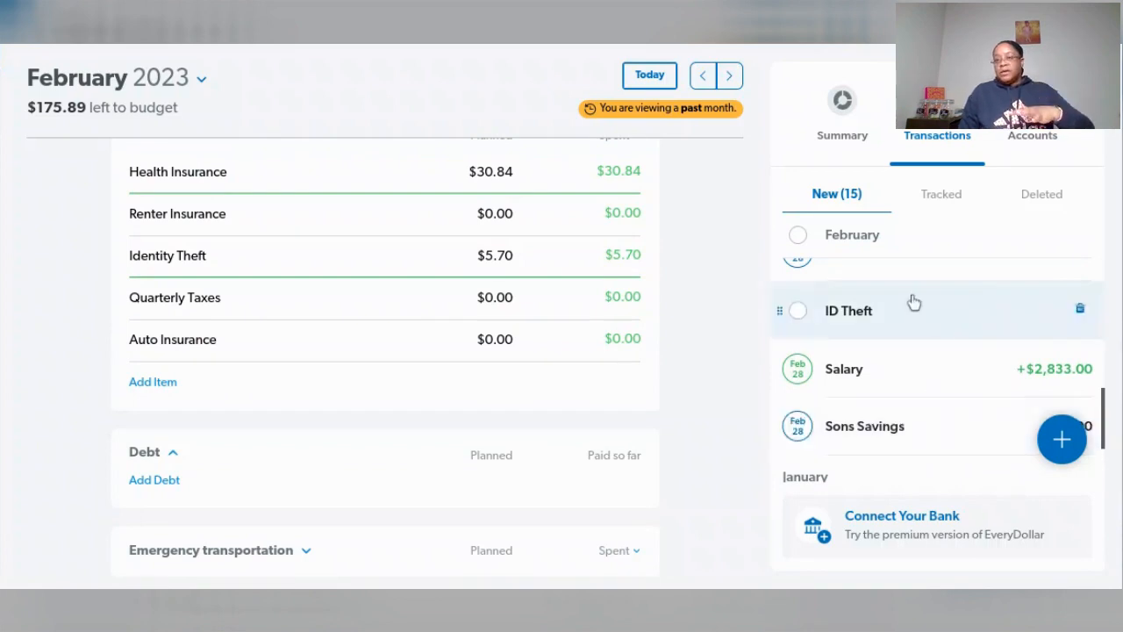
pyautogui.scroll(2, 917, 426)
pyautogui.scroll(1, 917, 426)
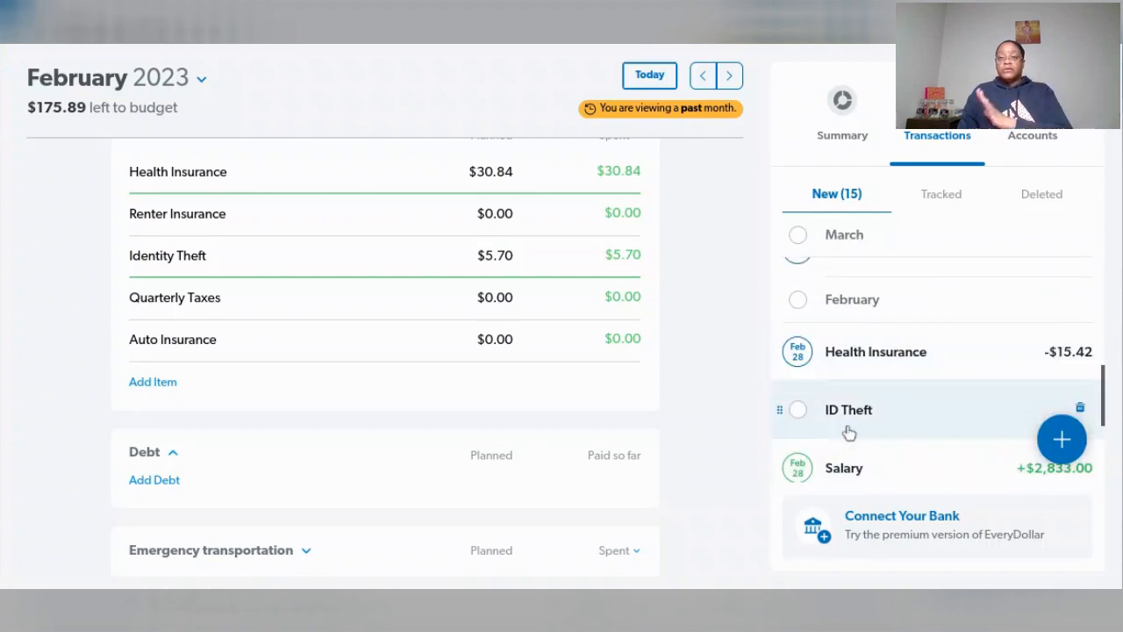
pyautogui.scroll(2, 932, 373)
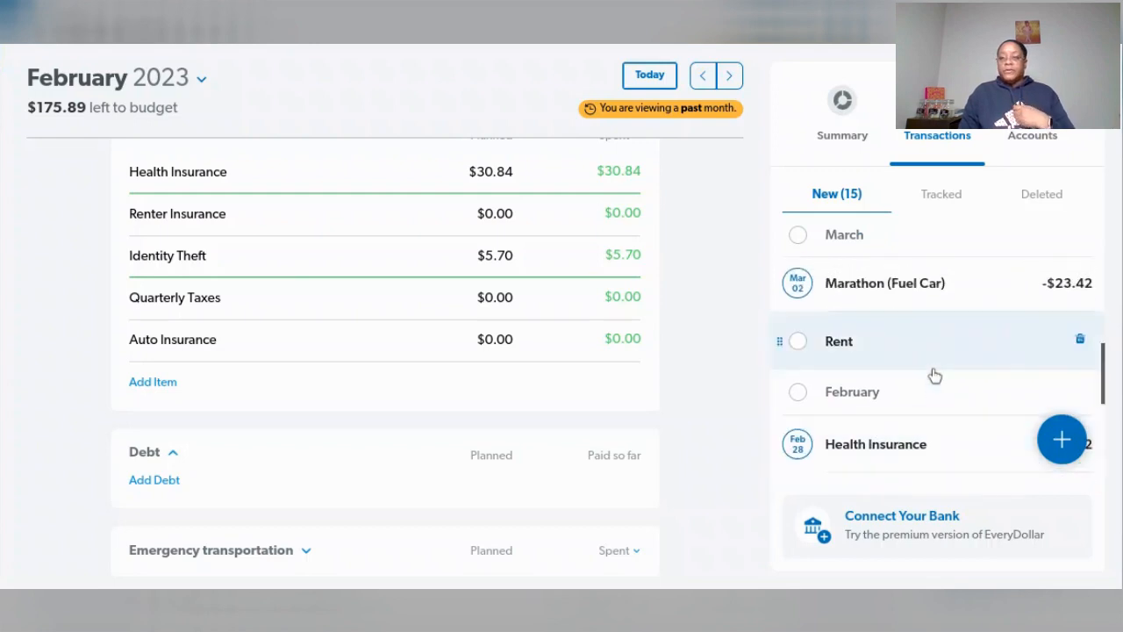
pyautogui.scroll(3, 934, 375)
pyautogui.scroll(-5, 930, 374)
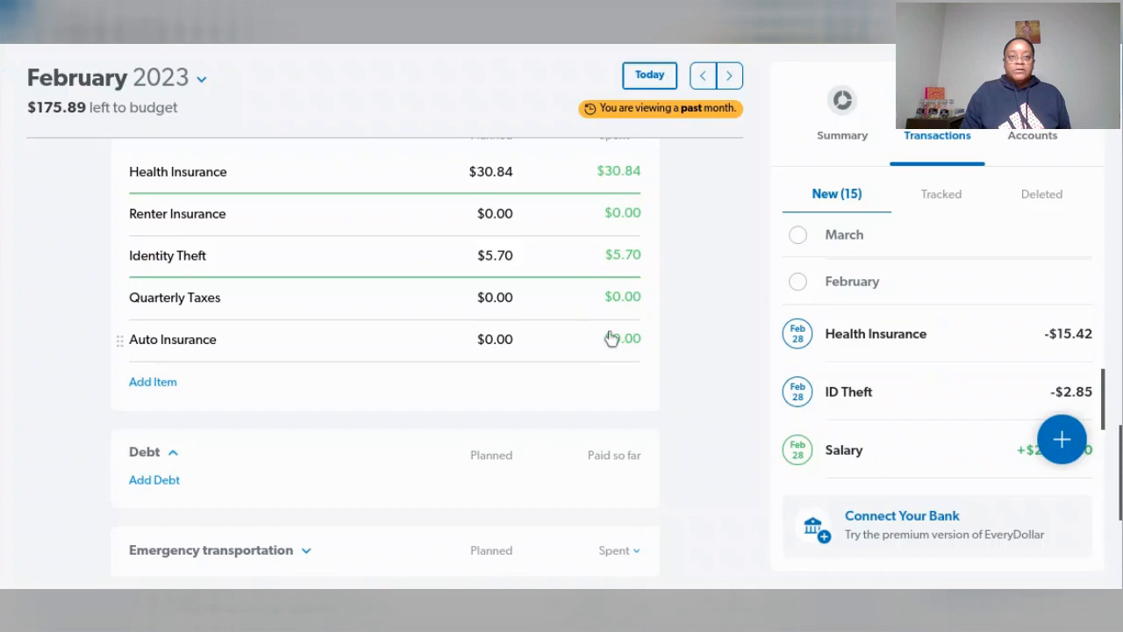
pyautogui.scroll(2, 605, 340)
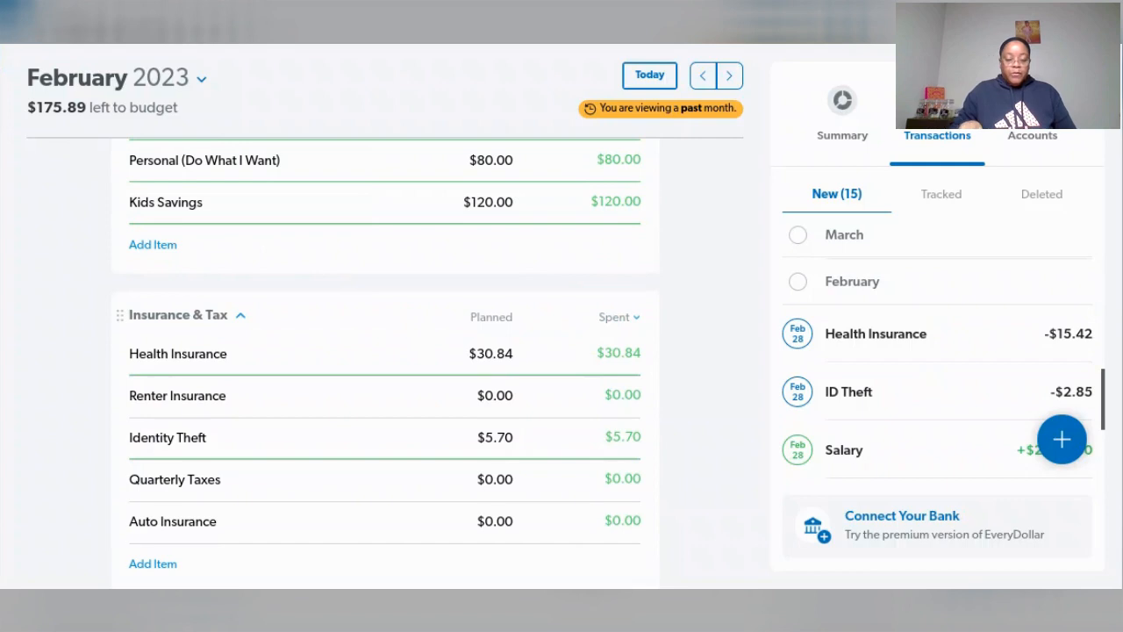
# - Check the available balances of the Christmas/Gifts Fund, Subscriptions and Clothing sinking funds in the Savings group
pyautogui.scroll(15, 520, 290)
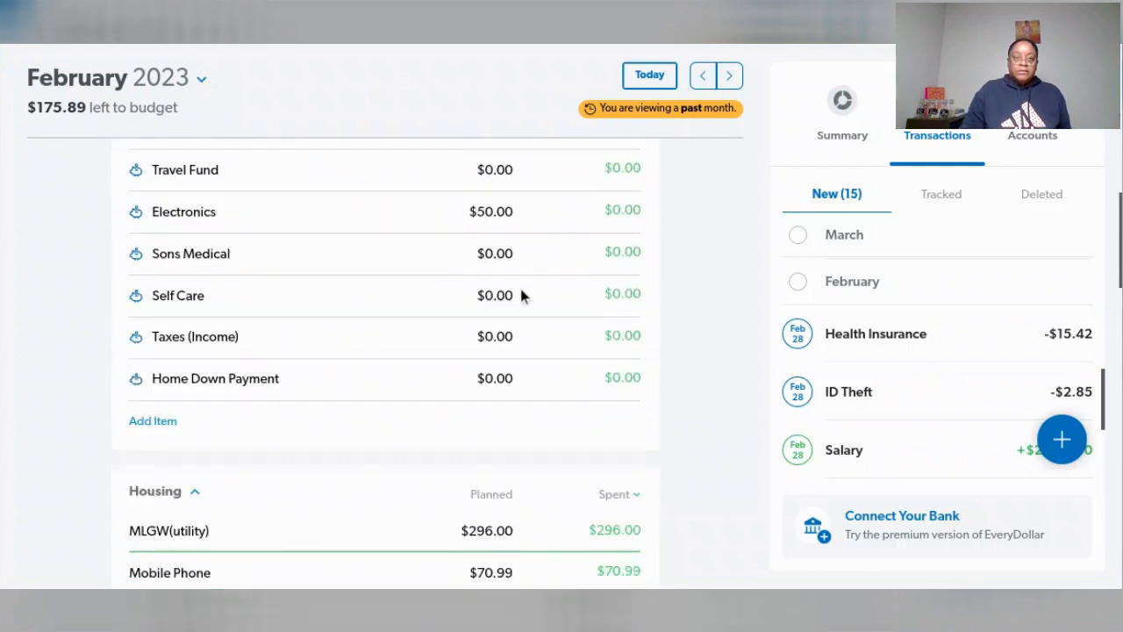
pyautogui.scroll(1, 520, 289)
pyautogui.scroll(1, 522, 316)
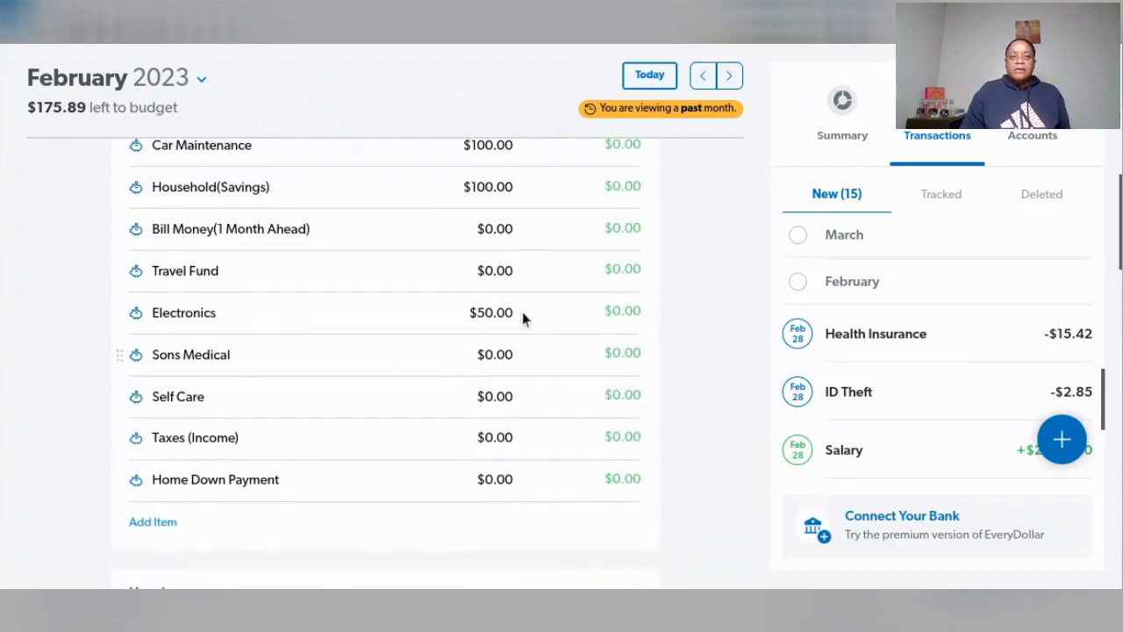
pyautogui.scroll(1, 518, 320)
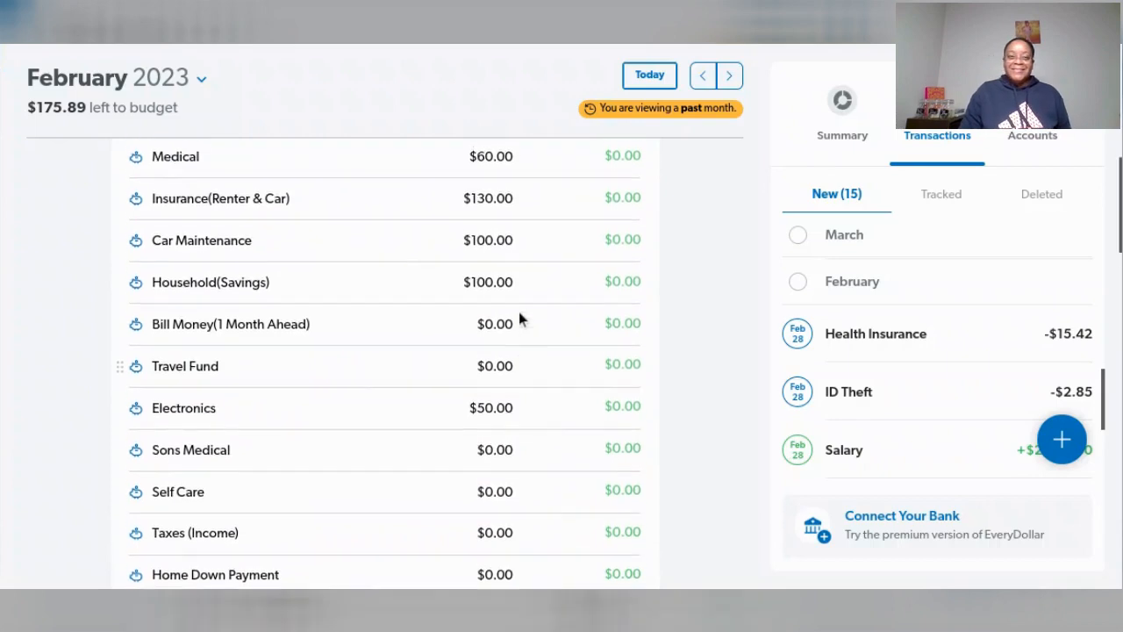
pyautogui.scroll(1, 518, 319)
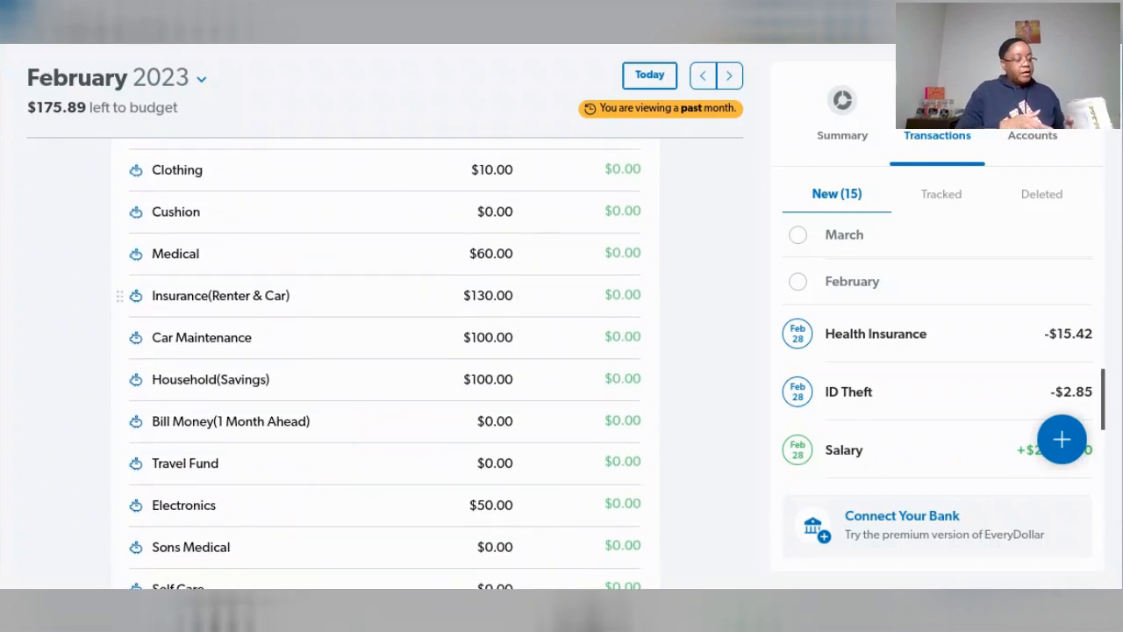
pyautogui.scroll(2, 539, 281)
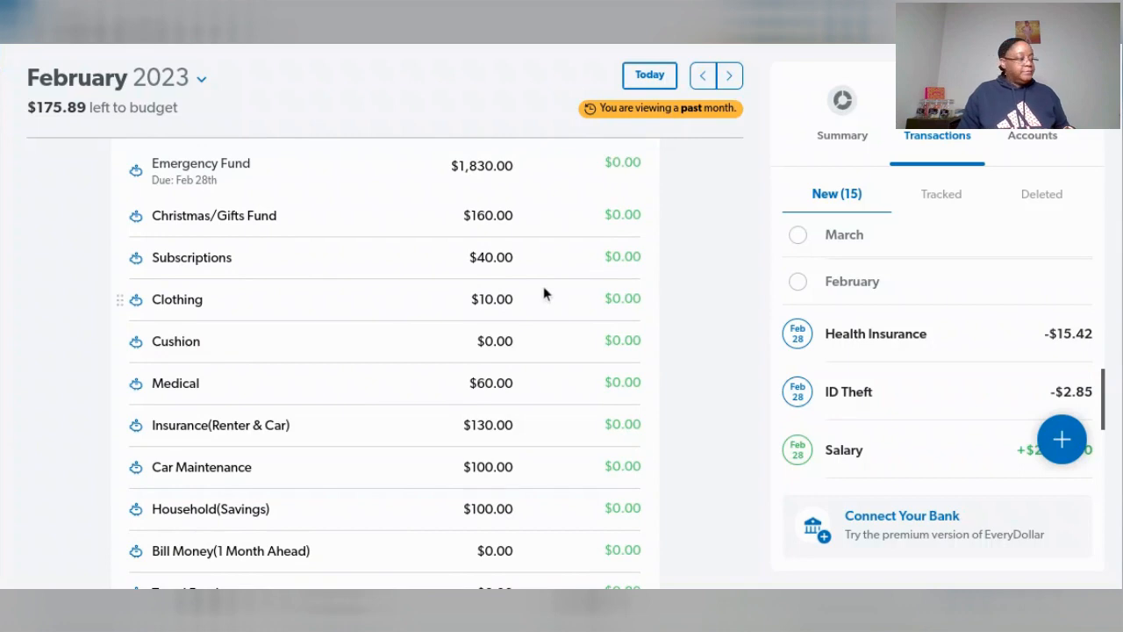
pyautogui.click(383, 230)
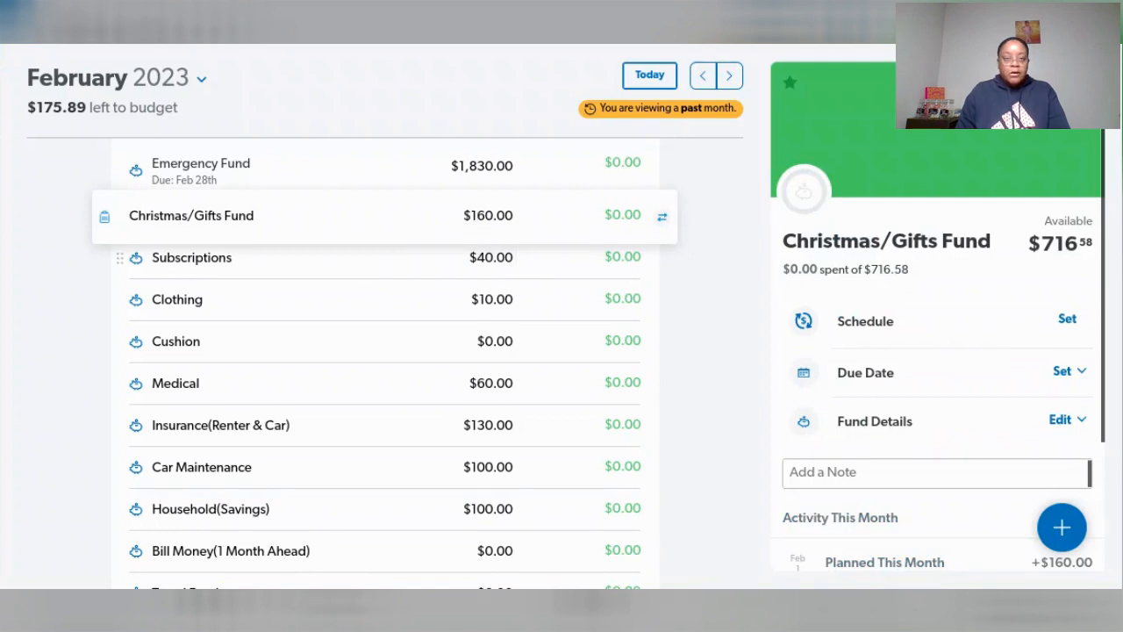
pyautogui.click(395, 276)
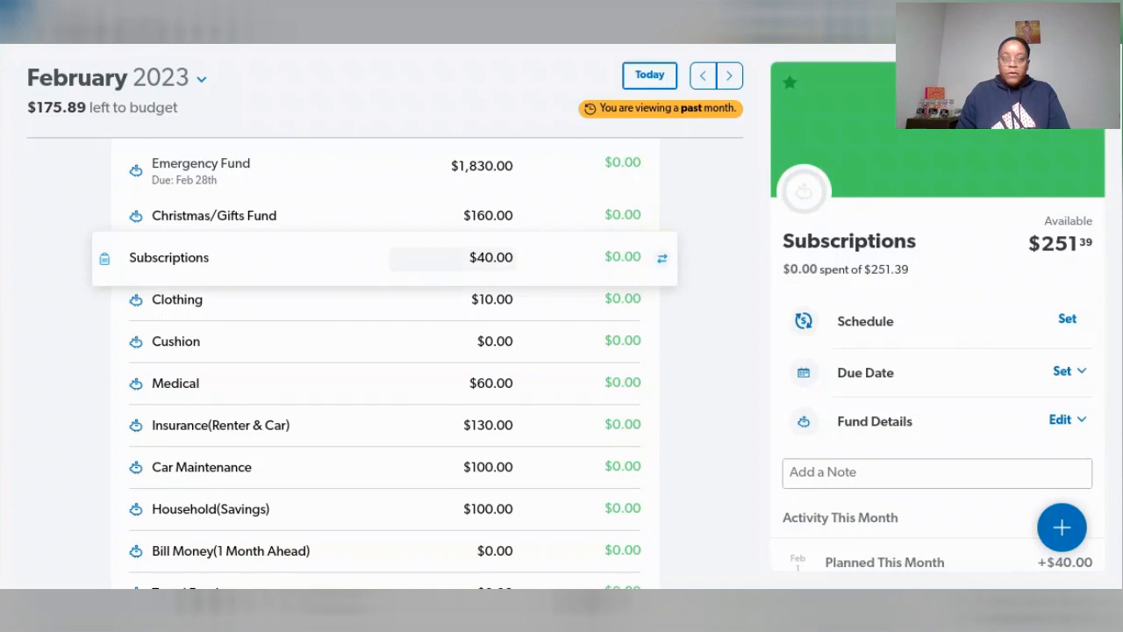
pyautogui.click(395, 314)
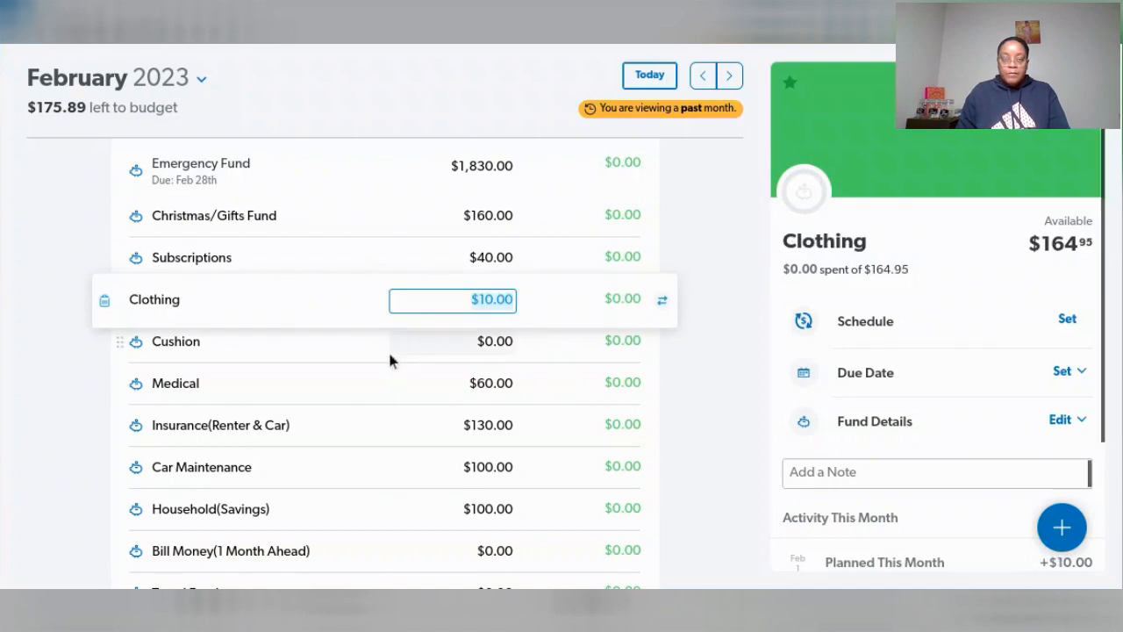
# - Check the available balances of the Cushion, Medical, Insurance(Renter & Car) and Car Maintenance funds
pyautogui.click(390, 354)
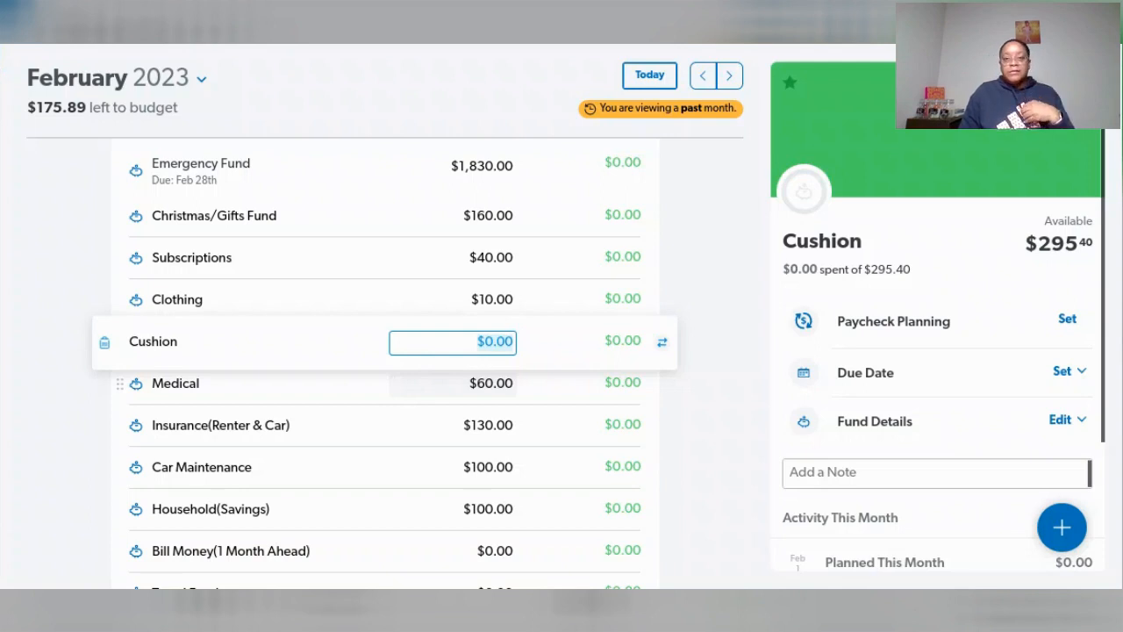
pyautogui.click(406, 384)
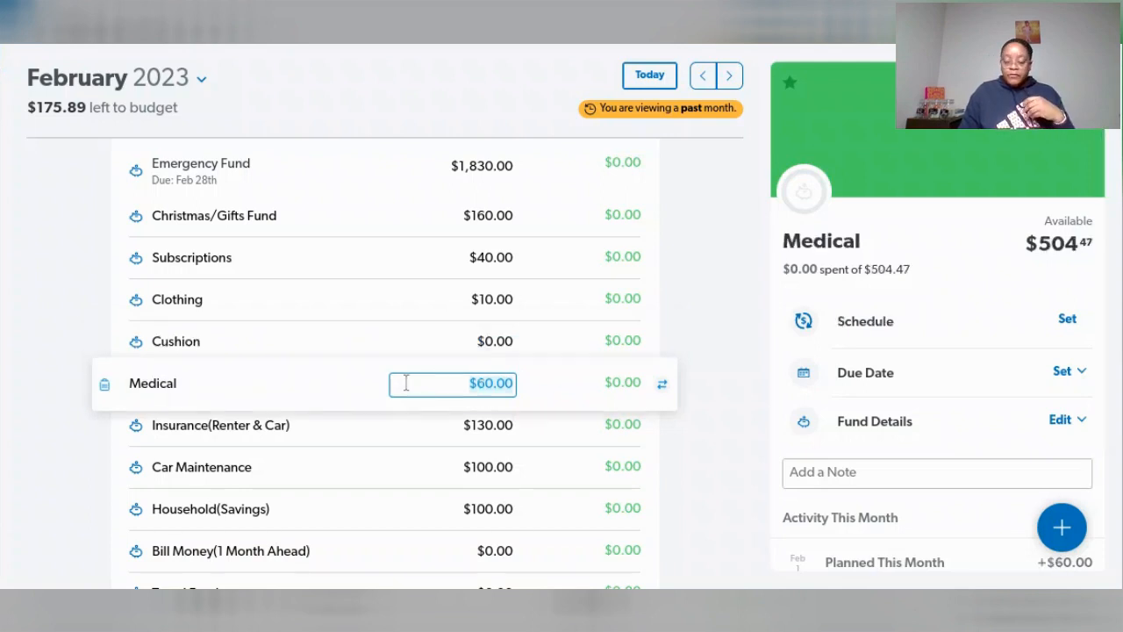
pyautogui.click(410, 426)
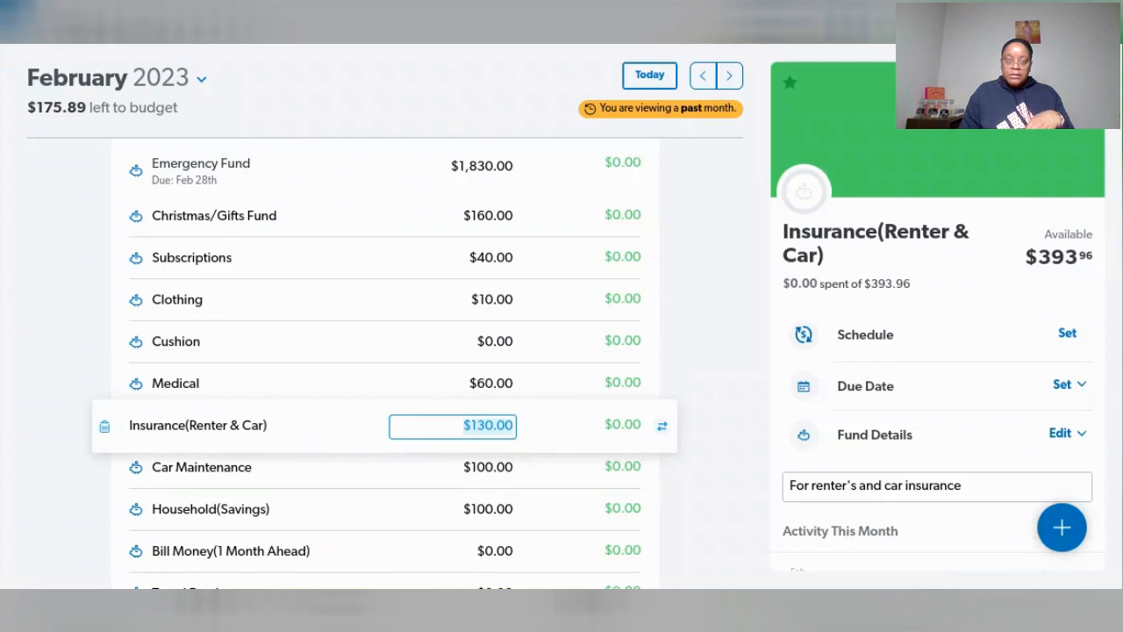
pyautogui.click(405, 474)
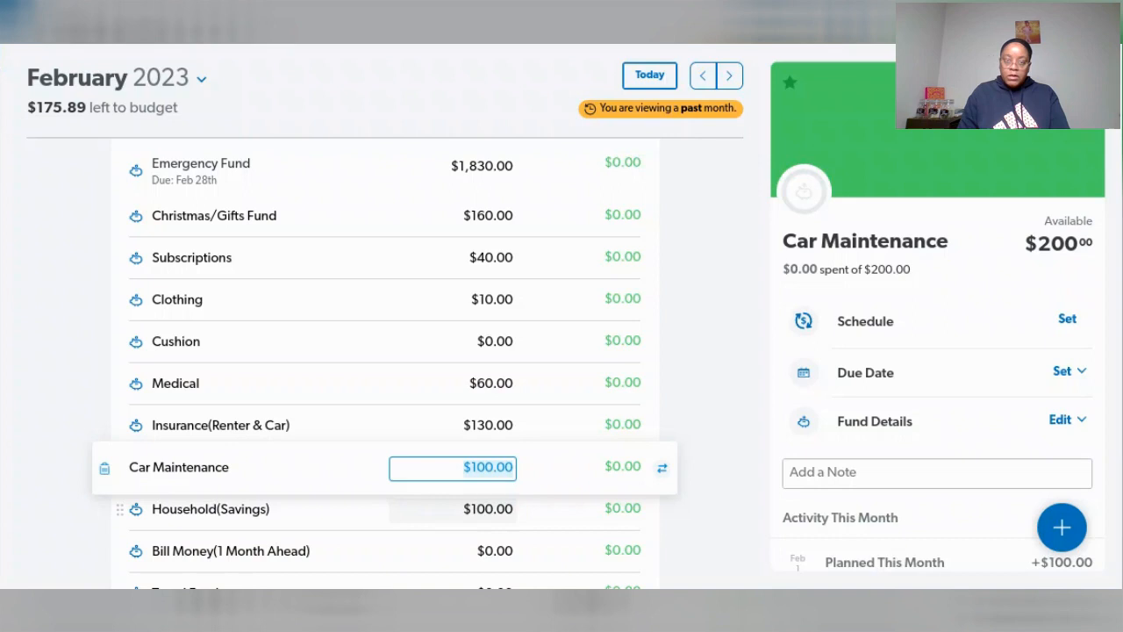
# - Check the available balances of the Household(Savings) and Electronics funds, and return to the start of the Savings group
pyautogui.press('Tab')
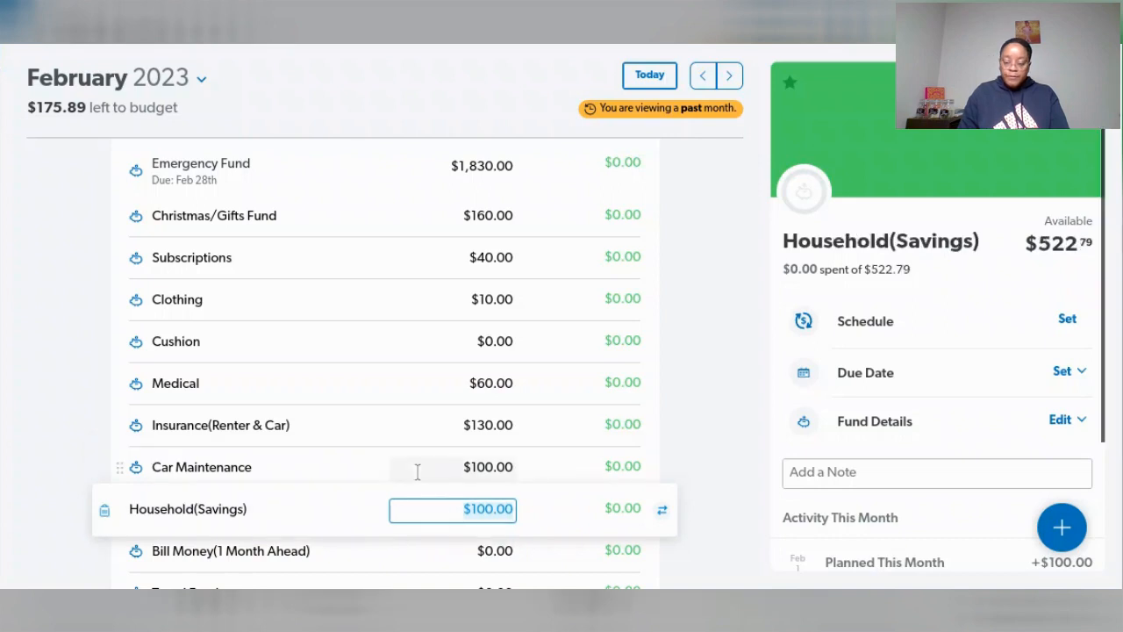
pyautogui.scroll(-5, 428, 454)
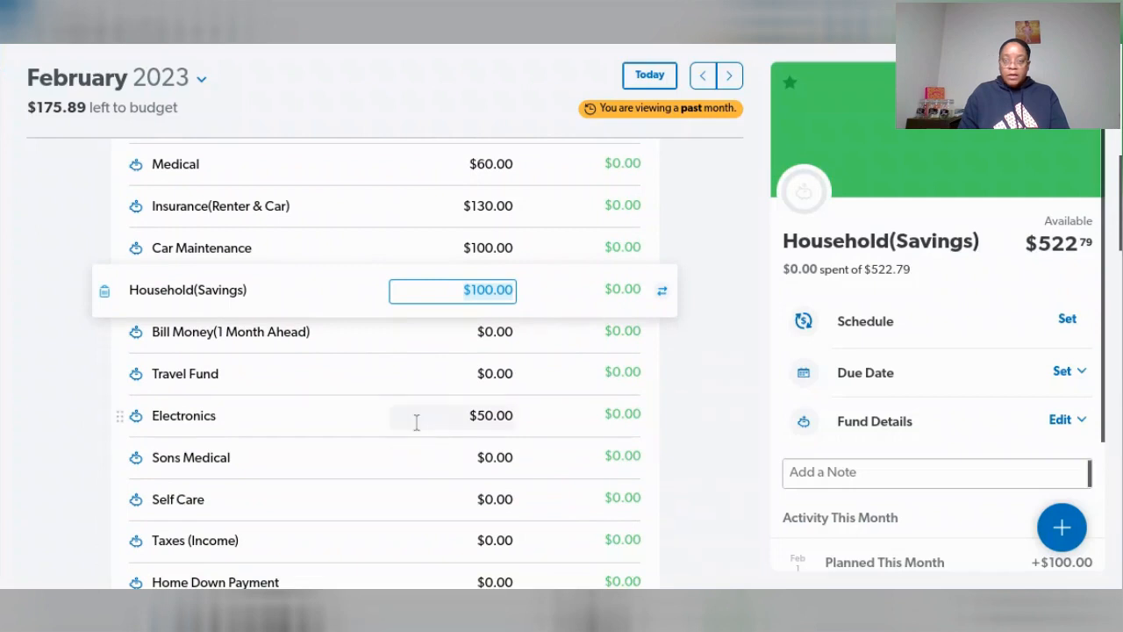
pyautogui.click(417, 421)
pyautogui.scroll(-3, 416, 421)
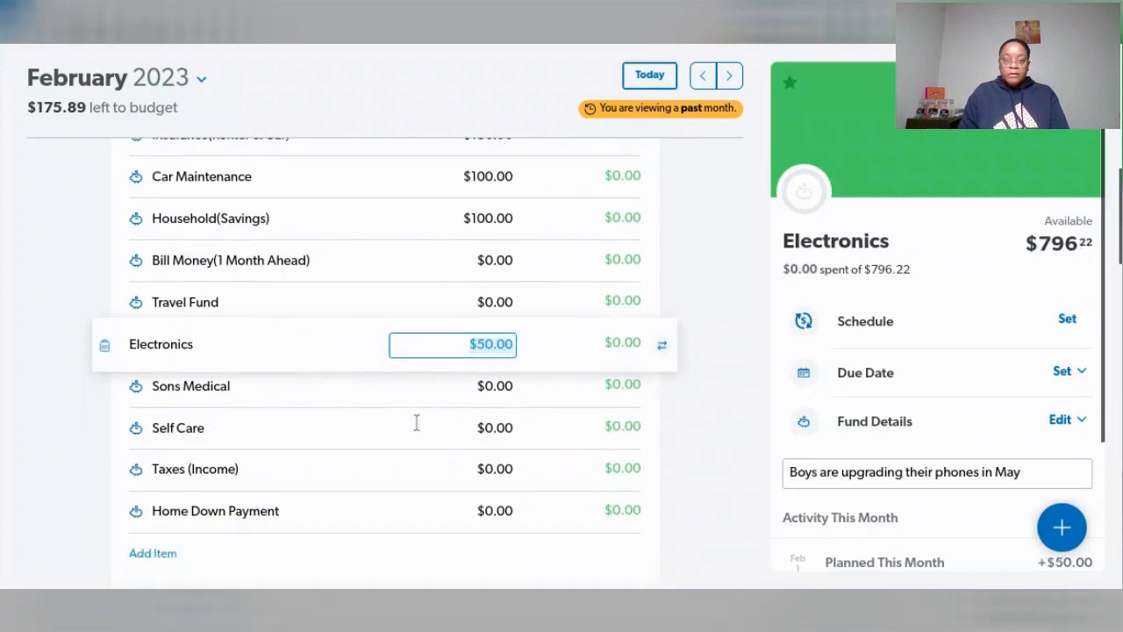
pyautogui.scroll(9, 416, 422)
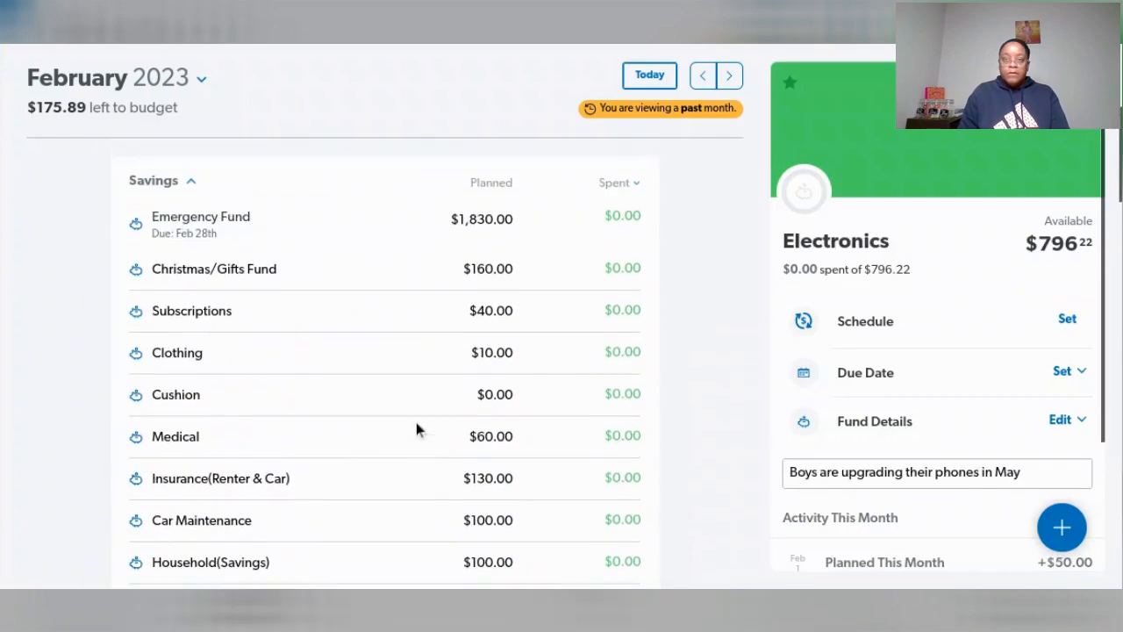
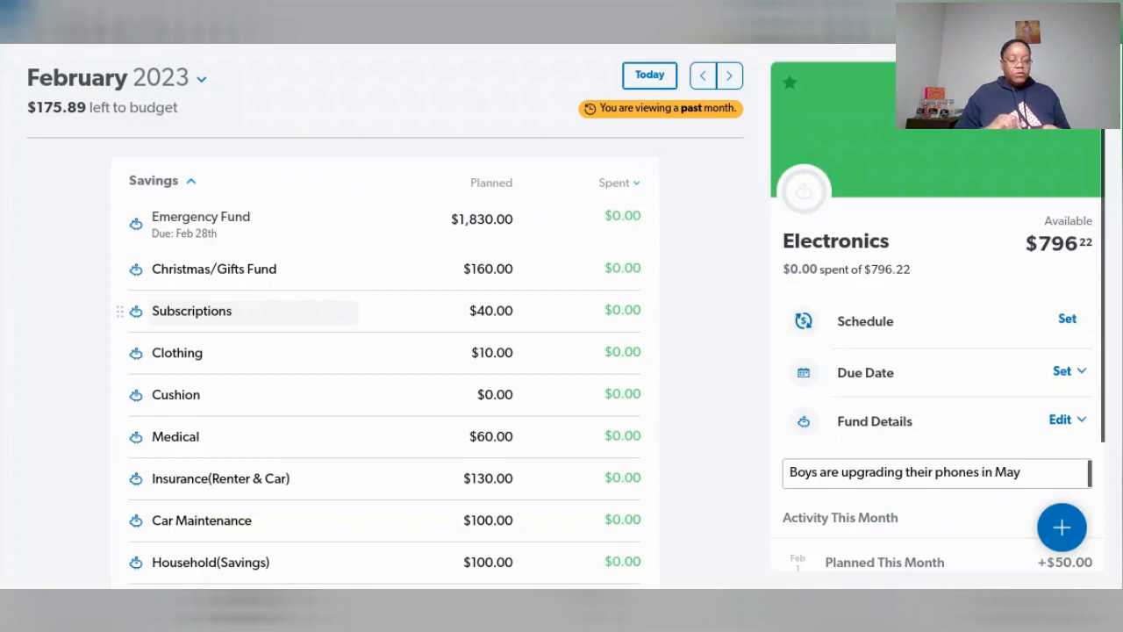
# - Set the Emergency Fund's planned amount for February to $2,005.59
pyautogui.click(488, 219)
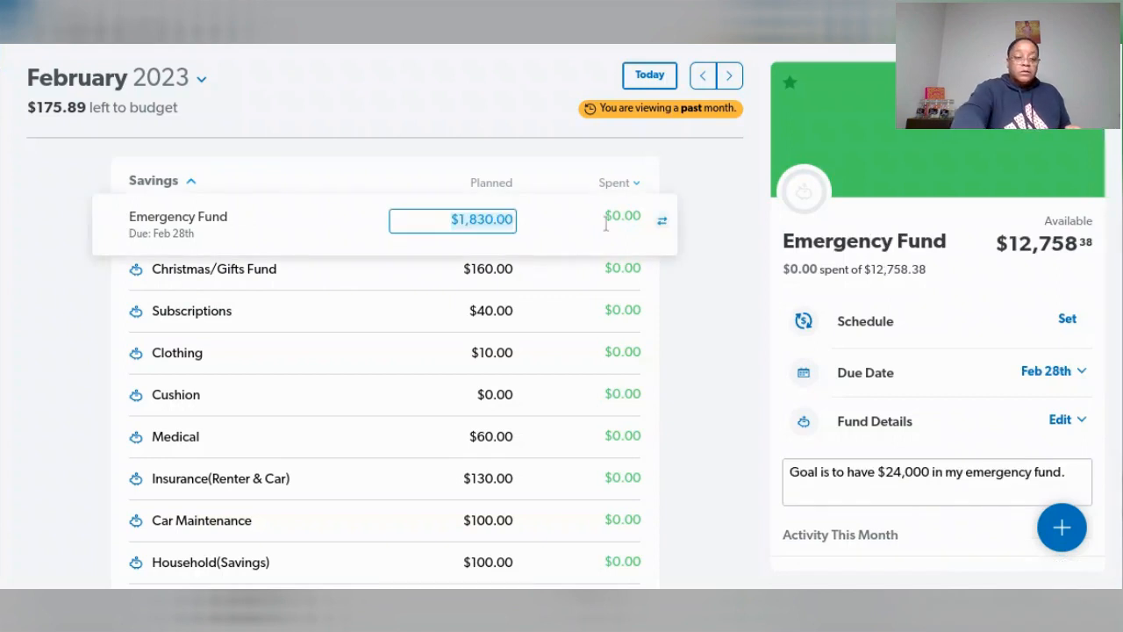
pyautogui.write('2,')
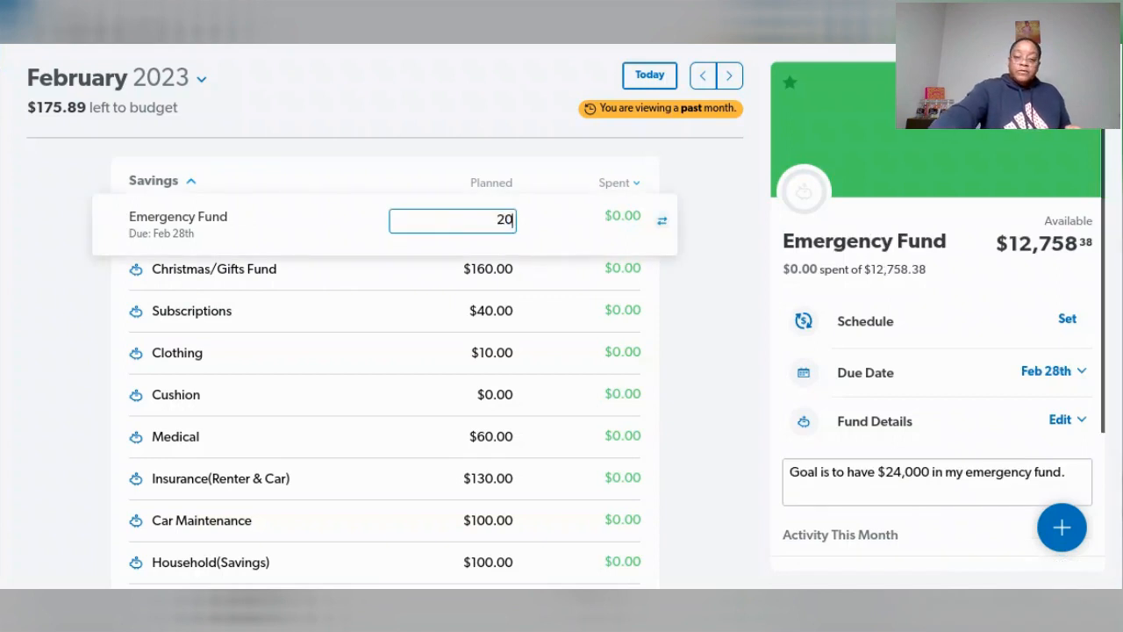
pyautogui.write('005.5')
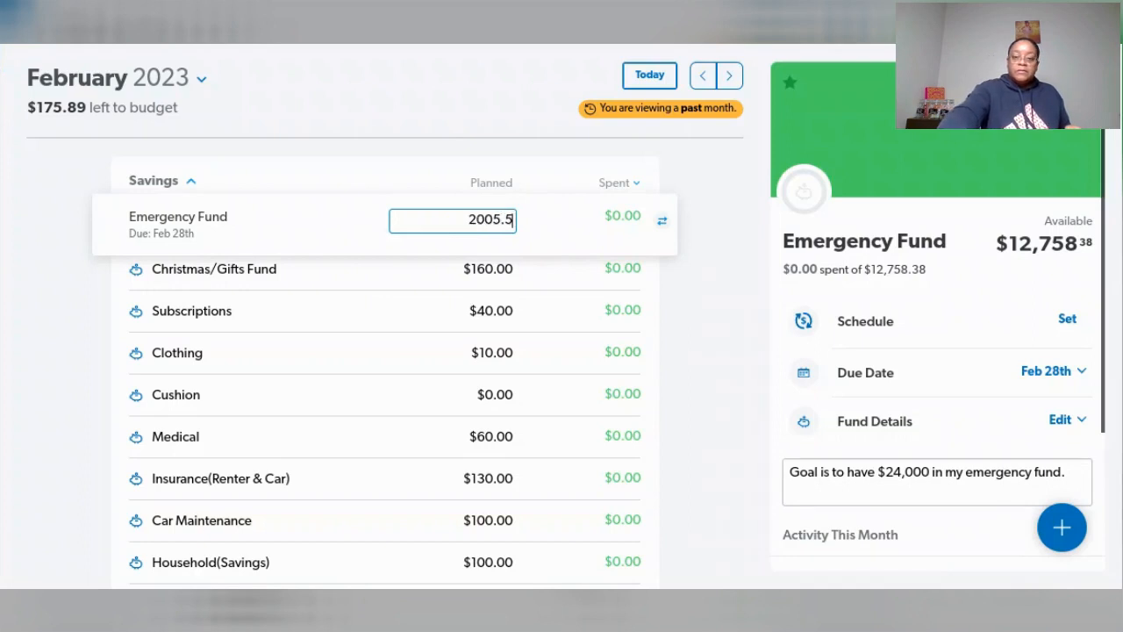
pyautogui.write('9')
pyautogui.press('Tab')
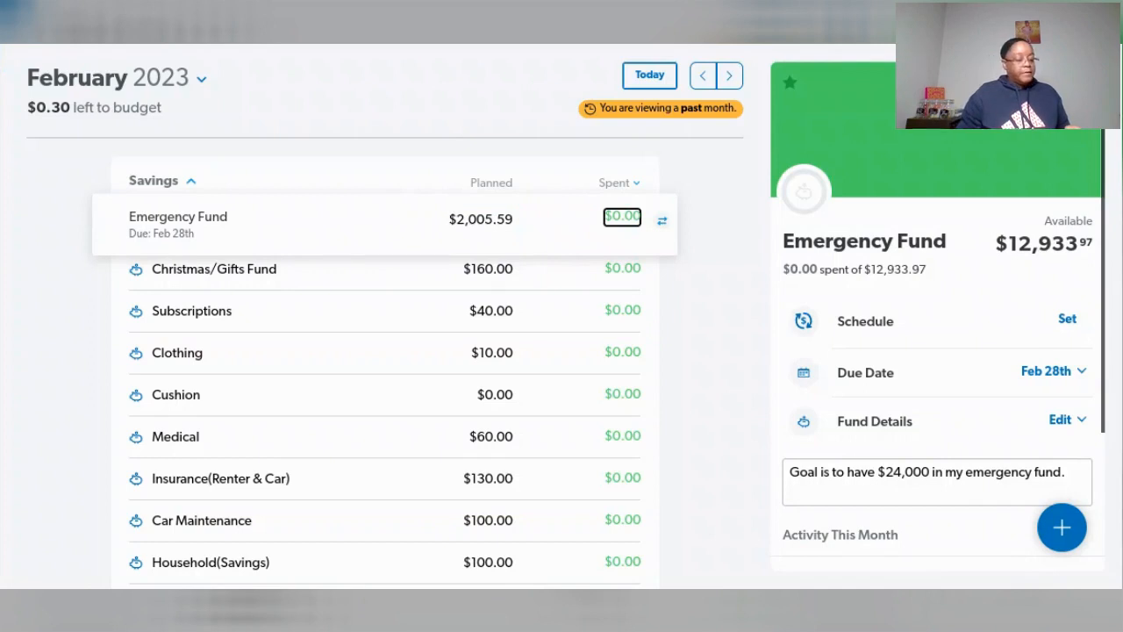
# - Correct the Emergency Fund's February planned amount to $2,005.89
pyautogui.click(502, 220)
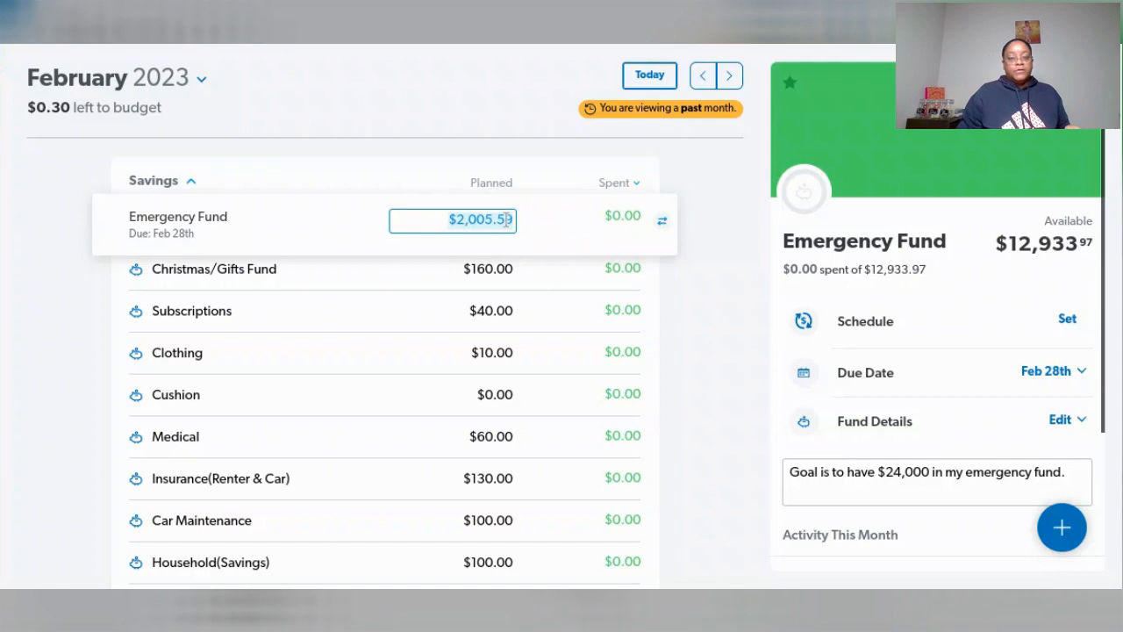
pyautogui.click(506, 220)
pyautogui.press('BackSpace')
pyautogui.write('8')
pyautogui.press('Tab')
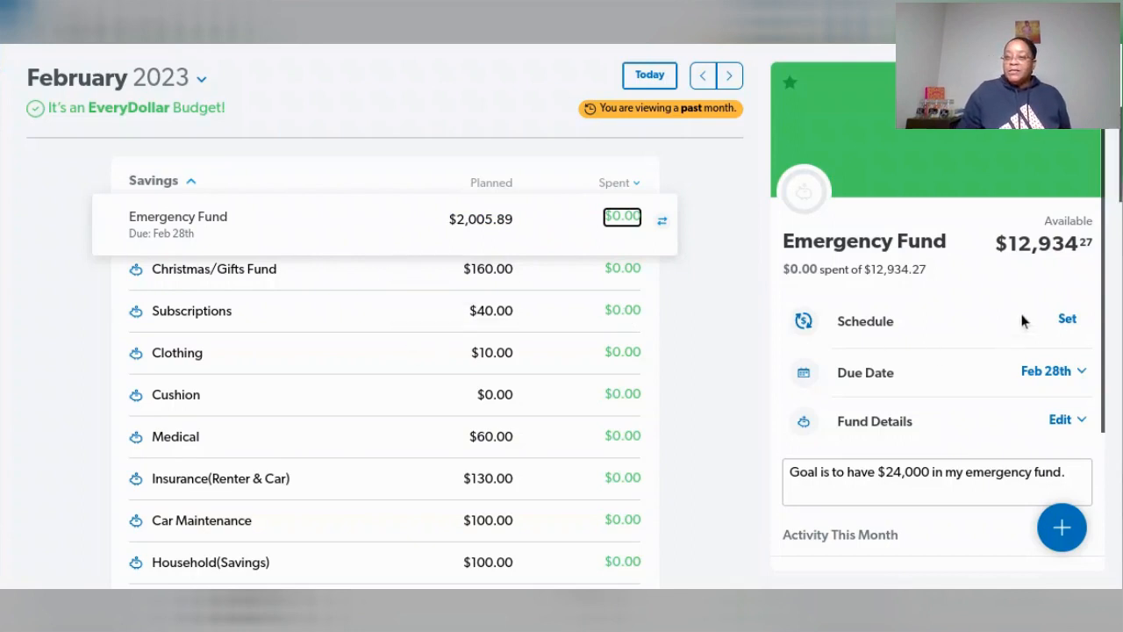
# - Review the Emergency Fund's activity and the planned amounts of the other February savings funds
pyautogui.scroll(-1, 1020, 320)
pyautogui.scroll(1, 1027, 264)
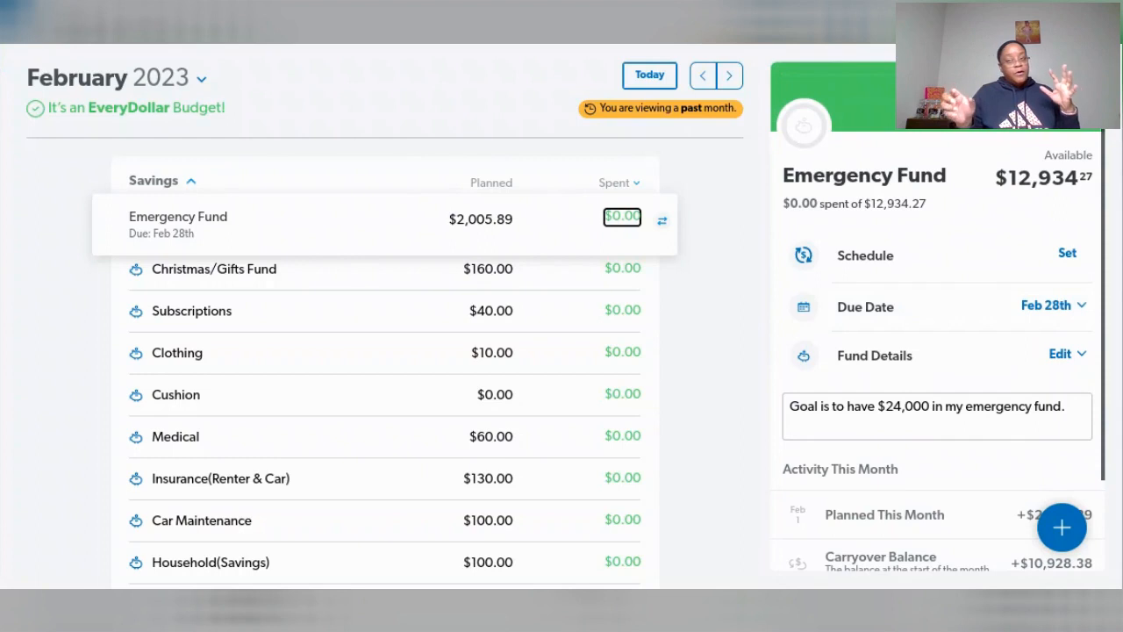
pyautogui.scroll(-2, 484, 389)
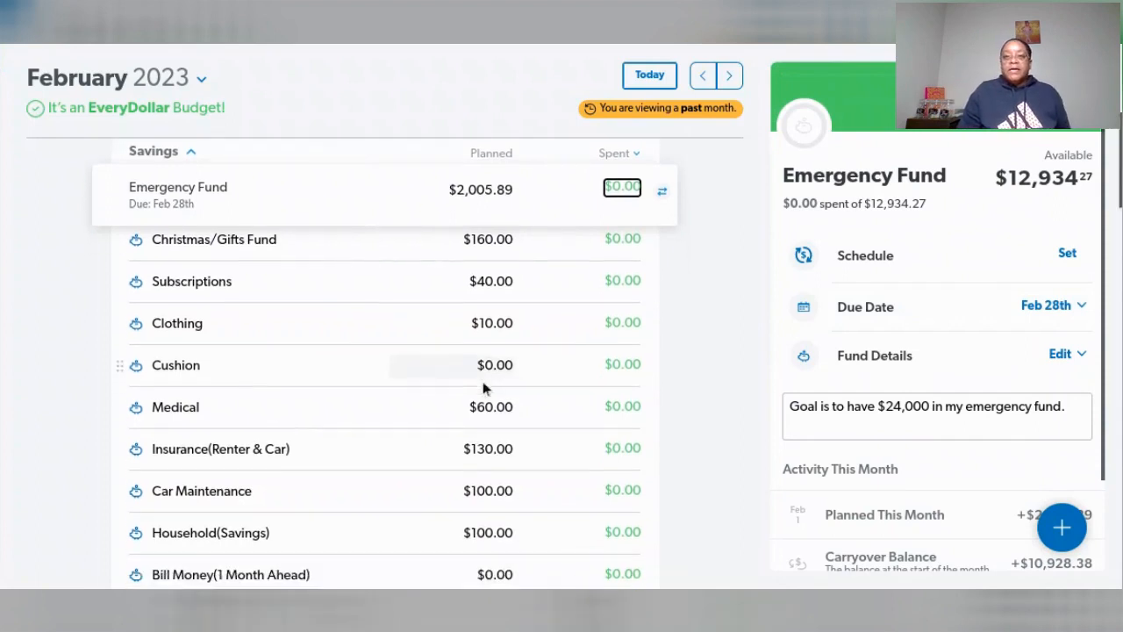
pyautogui.scroll(-5, 578, 332)
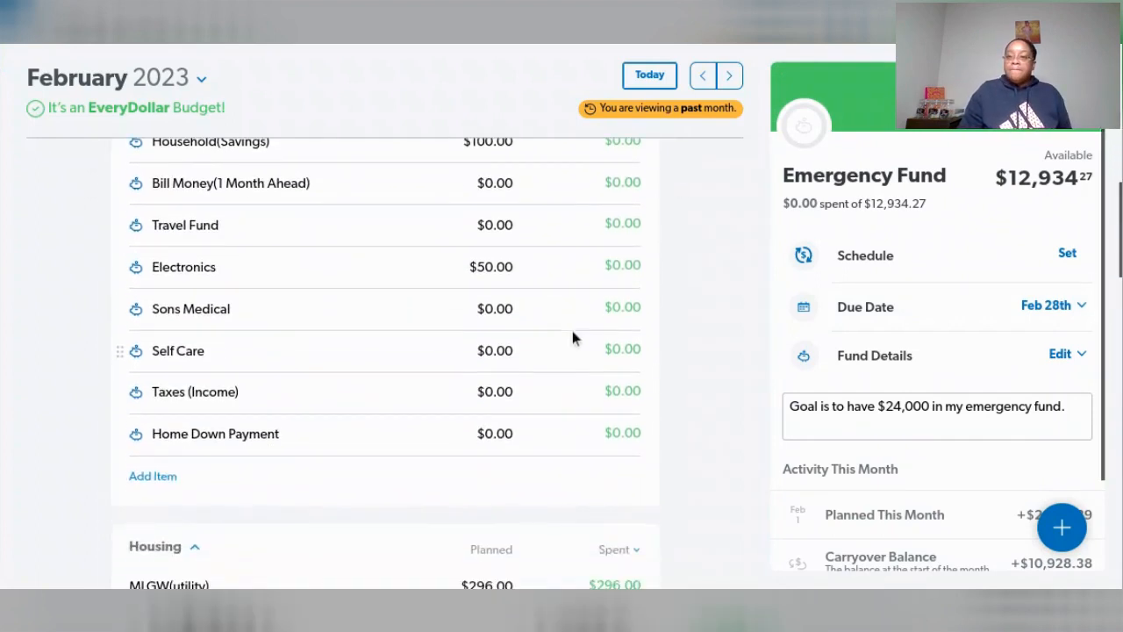
pyautogui.scroll(-2, 575, 327)
pyautogui.scroll(5, 576, 326)
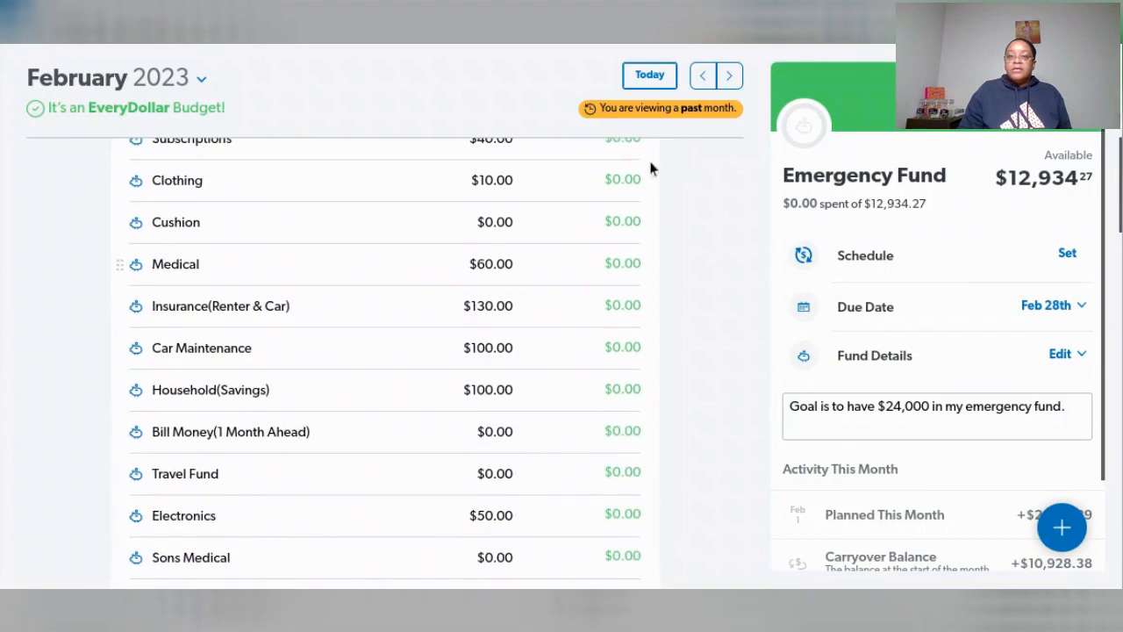
# - Open the March 2023 budget and assign the Feb 28 Salary transaction to the Full-time Job income line
pyautogui.click(733, 77)
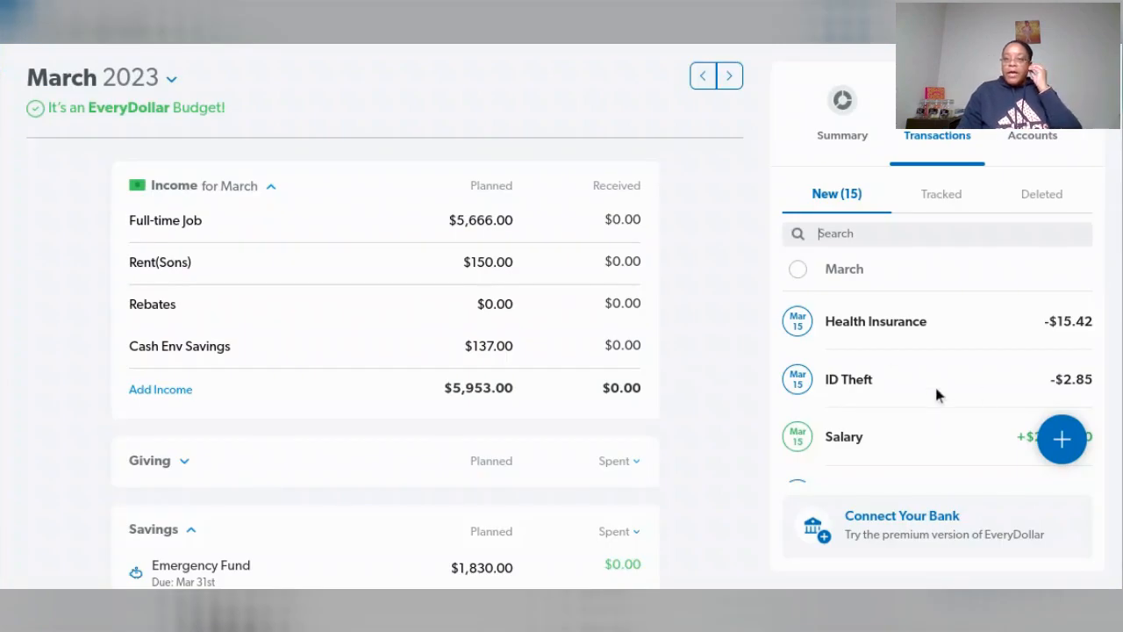
pyautogui.scroll(-6, 935, 388)
pyautogui.scroll(-8, 937, 389)
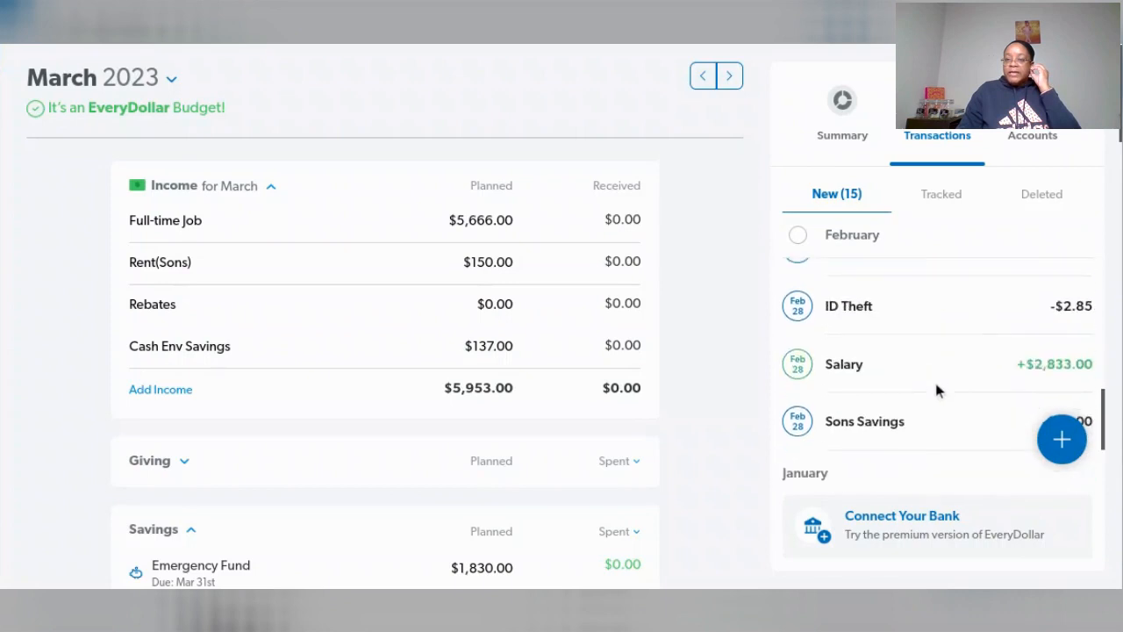
pyautogui.scroll(-1, 935, 389)
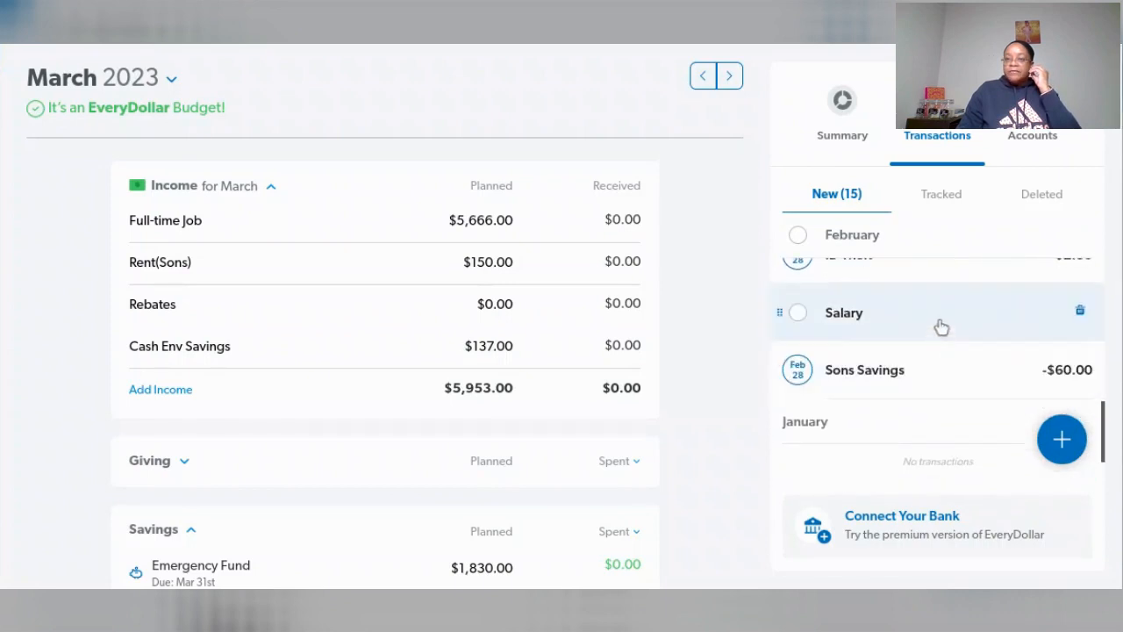
pyautogui.moveTo(928, 317); pyautogui.dragTo(578, 209)
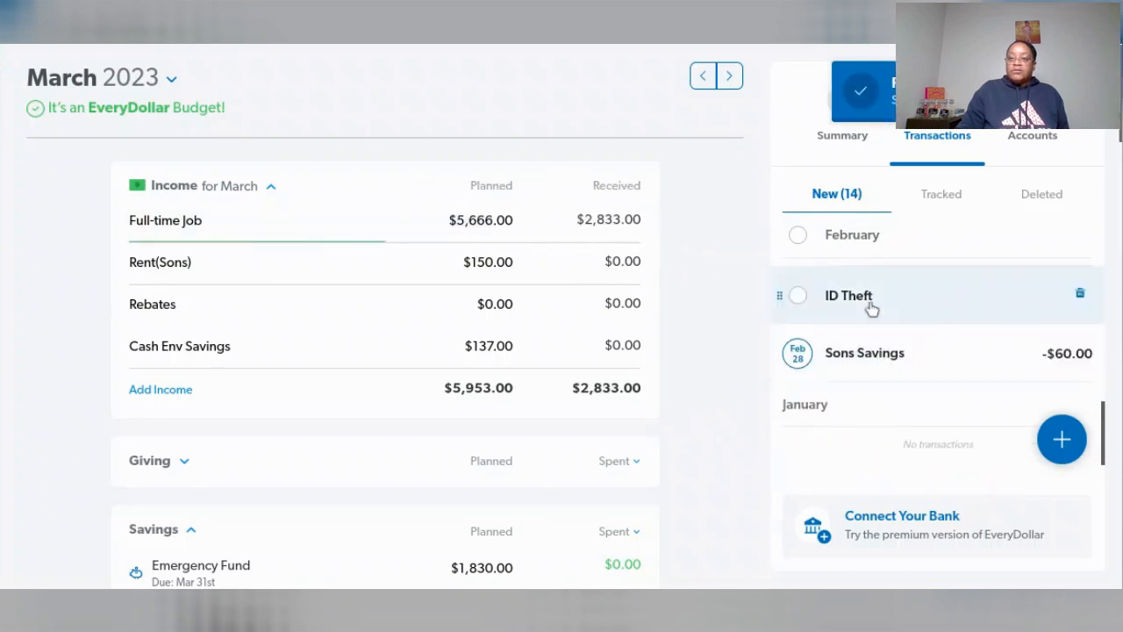
# - Assign the Feb 28 ID Theft and Health Insurance transactions to the Identity Theft and Health Insurance lines under Insurance & Tax
pyautogui.scroll(1, 914, 357)
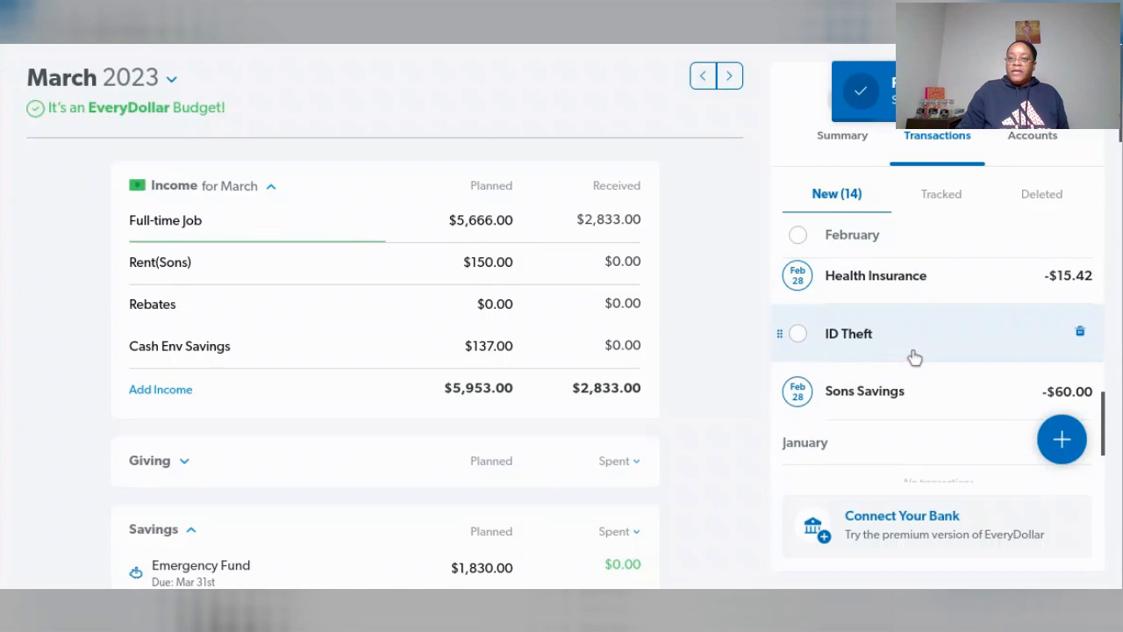
pyautogui.scroll(-2, 627, 381)
pyautogui.scroll(-10, 627, 382)
pyautogui.scroll(-4, 630, 375)
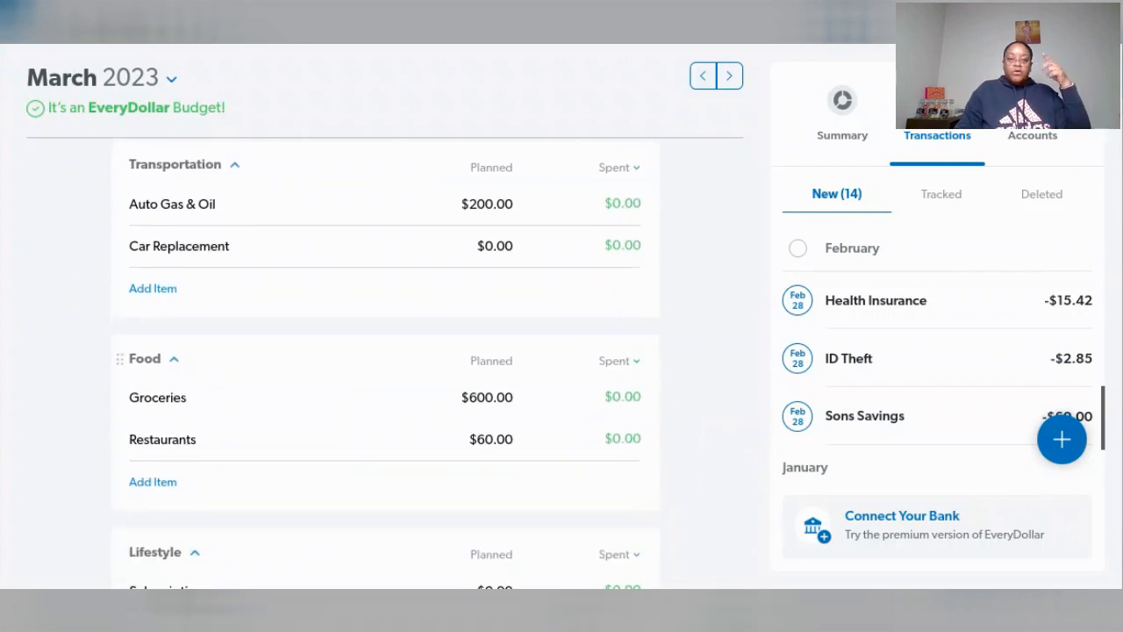
pyautogui.scroll(-10, 630, 375)
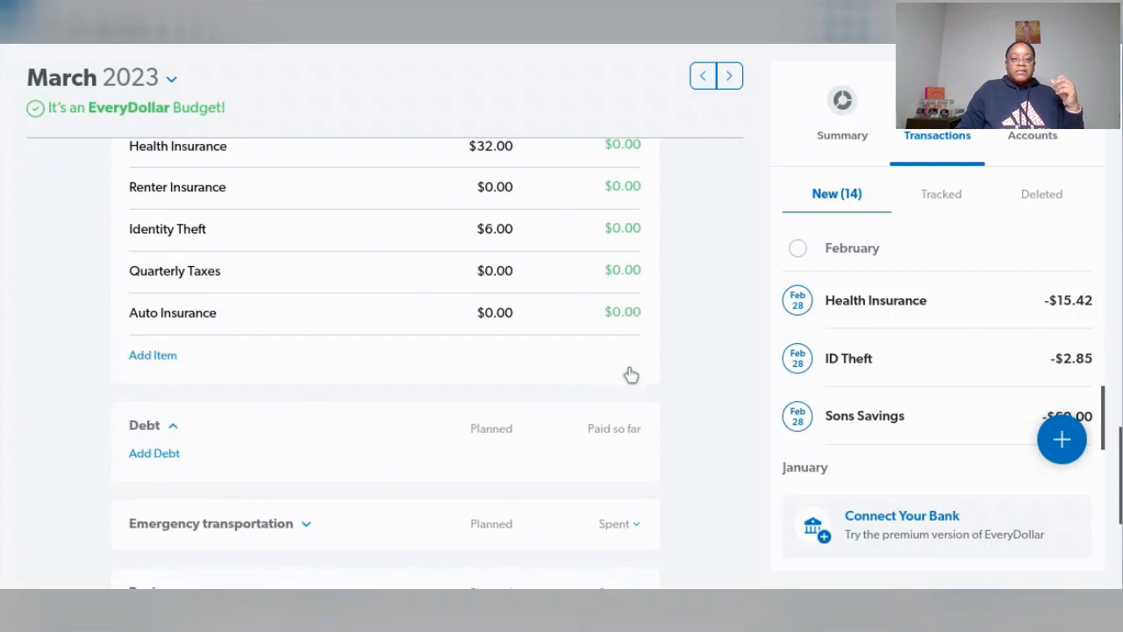
pyautogui.scroll(3, 630, 374)
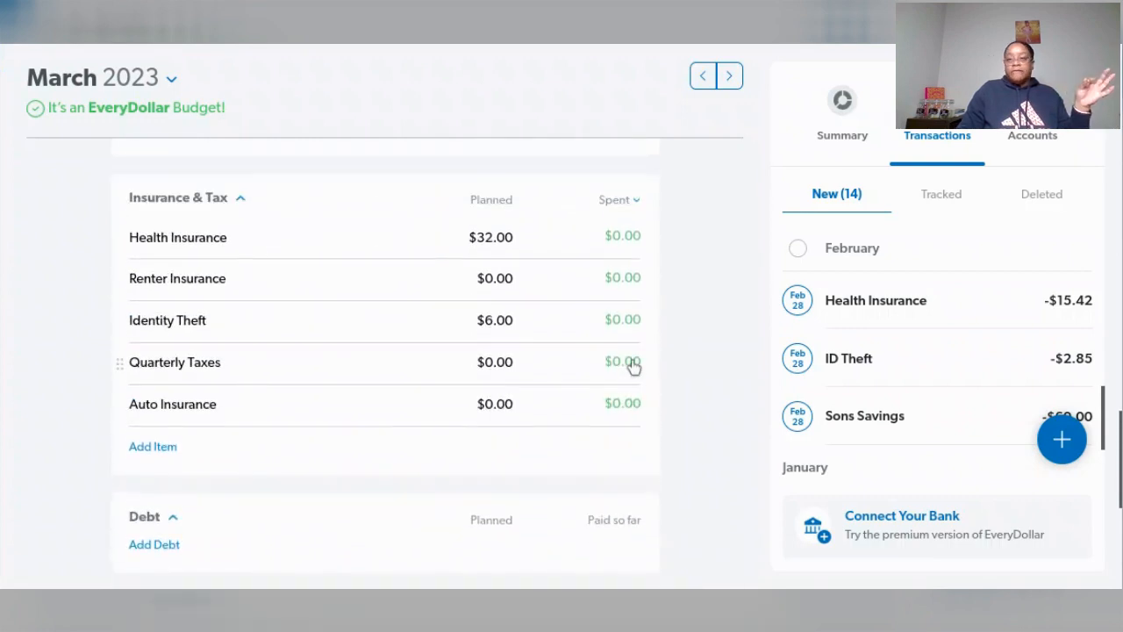
pyautogui.moveTo(920, 363); pyautogui.dragTo(786, 352)
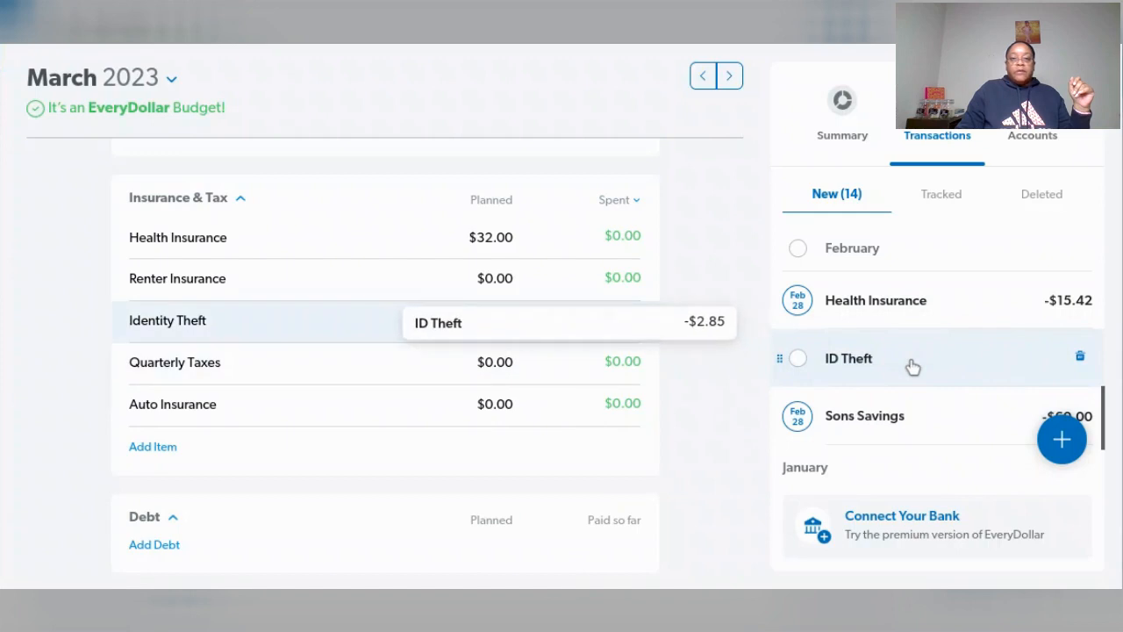
pyautogui.moveTo(913, 366); pyautogui.dragTo(571, 322)
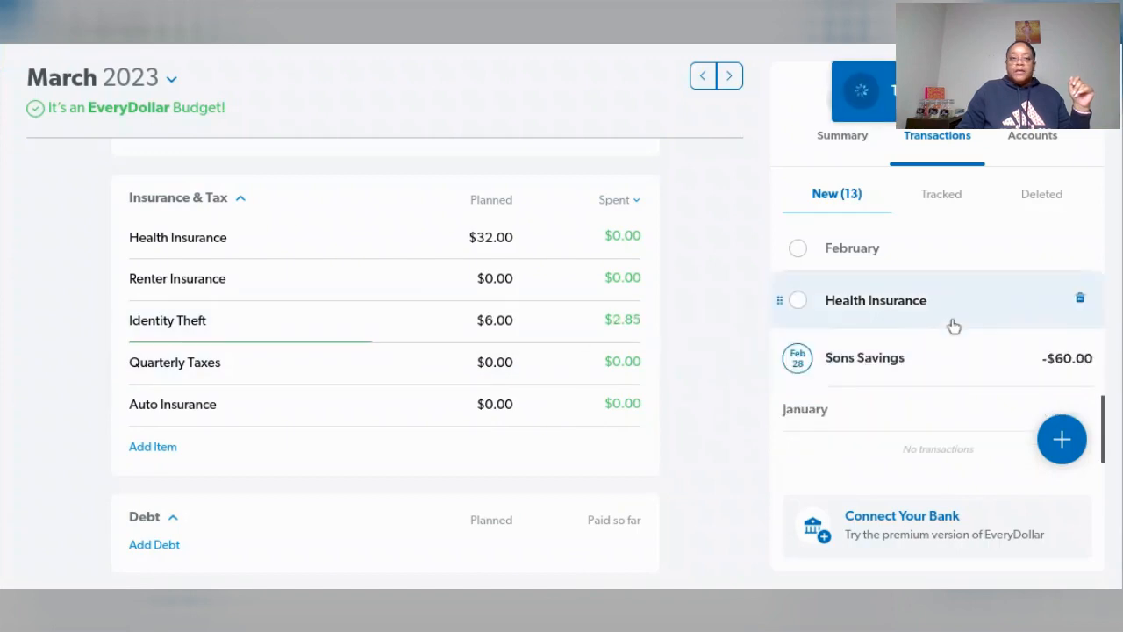
pyautogui.moveTo(778, 300)
pyautogui.mouseDown()
pyautogui.moveTo(661, 276)
pyautogui.moveTo(635, 250)
pyautogui.mouseUp()
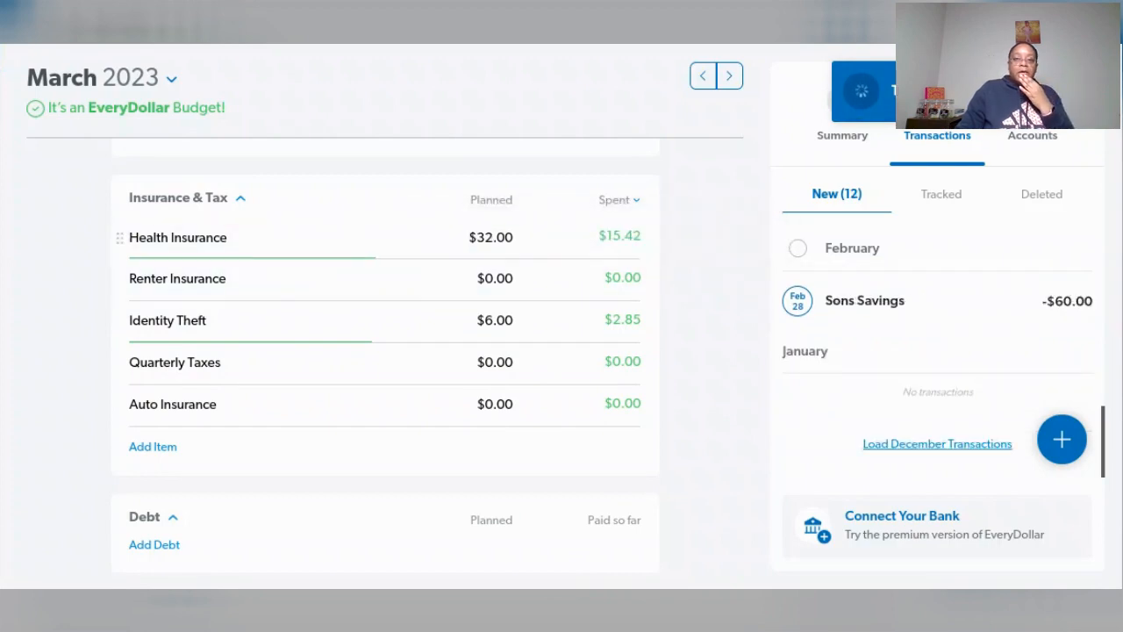
# - Assign the Feb 28 Sons Savings transaction to the Kids Savings line and look over the remaining new transactions
pyautogui.scroll(3, 726, 358)
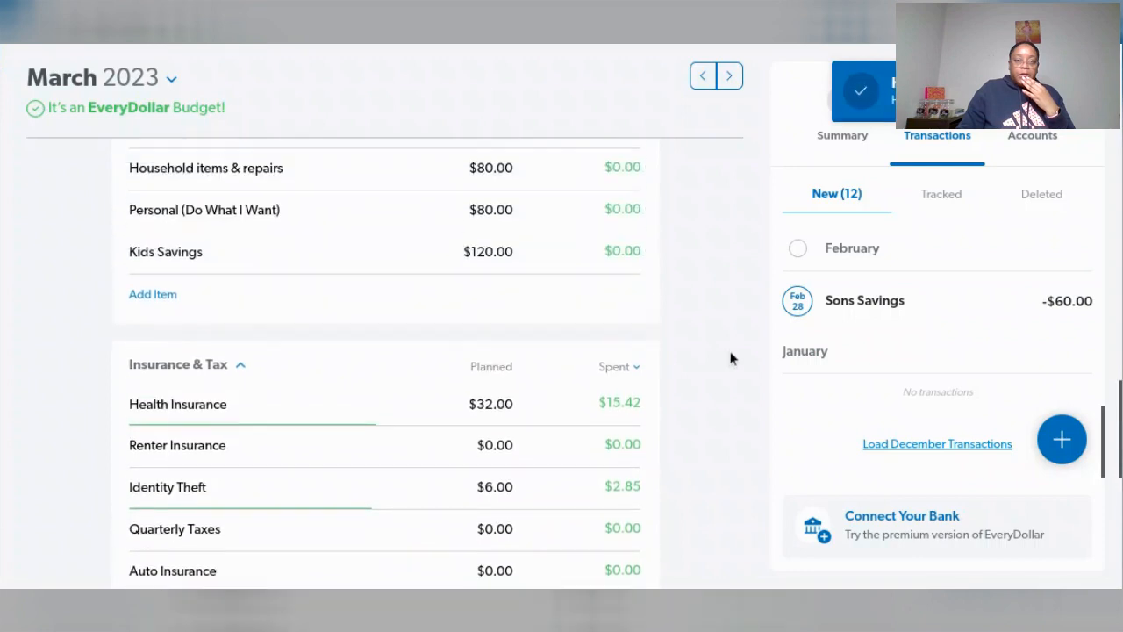
pyautogui.moveTo(922, 303)
pyautogui.mouseDown()
pyautogui.moveTo(676, 263)
pyautogui.moveTo(588, 281)
pyautogui.mouseUp()
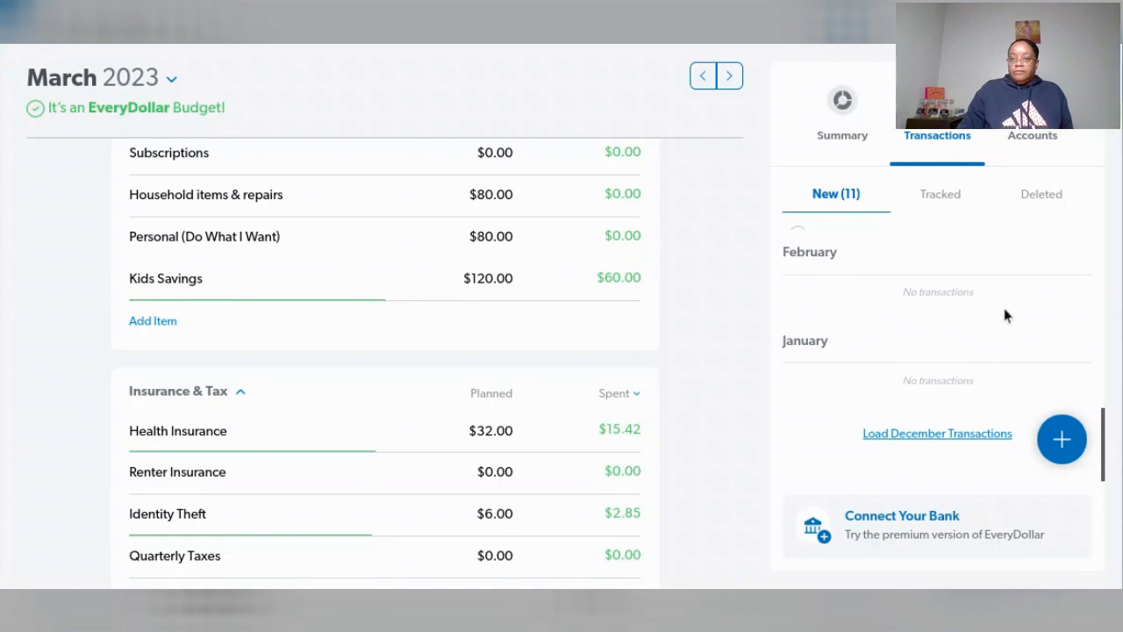
pyautogui.scroll(2, 1000, 337)
pyautogui.scroll(-1, 1000, 342)
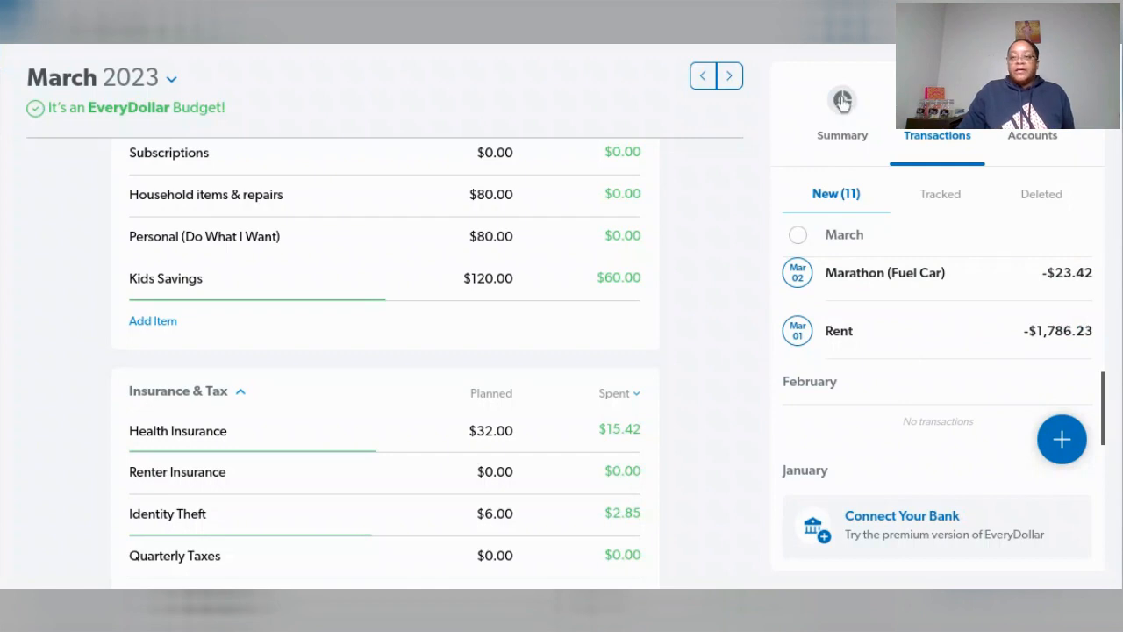
# - View the March budget summary and inspect the Savings share of the planned amounts chart
pyautogui.click(842, 100)
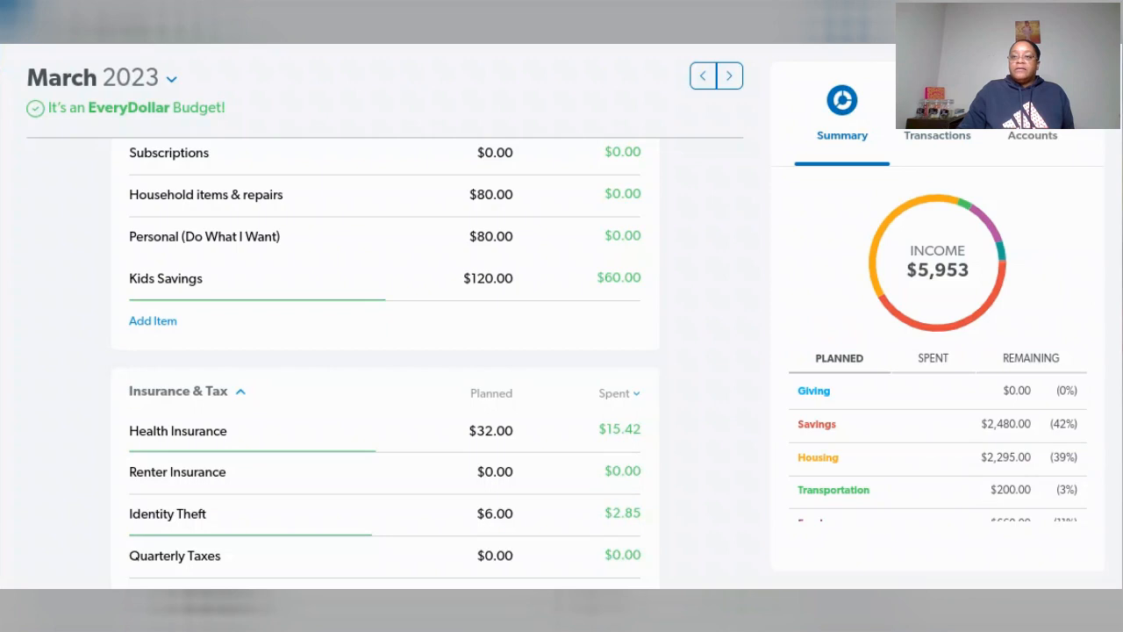
pyautogui.moveTo(912, 312)
pyautogui.moveTo(954, 331)
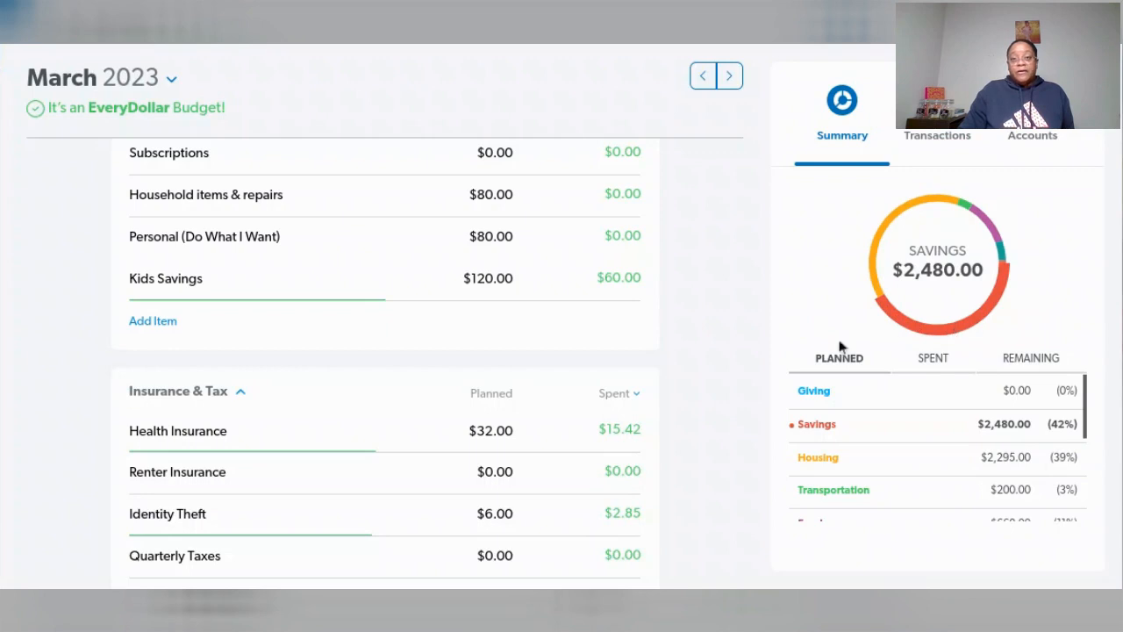
# - Find the Taxes (Income) fund in the March Savings group and check its available and carryover balances
pyautogui.scroll(-1, 612, 306)
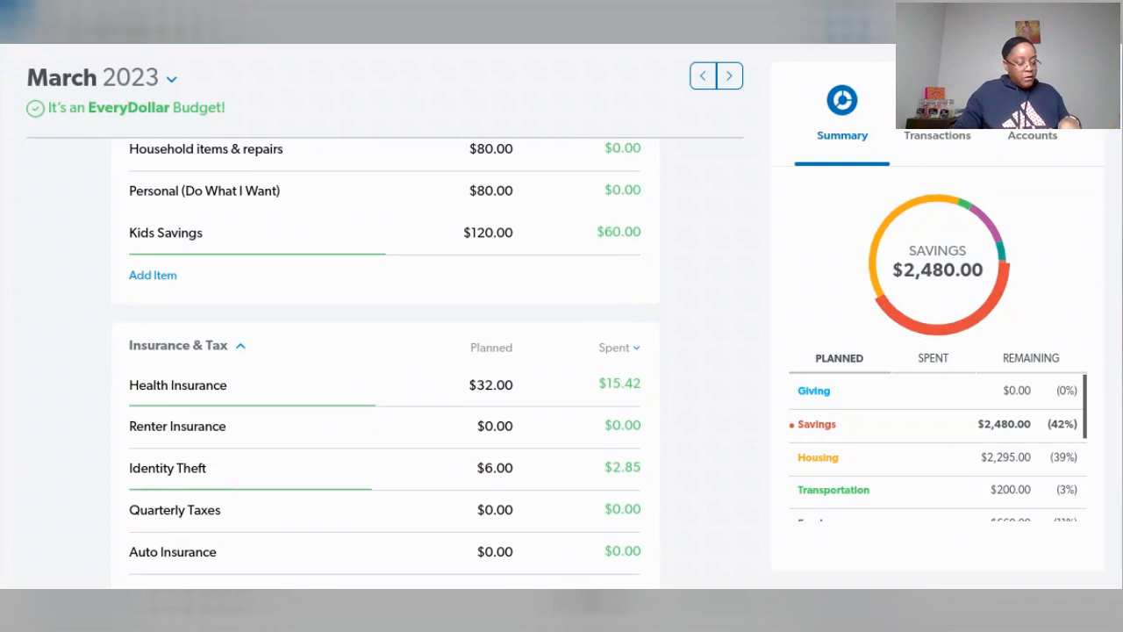
pyautogui.scroll(-2, 507, 403)
pyautogui.scroll(-2, 505, 400)
pyautogui.scroll(-2, 502, 402)
pyautogui.scroll(10, 507, 395)
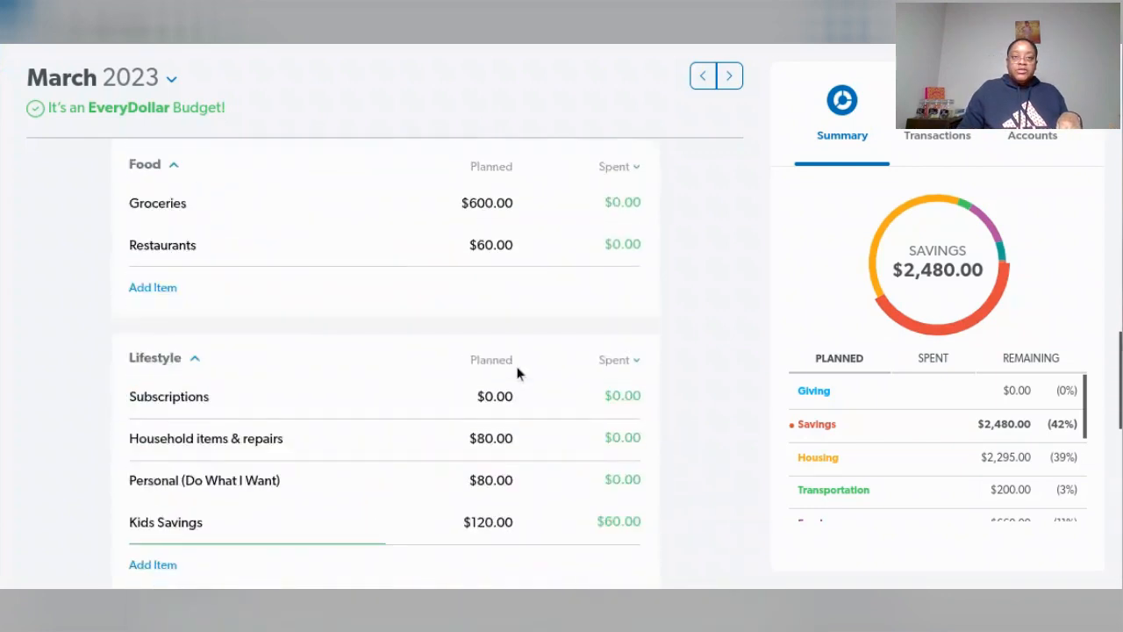
pyautogui.scroll(5, 518, 373)
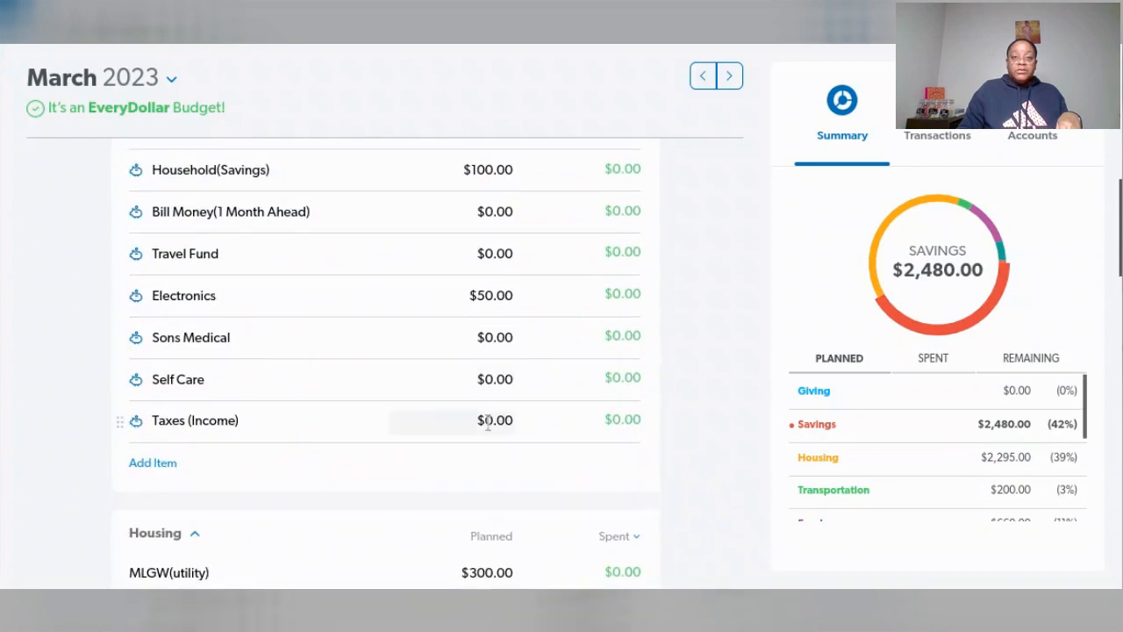
pyautogui.click(488, 422)
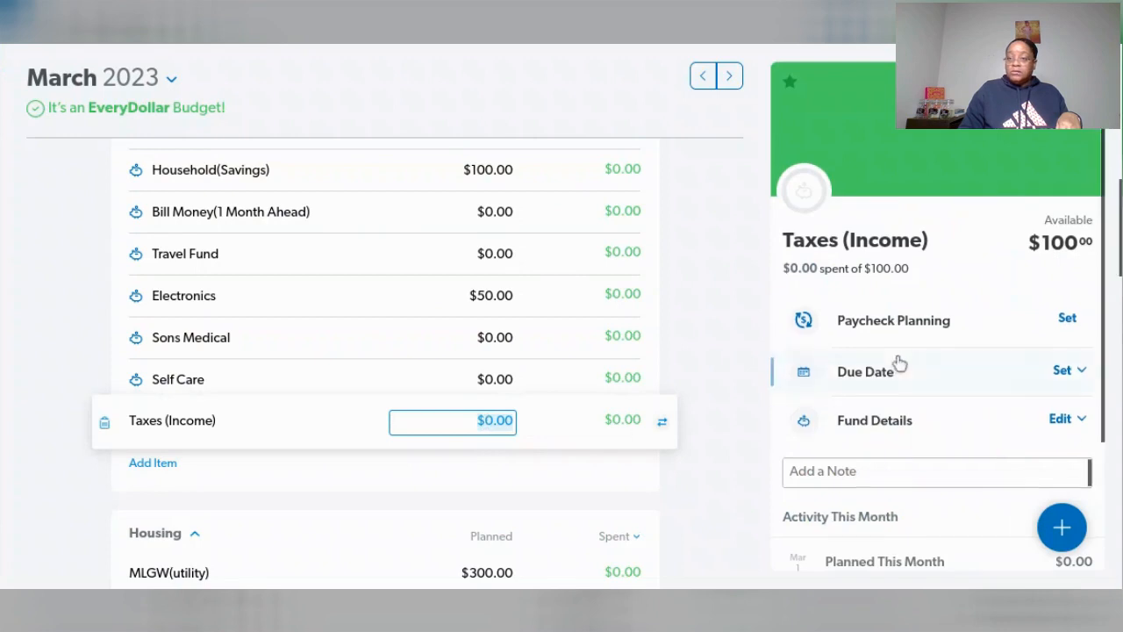
pyautogui.scroll(-2, 899, 362)
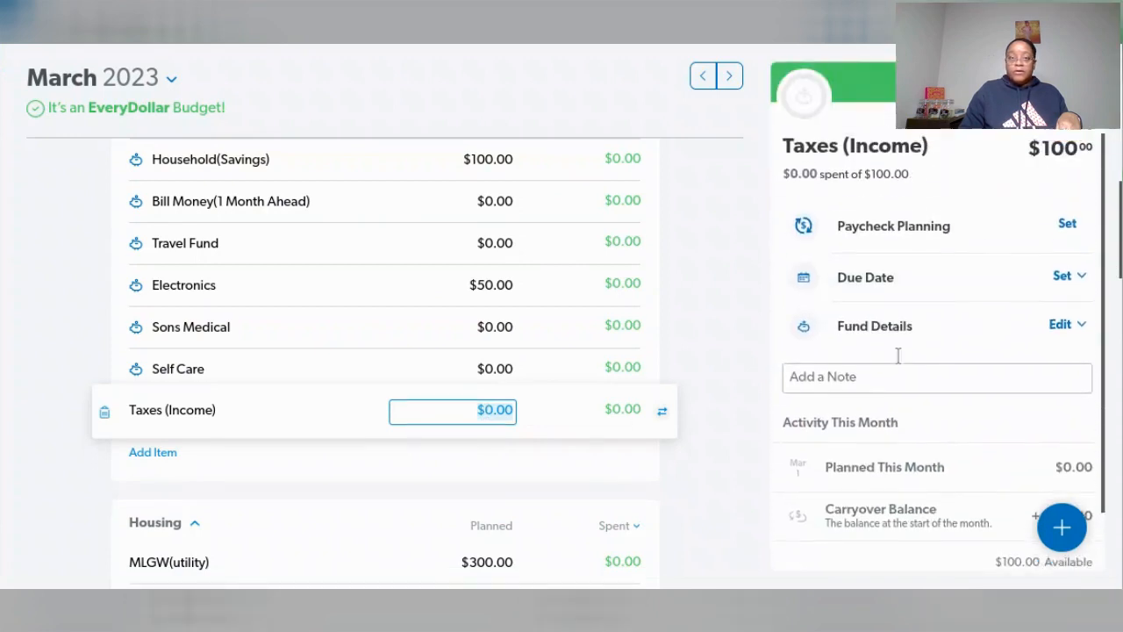
pyautogui.scroll(1, 897, 355)
pyautogui.scroll(-1, 895, 390)
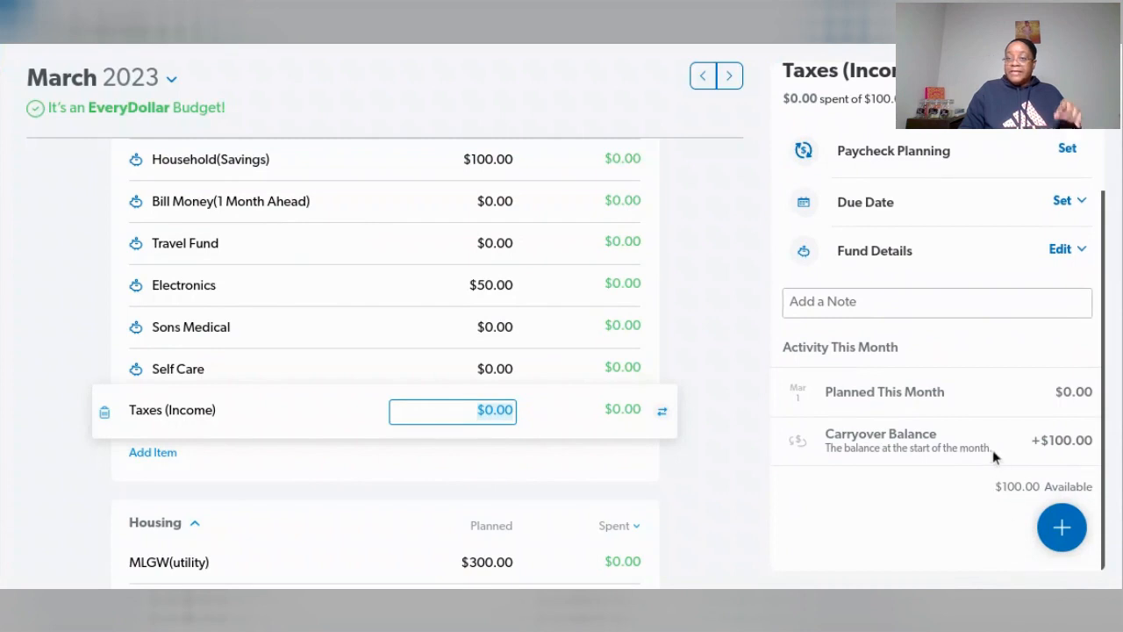
# - Track a $100.00 expense dated 03/08/23 named "adjustment YouTube" against the Taxes (Income) fund and review the fund's activity
pyautogui.click(1062, 528)
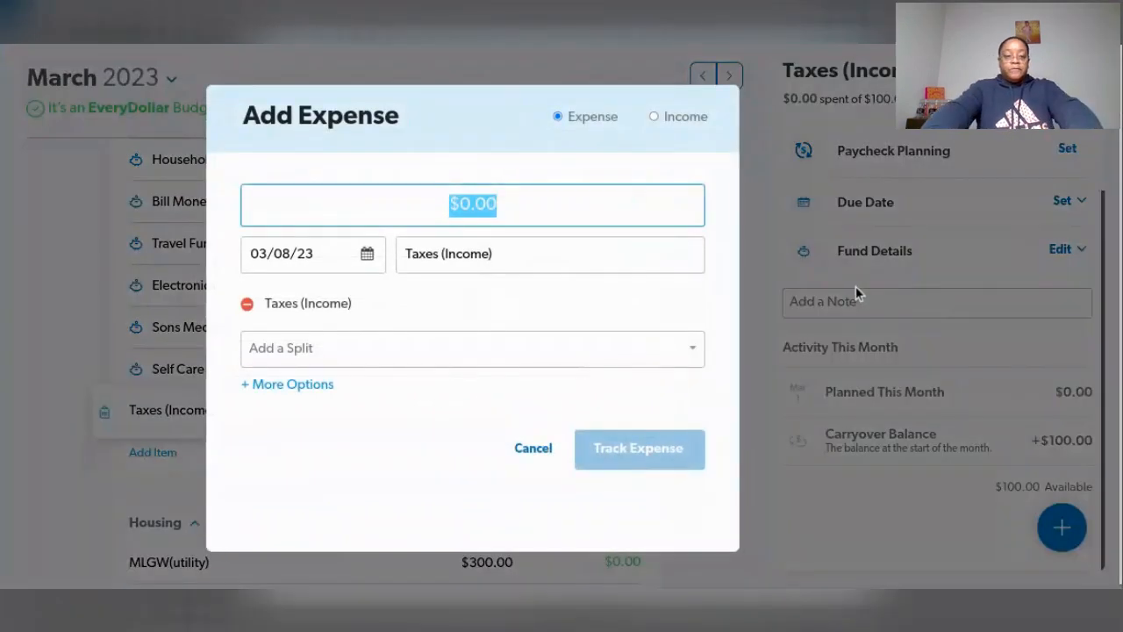
pyautogui.write('100')
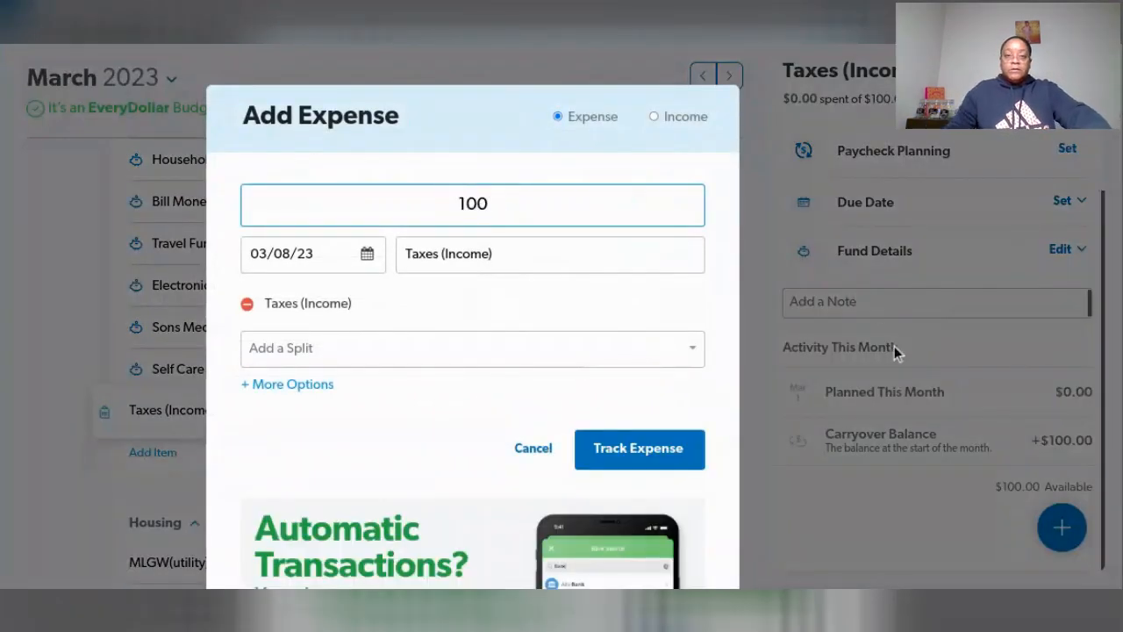
pyautogui.click(578, 259)
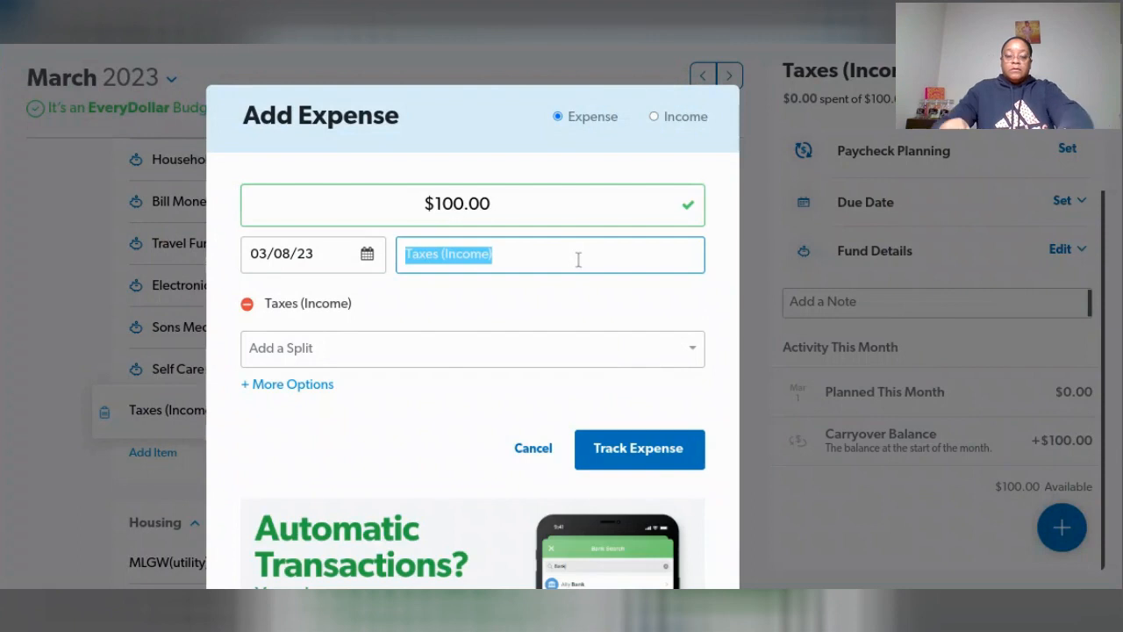
pyautogui.write('a')
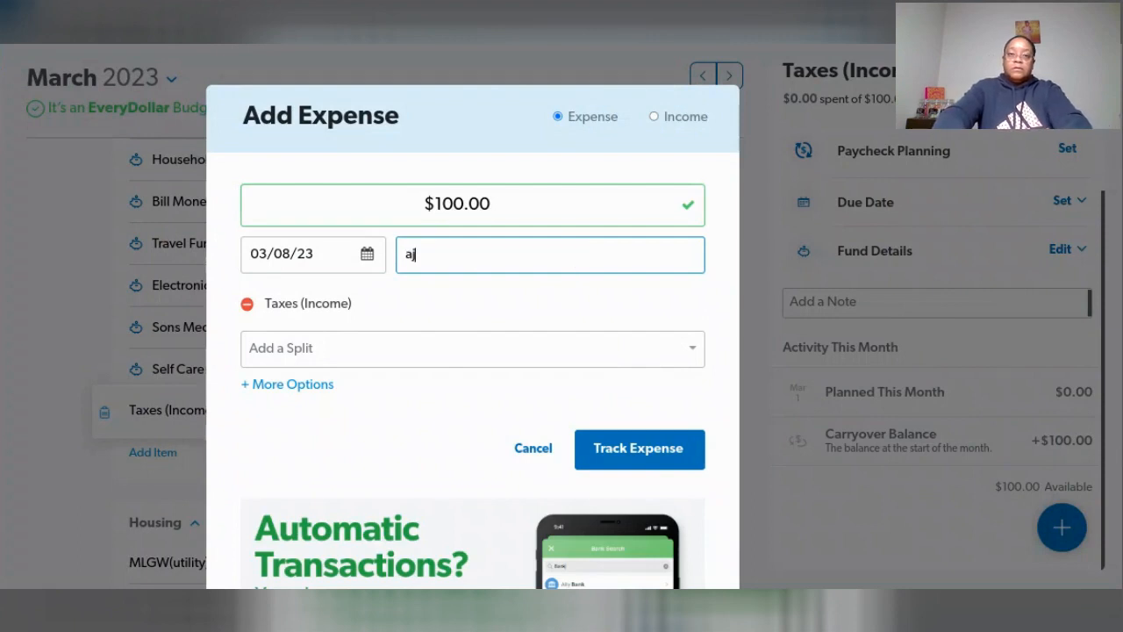
pyautogui.write('djustment YouTube')
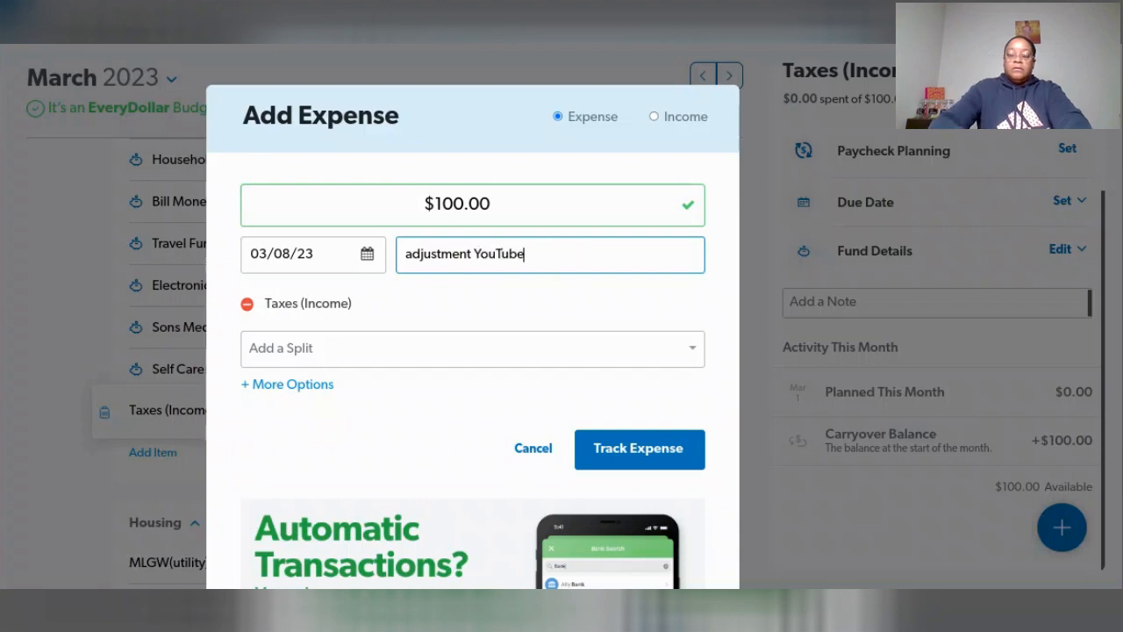
pyautogui.click(639, 453)
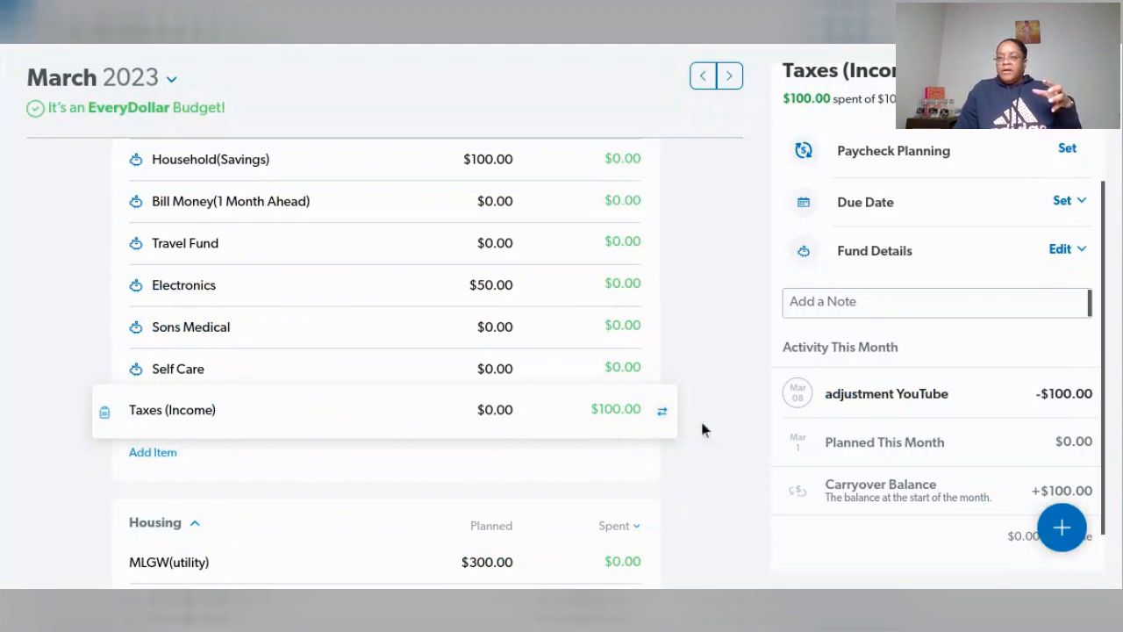
pyautogui.scroll(-1, 947, 394)
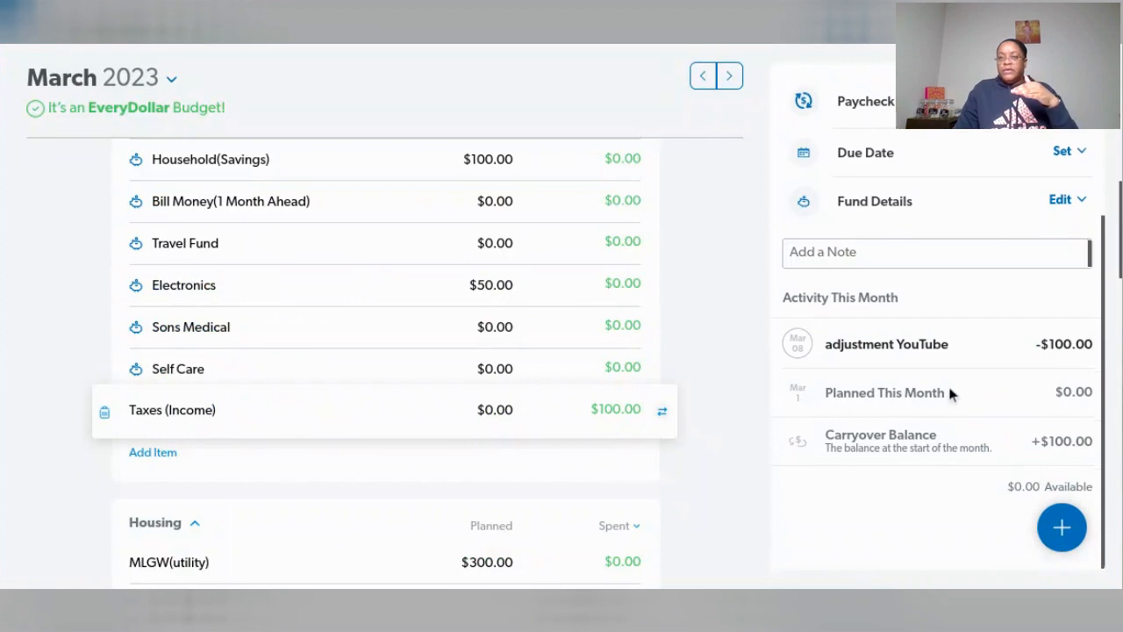
pyautogui.scroll(1, 951, 395)
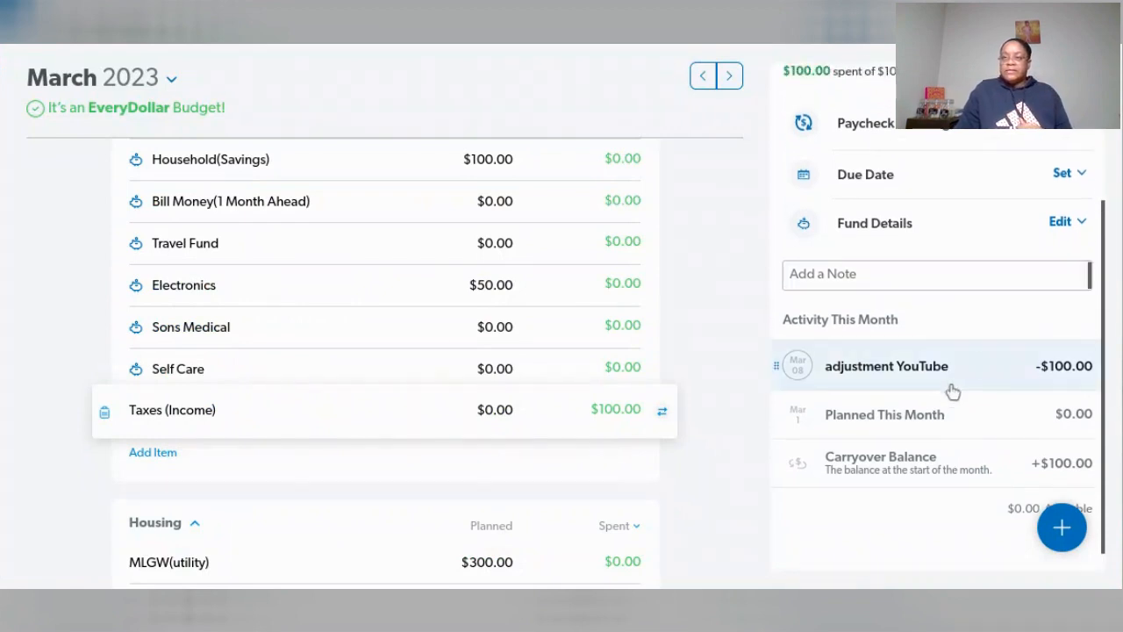
# - Set the Taxes (Income) fund's original balance to $0.00 and save the fund details
pyautogui.click(1068, 223)
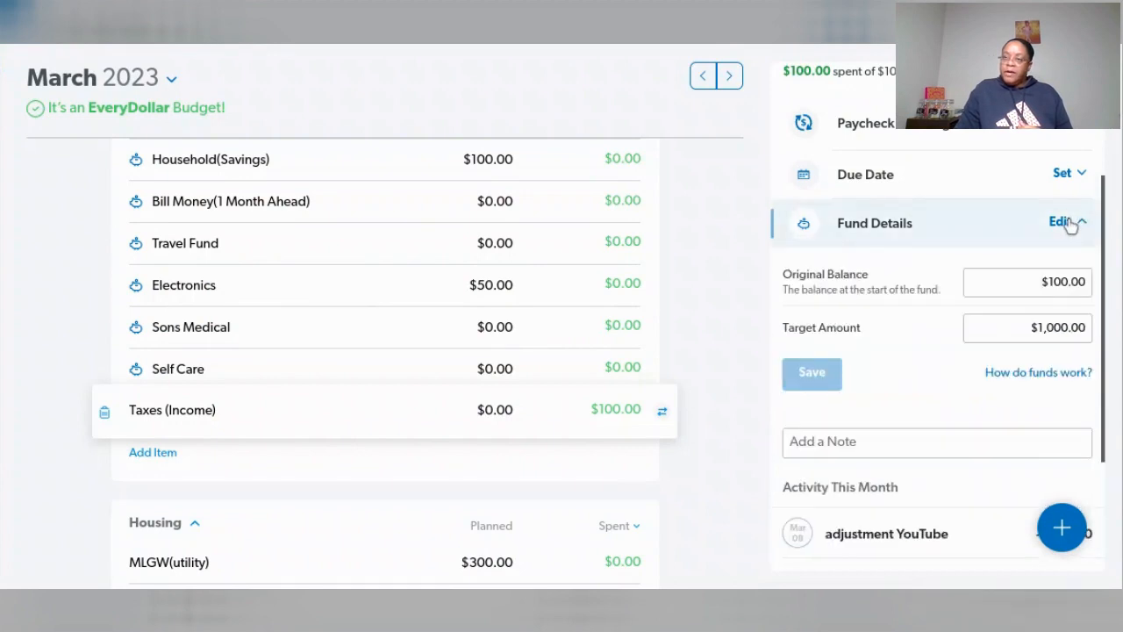
pyautogui.click(1085, 282)
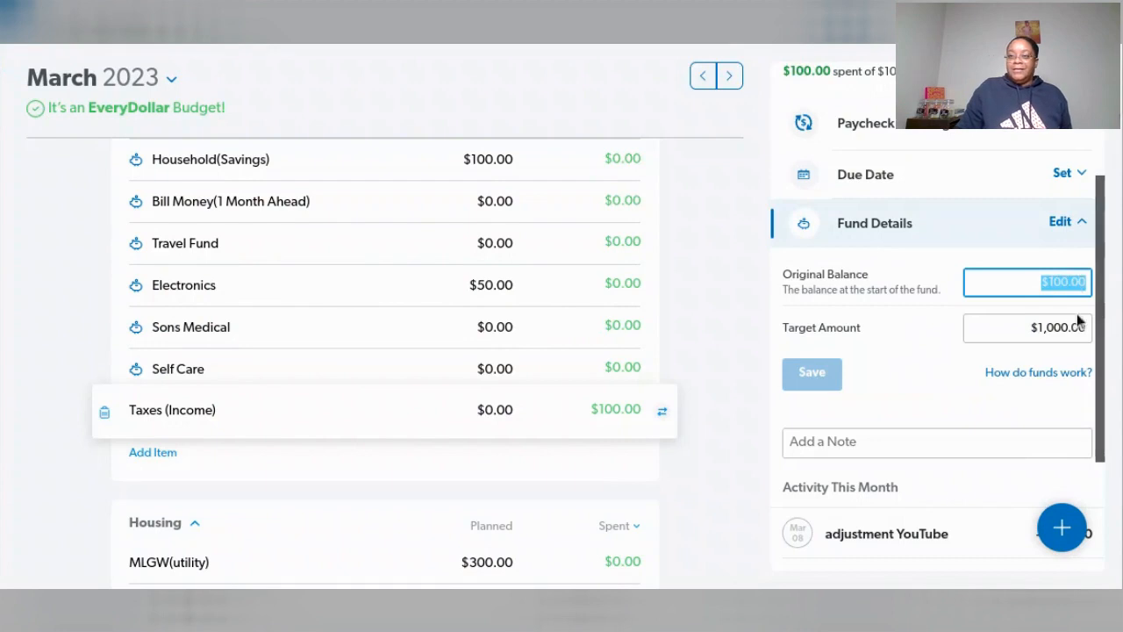
pyautogui.write('0')
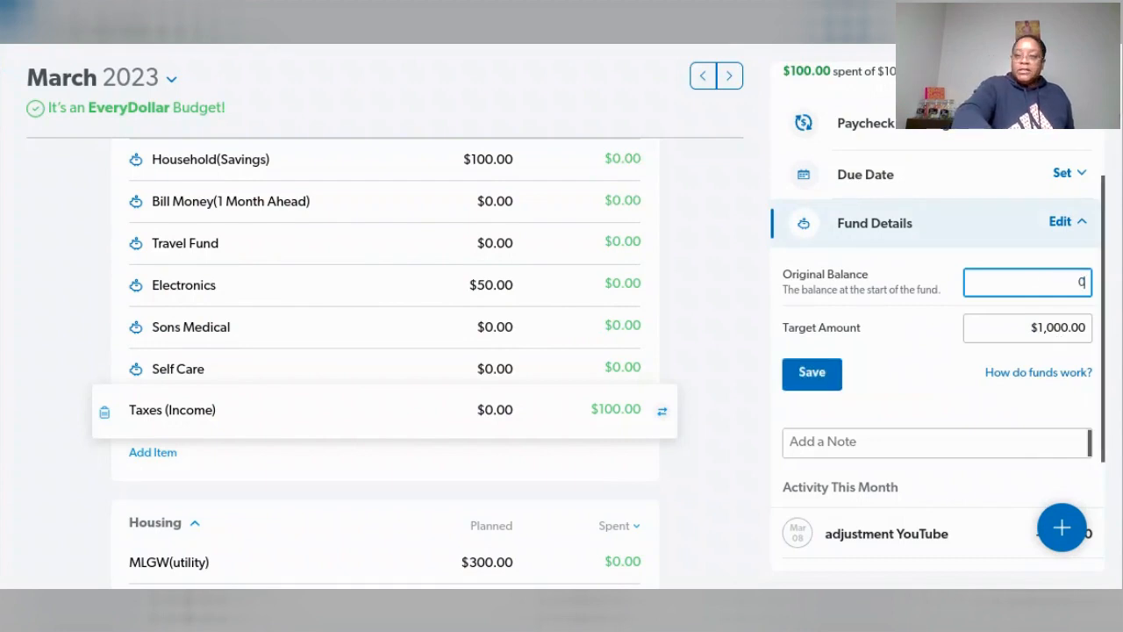
pyautogui.press('Tab')
pyautogui.scroll(-2, 956, 379)
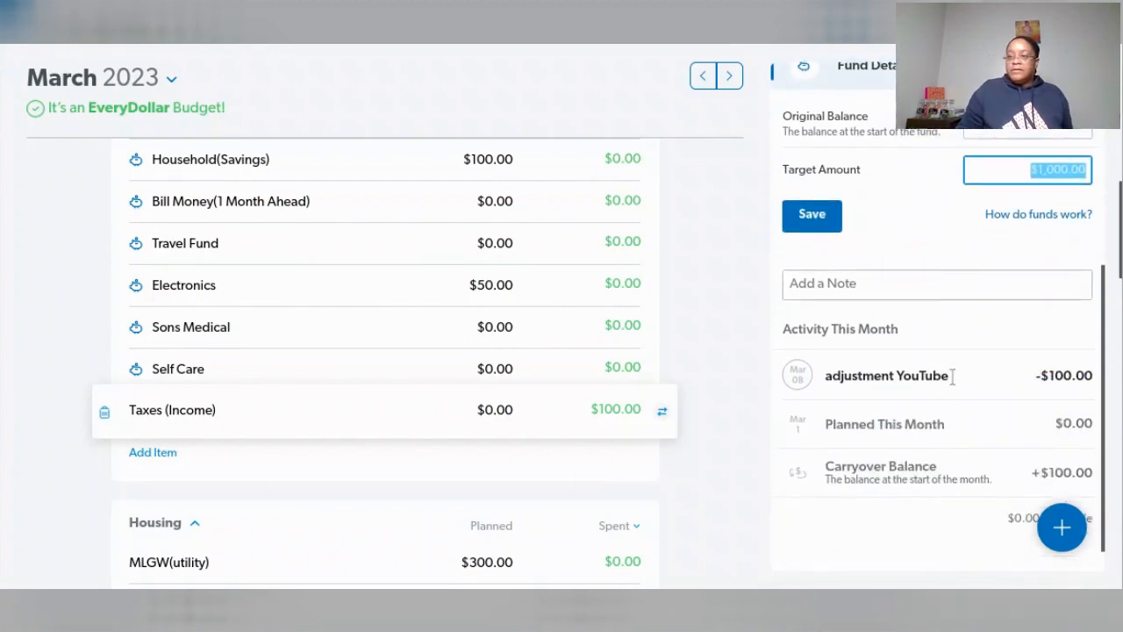
pyautogui.scroll(3, 955, 379)
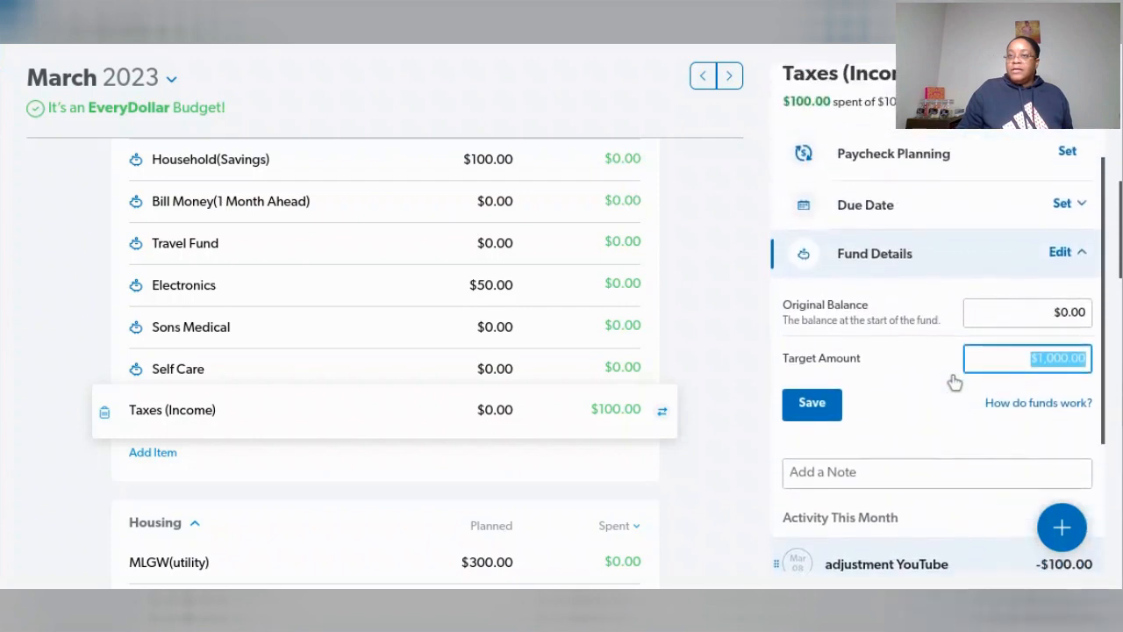
pyautogui.scroll(1, 948, 373)
pyautogui.scroll(-1, 948, 373)
pyautogui.scroll(-3, 939, 373)
pyautogui.click(824, 246)
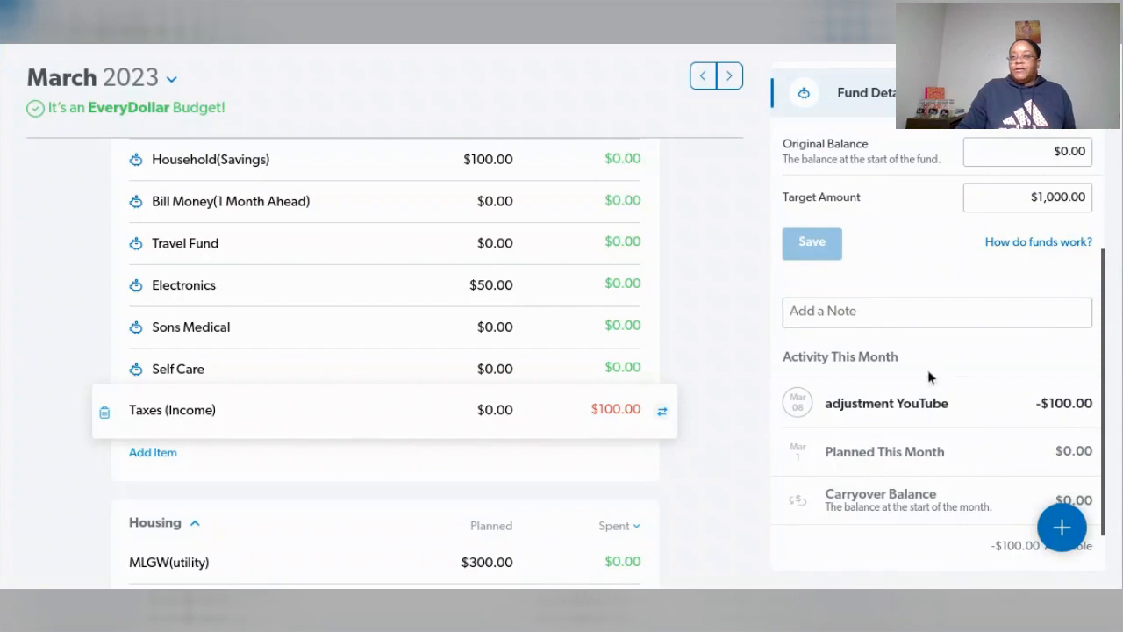
# - Delete the "adjustment YouTube" transaction from the Taxes (Income) fund's activity and check the fund's available balance
pyautogui.scroll(5, 927, 370)
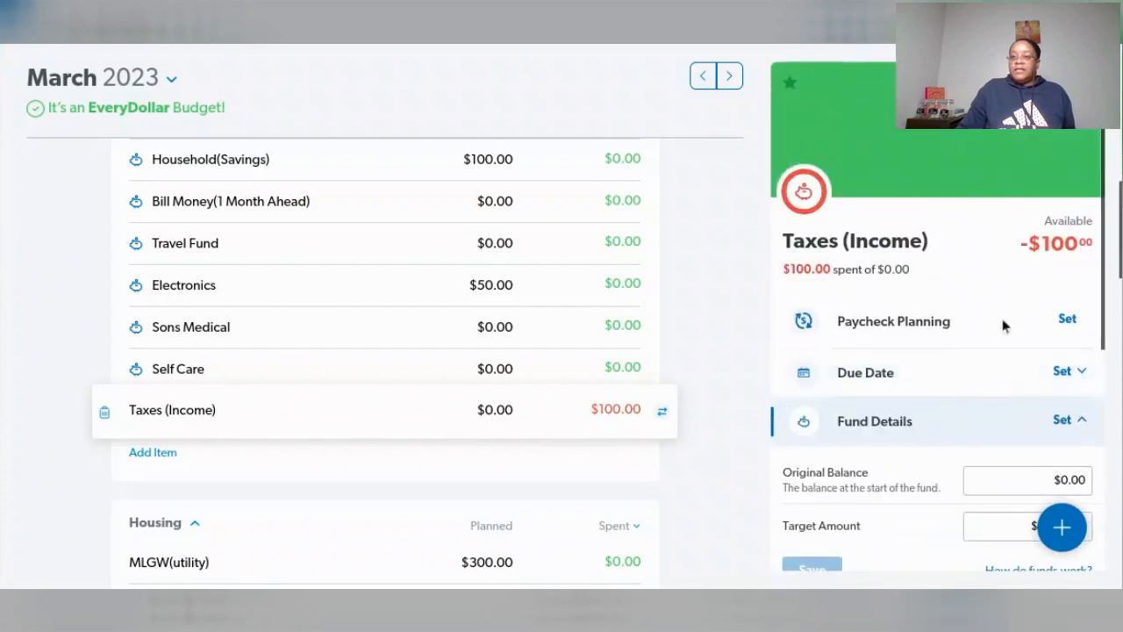
pyautogui.scroll(-5, 1002, 324)
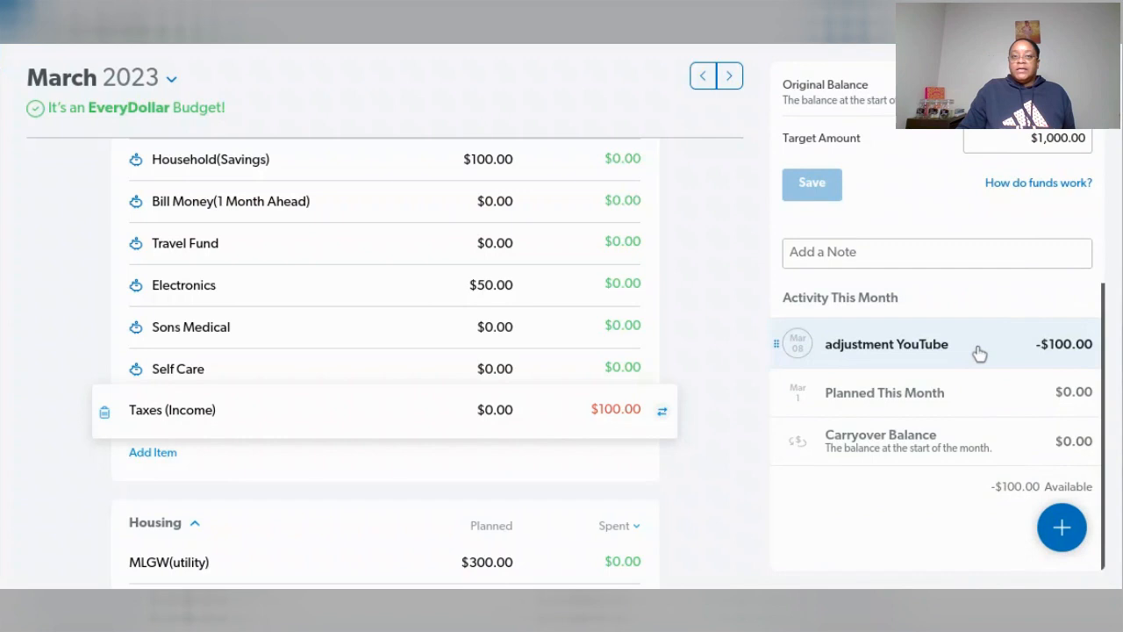
pyautogui.click(978, 351)
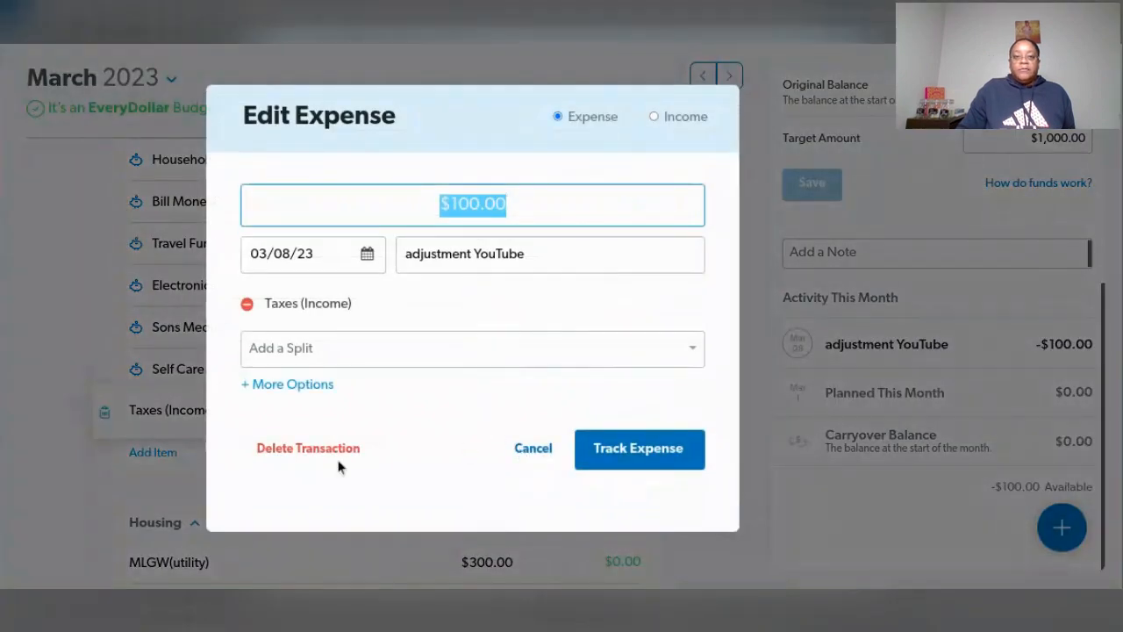
pyautogui.click(680, 445)
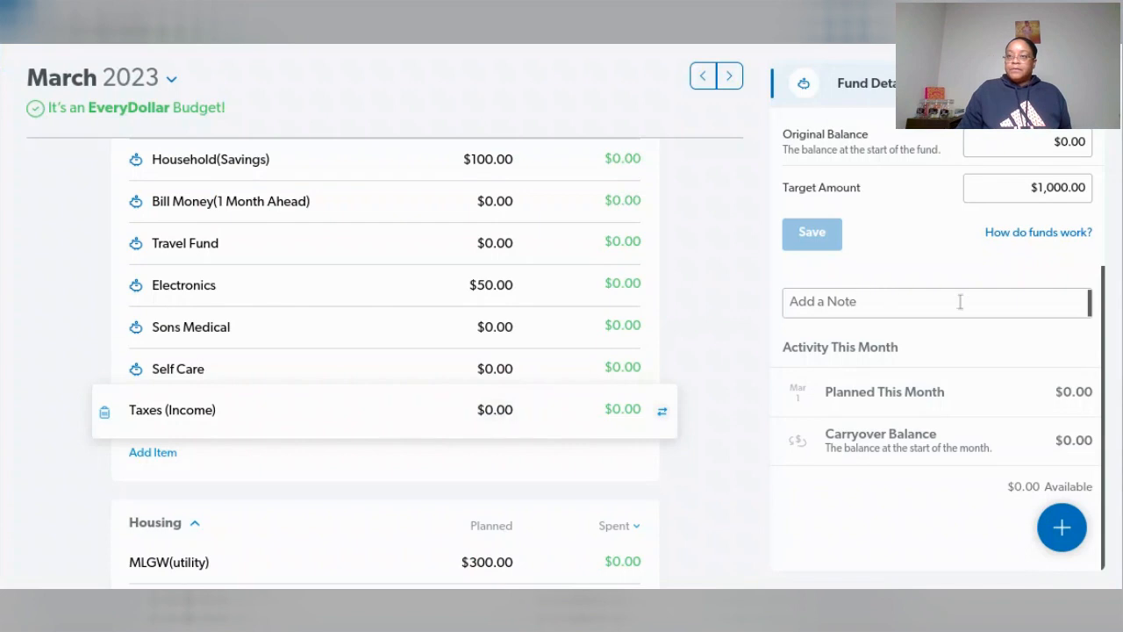
pyautogui.scroll(4, 957, 304)
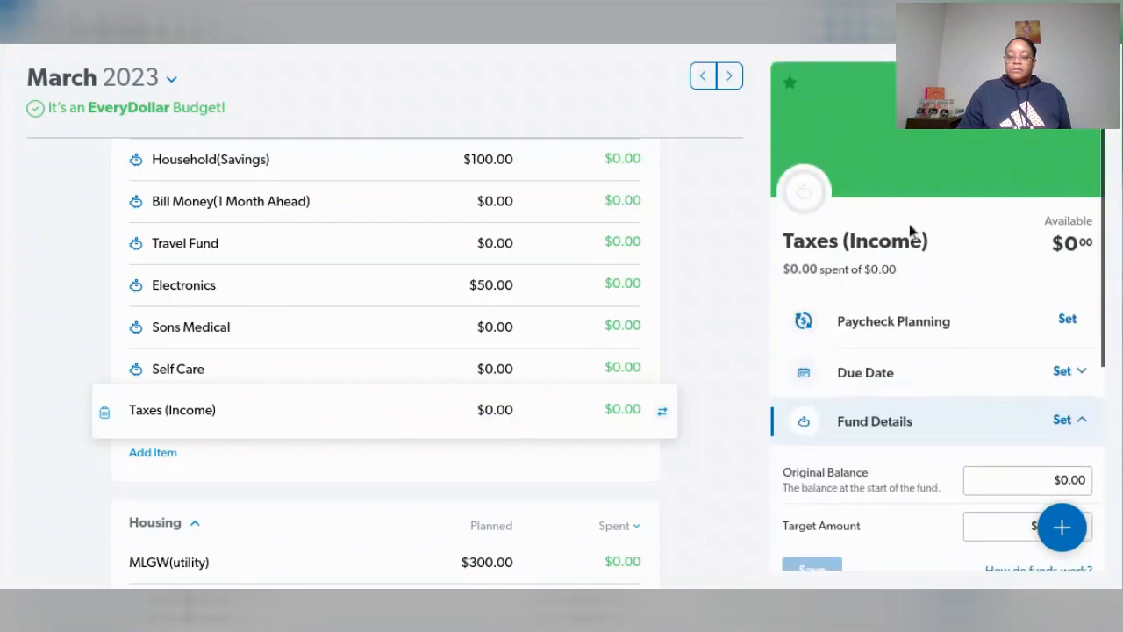
# - Set the planned amount of the Taxes (Income) fund to $1,000.00 for March
pyautogui.click(488, 412)
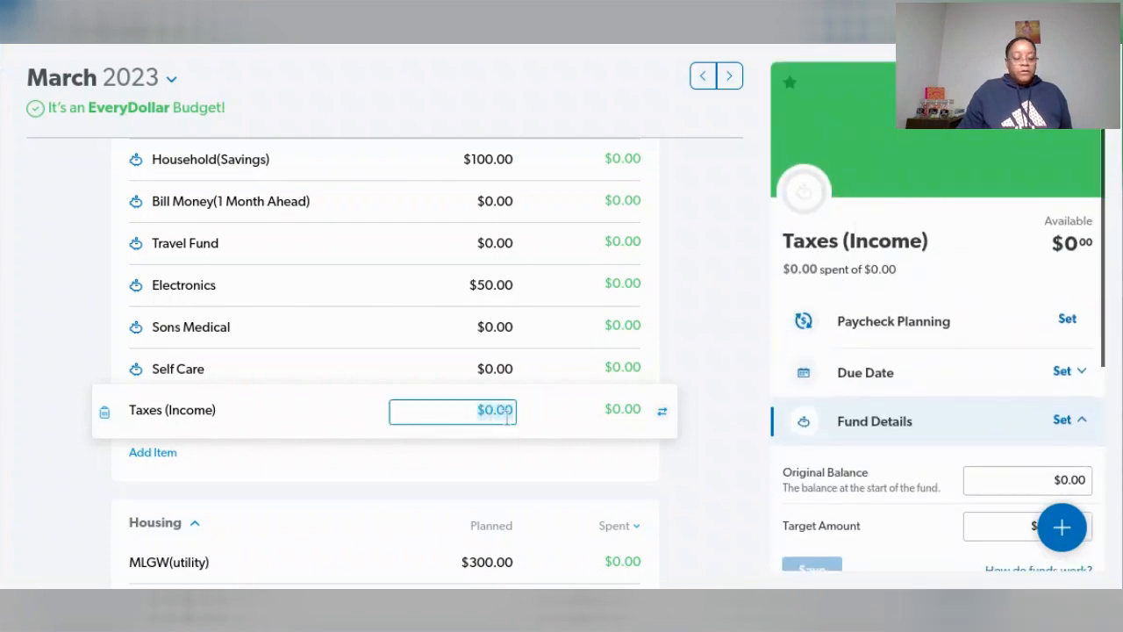
pyautogui.press('BackSpace')
pyautogui.write('1000')
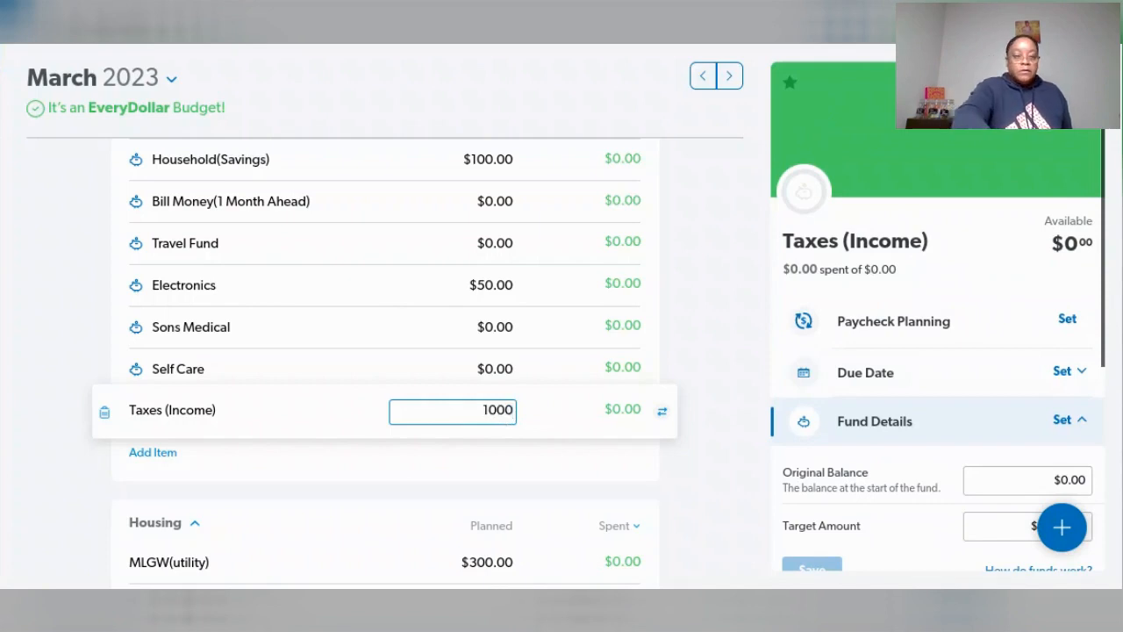
pyautogui.press('Tab')
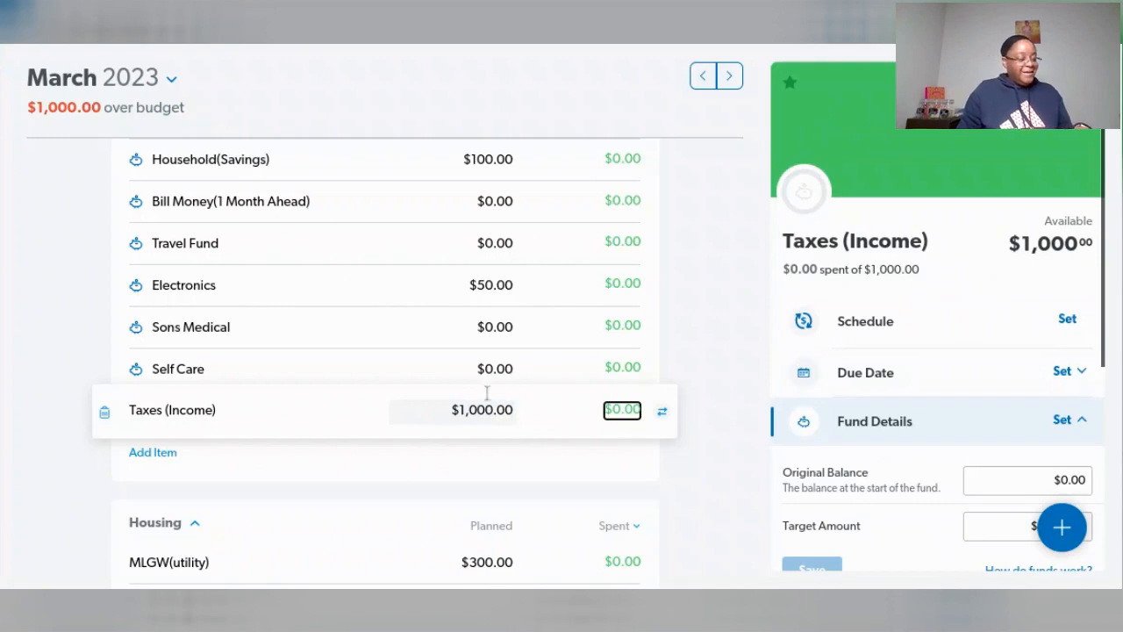
# - Reduce the planned amount of the Household(Savings) fund to $80.00
pyautogui.scroll(3, 377, 342)
pyautogui.scroll(2, 378, 344)
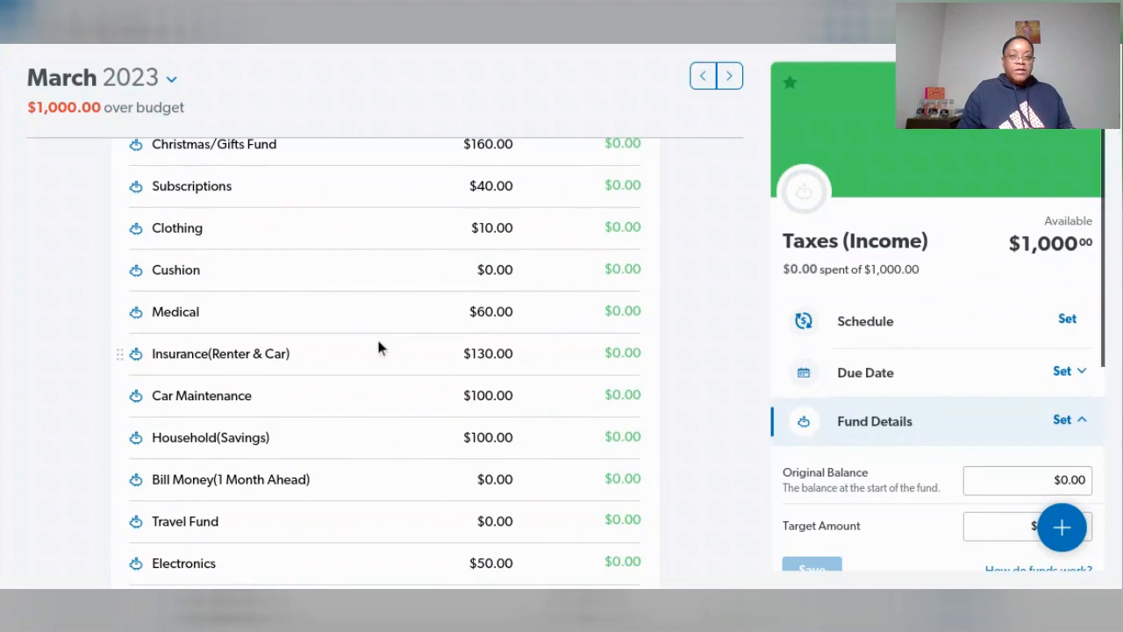
pyautogui.scroll(1, 413, 300)
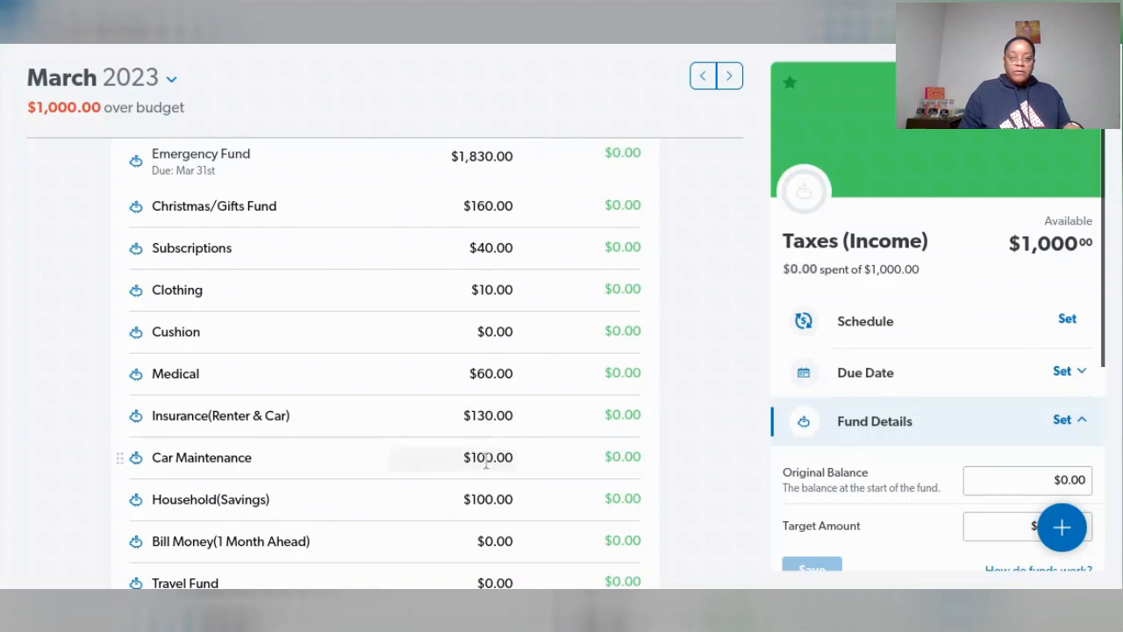
pyautogui.click(488, 498)
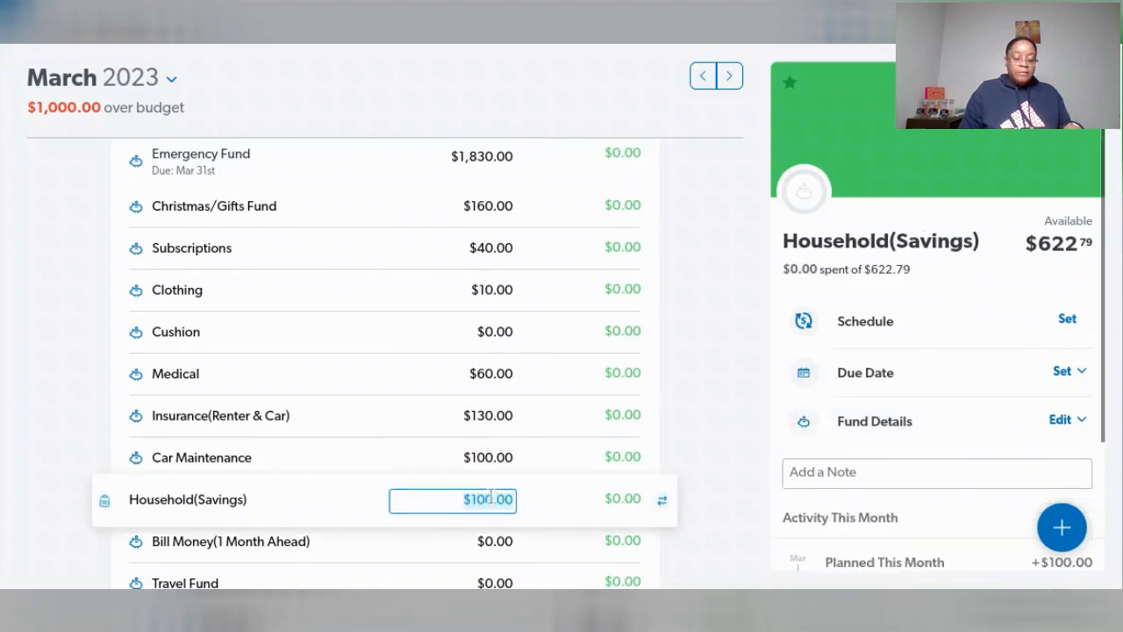
pyautogui.write('80')
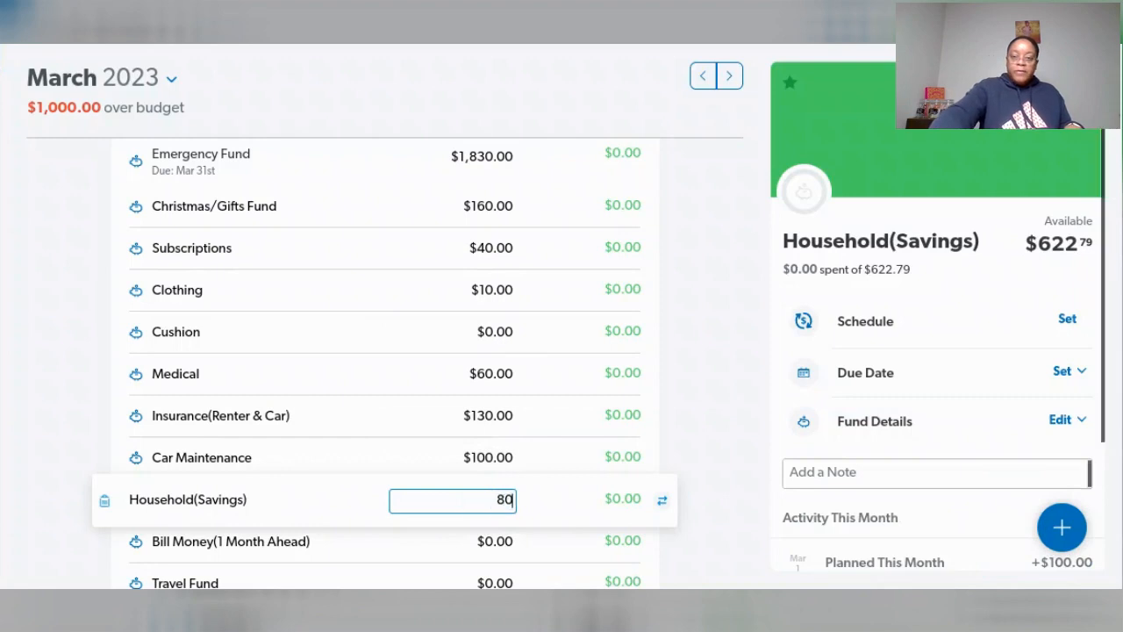
pyautogui.press('Tab')
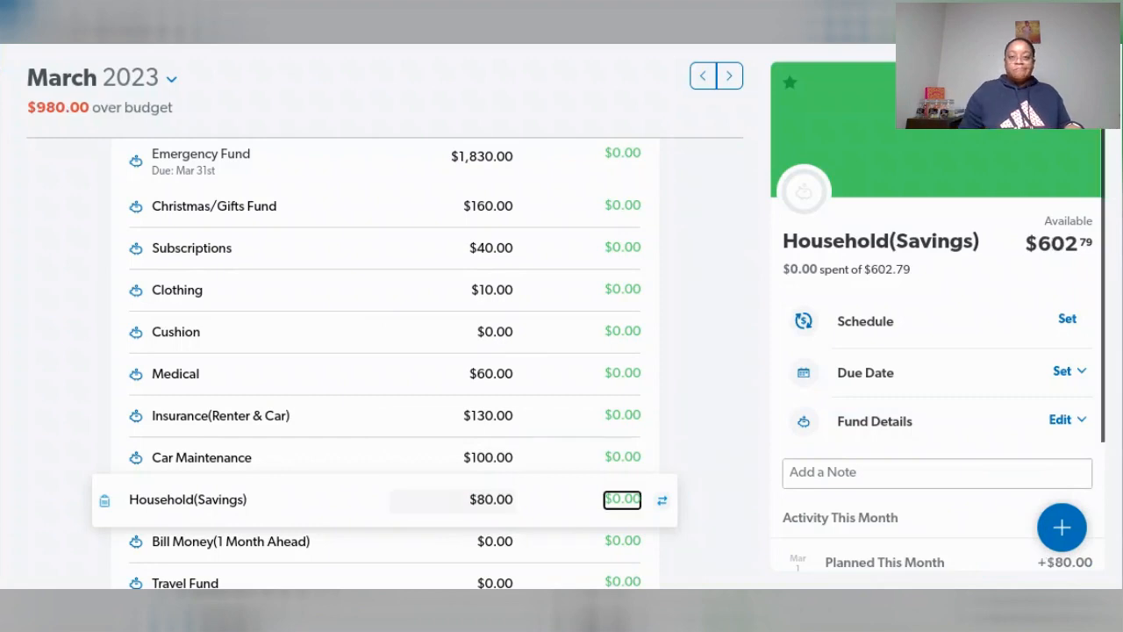
# - Review the planned amounts in the Savings group and set the Emergency Fund's planned amount to $798.00
pyautogui.scroll(-2, 418, 408)
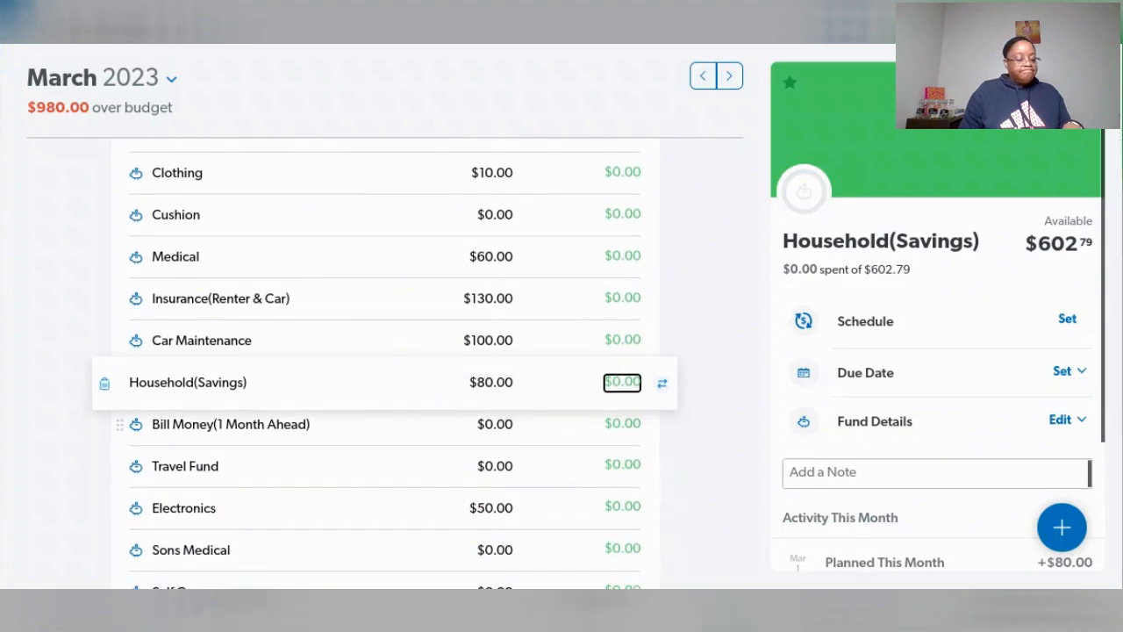
pyautogui.scroll(-1, 442, 449)
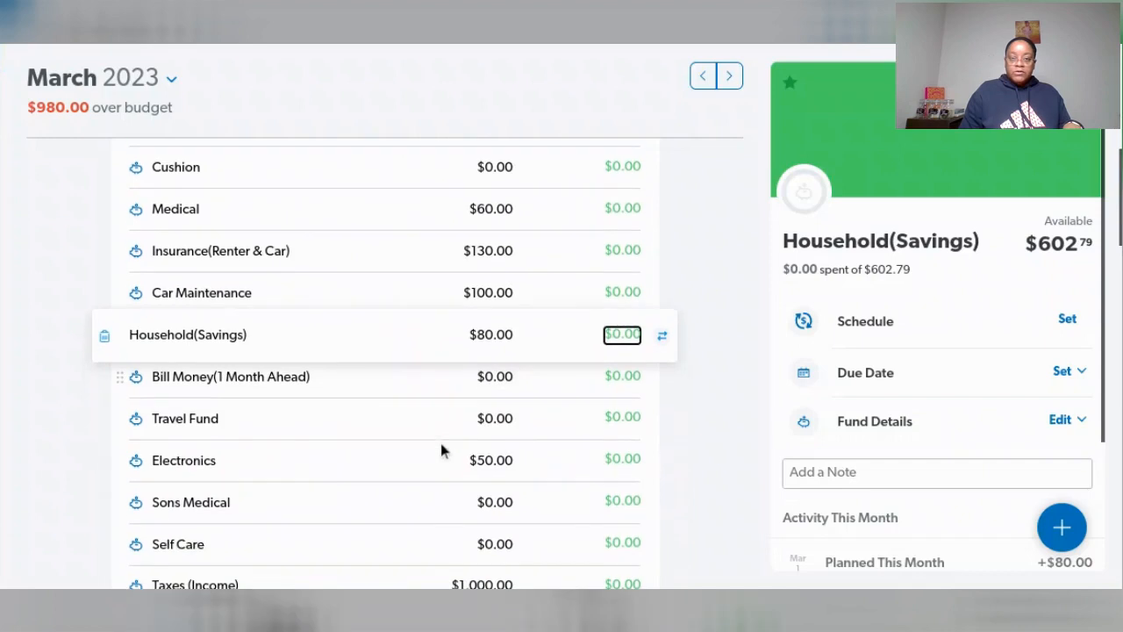
pyautogui.scroll(-1, 445, 461)
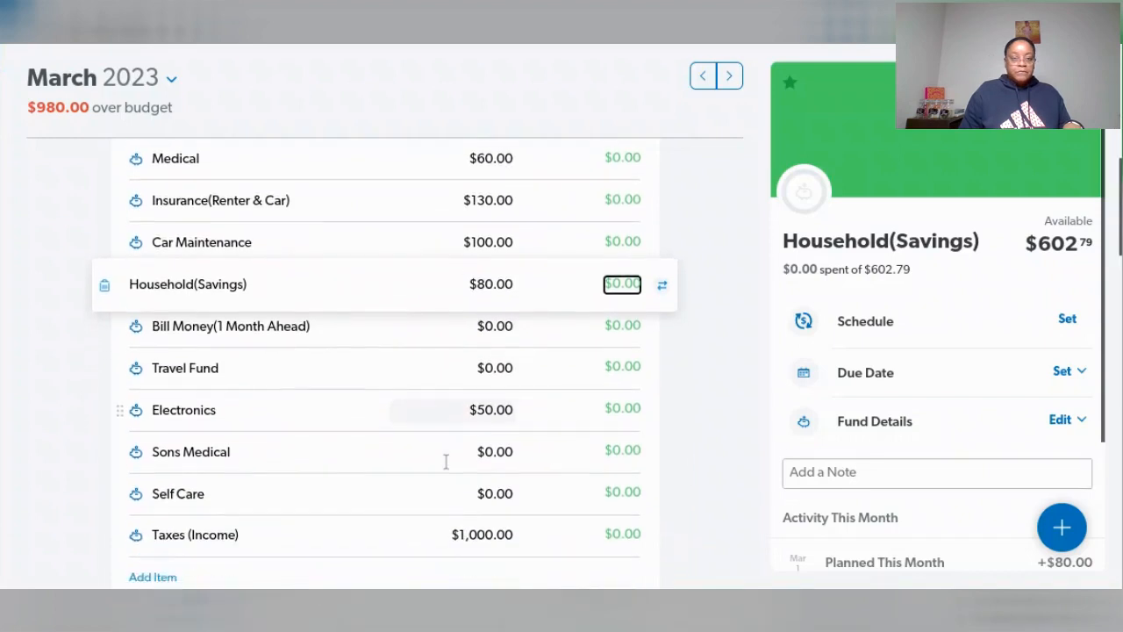
pyautogui.scroll(6, 446, 461)
pyautogui.scroll(1, 445, 456)
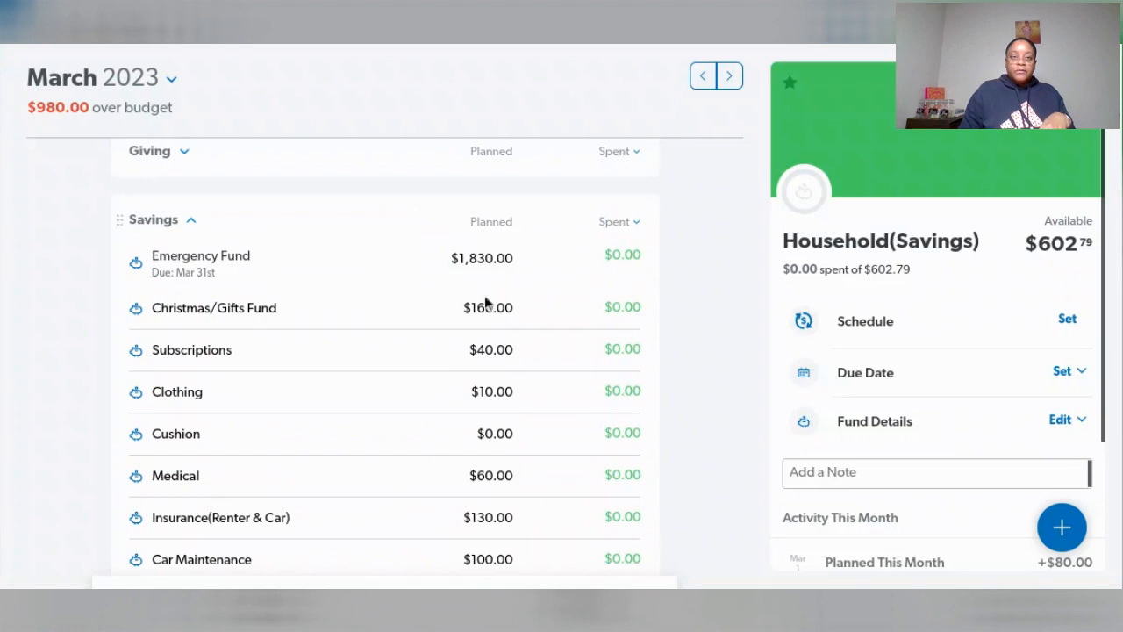
pyautogui.click(472, 265)
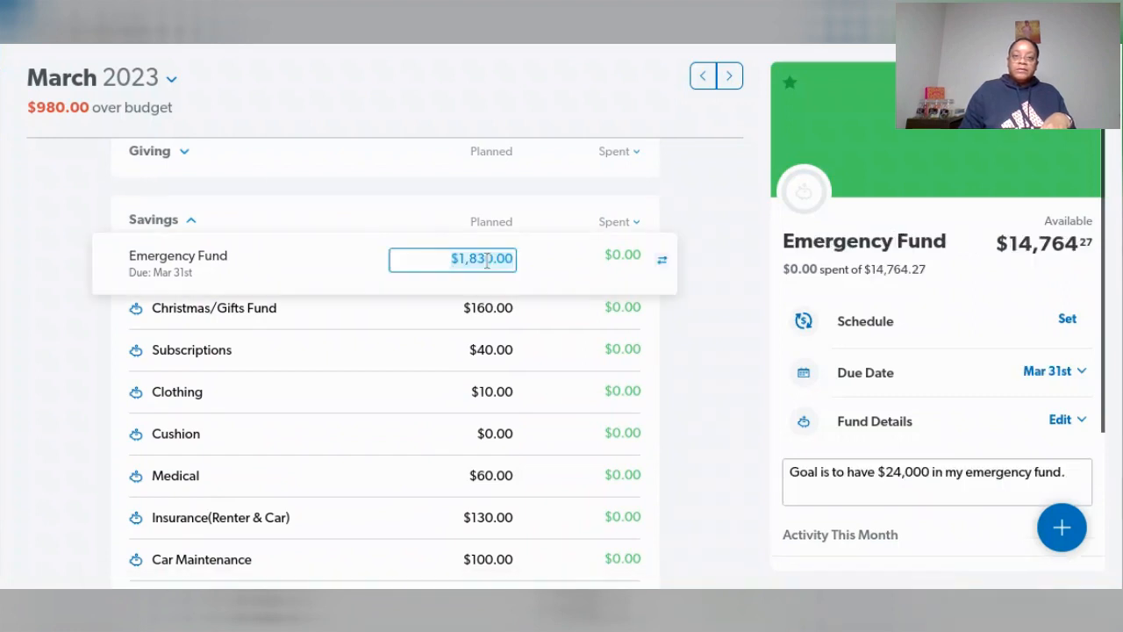
pyautogui.write('798')
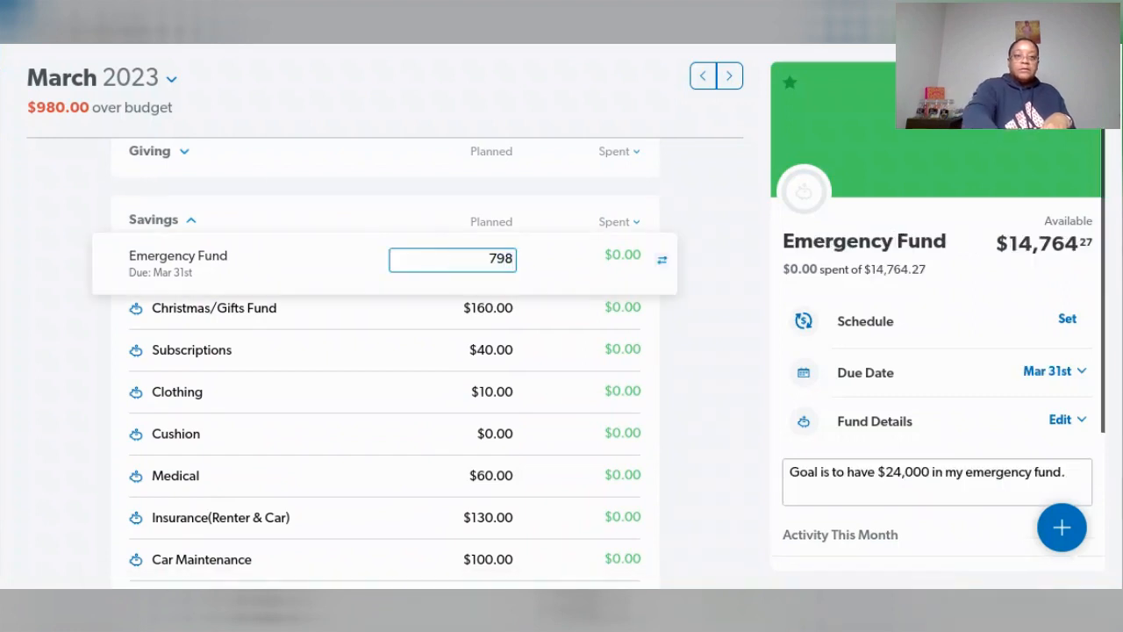
pyautogui.press('Tab')
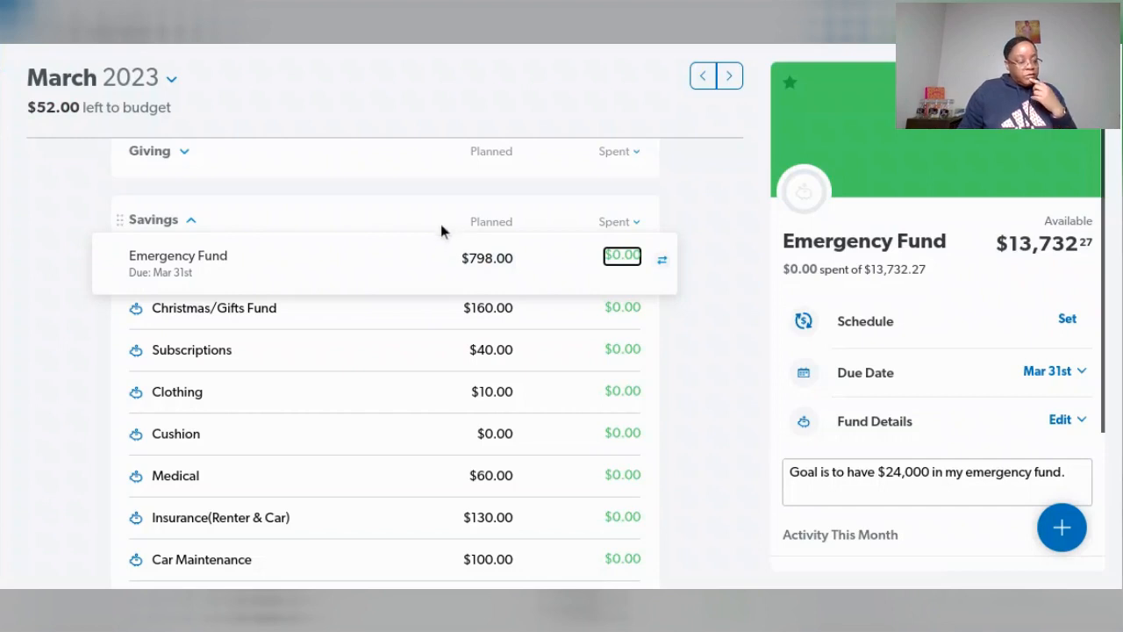
pyautogui.scroll(3, 458, 341)
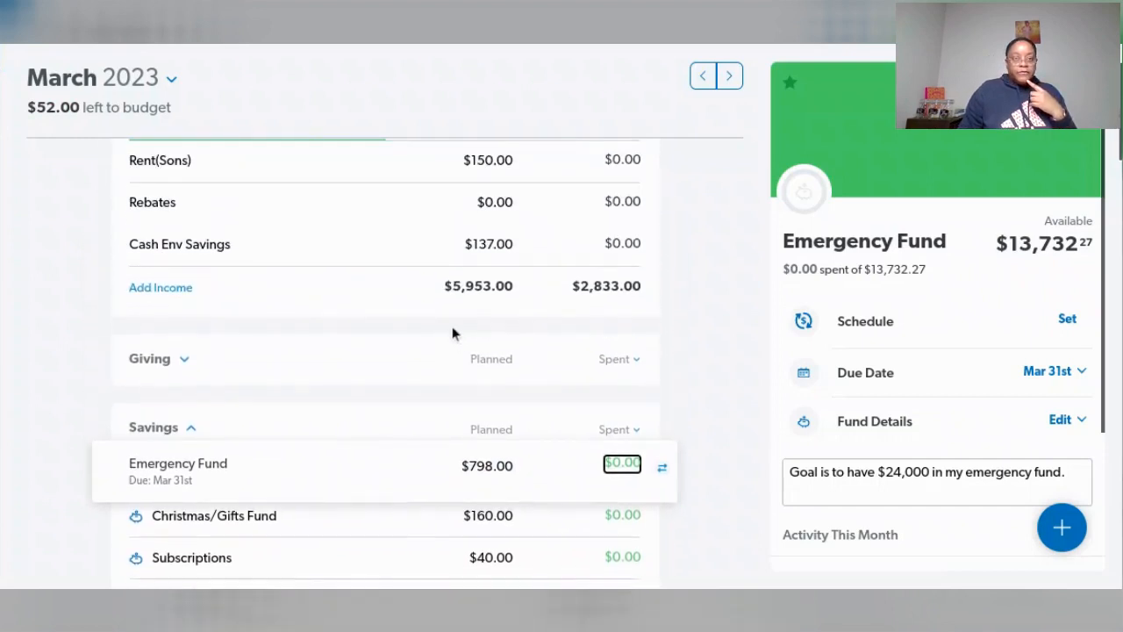
# - Set the planned amount of the Cash Env Savings income to $80.00
pyautogui.scroll(1, 453, 334)
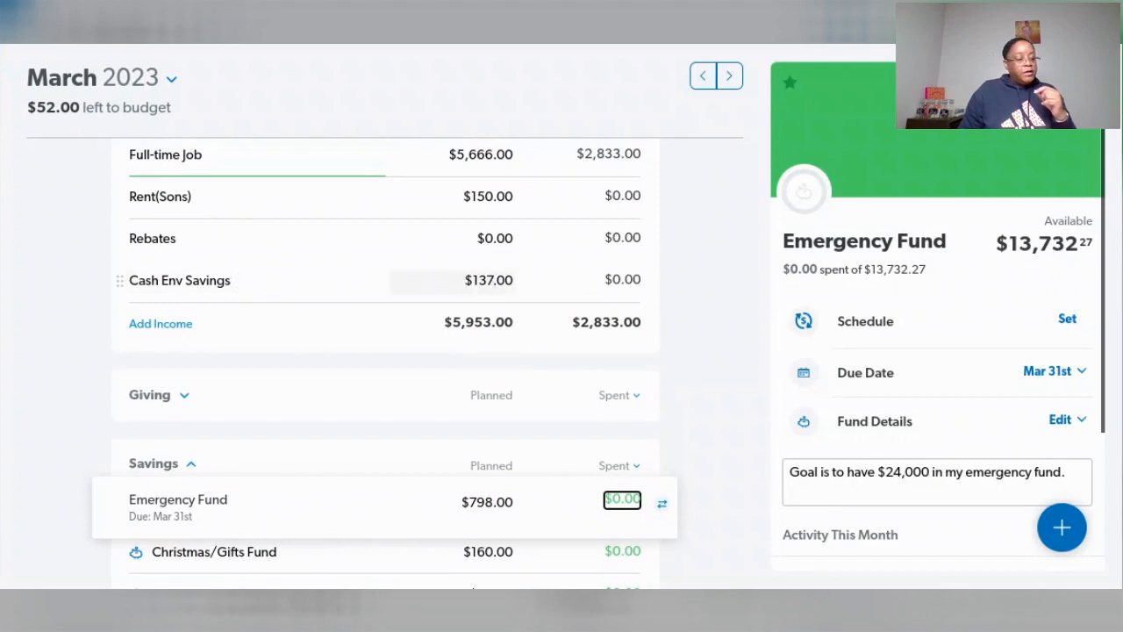
pyautogui.click(494, 280)
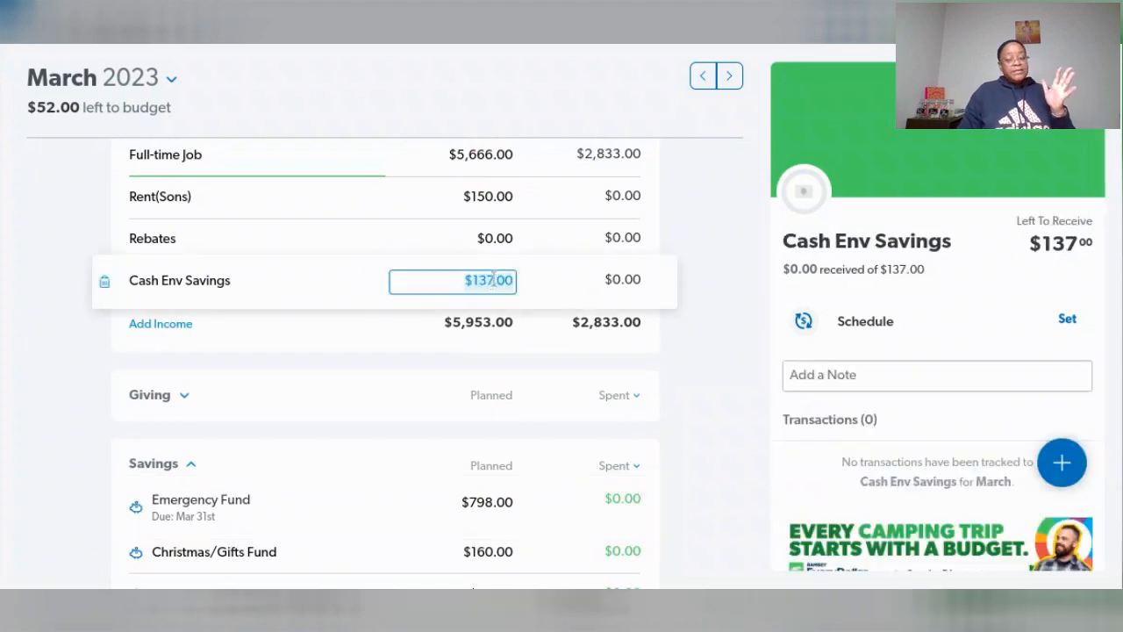
pyautogui.write('80')
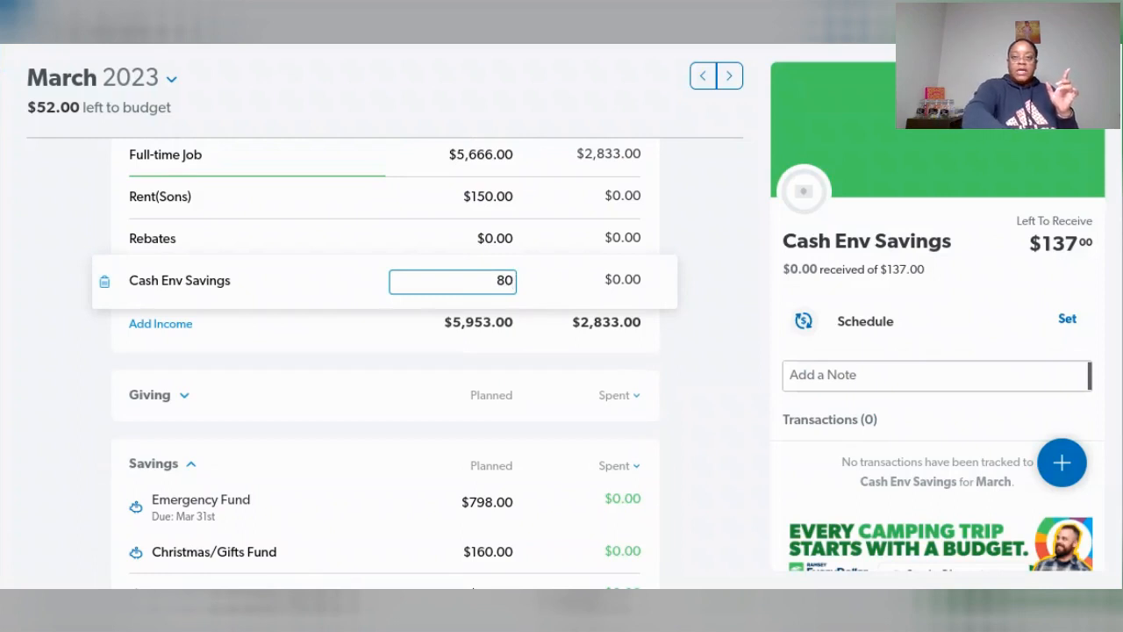
pyautogui.press('Tab')
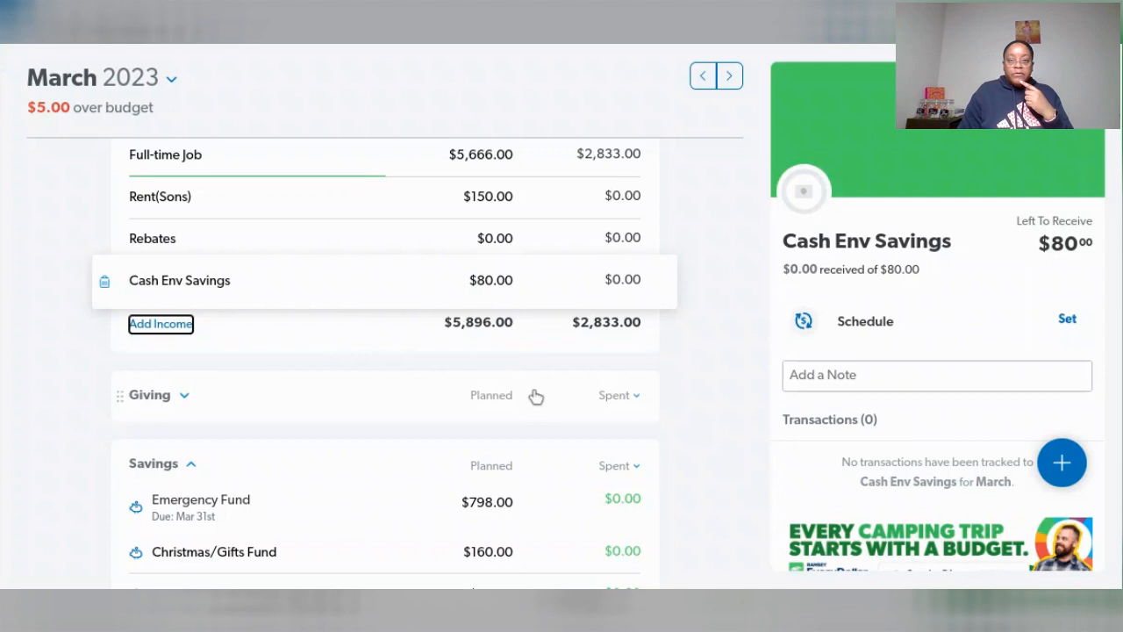
# - Reduce the planned amount of MLGW(utility) in the Housing group to $275.00
pyautogui.scroll(-3, 535, 397)
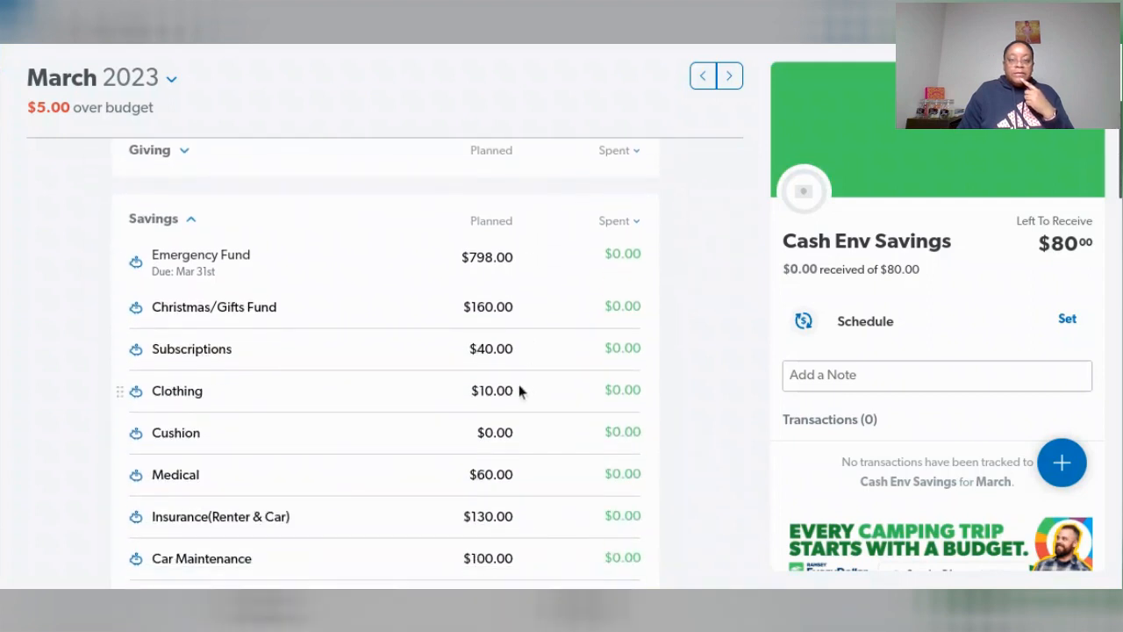
pyautogui.scroll(3, 519, 391)
pyautogui.scroll(-2, 521, 389)
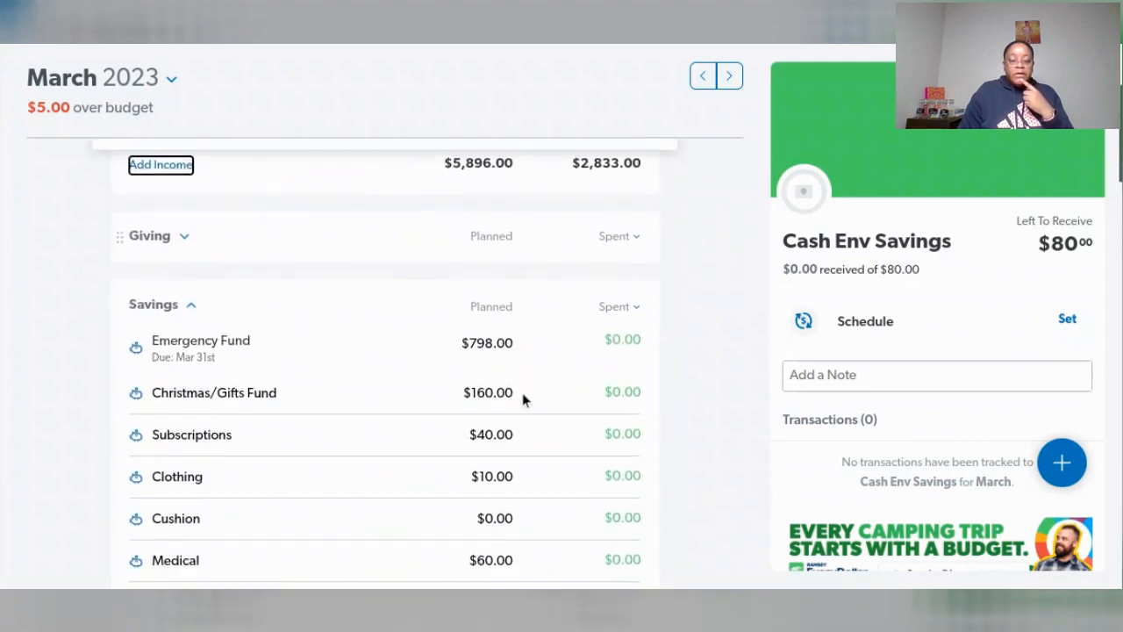
pyautogui.scroll(-6, 522, 400)
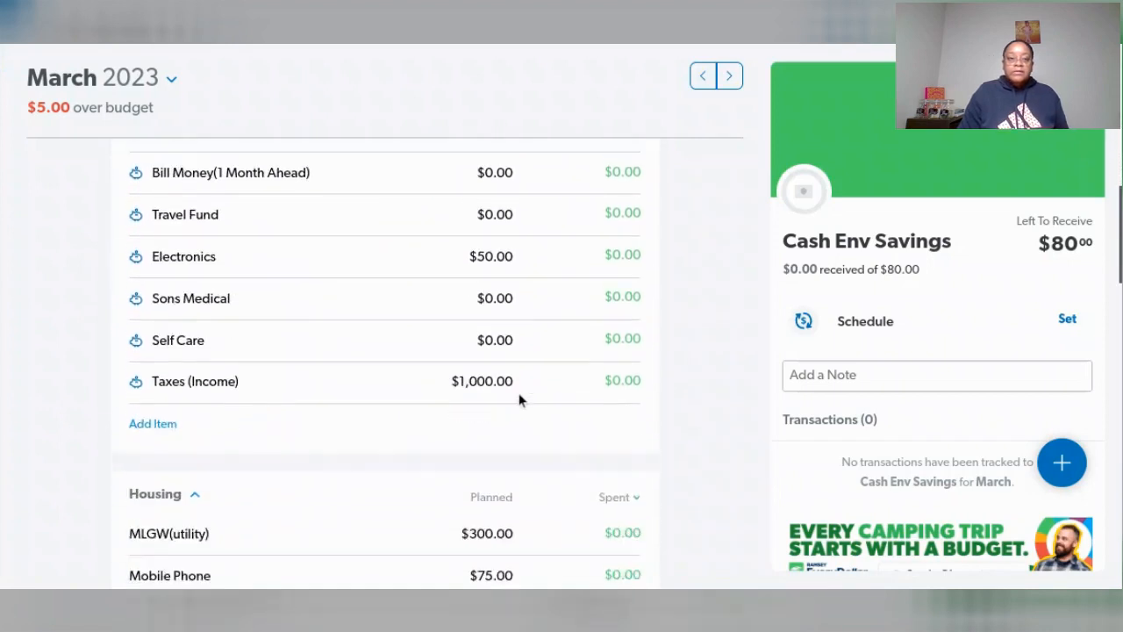
pyautogui.scroll(-2, 518, 400)
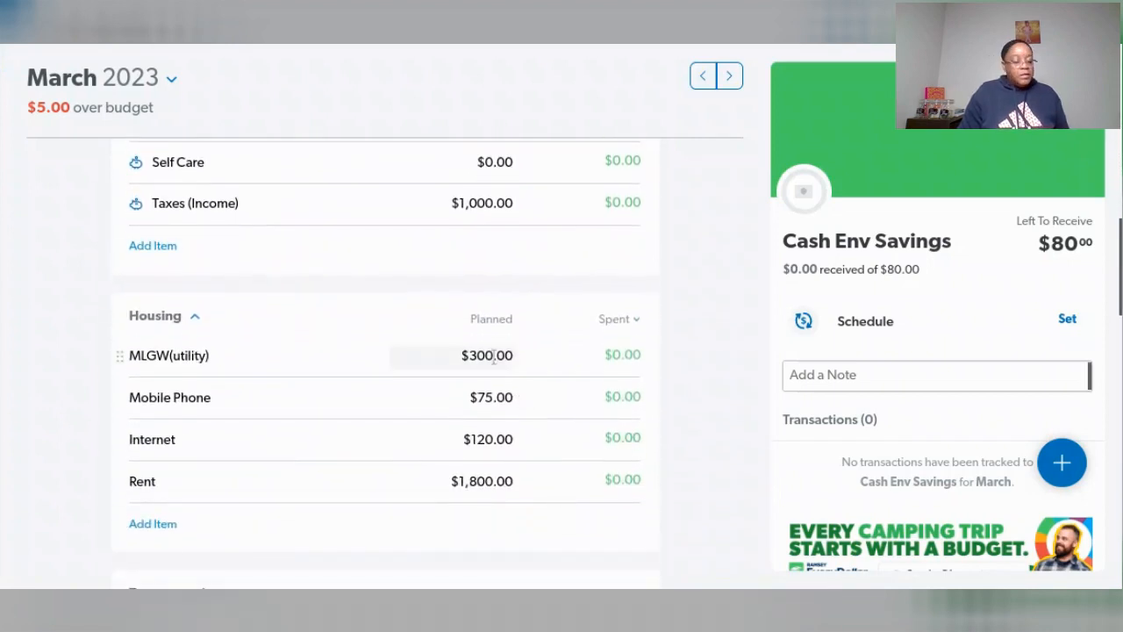
pyautogui.click(493, 355)
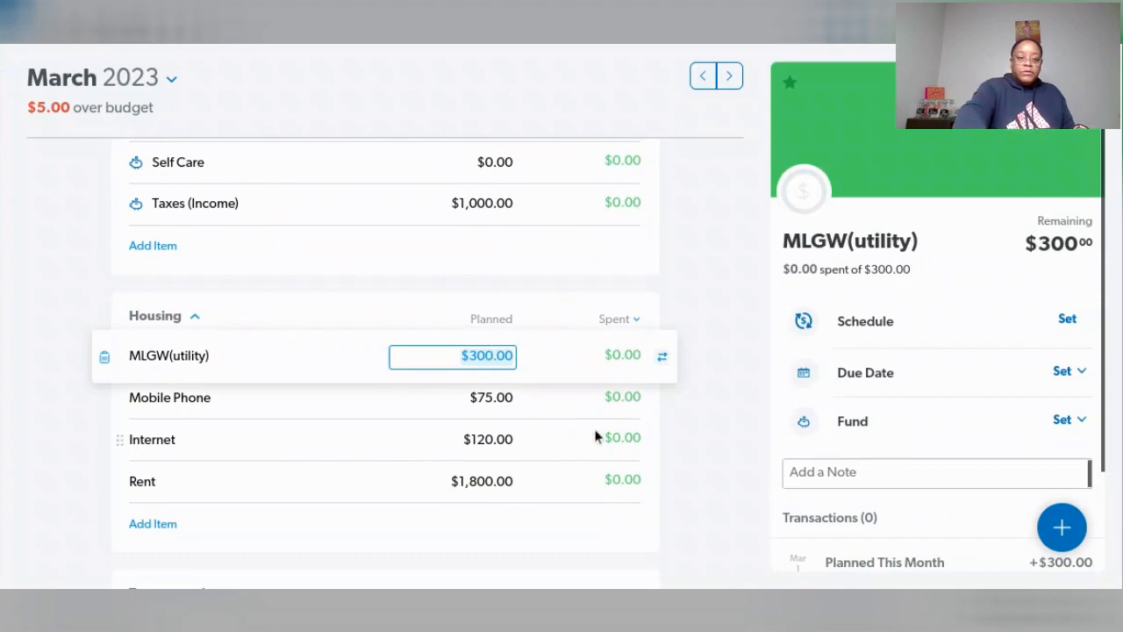
pyautogui.write('275')
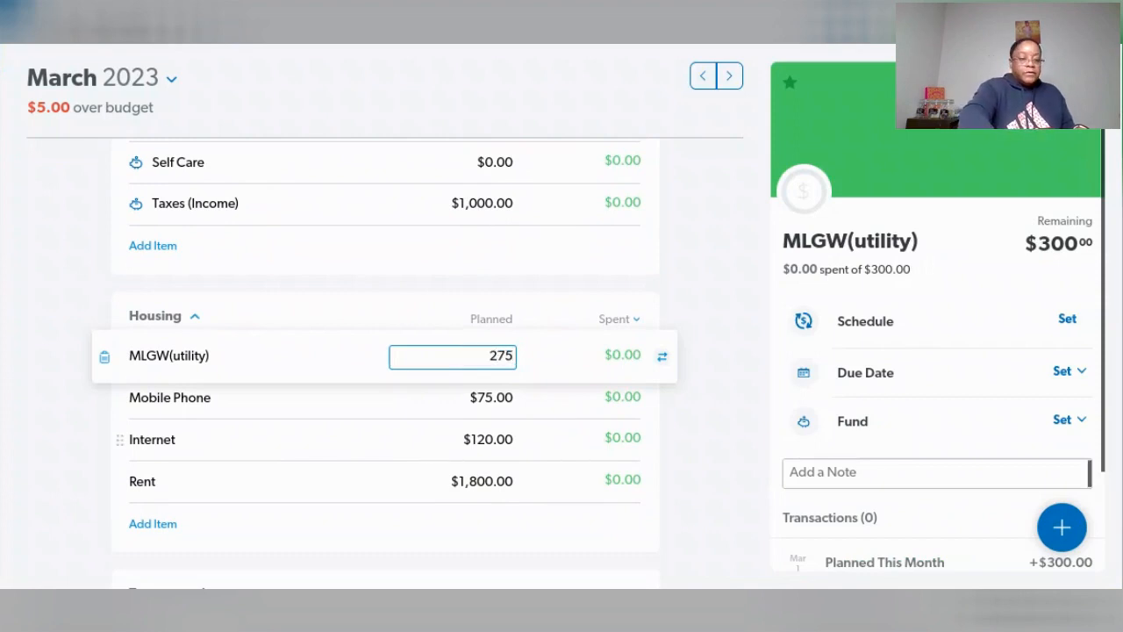
pyautogui.press('Tab')
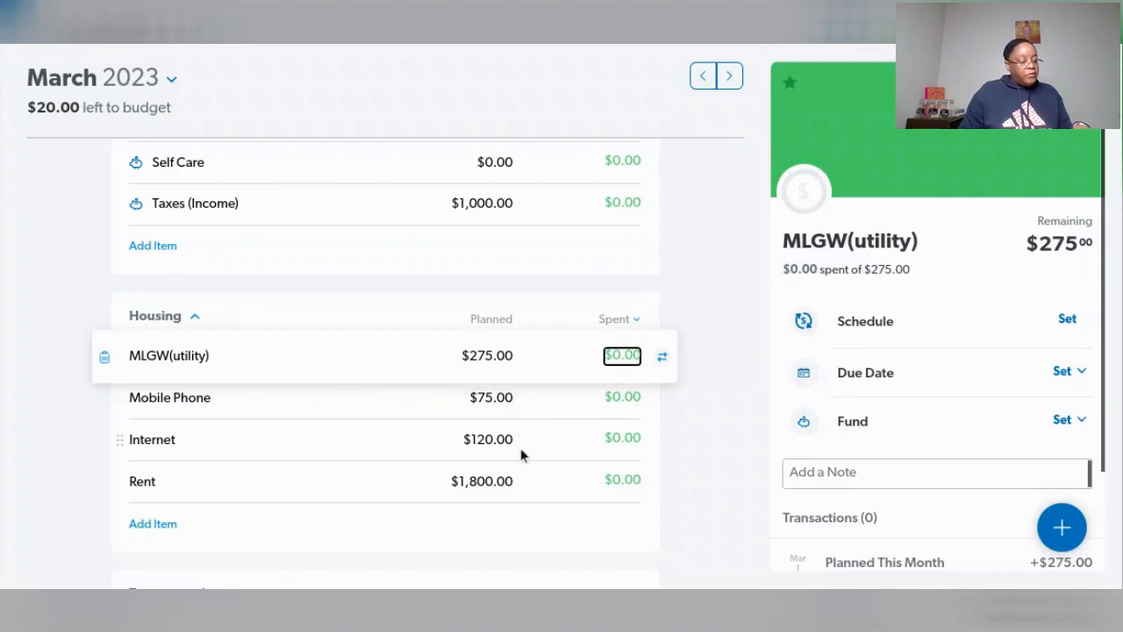
# - Review the planned amounts in the Housing, Transportation, Food, Lifestyle, and Insurance & Tax groups
pyautogui.scroll(-3, 518, 453)
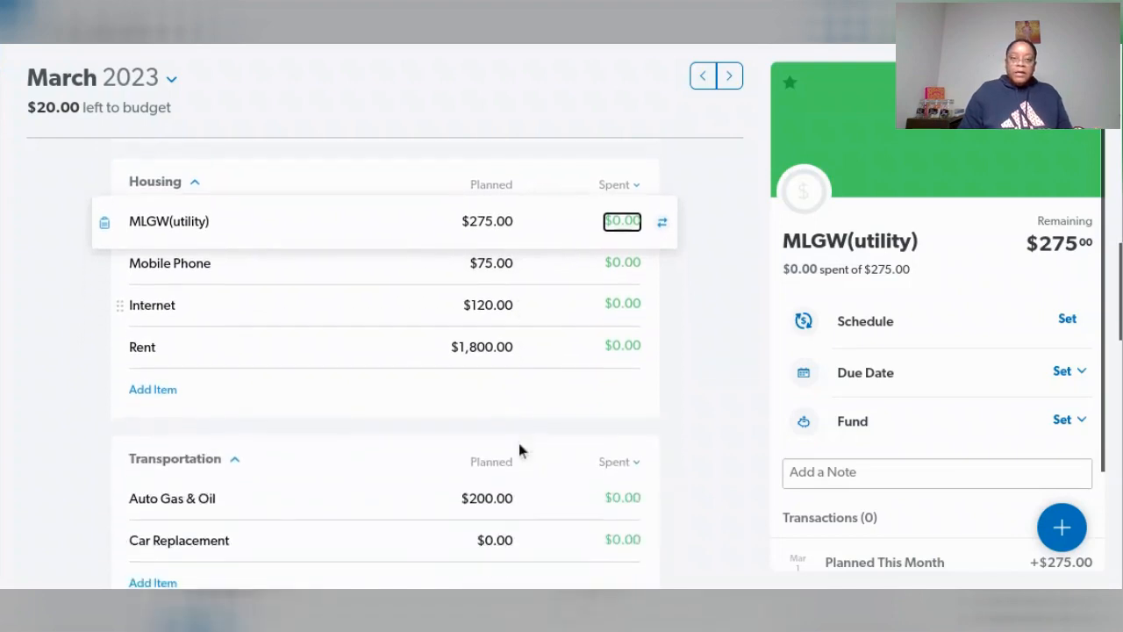
pyautogui.scroll(-3, 518, 443)
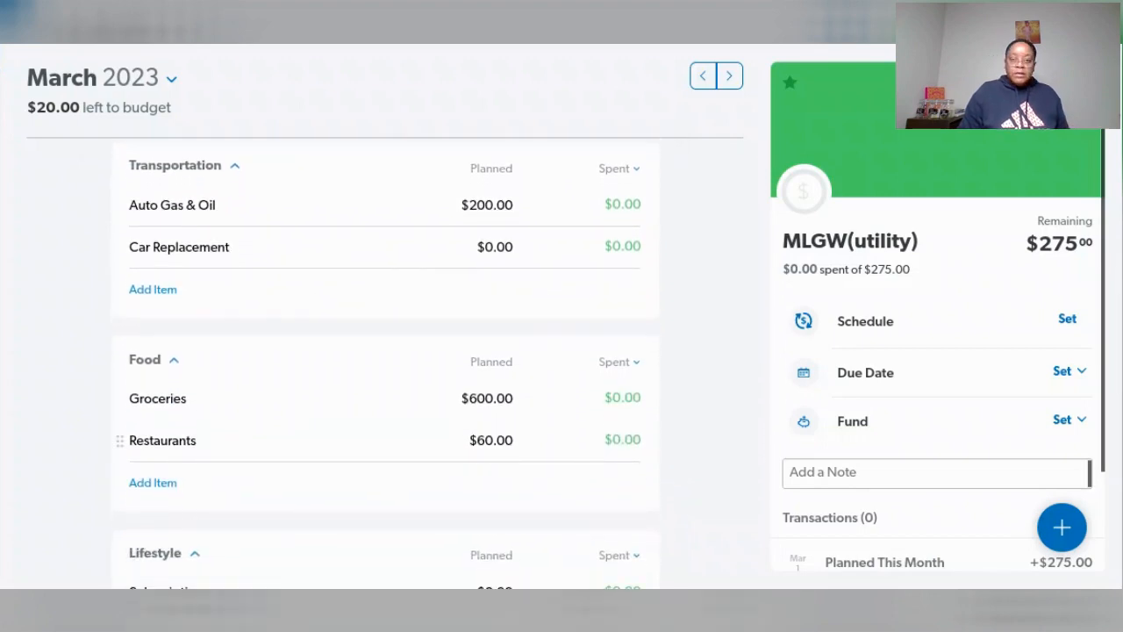
pyautogui.scroll(-1, 521, 445)
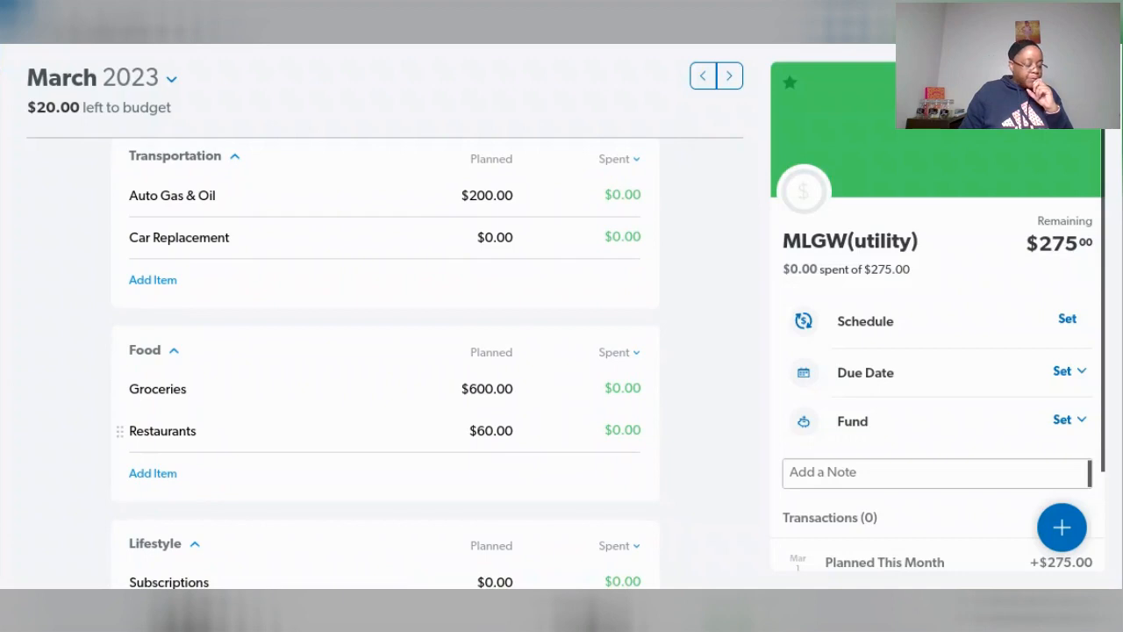
pyautogui.scroll(-3, 528, 441)
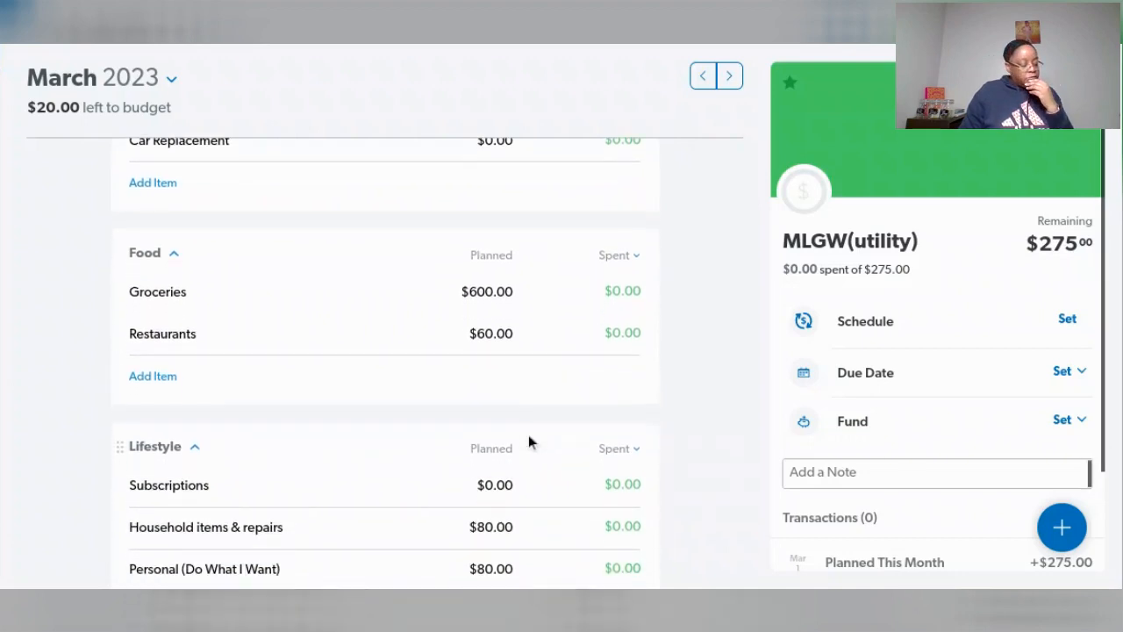
pyautogui.scroll(-4, 526, 441)
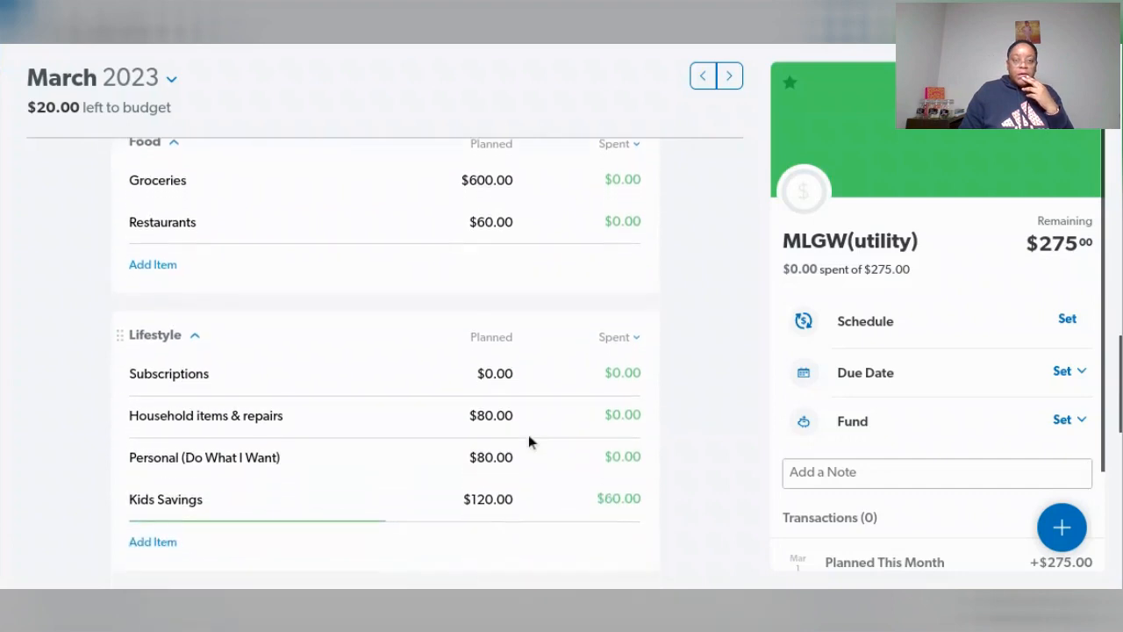
pyautogui.scroll(-3, 521, 449)
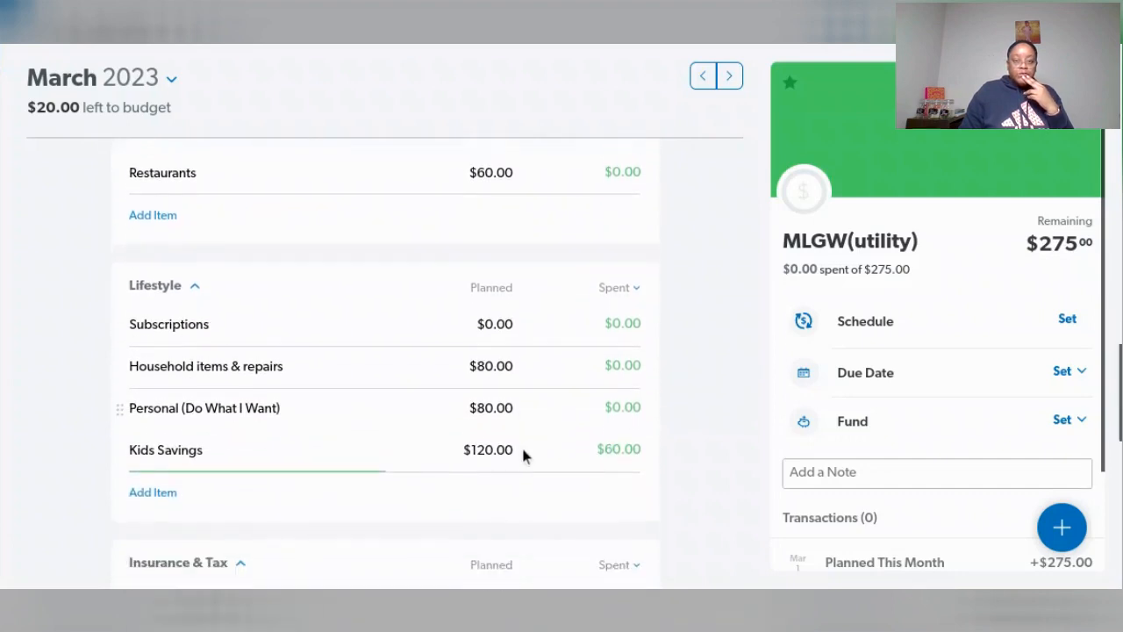
pyautogui.scroll(-3, 523, 455)
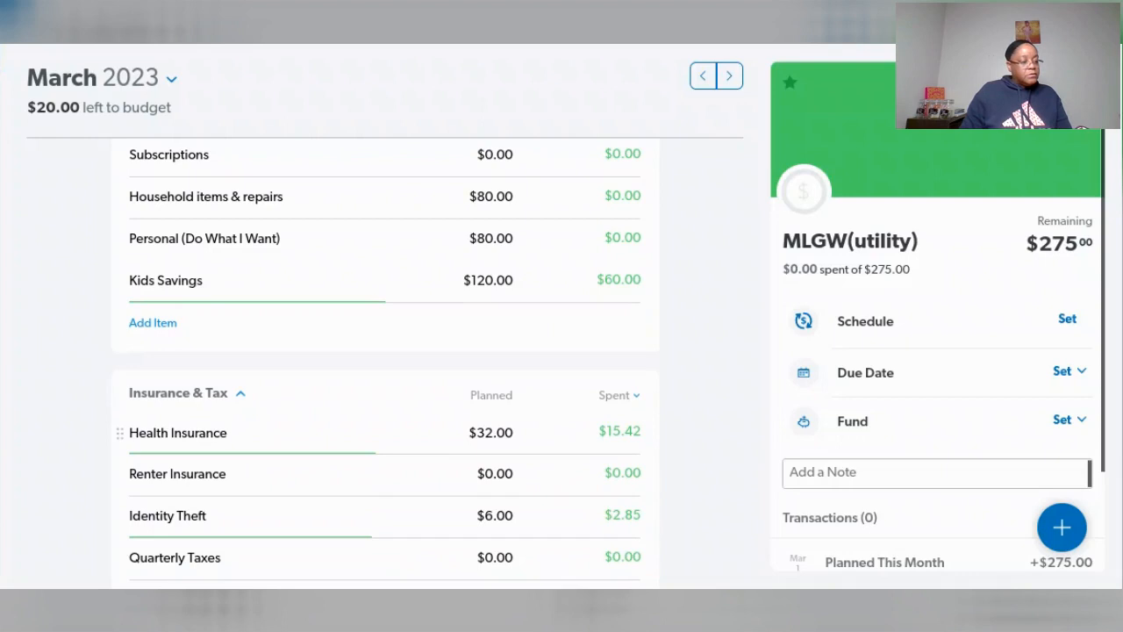
pyautogui.scroll(-1, 527, 448)
pyautogui.scroll(-3, 527, 449)
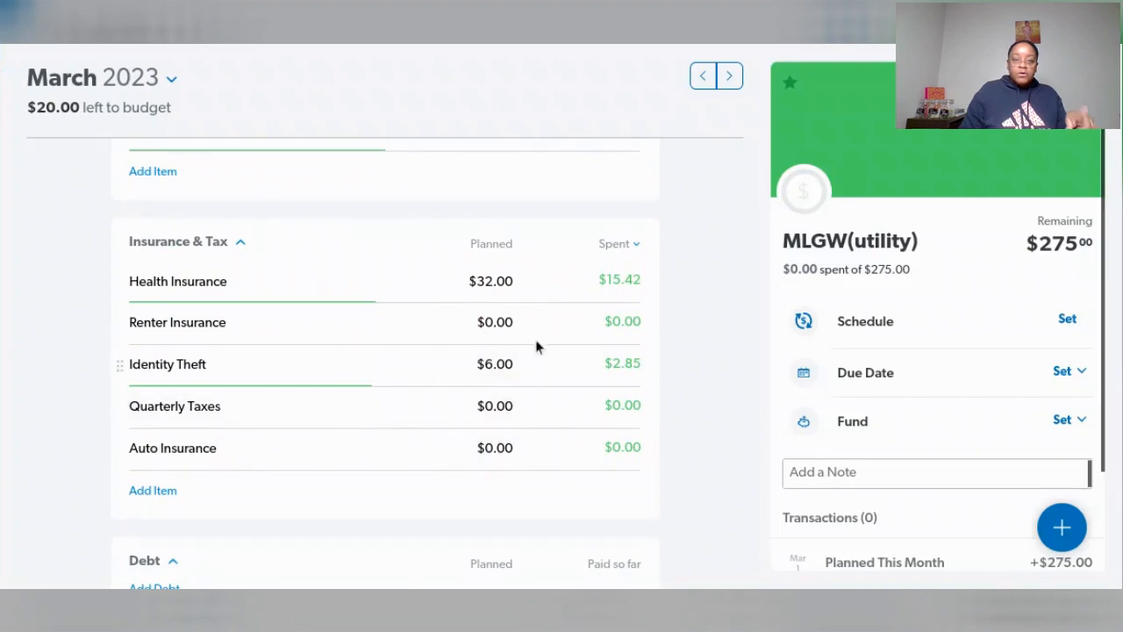
# - Set the planned amount of the Emergency Fund in the Savings group to $818.00
pyautogui.scroll(5, 550, 429)
pyautogui.scroll(5, 550, 429)
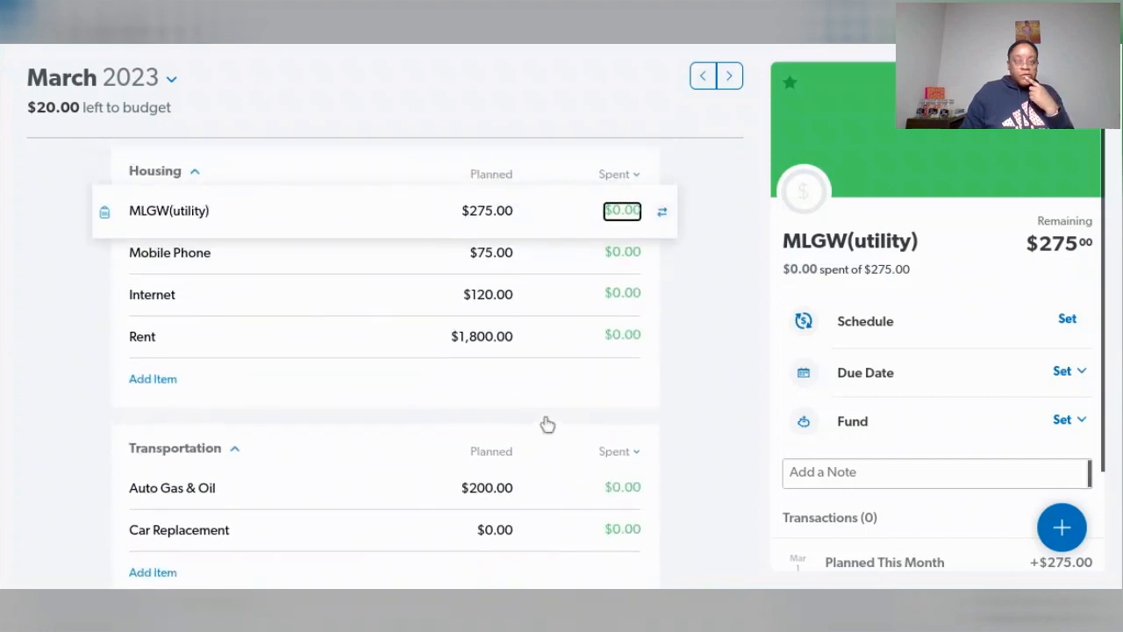
pyautogui.scroll(2, 545, 424)
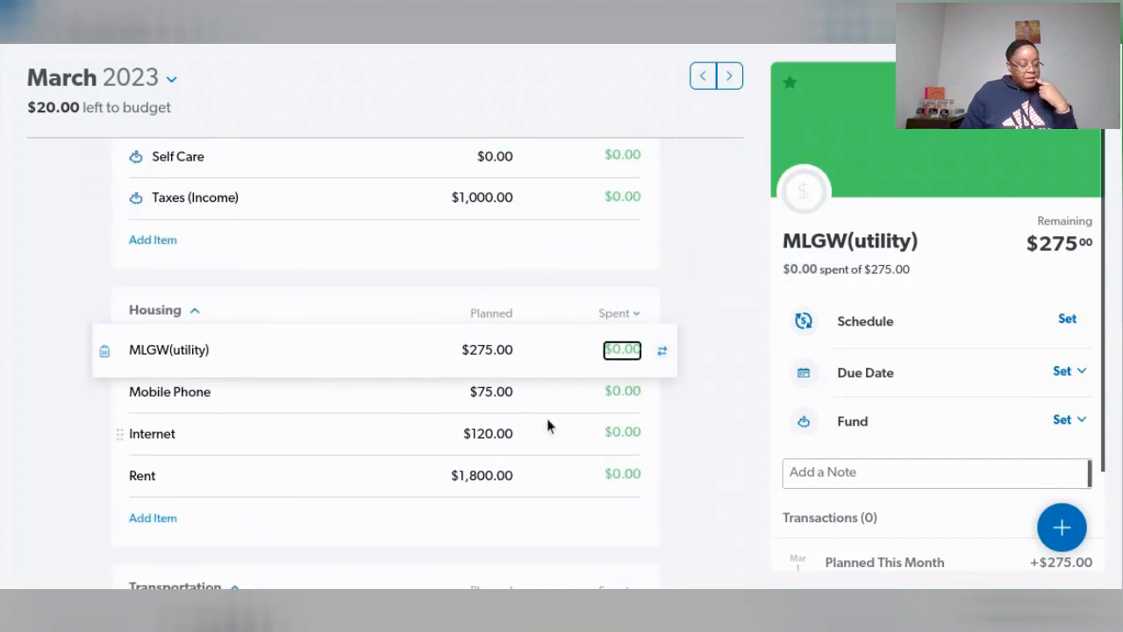
pyautogui.scroll(3, 548, 426)
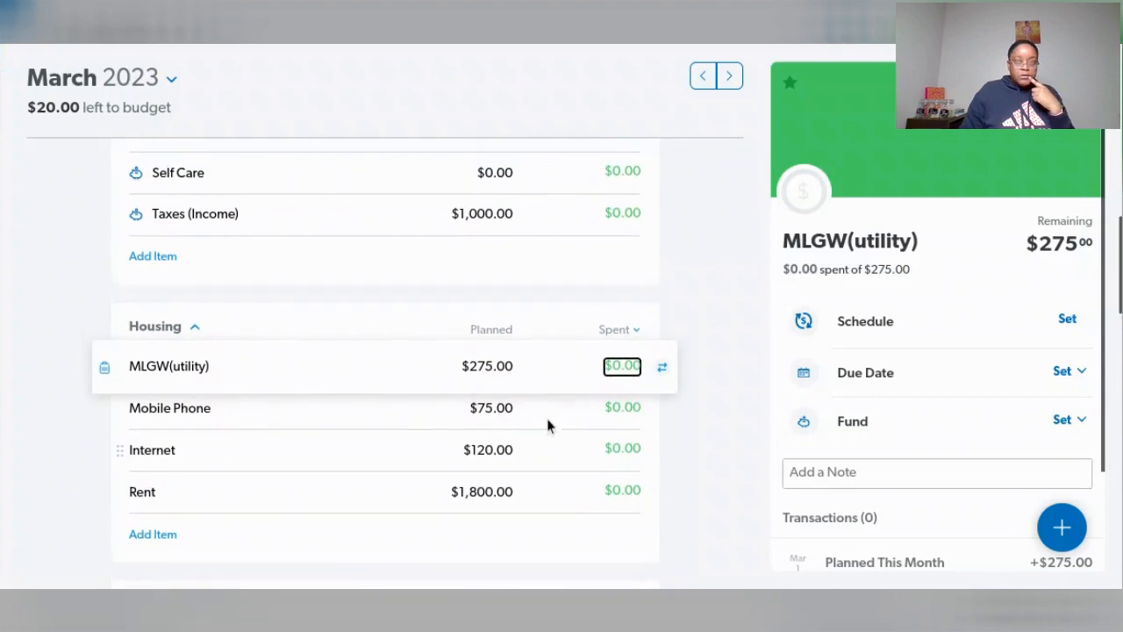
pyautogui.scroll(6, 546, 424)
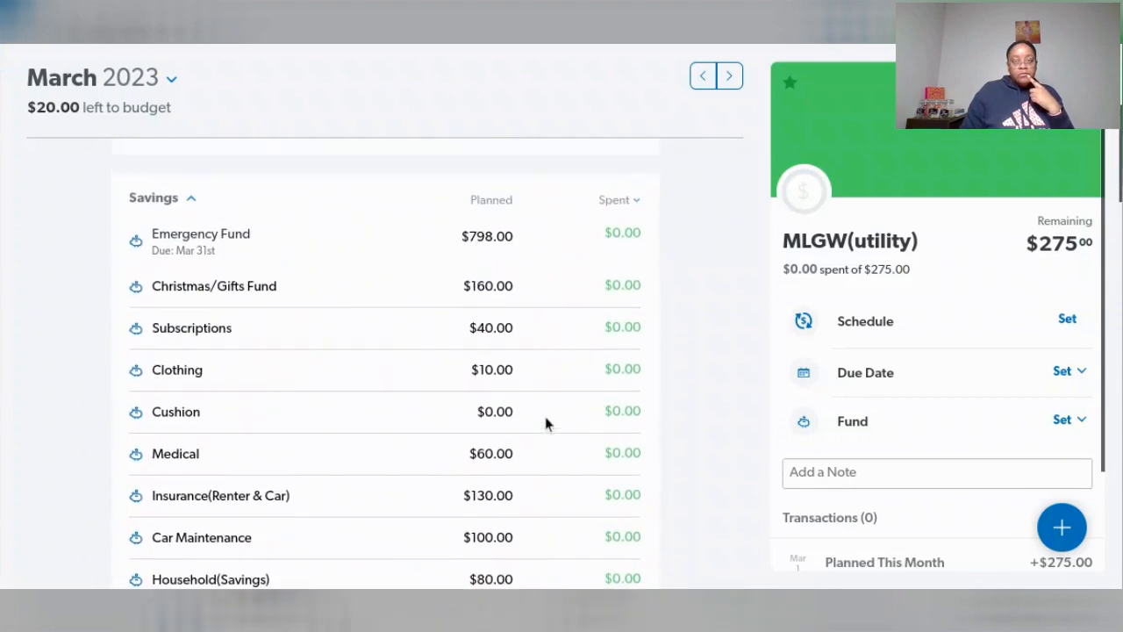
pyautogui.click(483, 235)
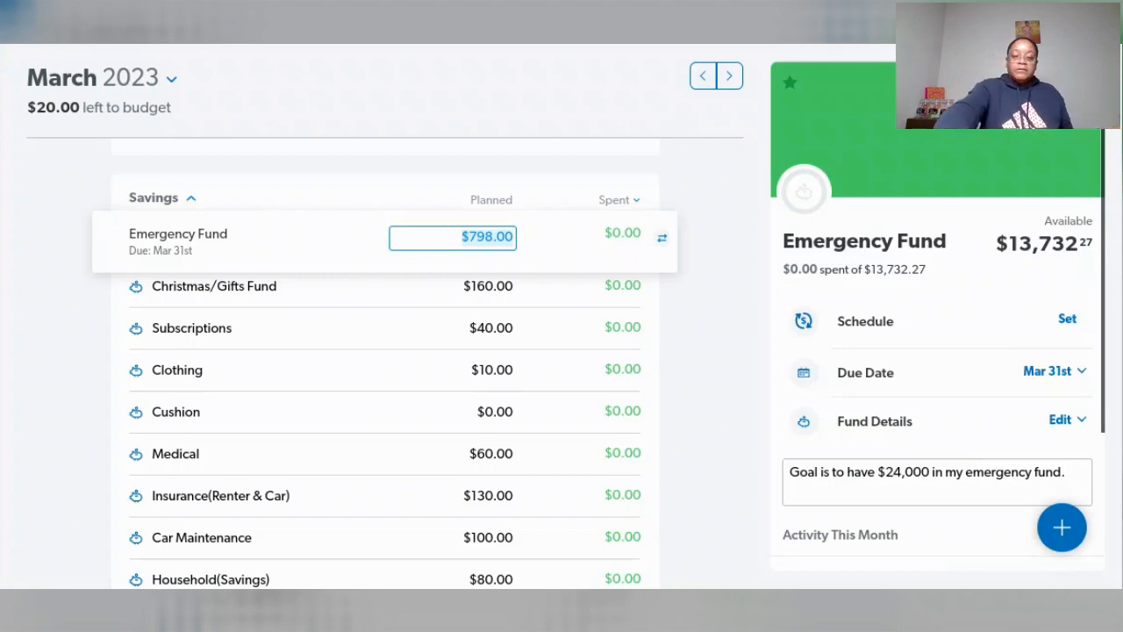
pyautogui.write('718')
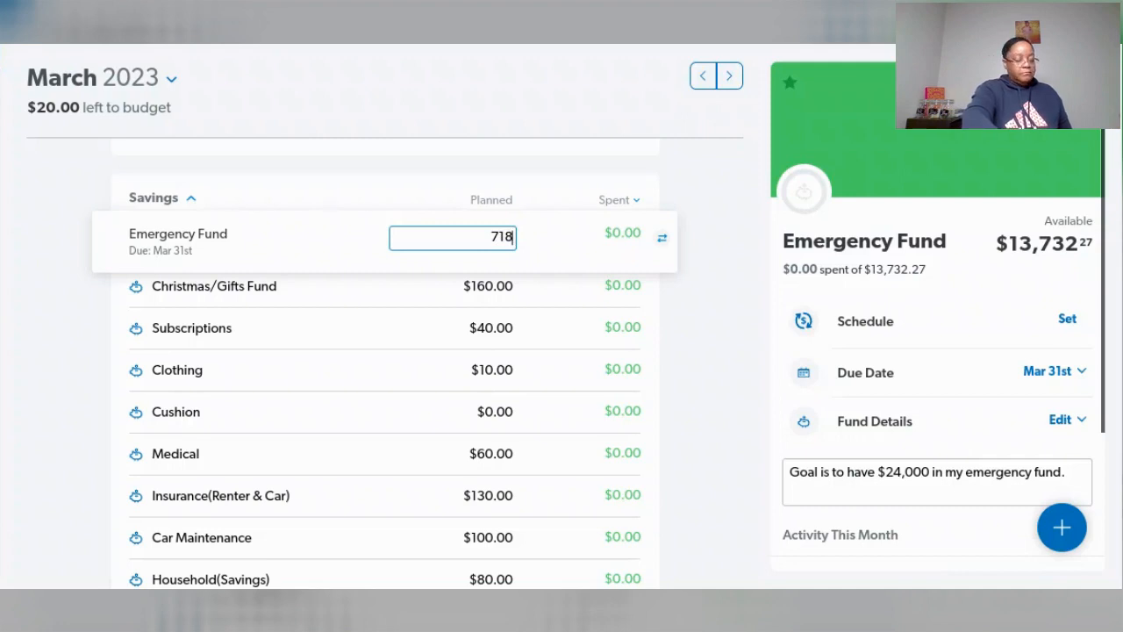
pyautogui.press('BackSpace')
pyautogui.press('BackSpace')
pyautogui.press('BackSpace')
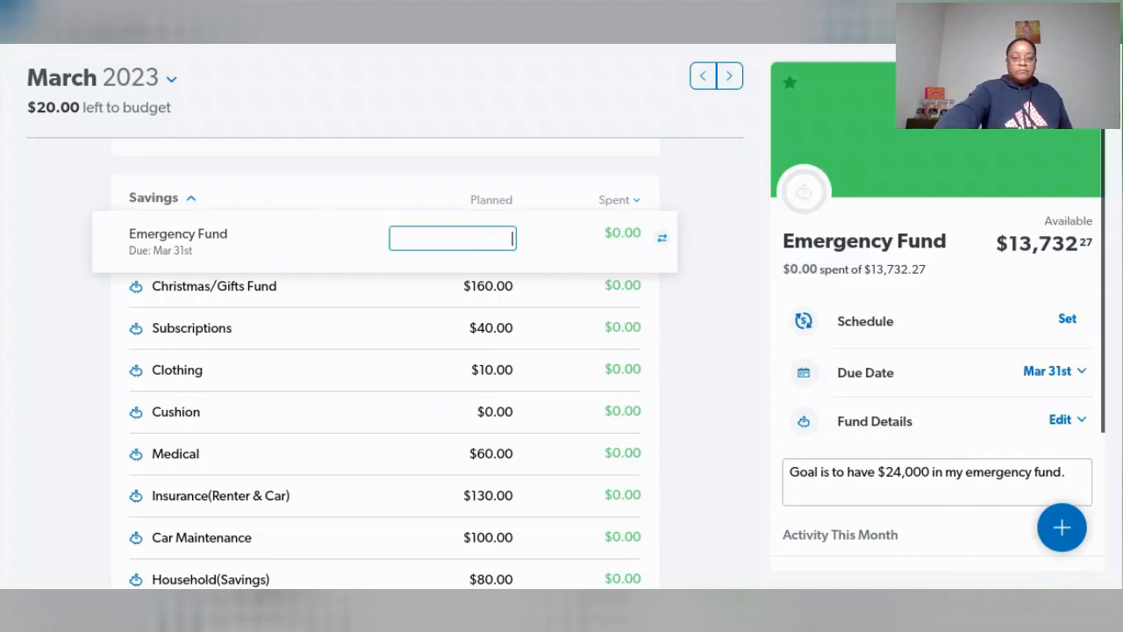
pyautogui.write('818')
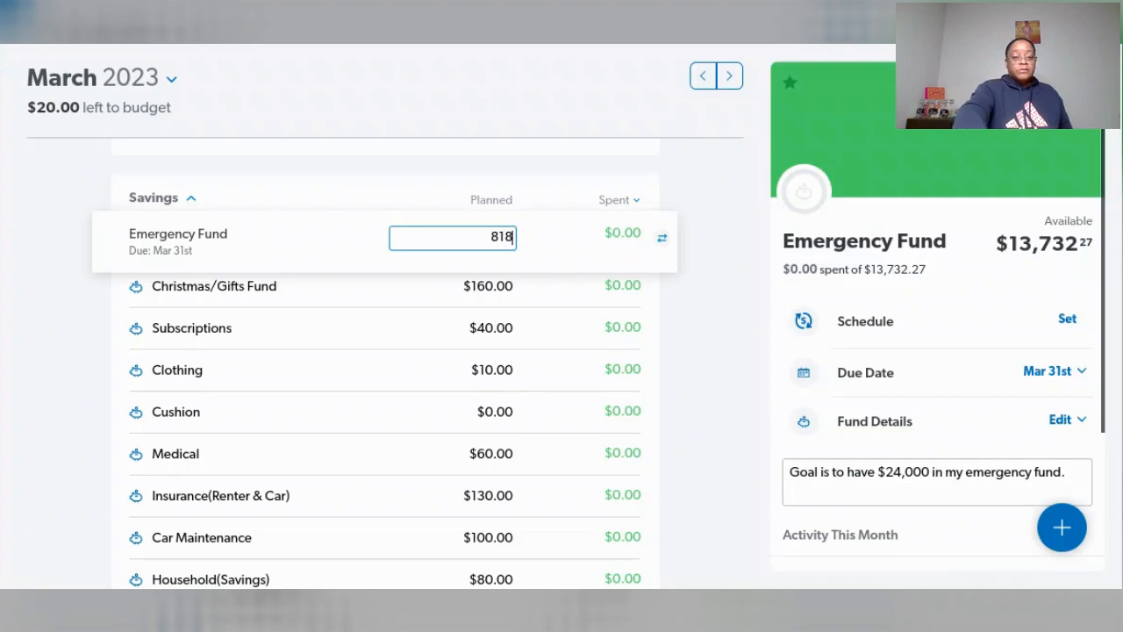
pyautogui.press('Tab')
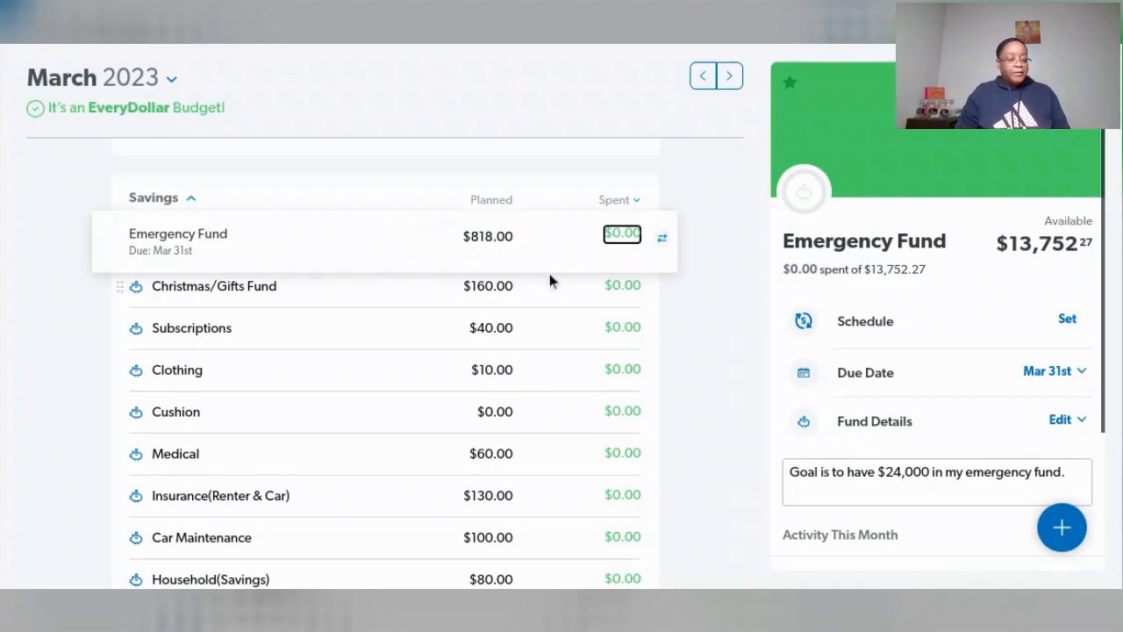
# - Review the planned amounts of the sinking funds in March's Savings group, down to Taxes (Income)
pyautogui.scroll(-2, 544, 336)
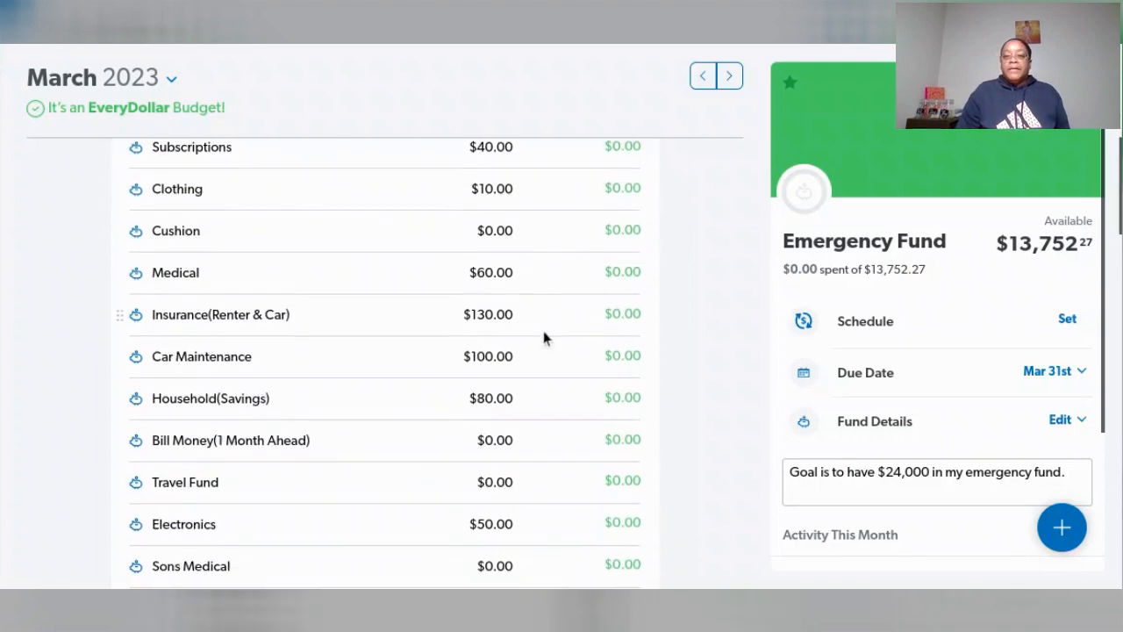
pyautogui.scroll(-3, 528, 419)
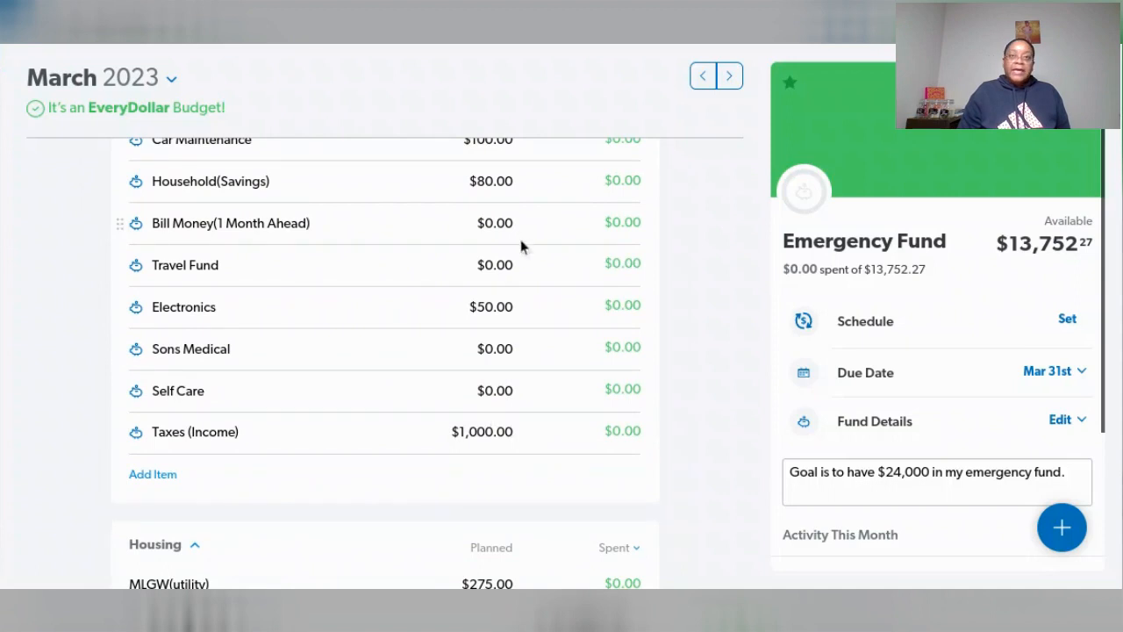
pyautogui.scroll(4, 522, 254)
pyautogui.scroll(1, 522, 260)
pyautogui.scroll(-4, 518, 263)
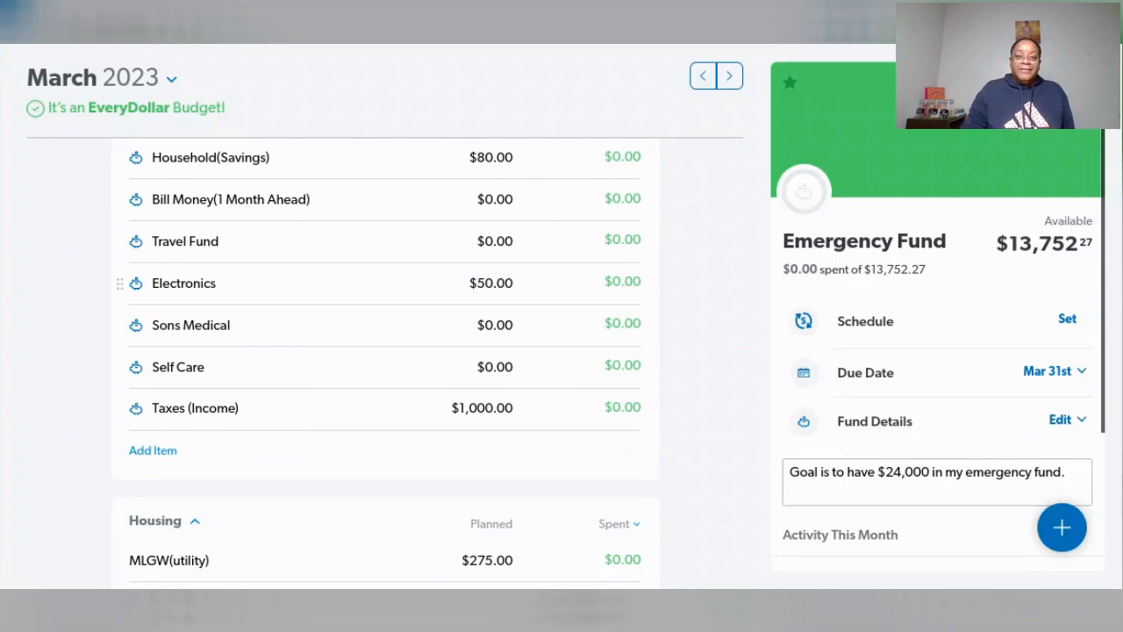
pyautogui.scroll(3, 525, 309)
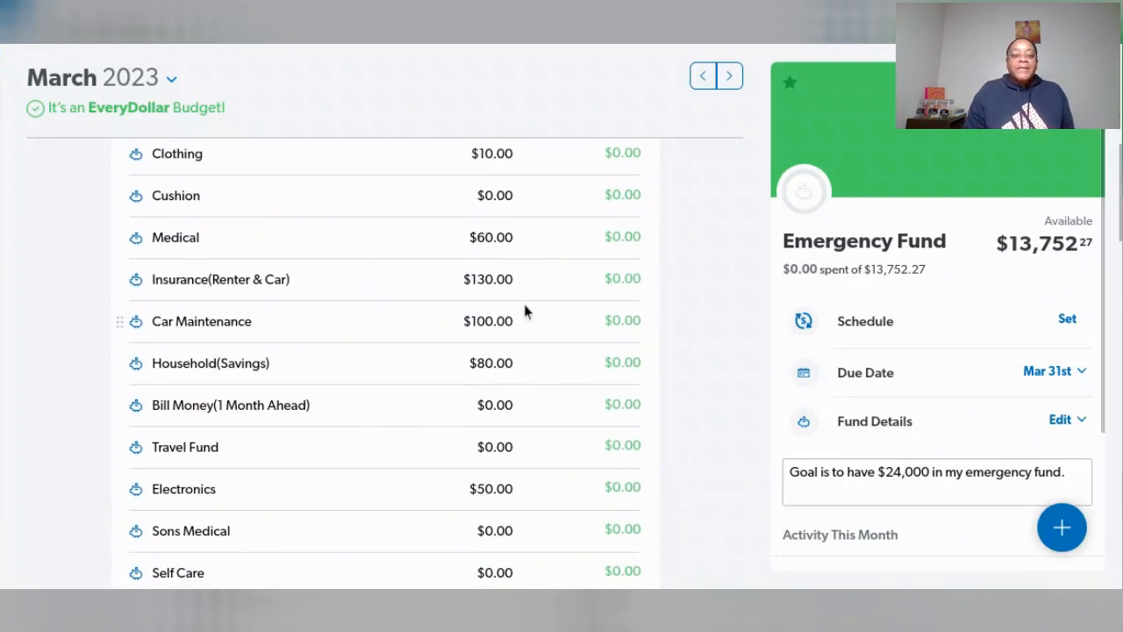
pyautogui.scroll(5, 524, 308)
pyautogui.scroll(3, 524, 310)
# - Open the February 2023 budget and examine the planned amounts in its Savings group
pyautogui.click(702, 76)
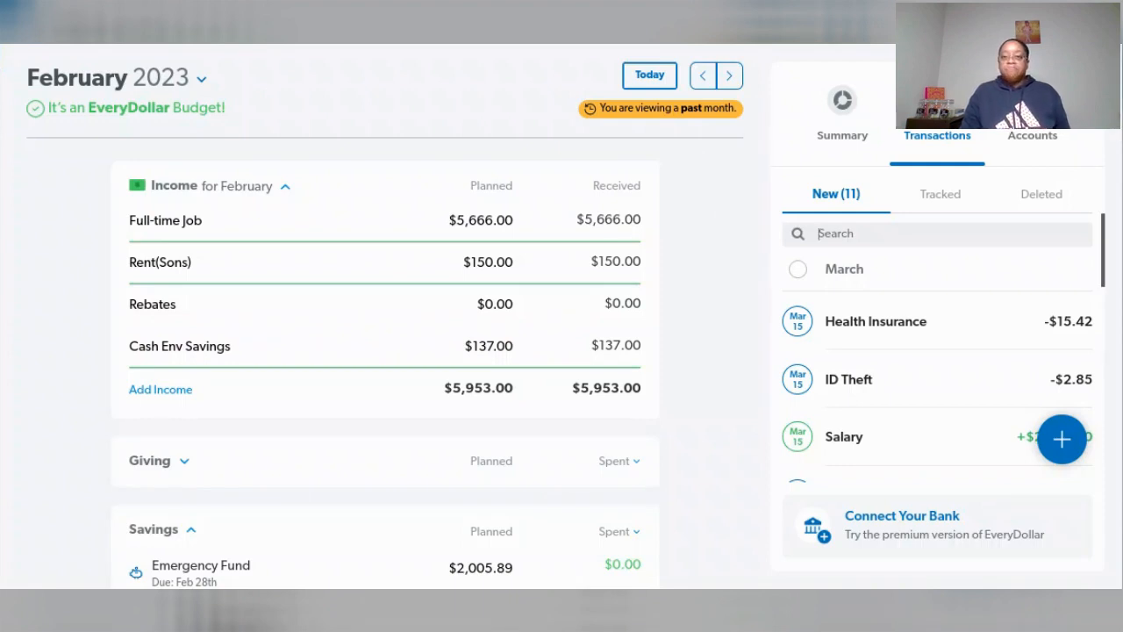
pyautogui.scroll(-2, 756, 268)
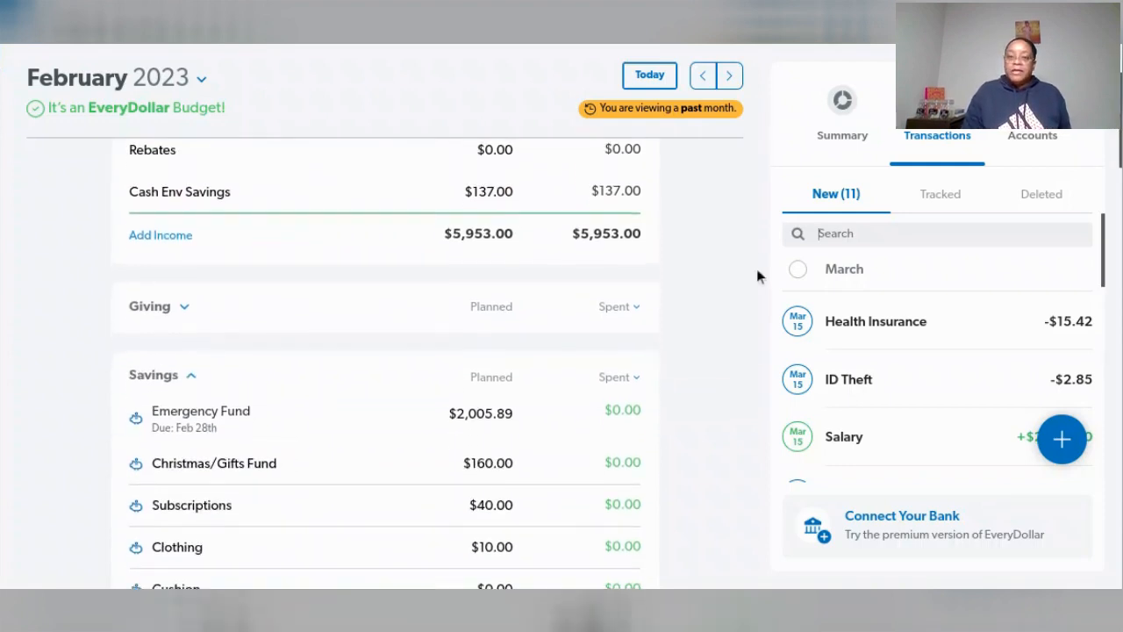
pyautogui.scroll(-1, 756, 269)
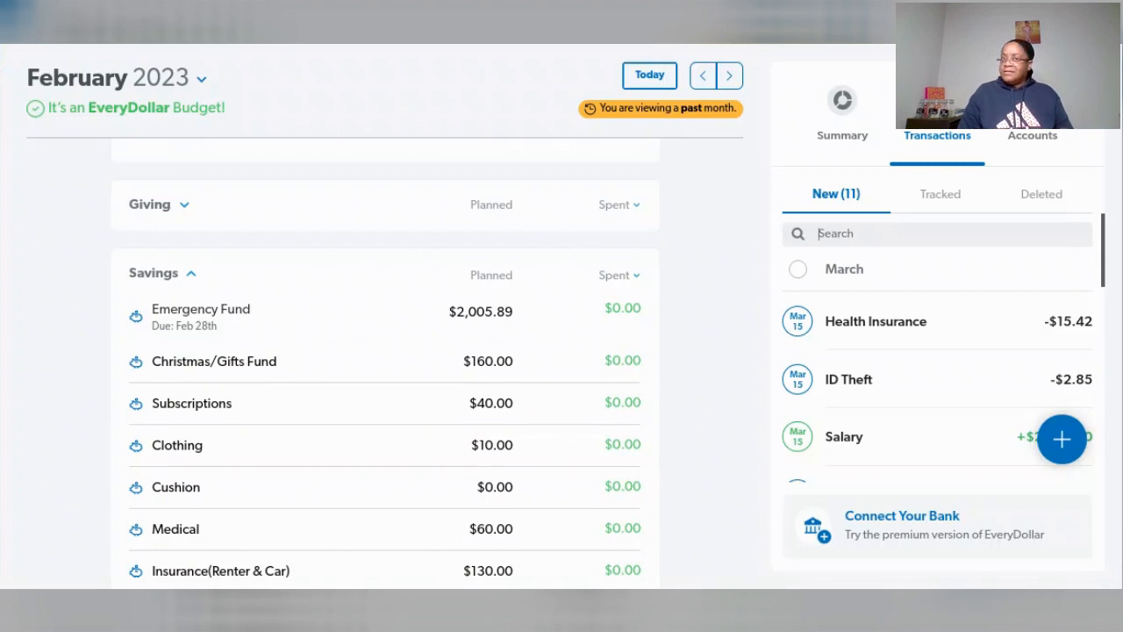
# - Check March's budget briefly, return to February 2023, and examine the Savings and Housing totals in its summary chart alongside the Savings group
pyautogui.click(731, 76)
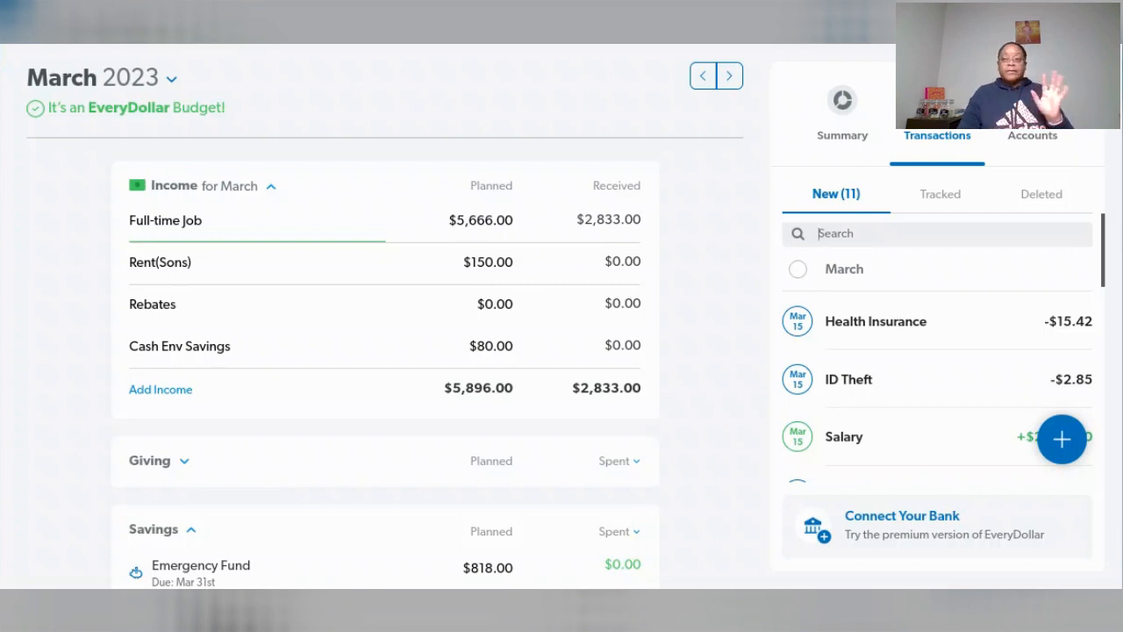
pyautogui.click(702, 77)
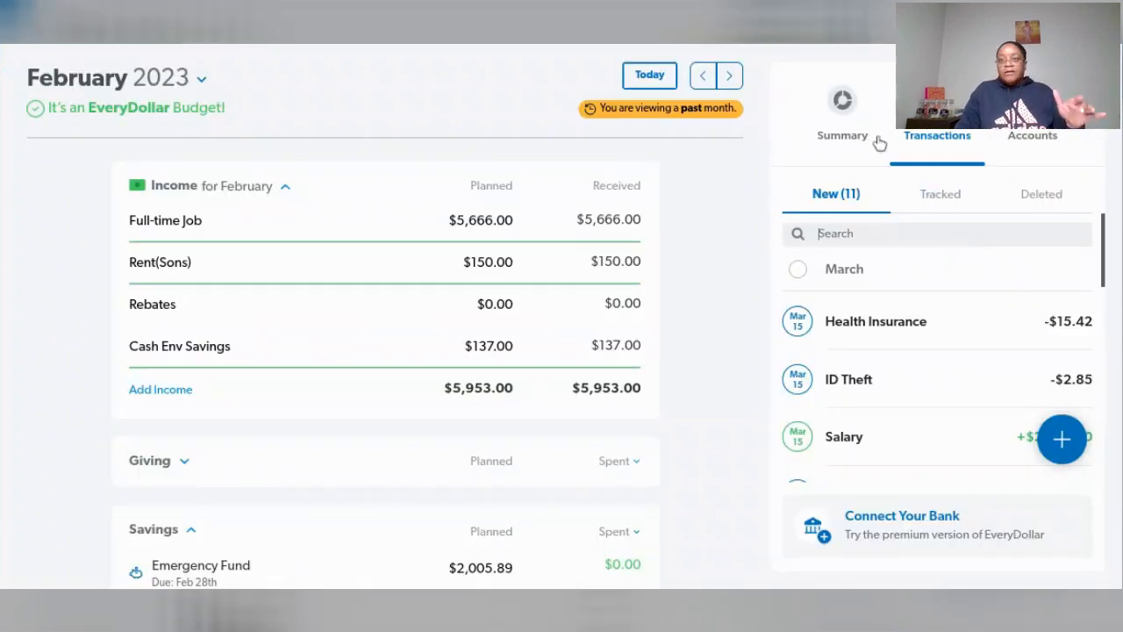
pyautogui.click(850, 102)
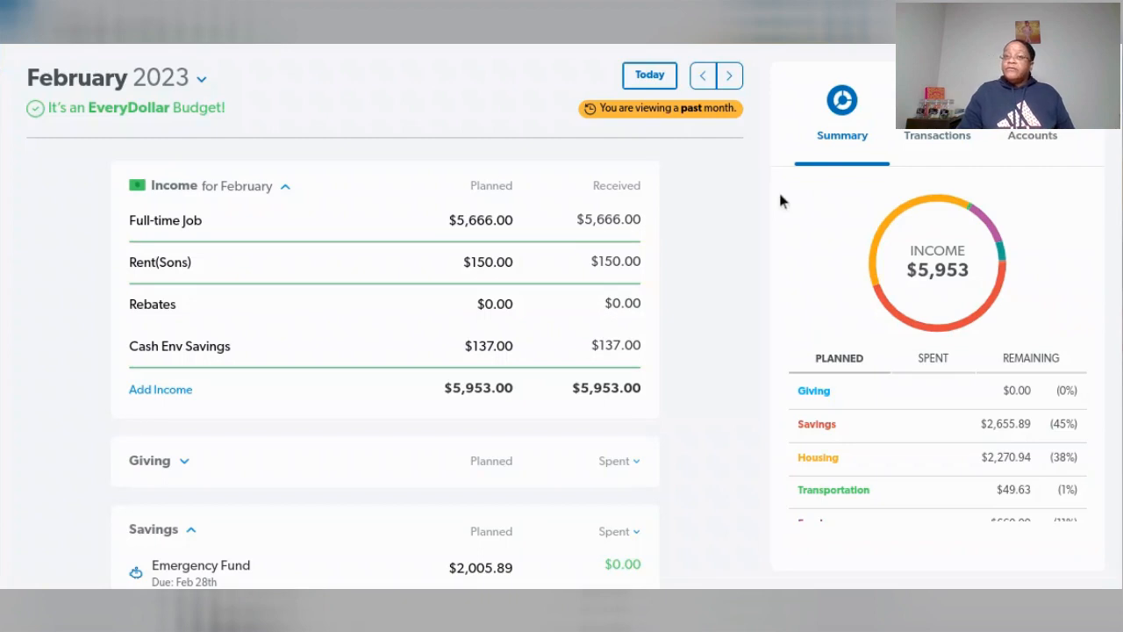
pyautogui.moveTo(998, 277)
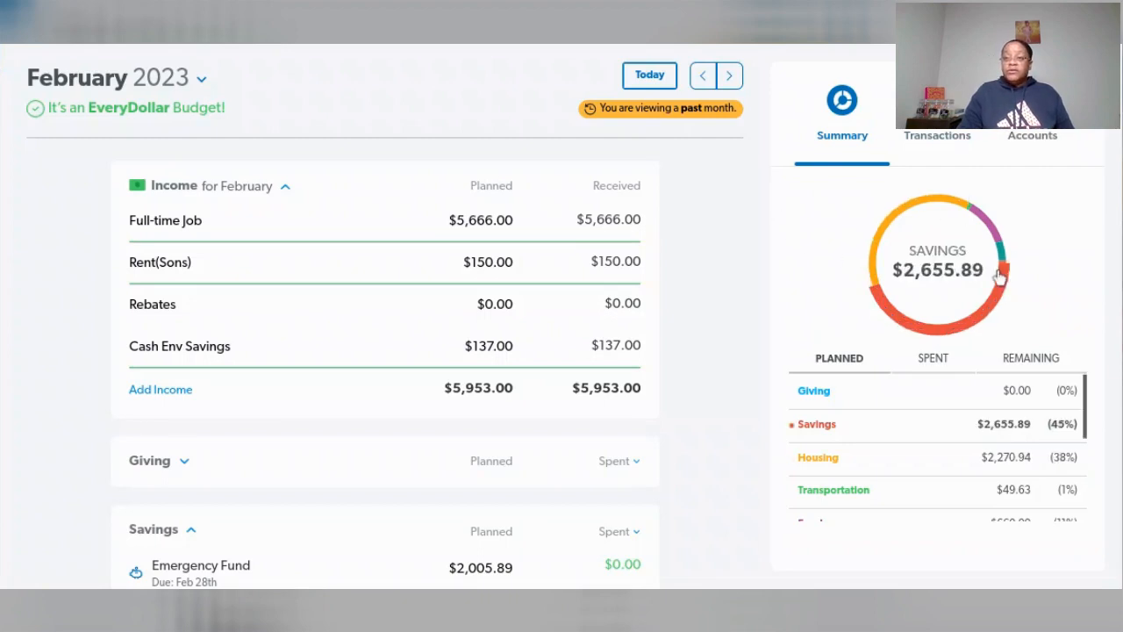
pyautogui.moveTo(909, 210)
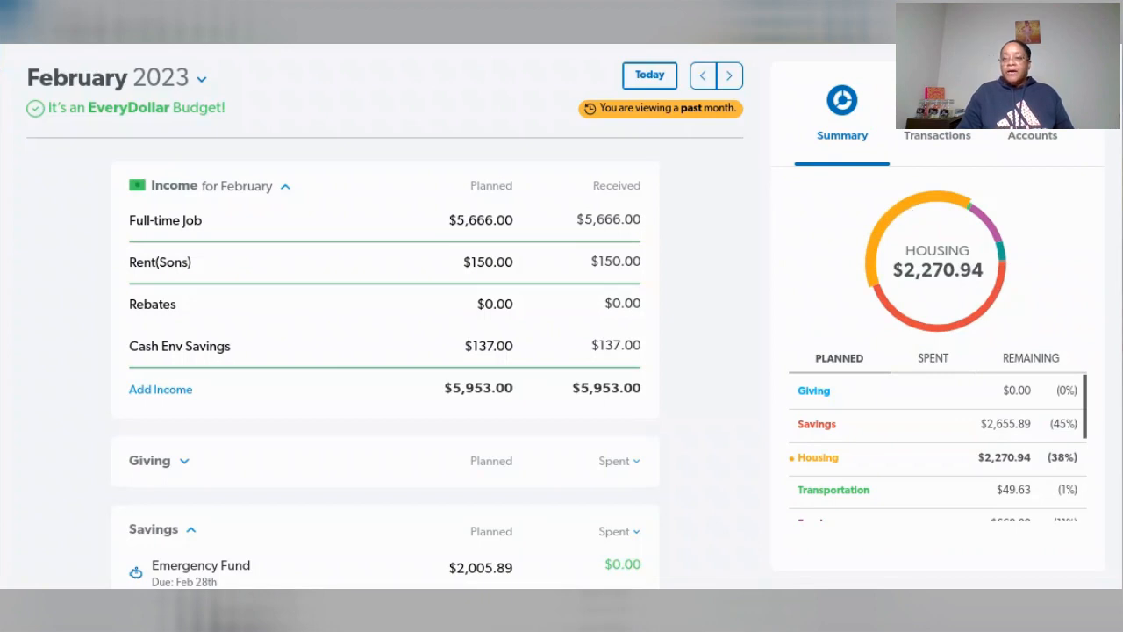
pyautogui.moveTo(947, 334)
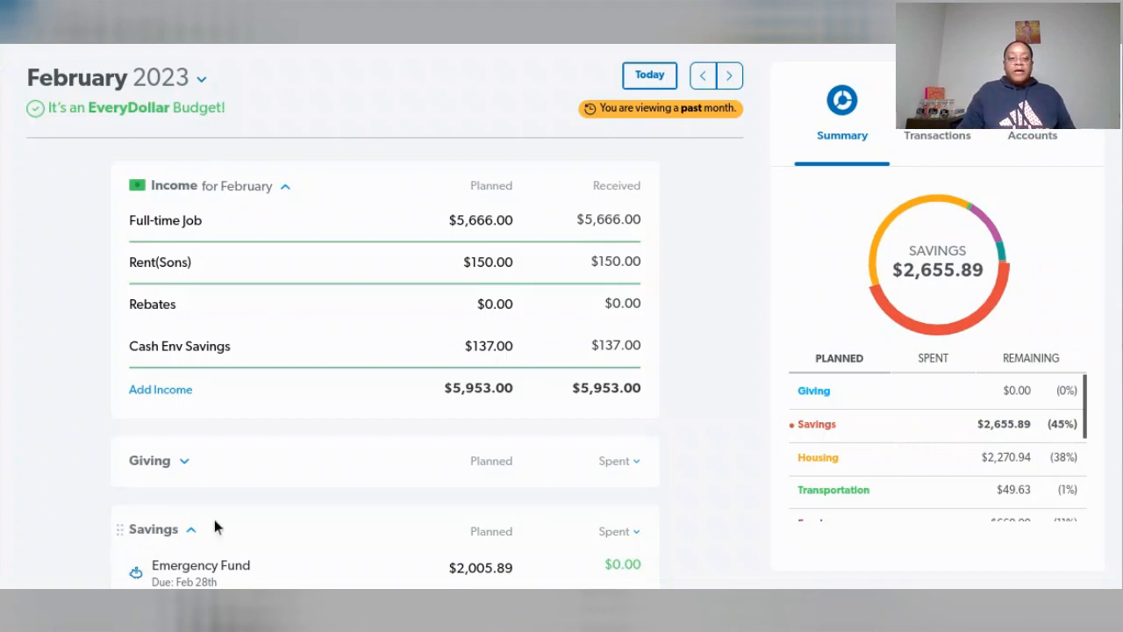
pyautogui.scroll(-2, 215, 526)
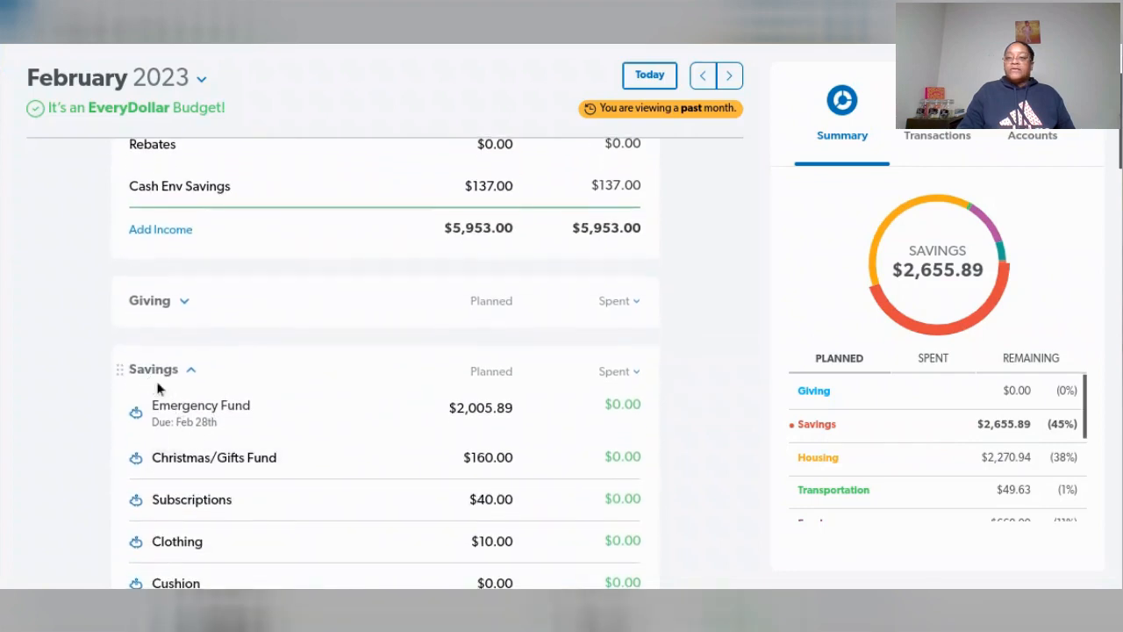